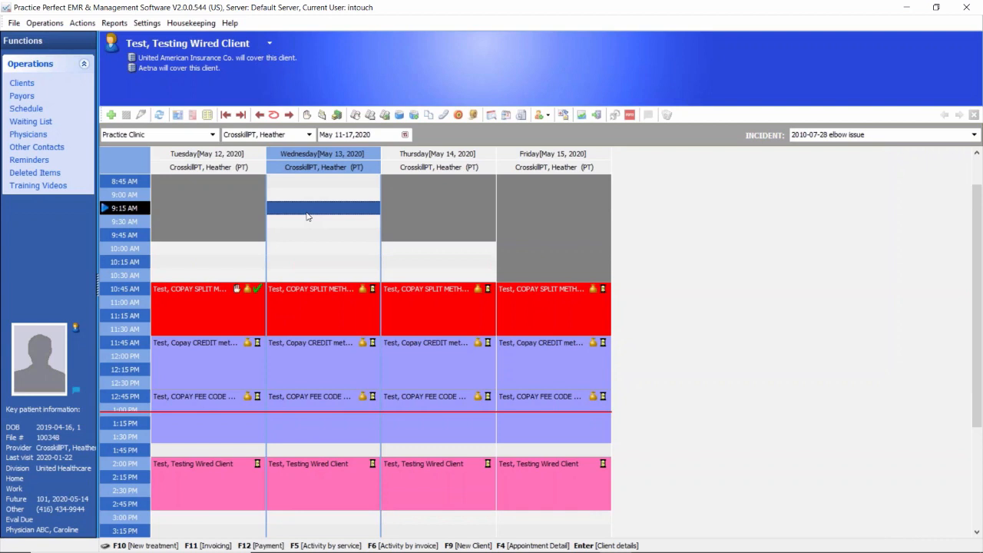
pyautogui.click(328, 236)
pyautogui.click(317, 209)
pyautogui.click(326, 246)
pyautogui.click(317, 213)
pyautogui.scroll(1, 316, 217)
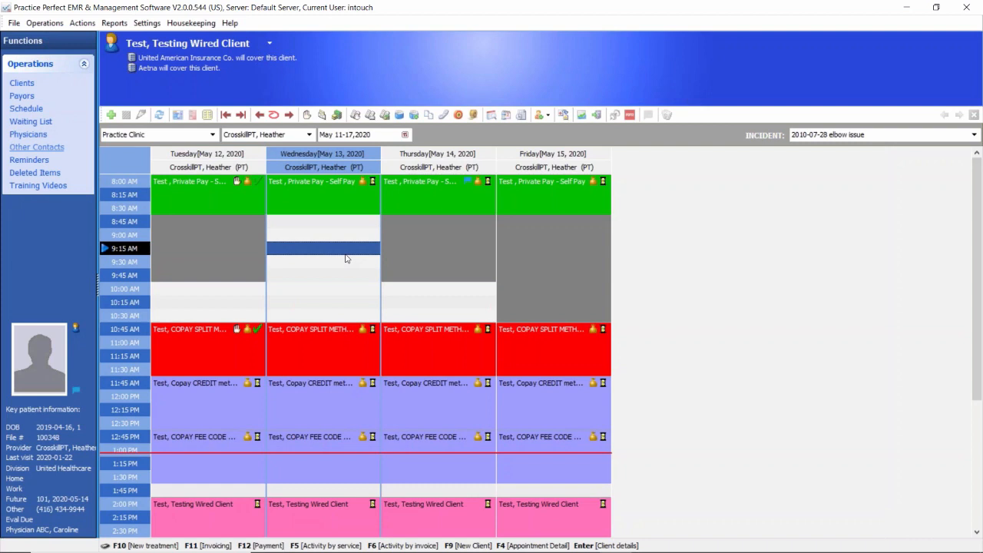
# Step: Open the scheduled provider's detail record for the Practice Clinic location
pyautogui.click(205, 26)
pyautogui.click(205, 26)
pyautogui.click(205, 26)
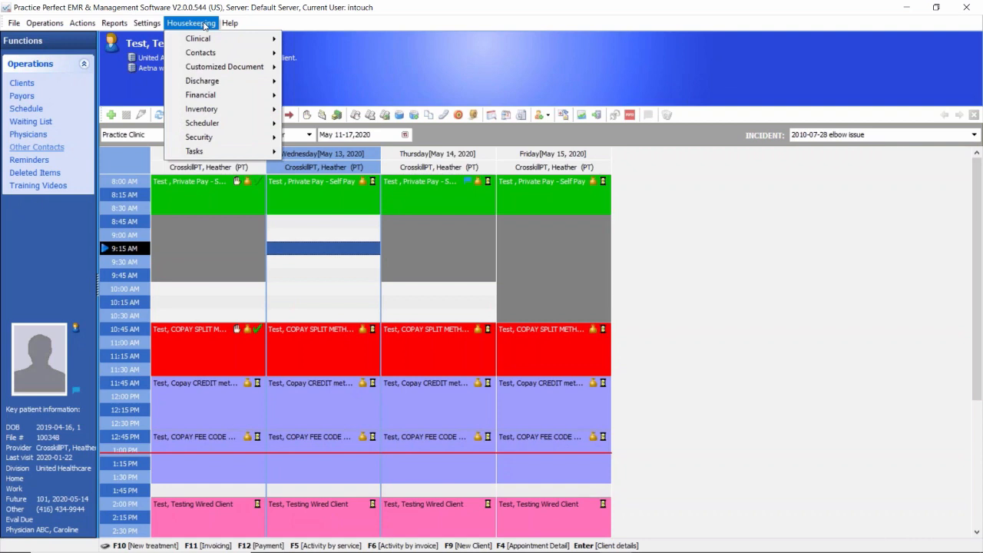
pyautogui.moveTo(206, 55)
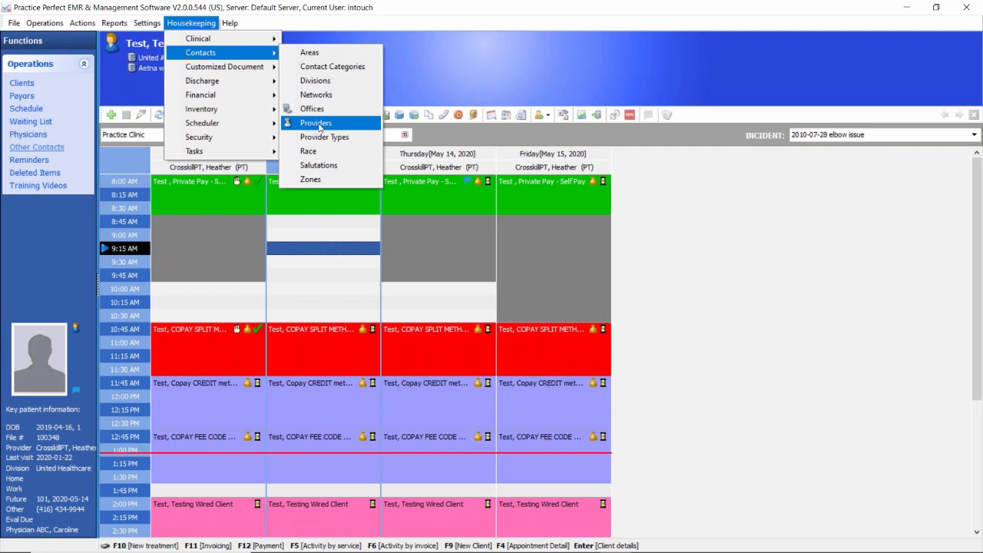
pyautogui.moveTo(205, 131)
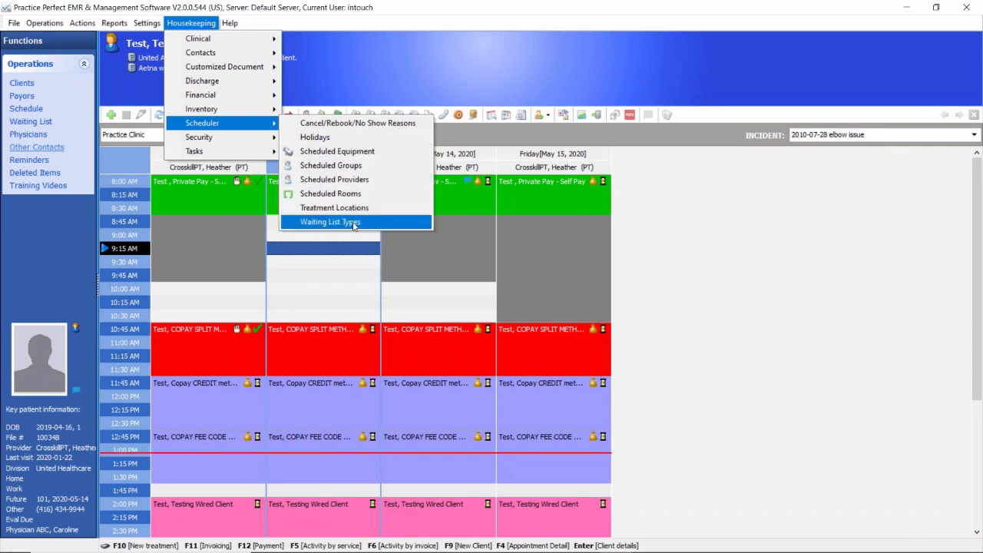
pyautogui.click(367, 182)
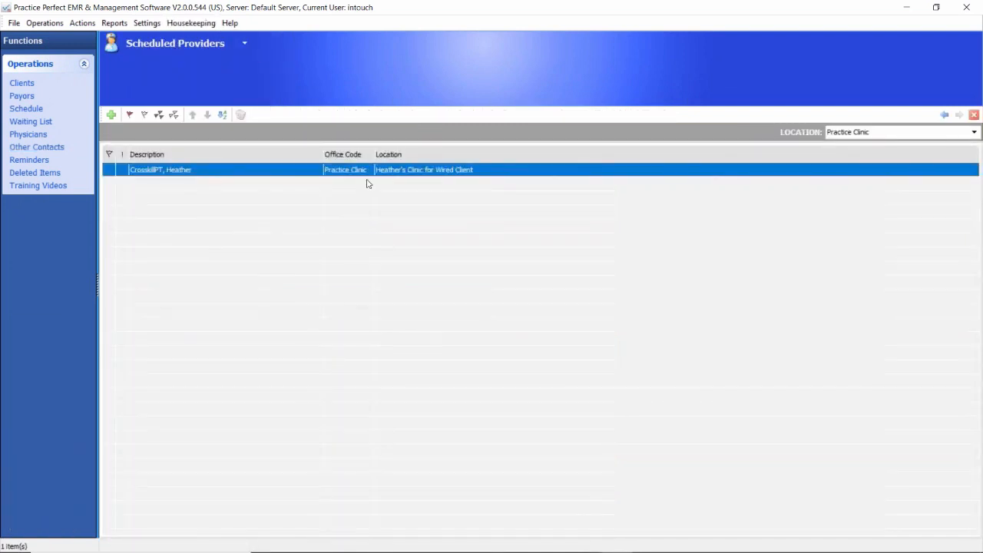
pyautogui.doubleClick(180, 170)
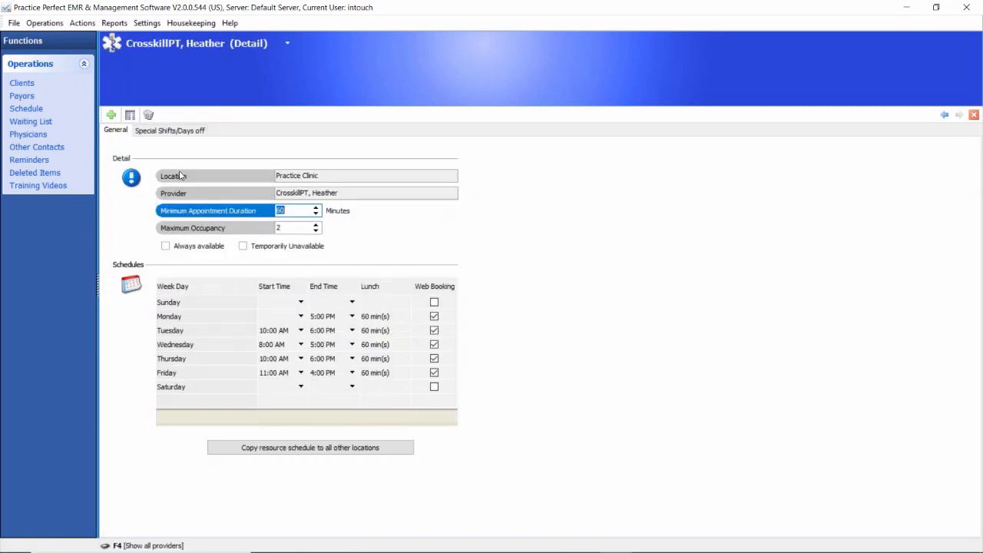
# Step: Set the provider's minimum appointment duration to 60 minutes and check the maximum occupancy setting
pyautogui.moveTo(296, 211); pyautogui.dragTo(268, 211)
pyautogui.write('60')
pyautogui.click(293, 228)
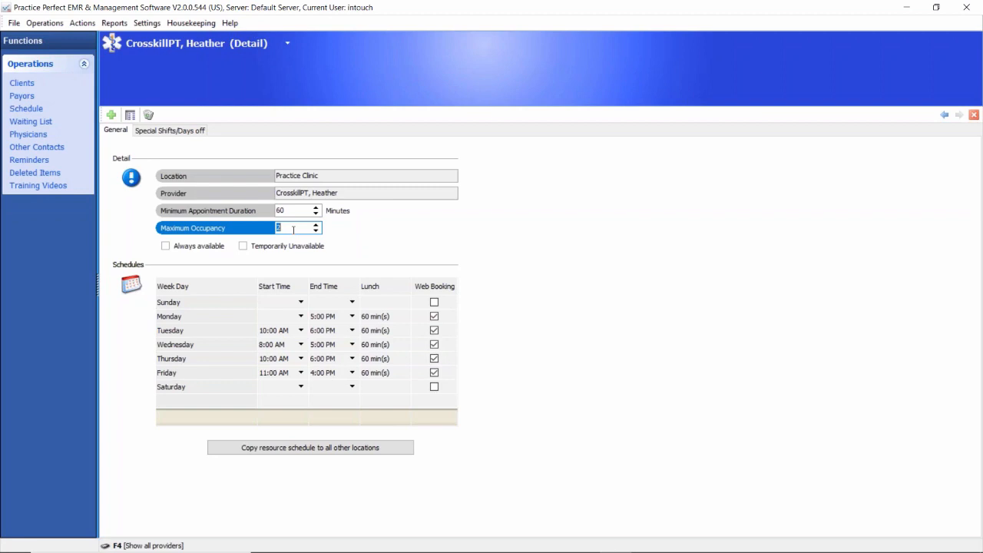
# Step: Examine the weekday start and end times in the provider's weekly schedule
pyautogui.click(270, 335)
pyautogui.click(273, 359)
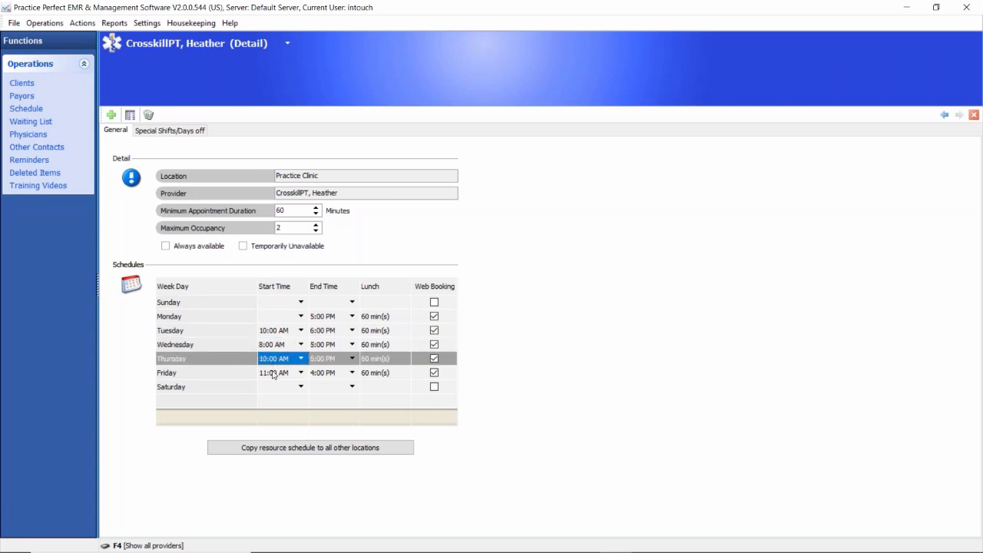
pyautogui.click(273, 374)
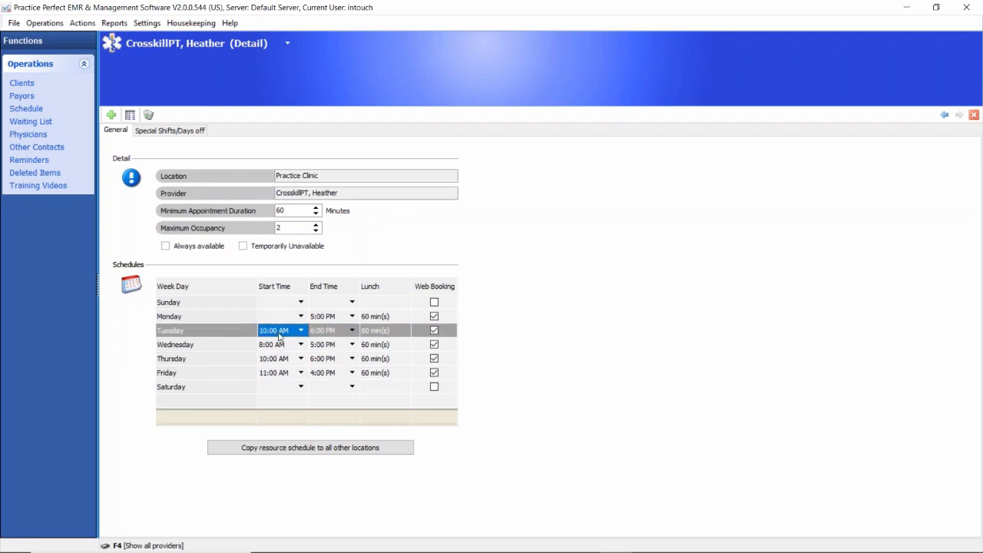
pyautogui.click(281, 335)
pyautogui.click(327, 331)
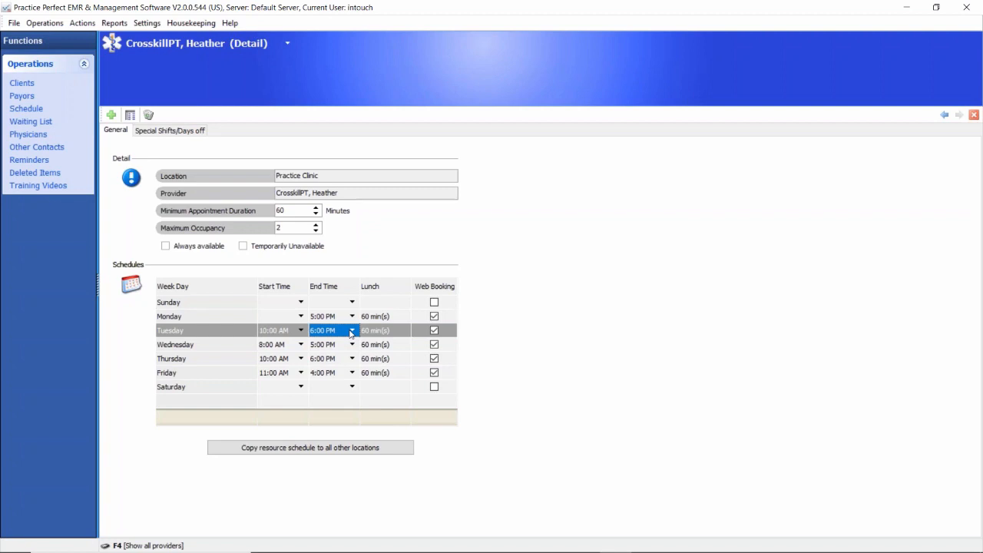
# Step: Examine the date and not-available options for adding a special shift or day off for the provider, and cancel without saving
pyautogui.click(174, 132)
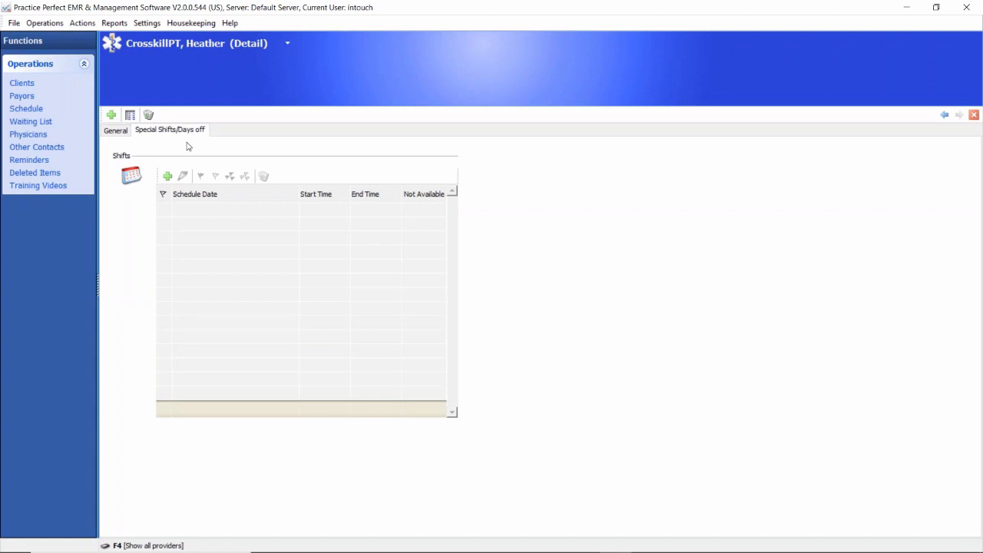
pyautogui.click(168, 177)
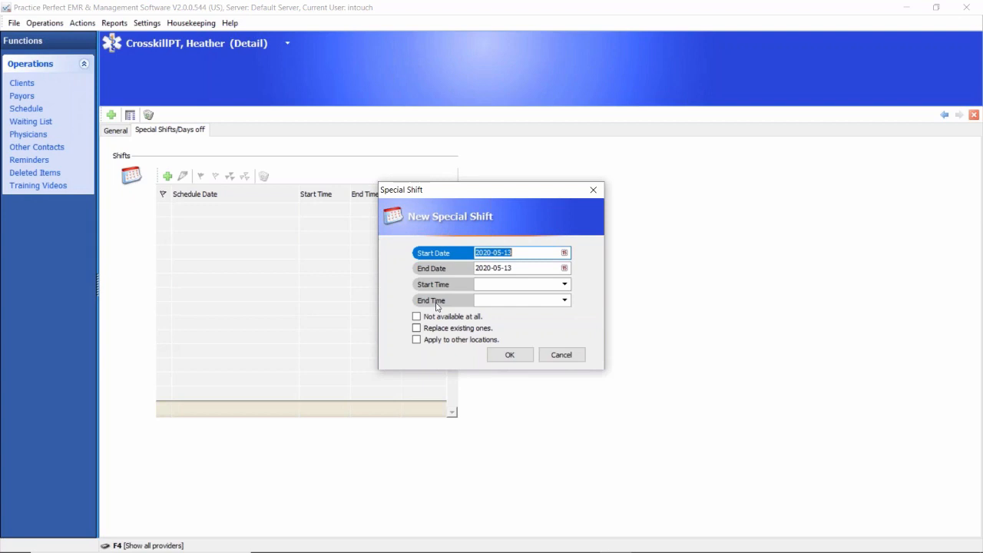
pyautogui.click(564, 253)
pyautogui.click(564, 254)
pyautogui.click(564, 253)
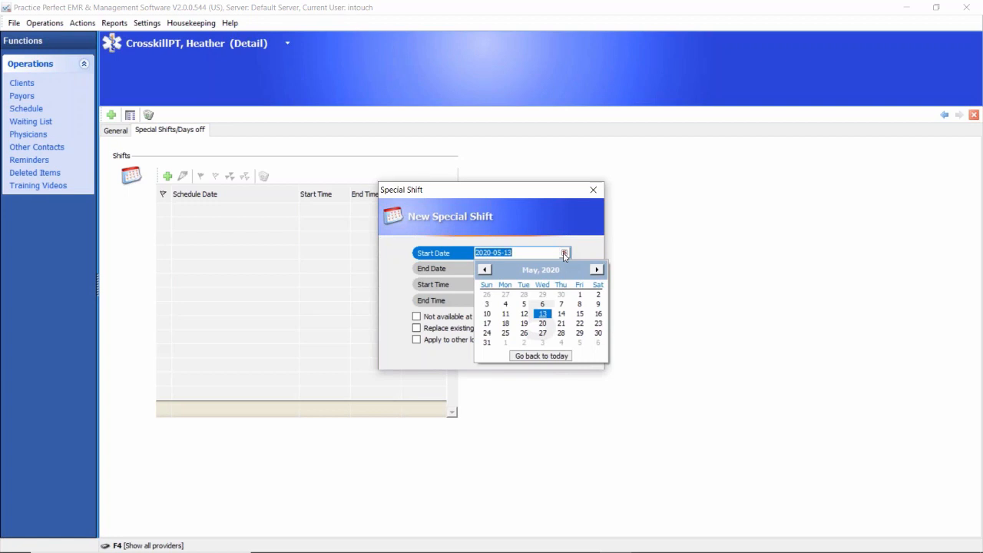
pyautogui.click(564, 254)
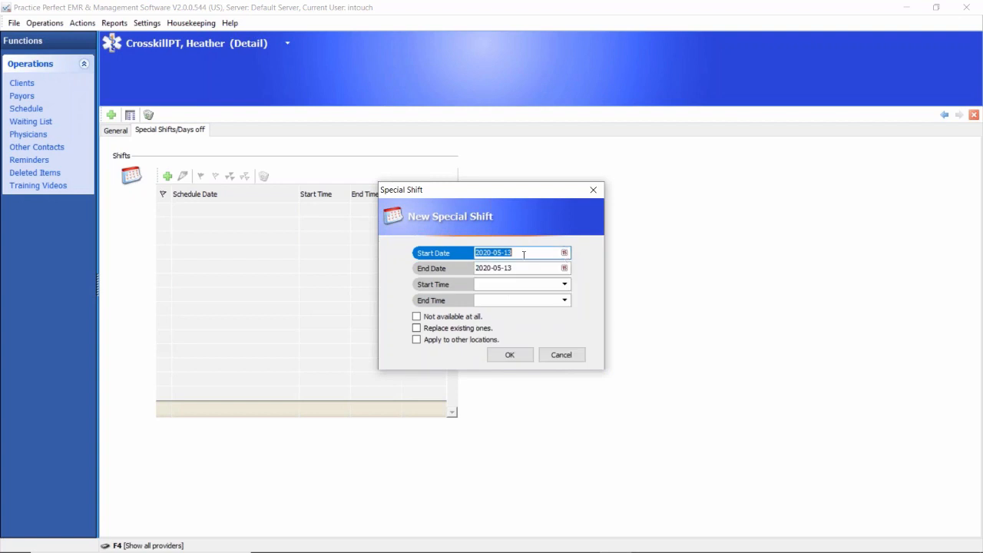
pyautogui.click(514, 270)
pyautogui.click(514, 253)
pyautogui.click(514, 268)
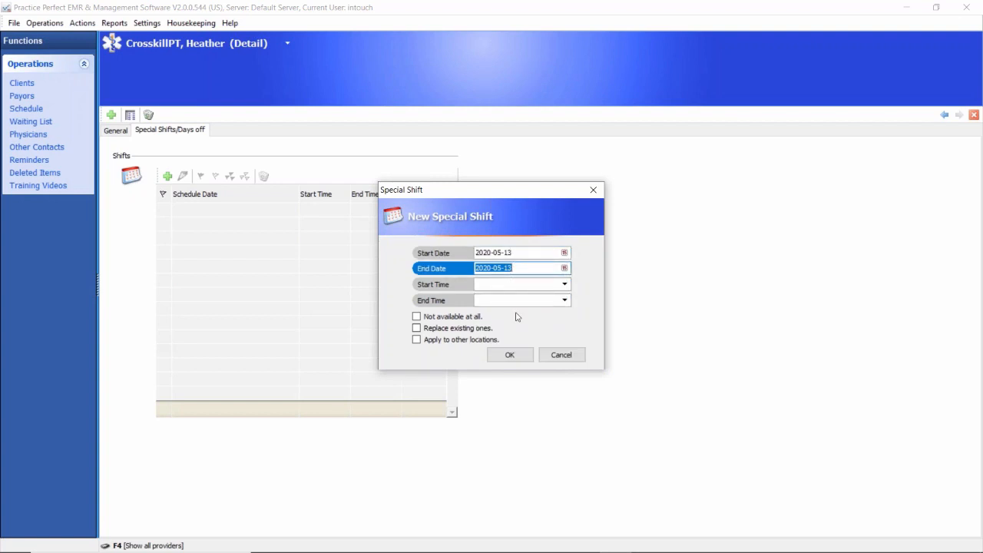
pyautogui.click(416, 317)
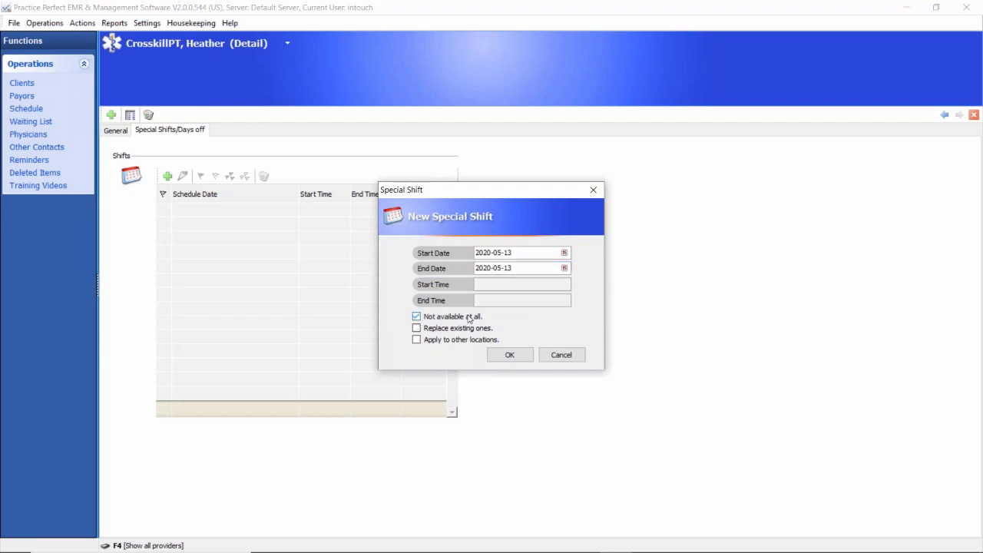
pyautogui.click(416, 317)
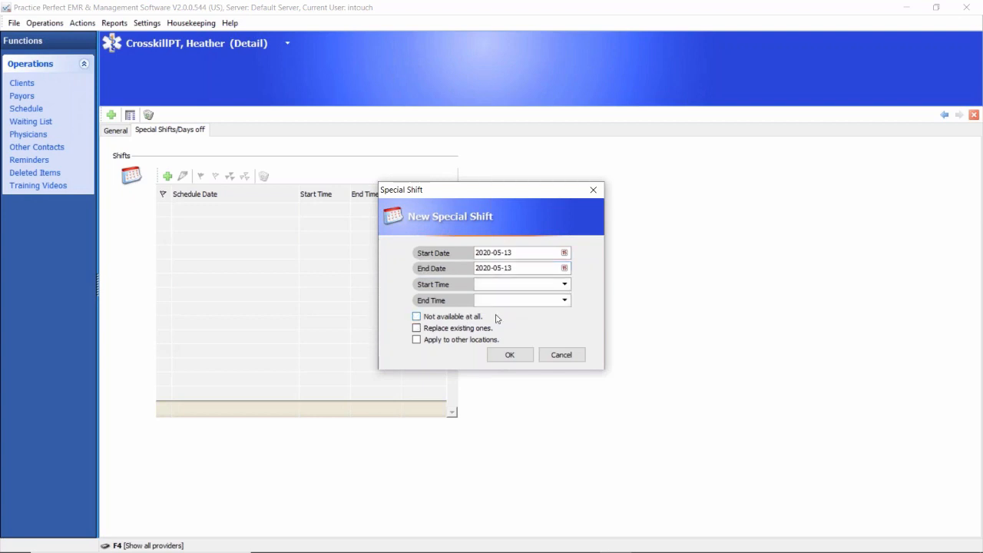
pyautogui.click(561, 356)
pyautogui.click(130, 114)
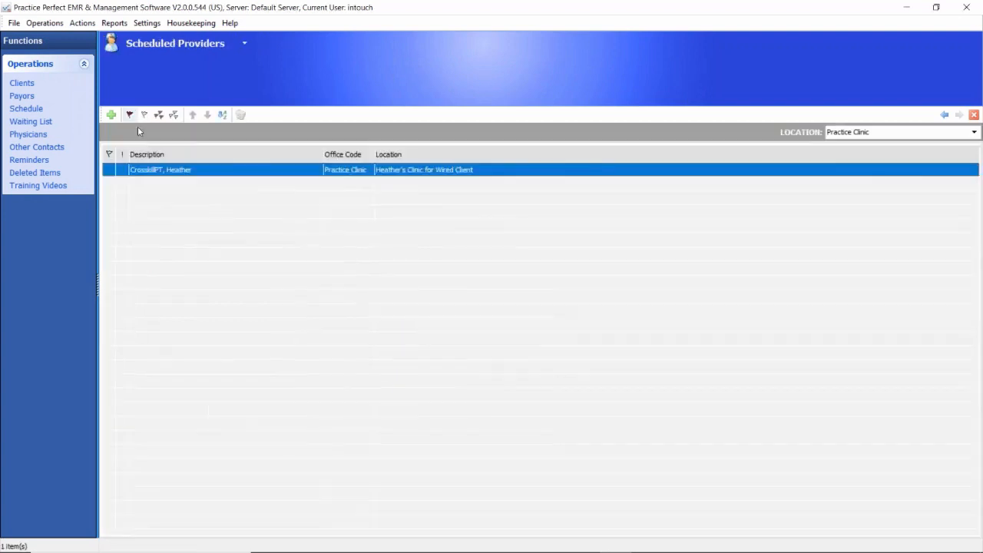
pyautogui.doubleClick(184, 177)
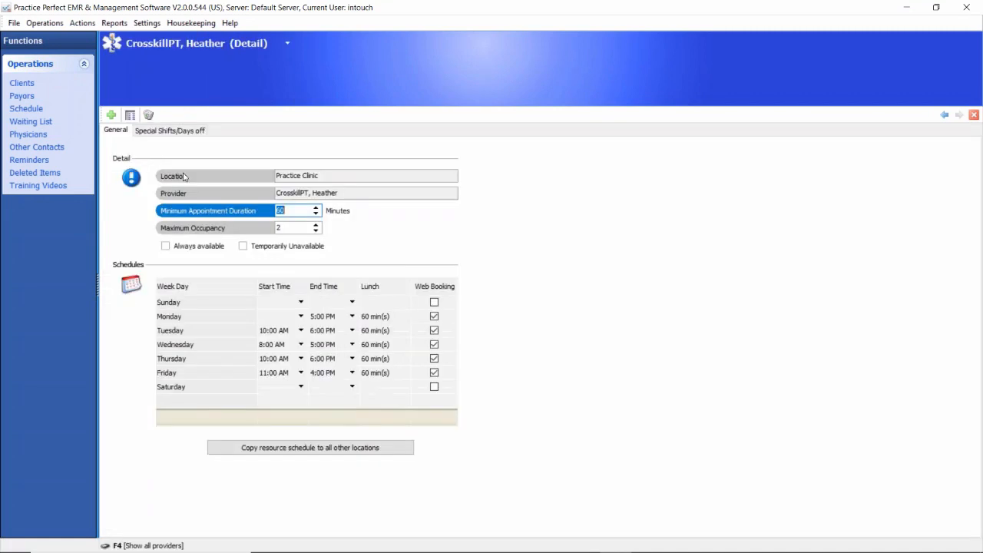
pyautogui.click(169, 131)
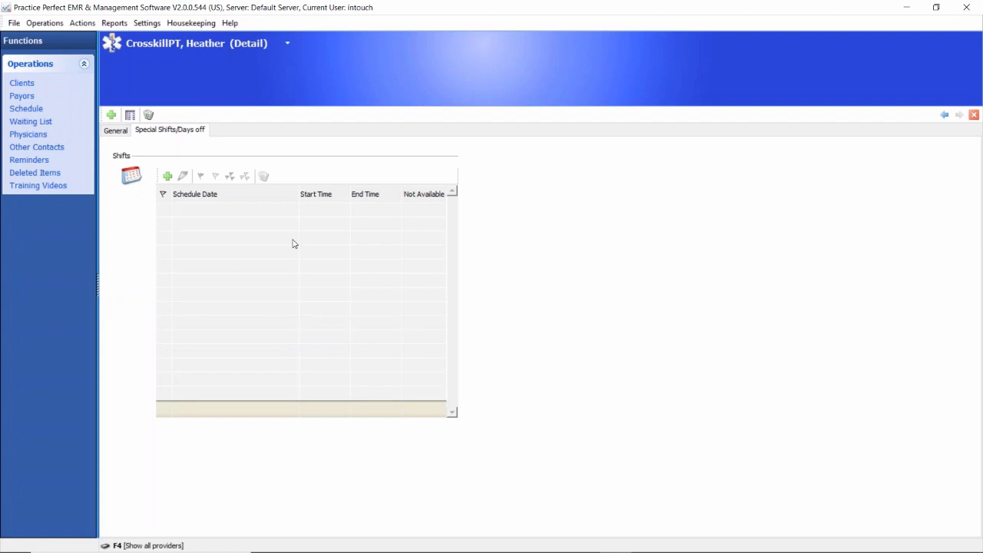
# Step: Return to the appointment schedule and open the scheduler customization settings
pyautogui.click(27, 110)
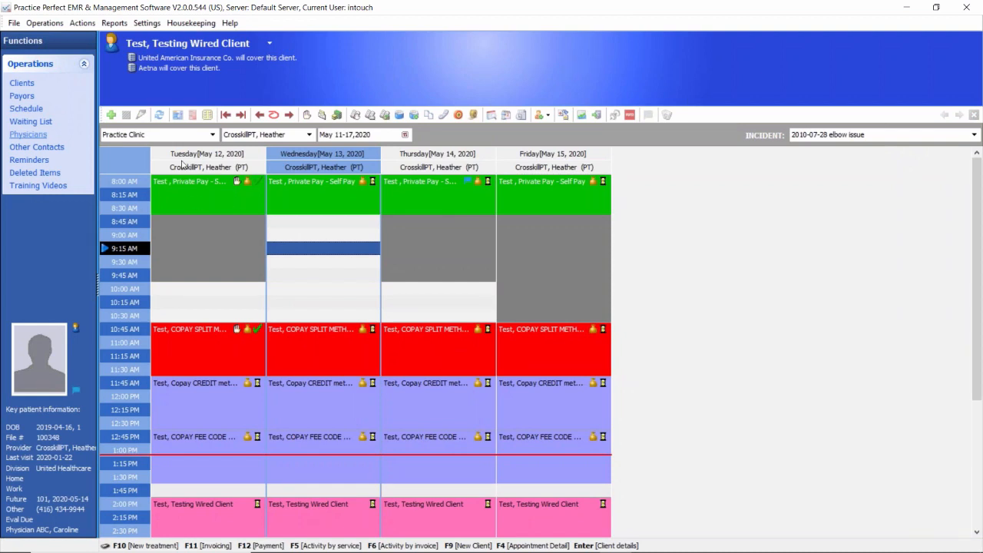
pyautogui.click(146, 24)
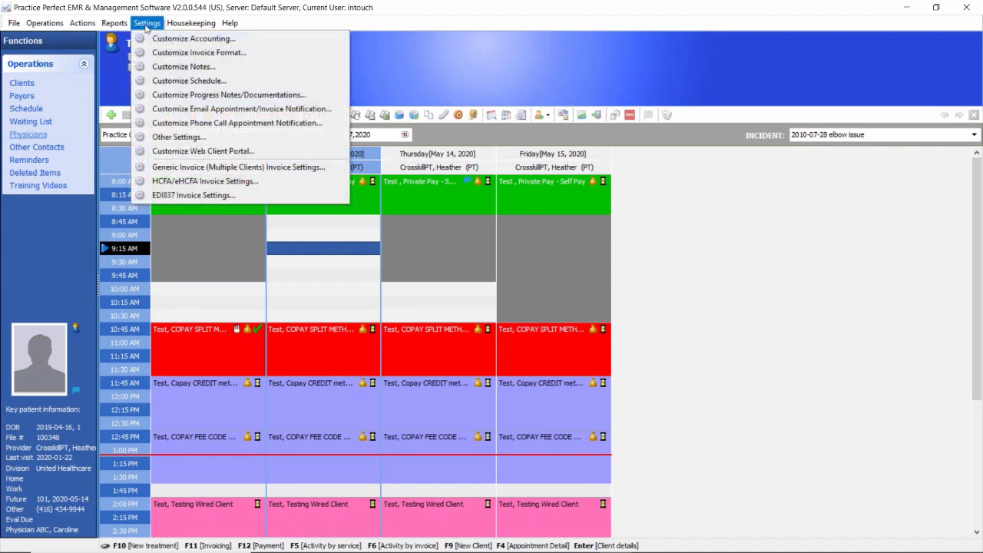
pyautogui.click(162, 82)
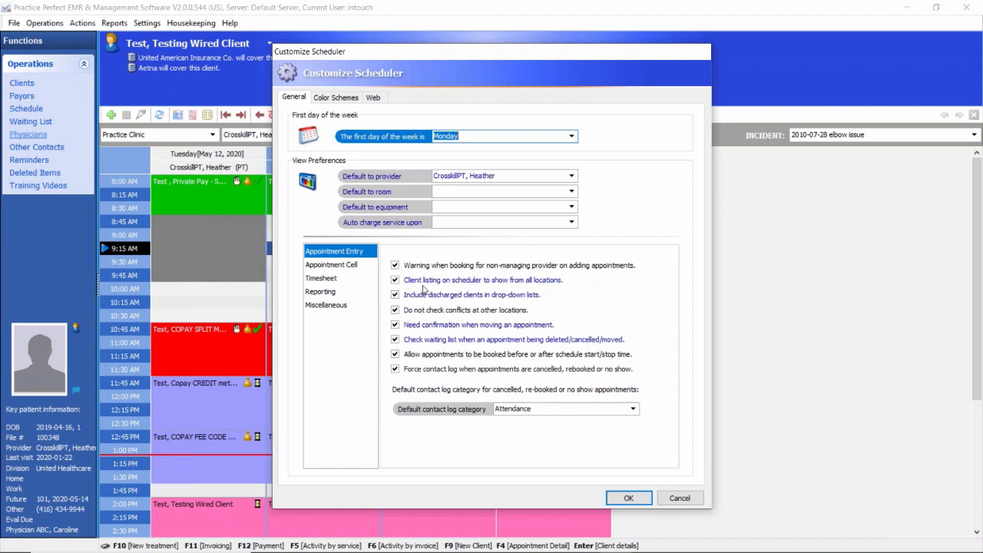
# Step: Turn the warning for booking with a non-managing provider off and back on
pyautogui.click(466, 190)
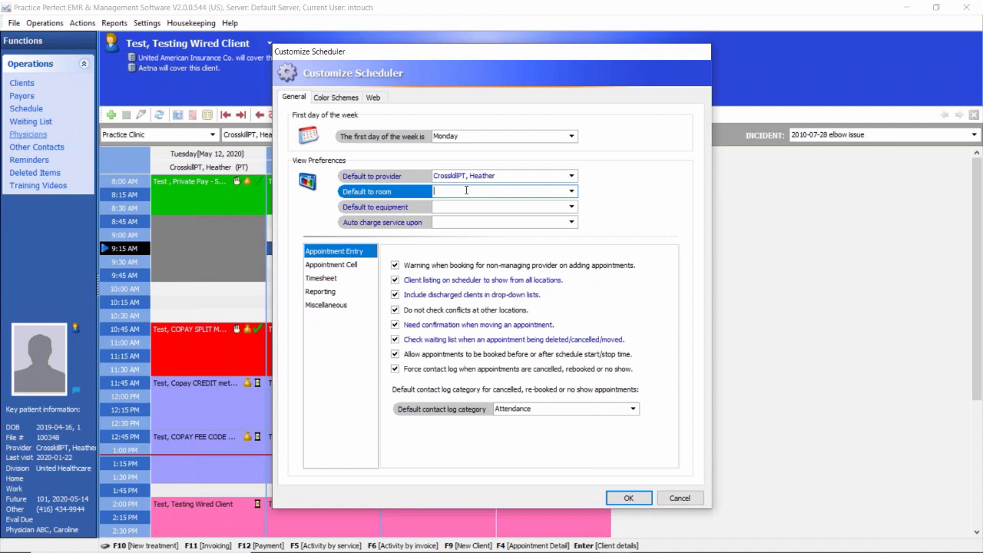
pyautogui.click(395, 267)
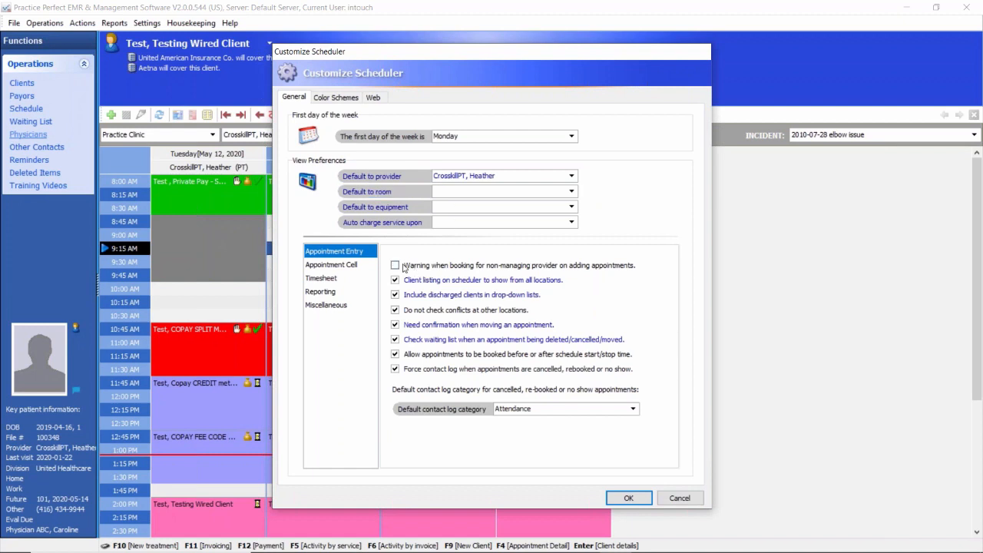
pyautogui.click(402, 265)
# Step: Look through the Appointment Cell, Timesheet, Reporting, Appointment Entry and Miscellaneous option groups of the scheduler settings
pyautogui.click(328, 267)
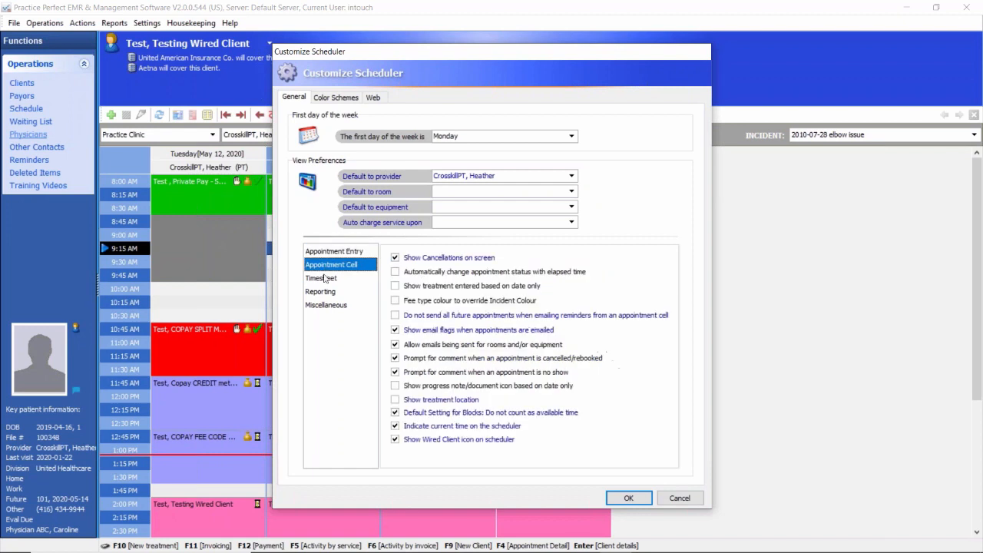
pyautogui.click(326, 278)
pyautogui.click(321, 291)
pyautogui.click(323, 305)
pyautogui.click(323, 280)
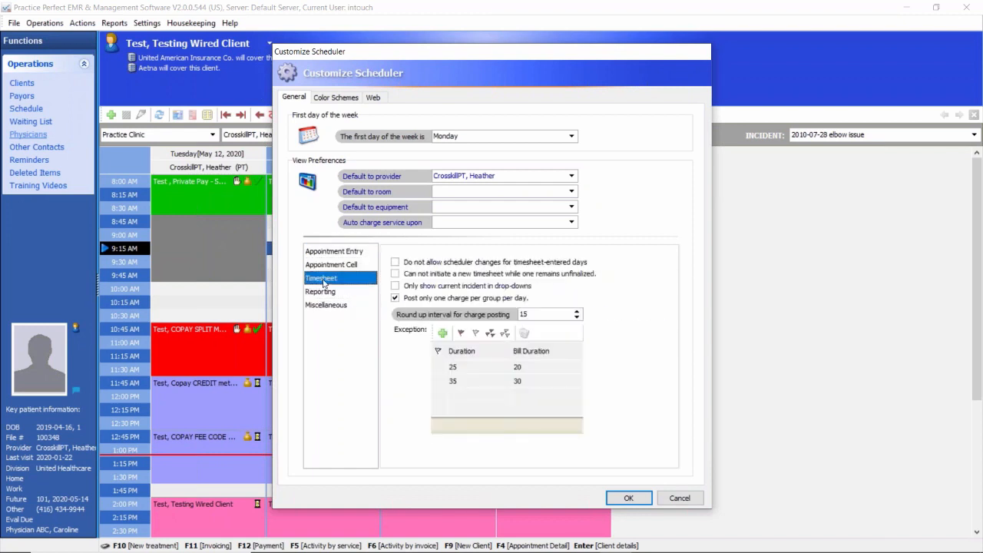
pyautogui.click(328, 265)
pyautogui.click(326, 253)
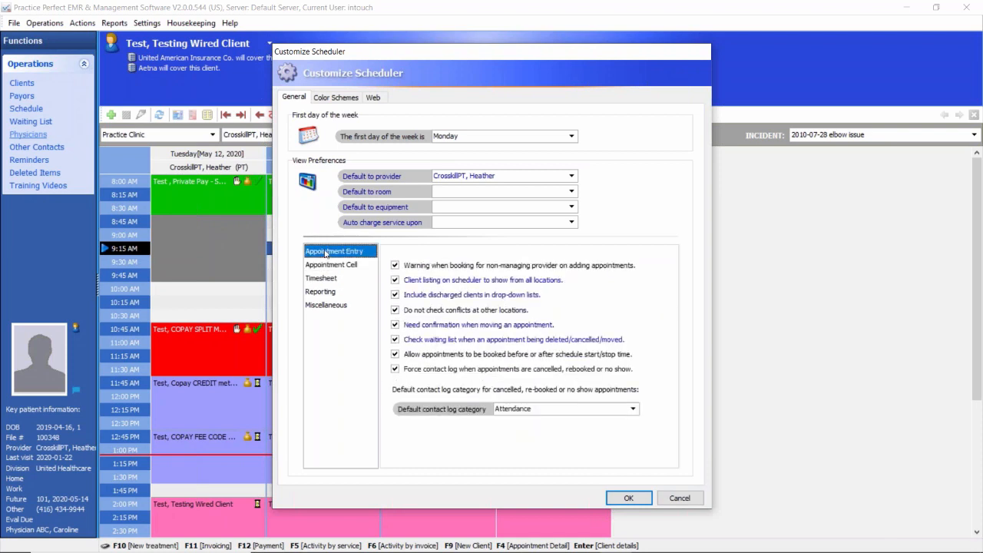
pyautogui.click(324, 306)
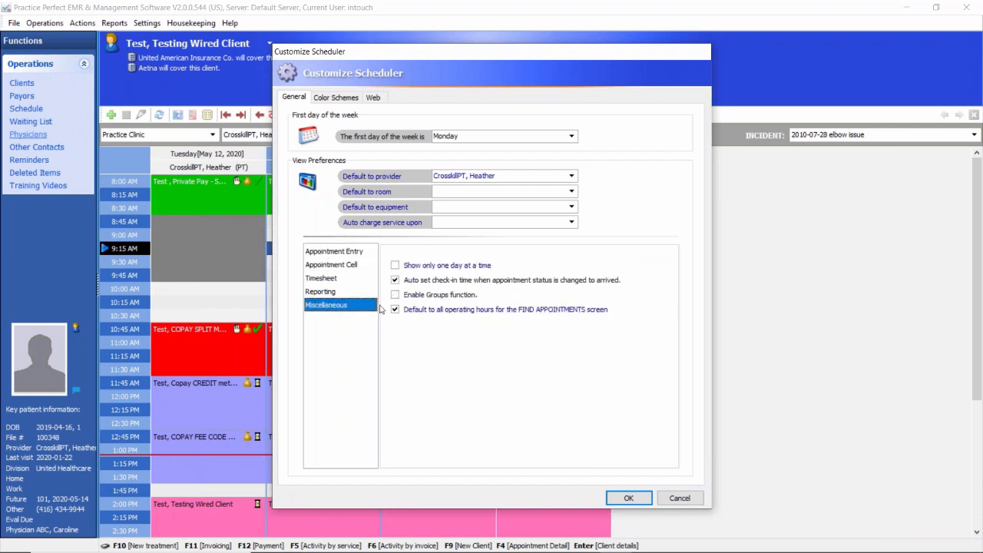
# Step: Toggle the options for showing only one day at a time and showing cancellations on screen, restoring each one
pyautogui.click(405, 264)
pyautogui.click(400, 267)
pyautogui.click(341, 265)
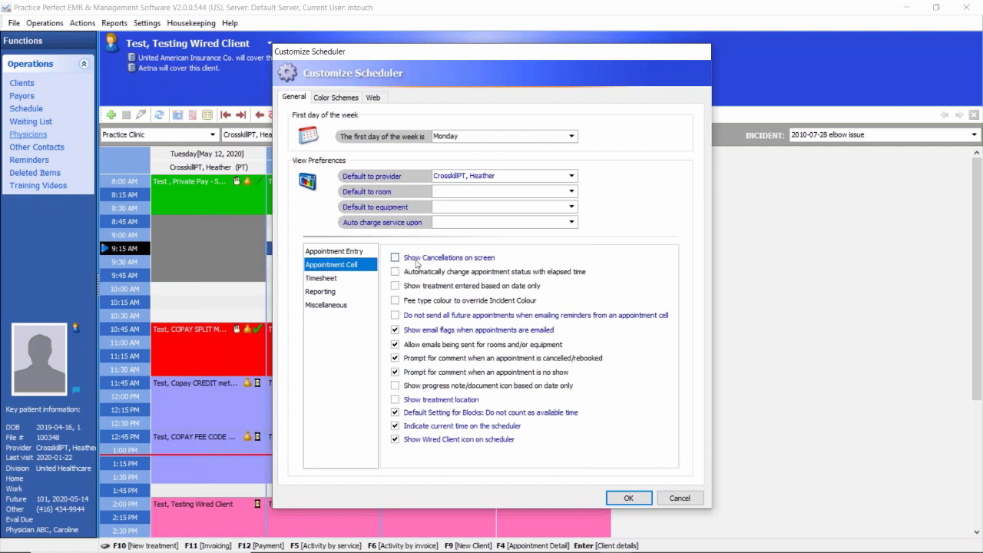
pyautogui.click(427, 263)
# Step: Check the available choices for the scheduler's default provider and save the scheduler settings
pyautogui.click(494, 176)
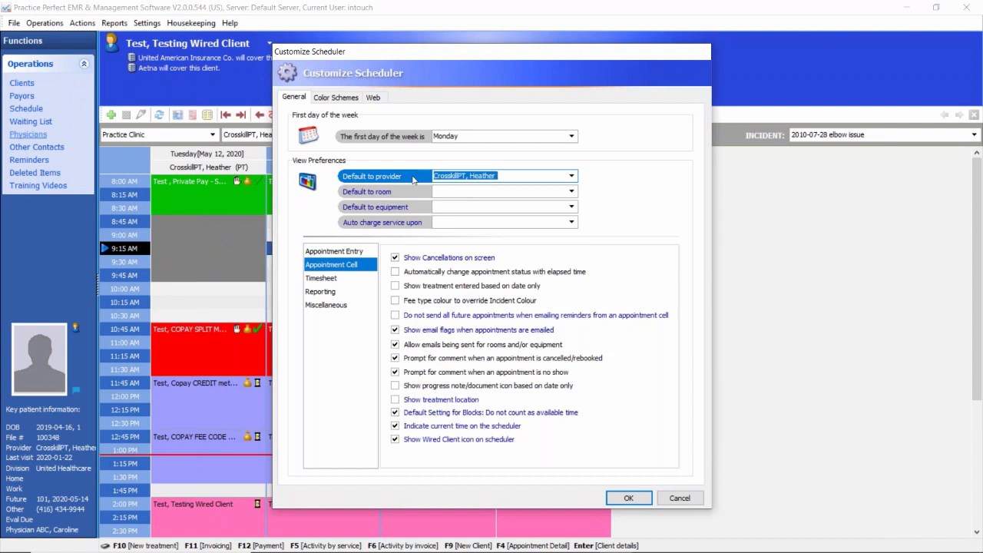
pyautogui.click(571, 177)
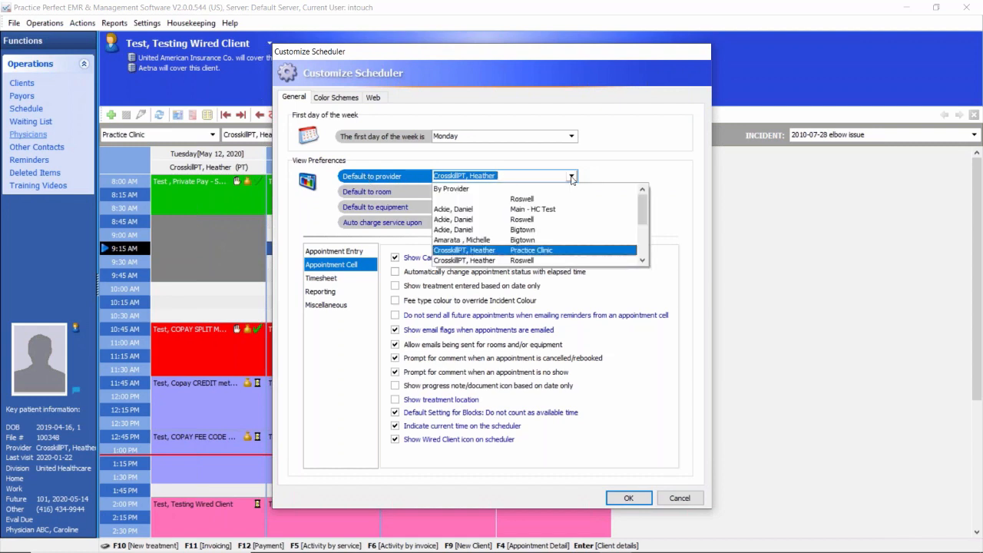
pyautogui.click(572, 177)
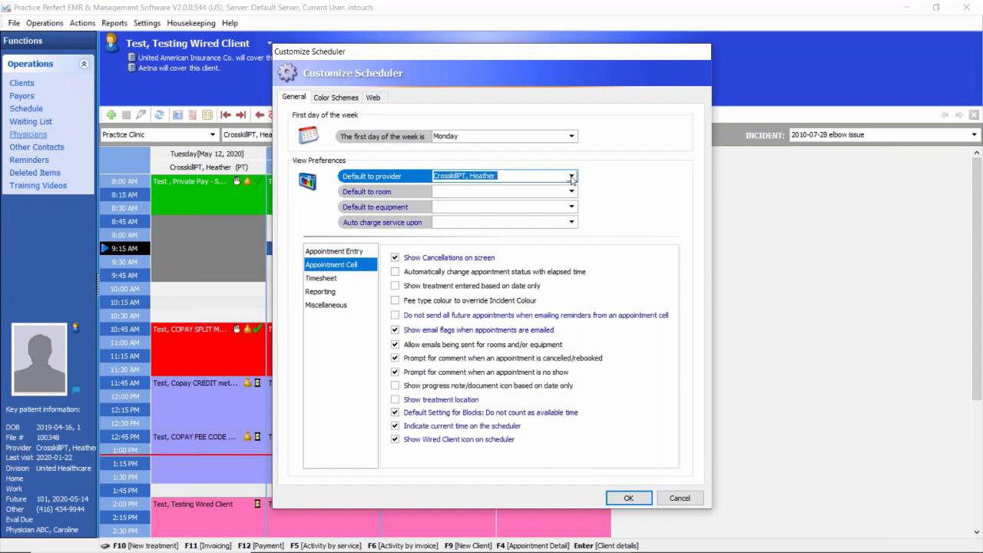
pyautogui.click(571, 177)
pyautogui.click(571, 178)
pyautogui.click(628, 498)
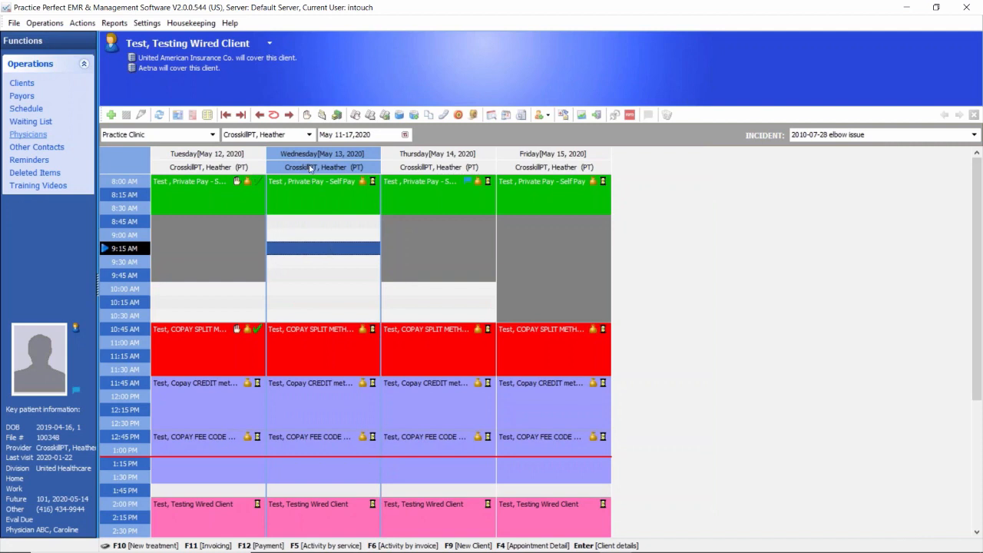
# Step: Check the provider choices available for the schedule view
pyautogui.click(309, 135)
pyautogui.click(310, 135)
pyautogui.click(309, 135)
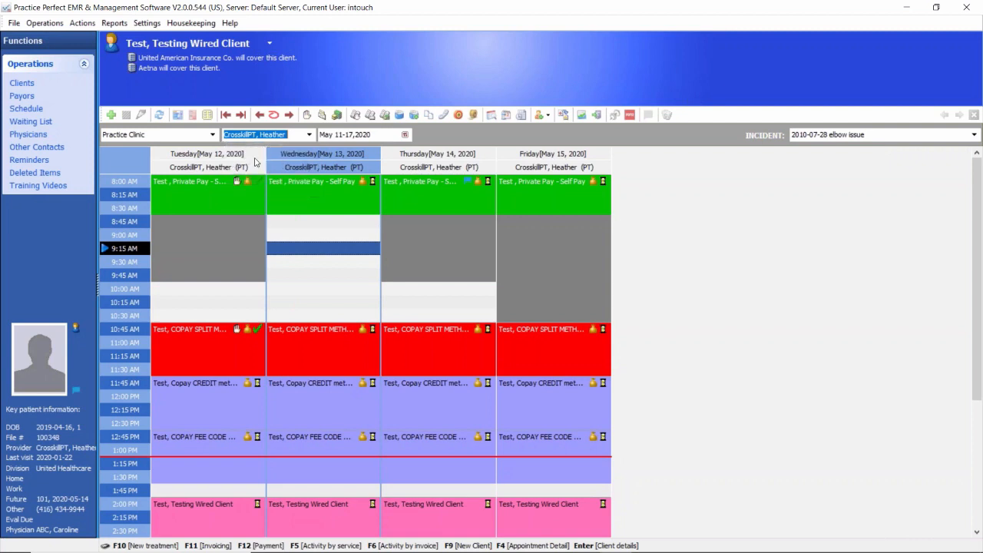
# Step: Examine the open and blocked morning time slots from Tuesday to Friday in the provider's schedule
pyautogui.click(258, 159)
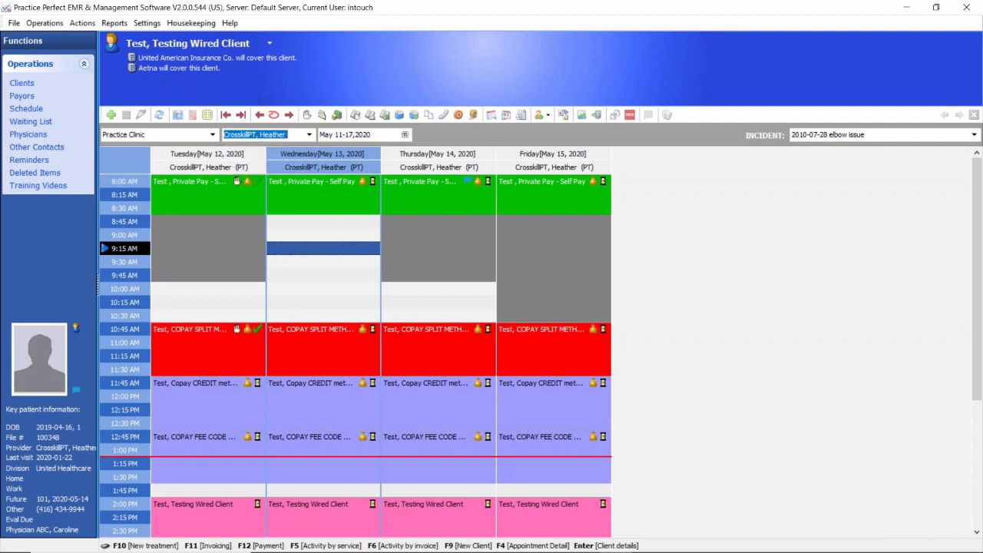
pyautogui.click(233, 222)
pyautogui.click(329, 235)
pyautogui.click(404, 233)
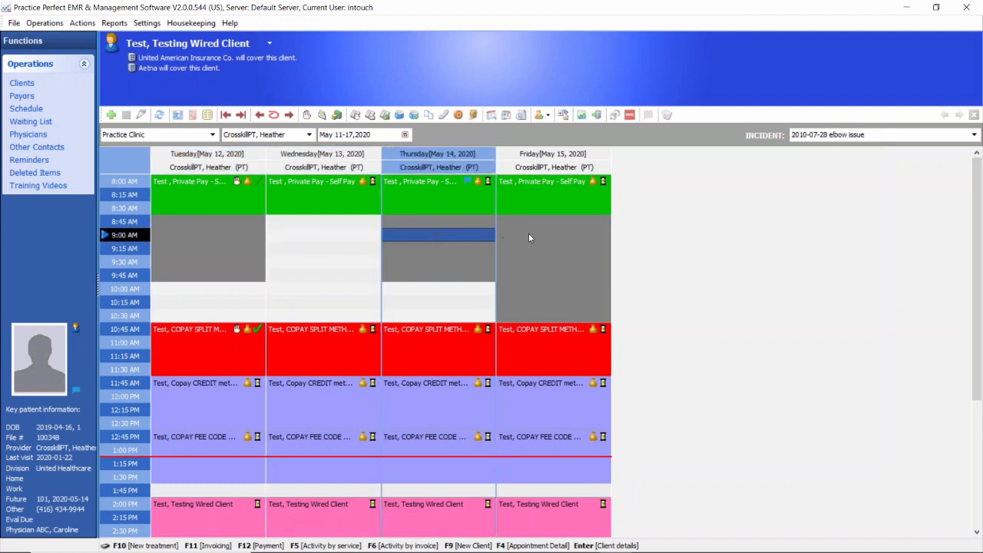
pyautogui.click(529, 235)
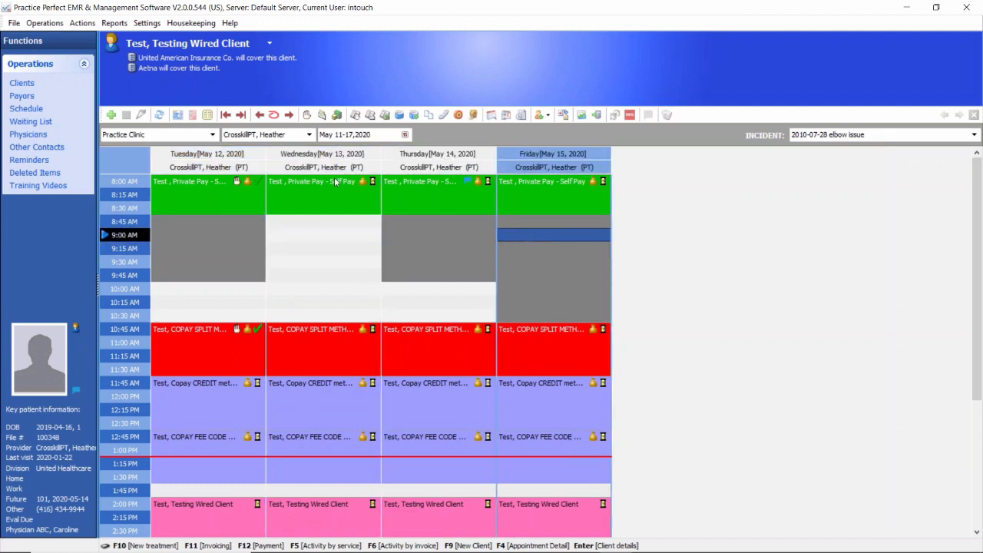
# Step: Check the location choices available for the schedule view
pyautogui.click(213, 134)
pyautogui.click(213, 135)
pyautogui.click(212, 135)
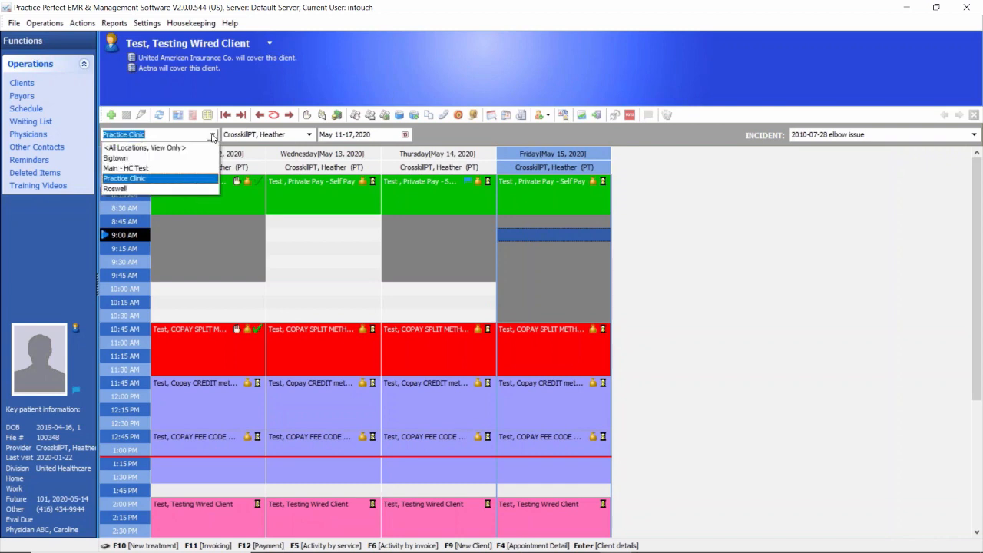
pyautogui.click(213, 135)
pyautogui.click(213, 135)
pyautogui.click(214, 135)
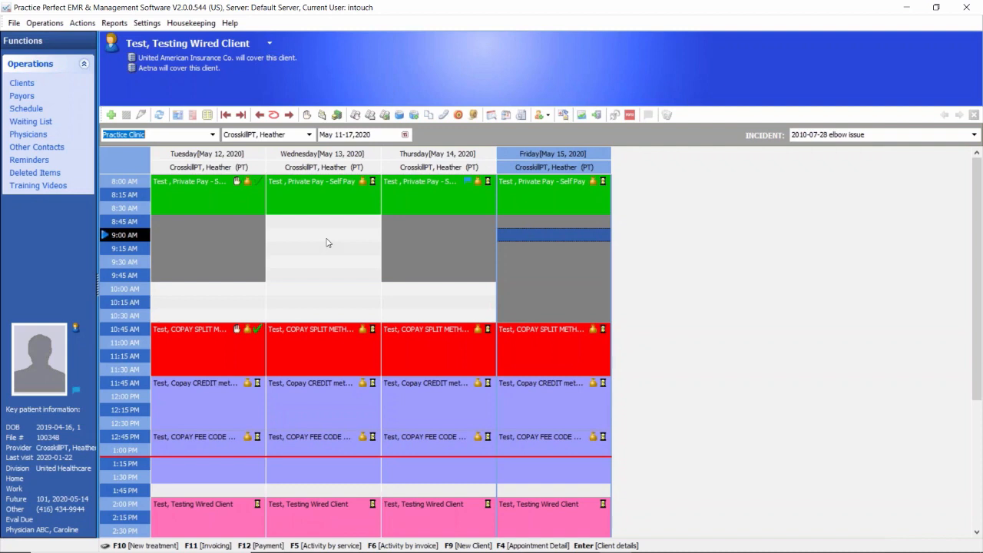
# Step: Check the list of clients that can be made the active client
pyautogui.click(271, 45)
pyautogui.click(269, 45)
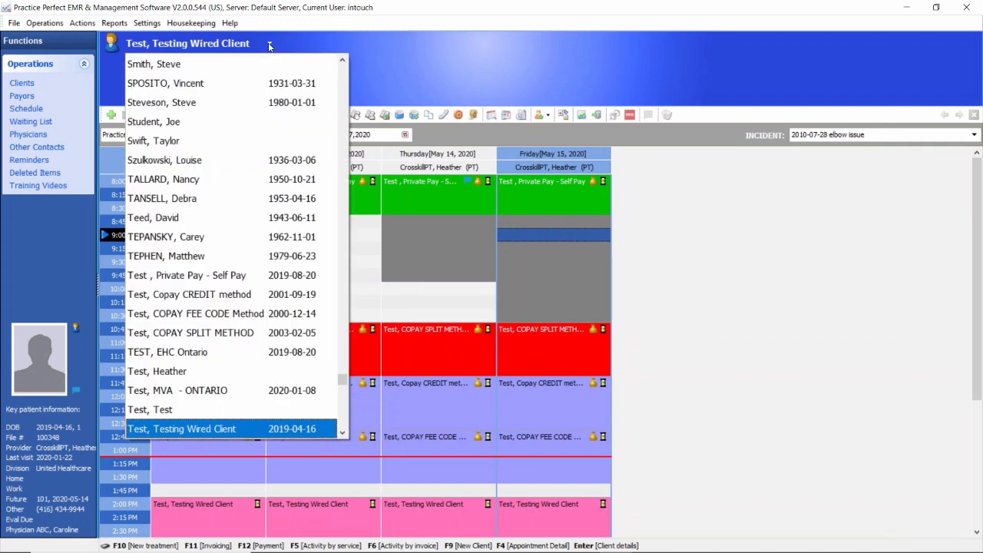
pyautogui.click(269, 44)
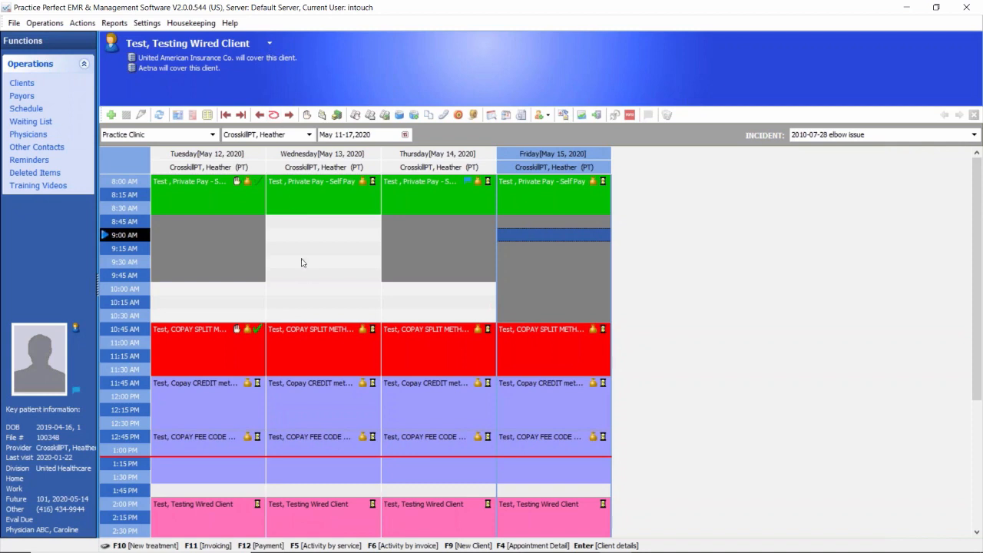
# Step: Look through the week's appointments and the open morning slots on Tuesday, Wednesday and Thursday
pyautogui.scroll(-3, 338, 349)
pyautogui.scroll(-1, 340, 359)
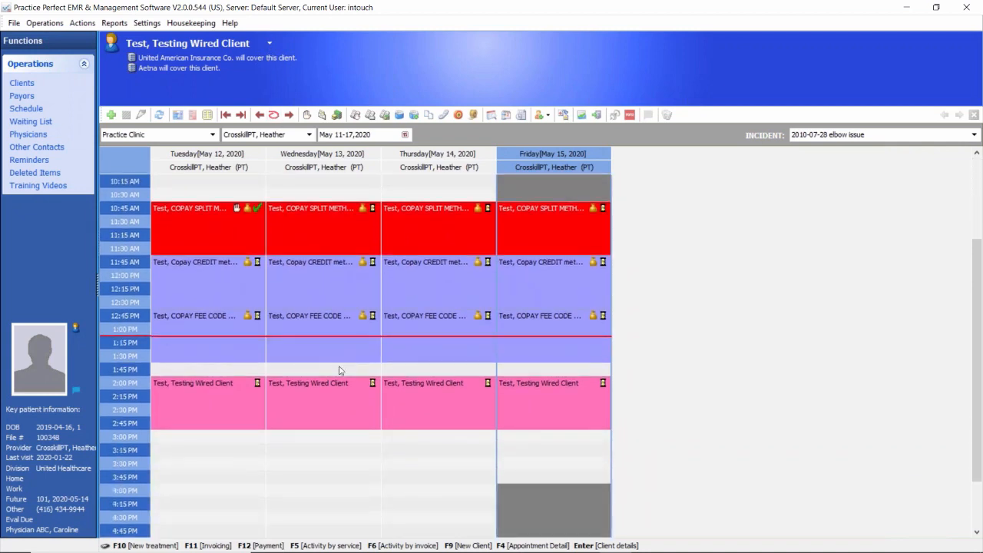
pyautogui.scroll(3, 340, 370)
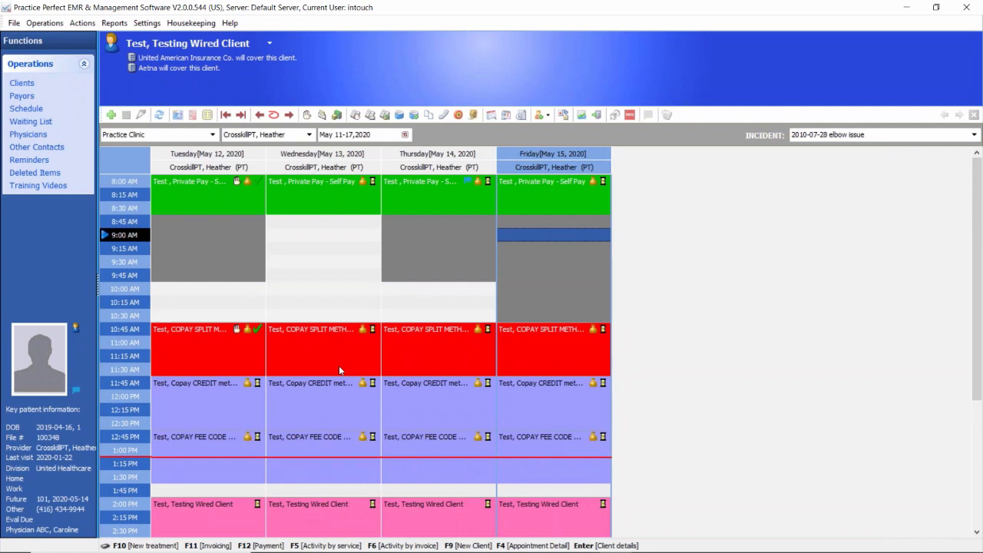
pyautogui.click(234, 300)
pyautogui.click(304, 257)
pyautogui.click(414, 305)
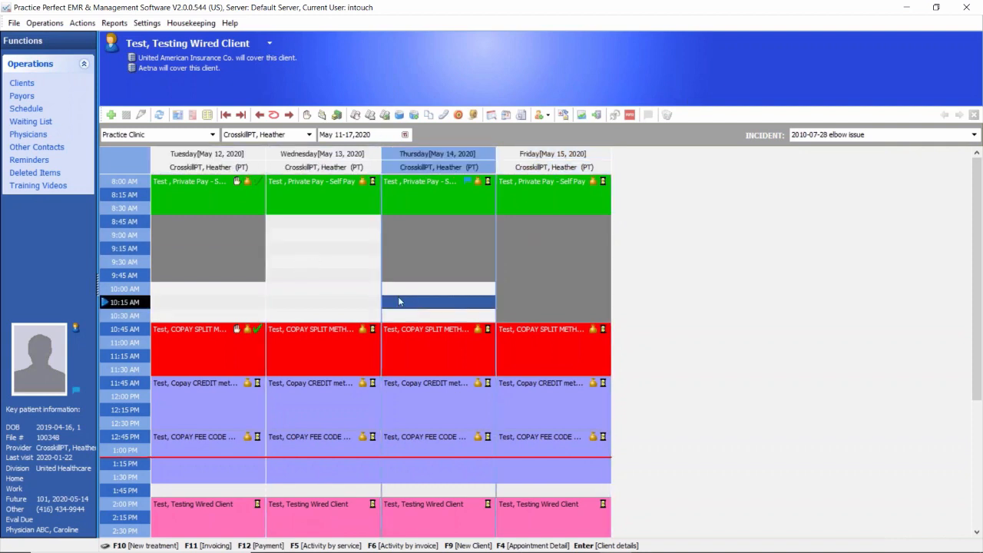
pyautogui.click(301, 248)
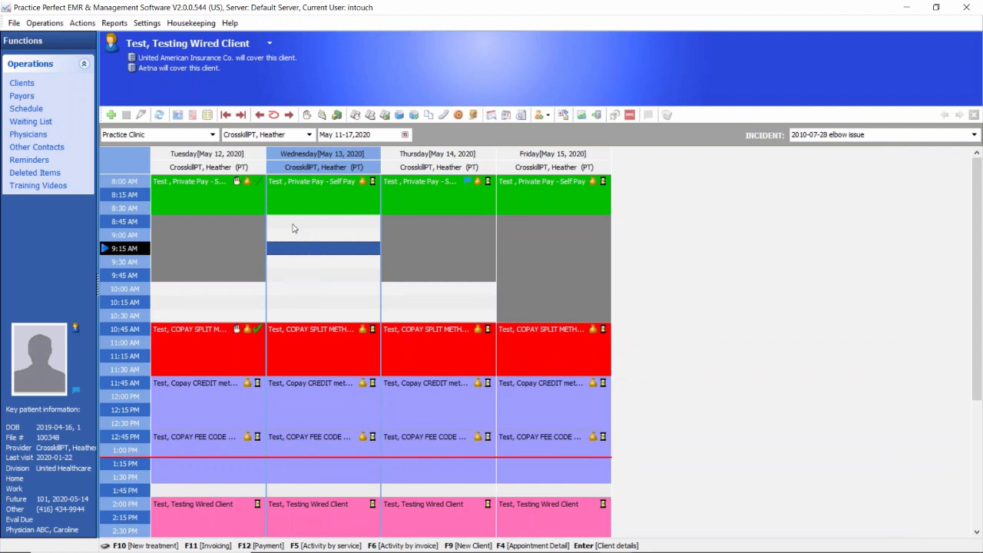
# Step: Start a new appointment in the 8:45 AM slot on Wednesday, May 13, 2020
pyautogui.click(291, 225)
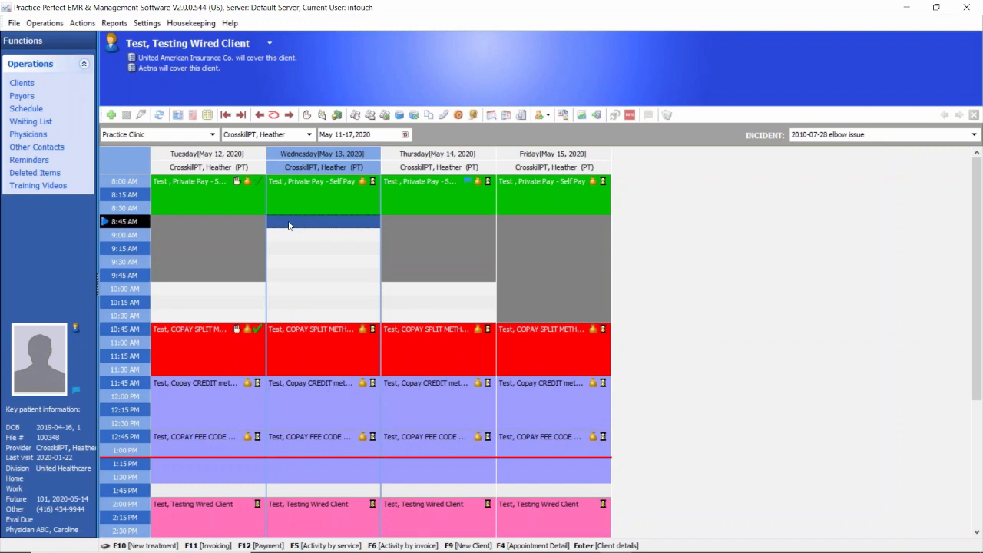
pyautogui.doubleClick(289, 225)
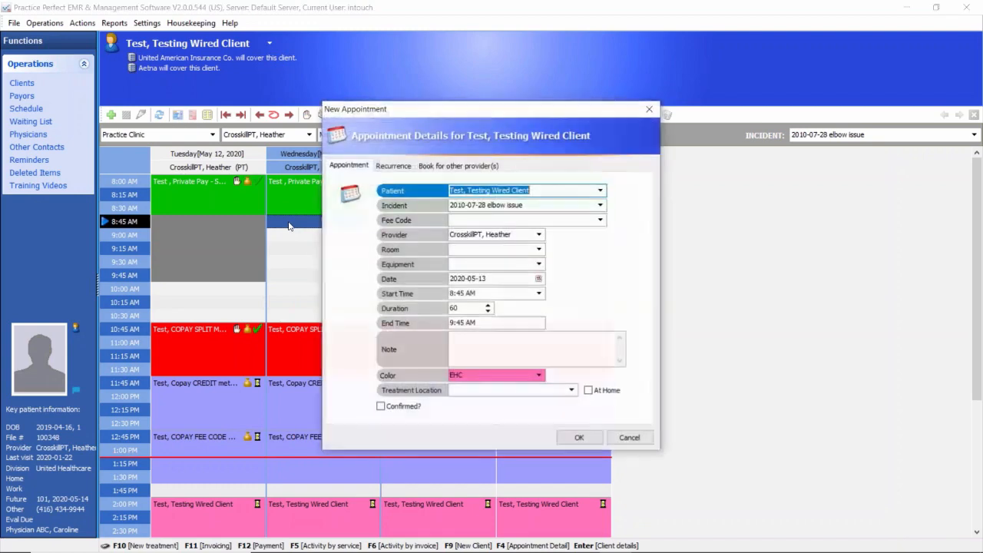
pyautogui.click(650, 109)
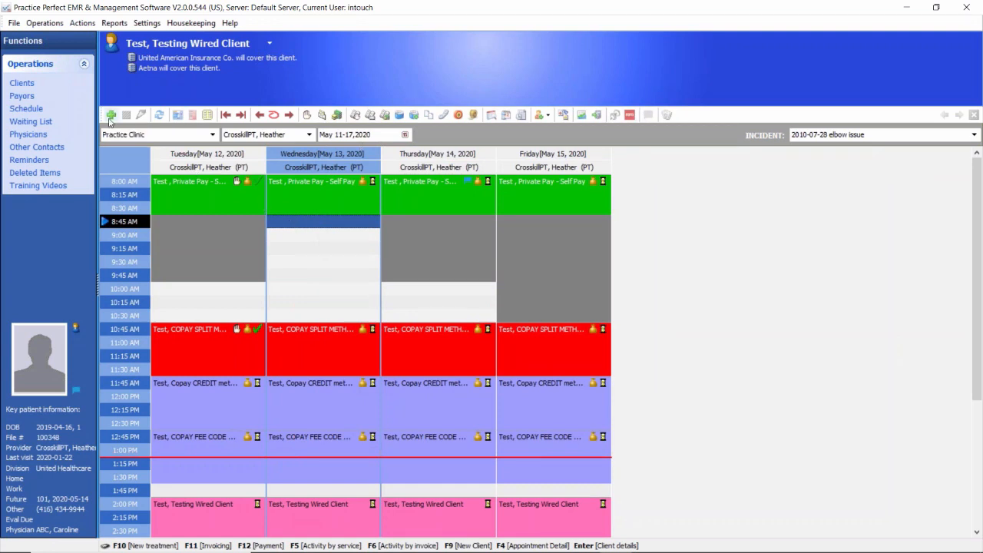
pyautogui.click(111, 115)
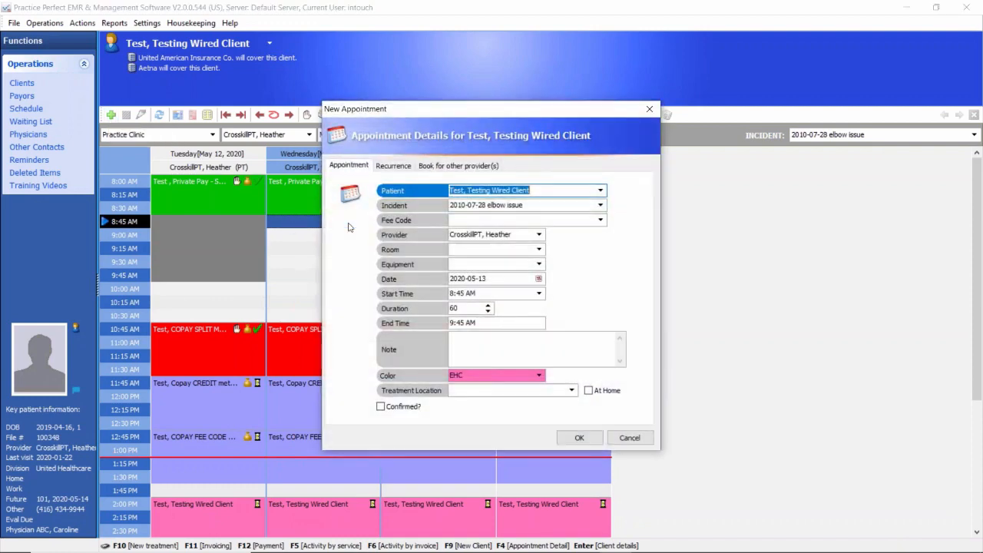
# Step: Browse the patient choices and assign a different test patient to the new appointment
pyautogui.click(601, 190)
pyautogui.click(601, 191)
pyautogui.click(601, 190)
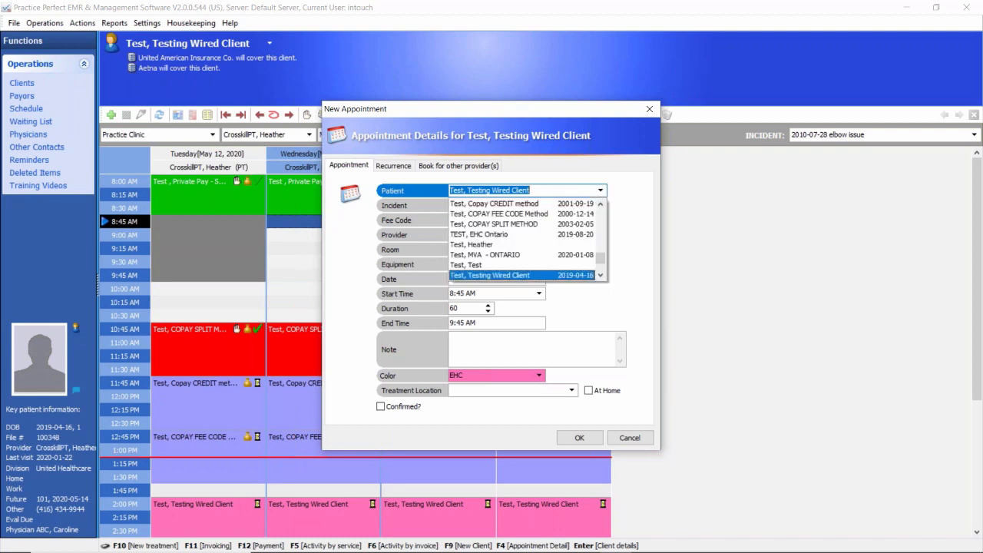
pyautogui.click(479, 245)
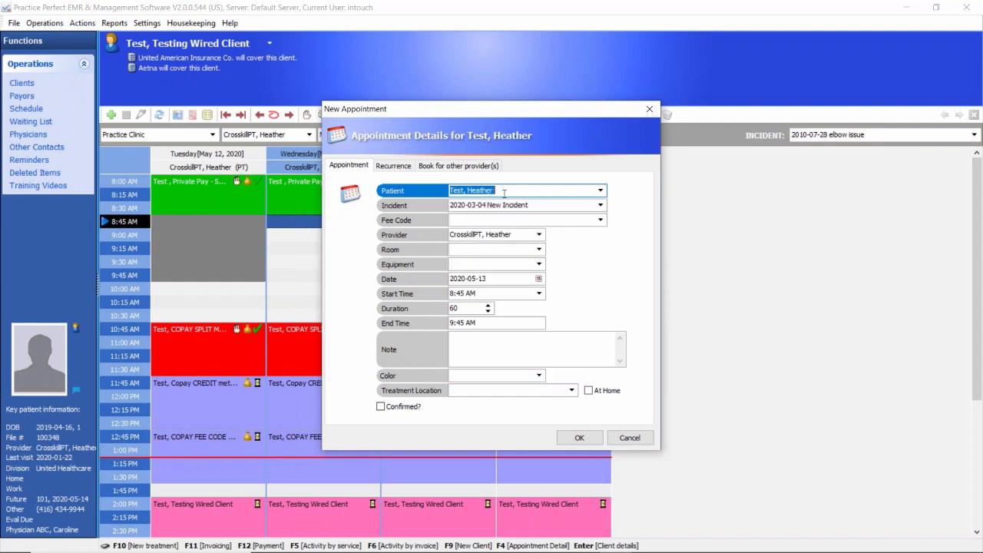
pyautogui.click(600, 191)
pyautogui.scroll(2, 525, 243)
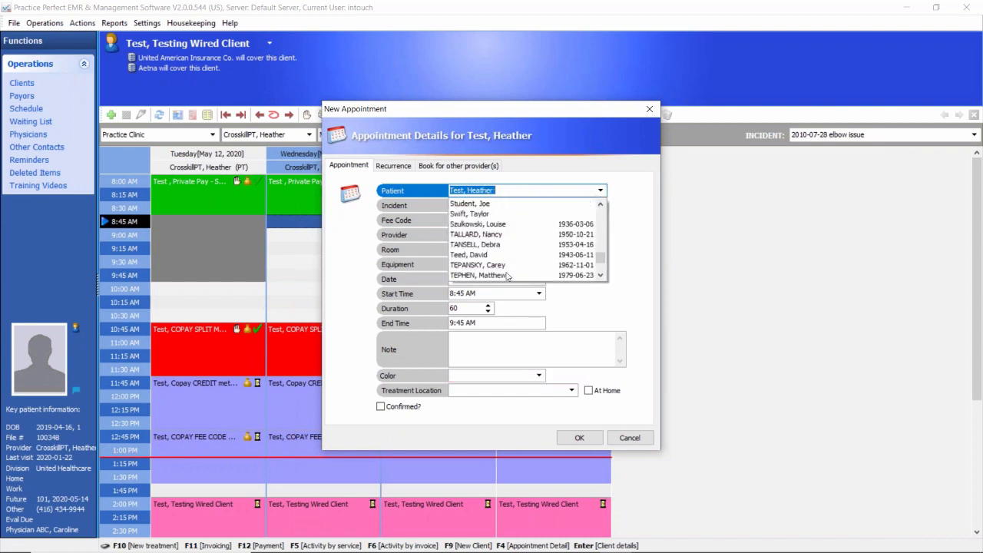
pyautogui.scroll(-2, 522, 253)
pyautogui.click(501, 276)
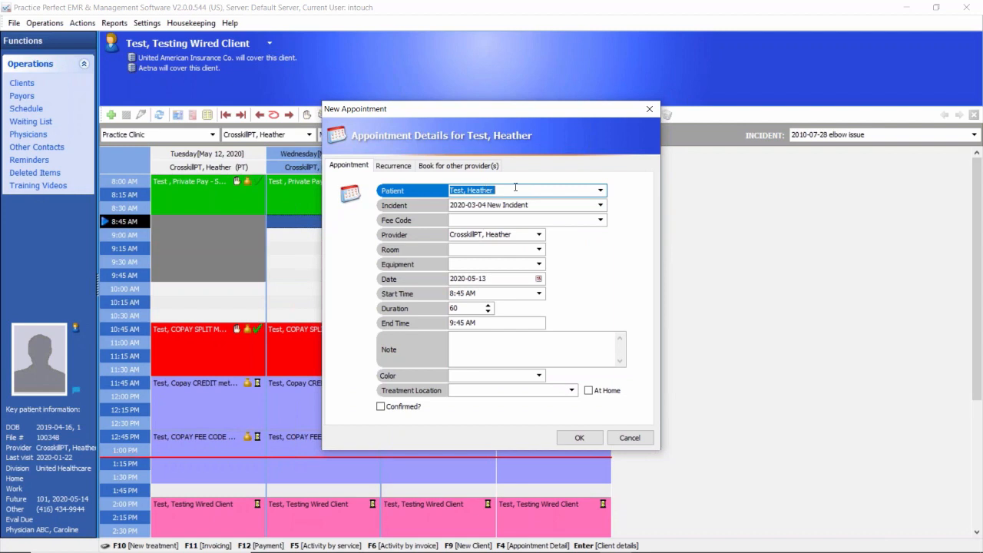
# Step: Check the appointment's incident and fee code choices, and review its provider and duration
pyautogui.click(600, 205)
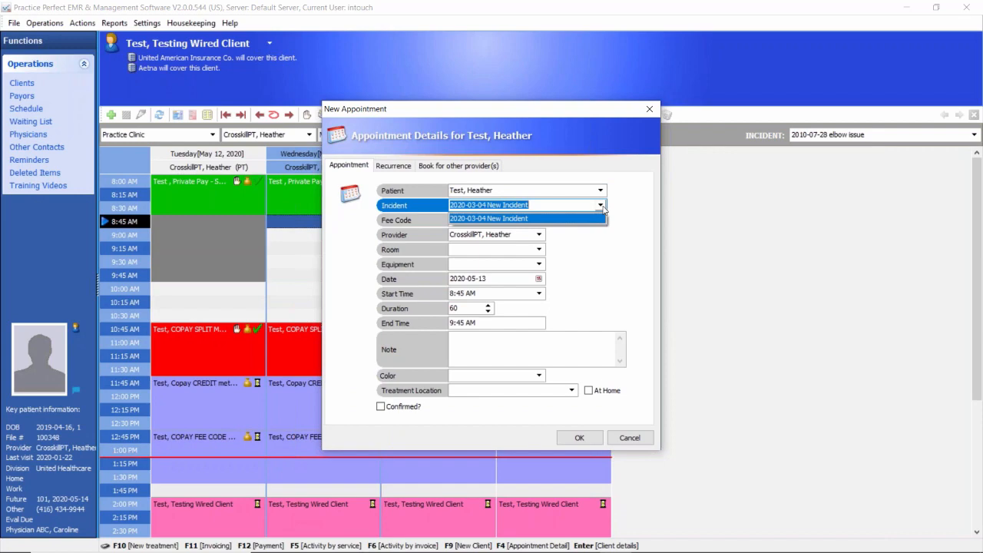
pyautogui.click(601, 206)
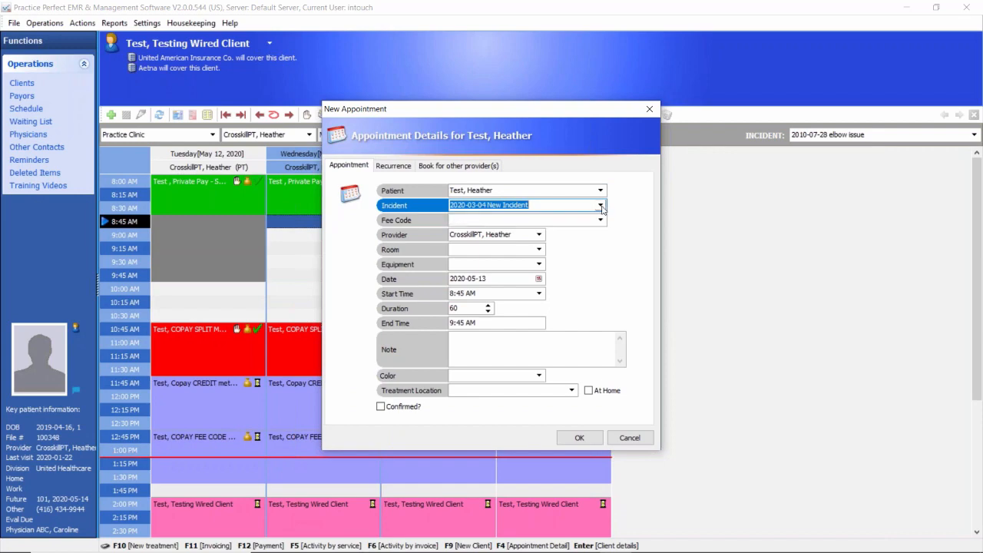
pyautogui.click(600, 220)
pyautogui.click(601, 221)
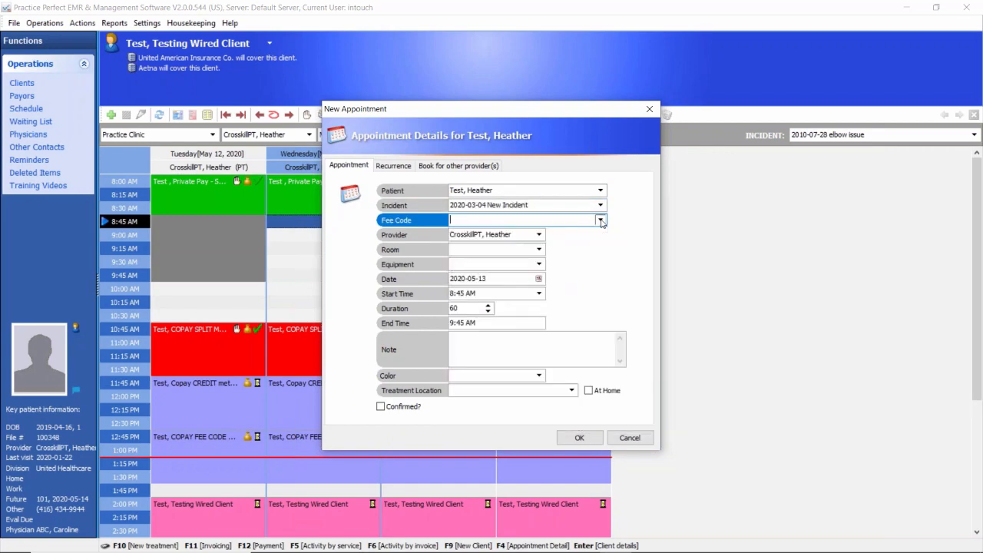
pyautogui.click(514, 234)
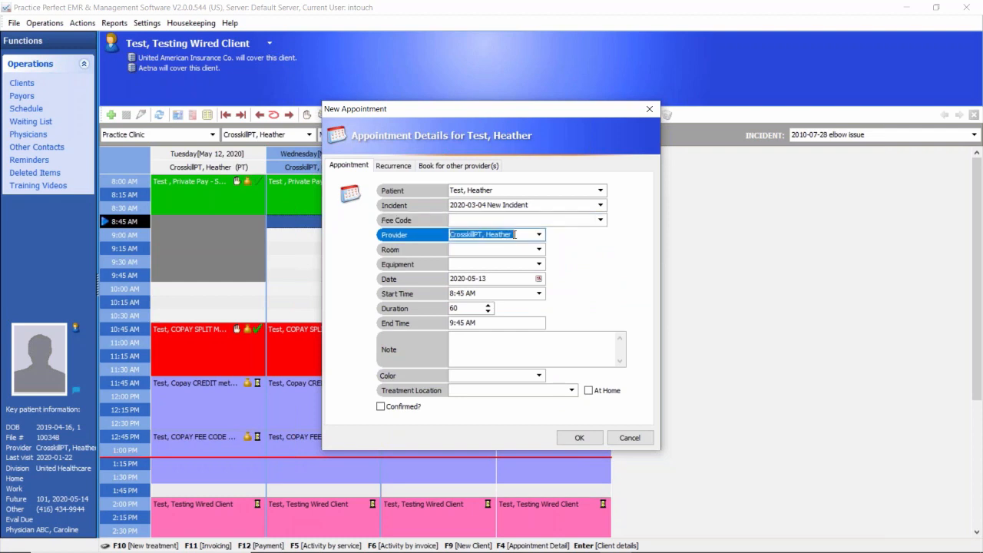
pyautogui.click(465, 307)
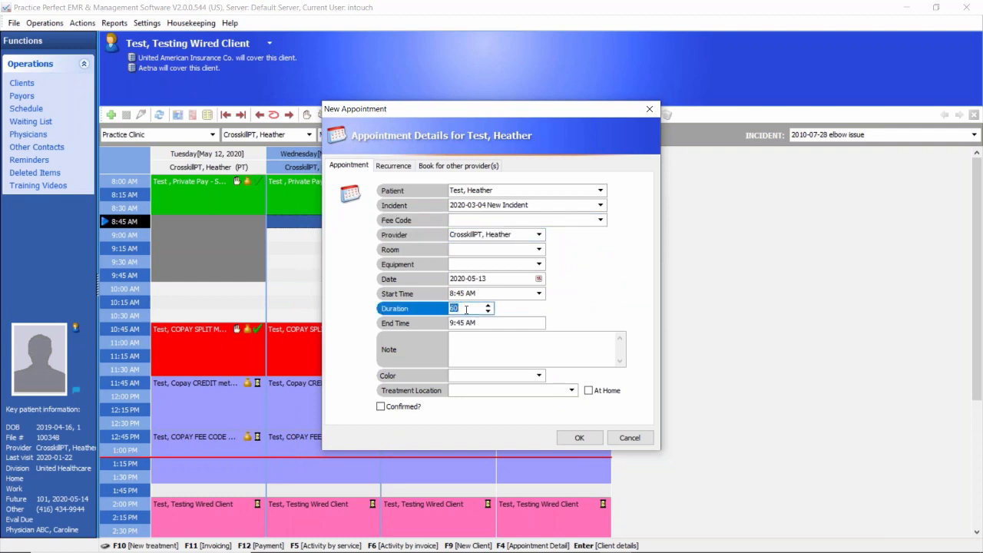
# Step: Add the note "Note here" to the appointment and set its color to EHC
pyautogui.click(470, 346)
pyautogui.write('Note ')
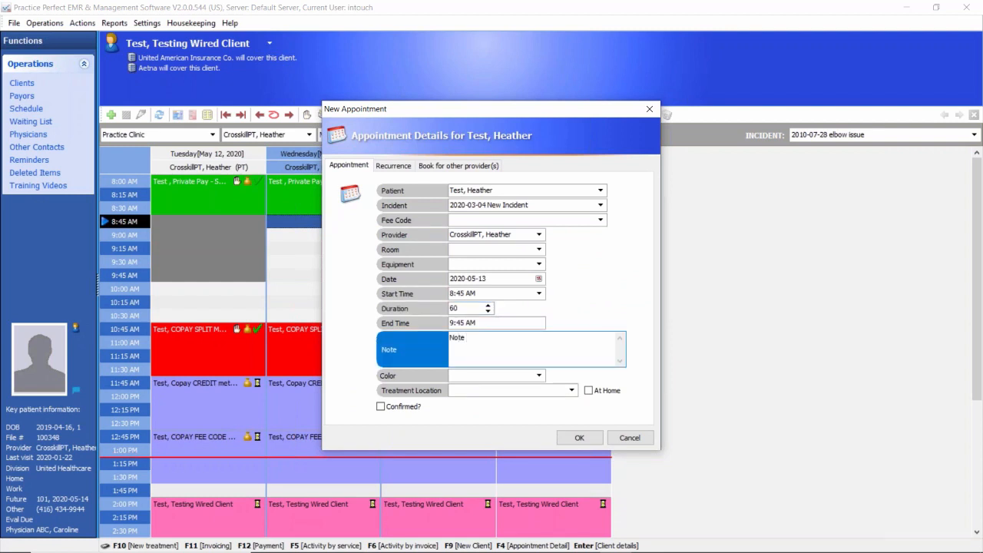
pyautogui.write('here')
pyautogui.click(538, 376)
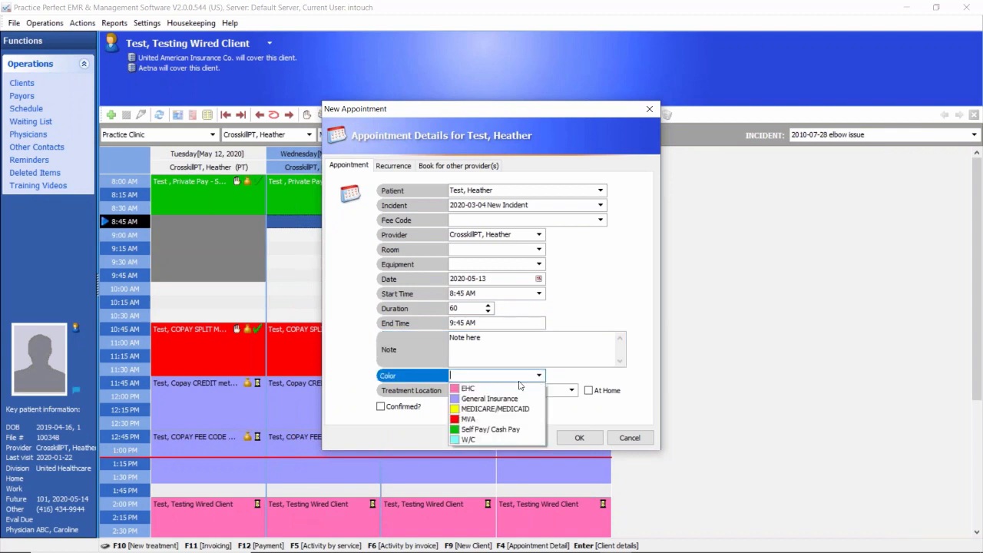
pyautogui.click(478, 389)
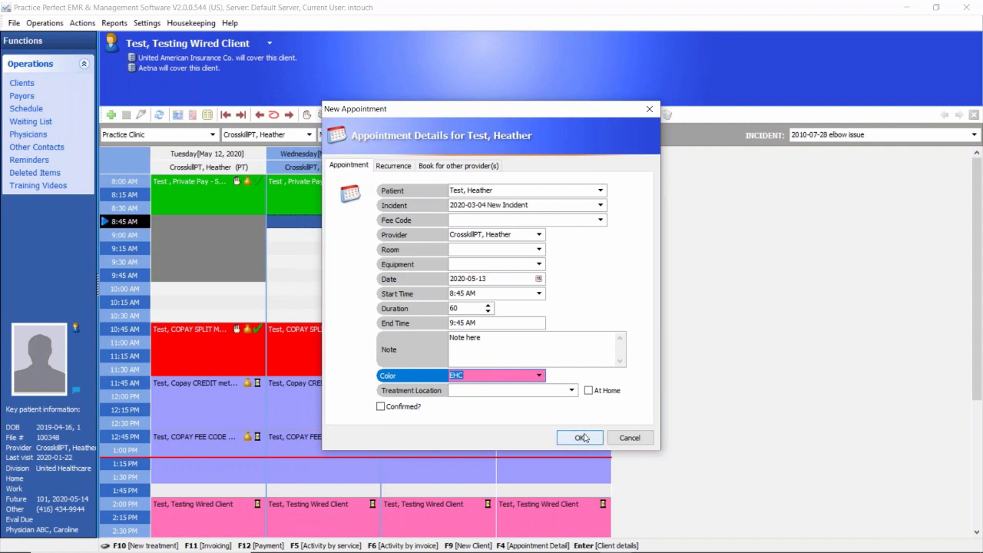
# Step: Set the appointment to recur on Monday, Wednesday and Friday until 2020-06-04, and return it to occurring only once
pyautogui.click(400, 168)
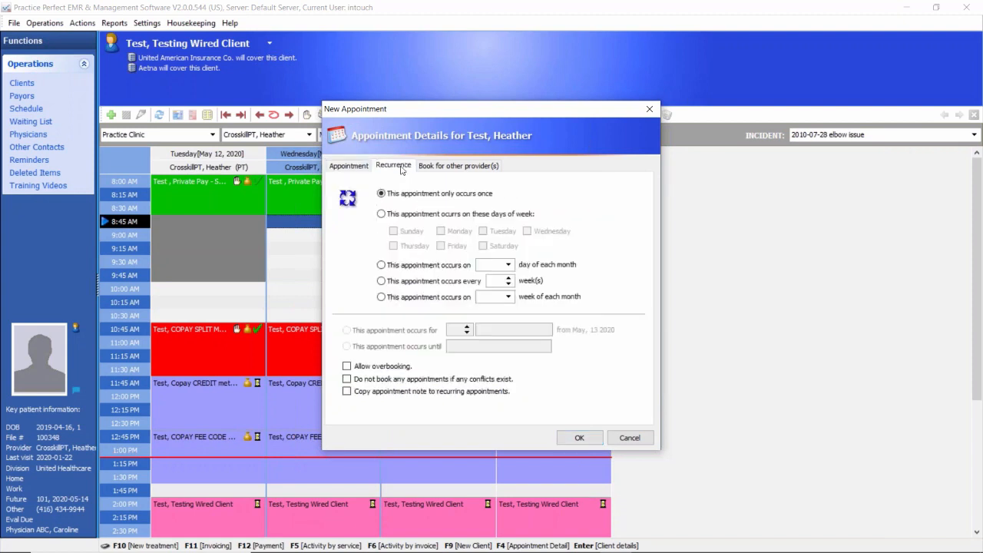
pyautogui.click(382, 215)
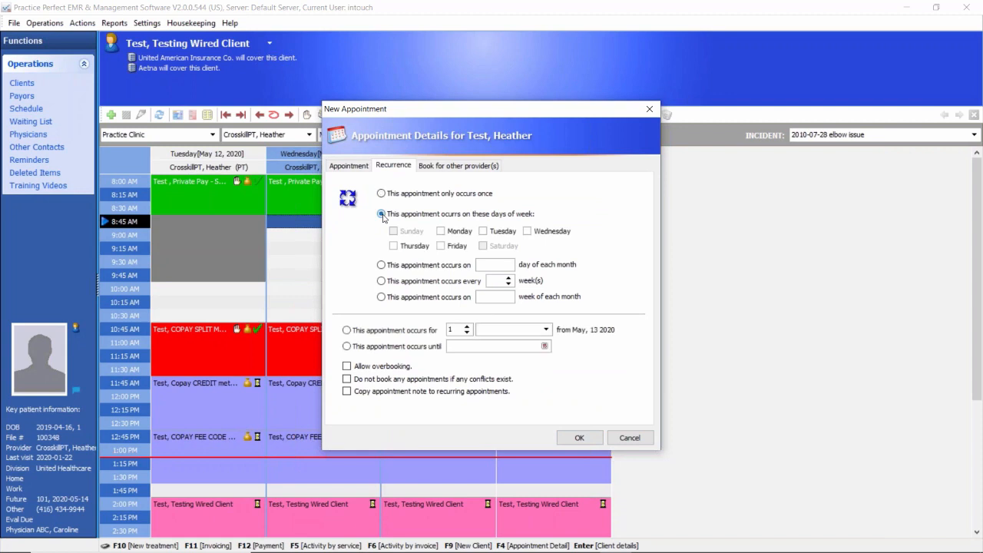
pyautogui.click(441, 231)
pyautogui.click(441, 246)
pyautogui.click(529, 232)
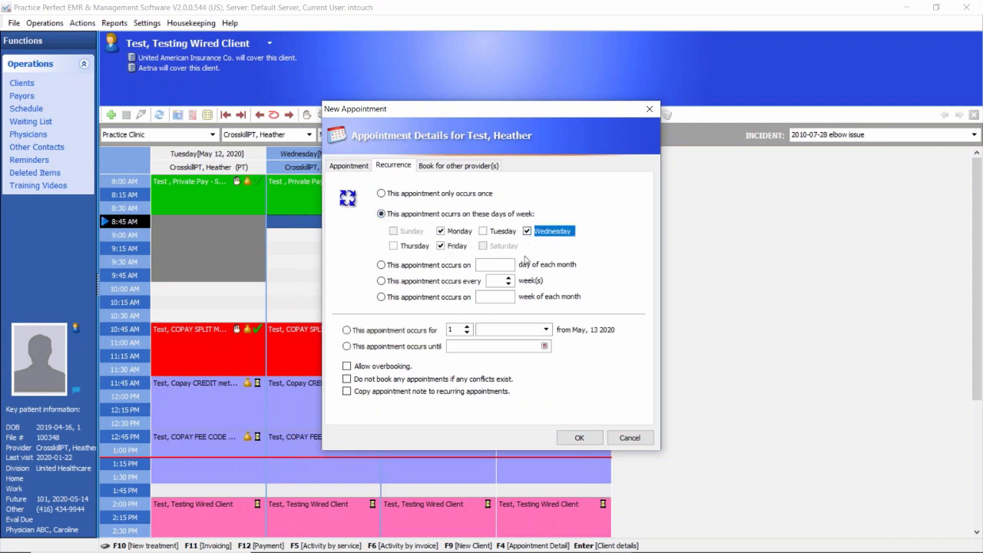
pyautogui.click(545, 346)
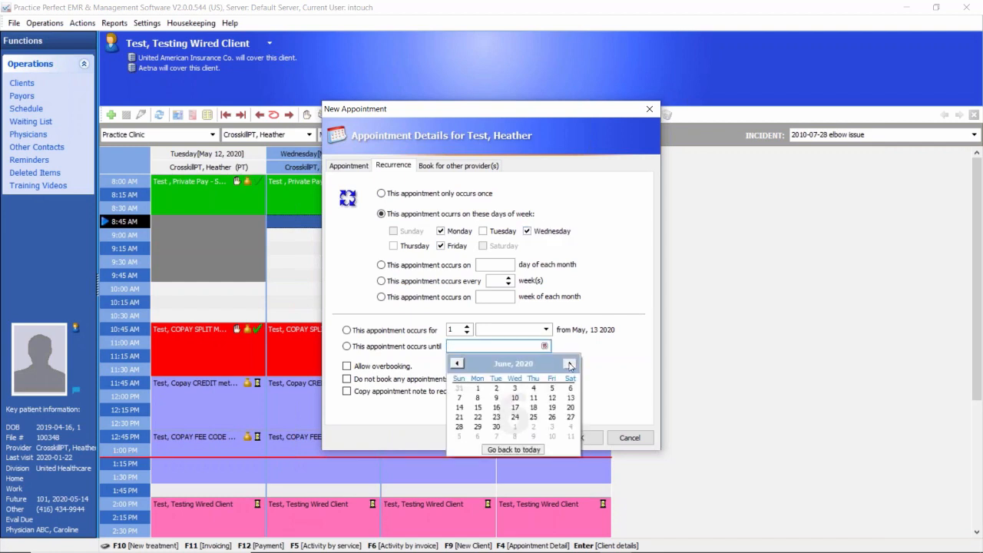
pyautogui.click(533, 388)
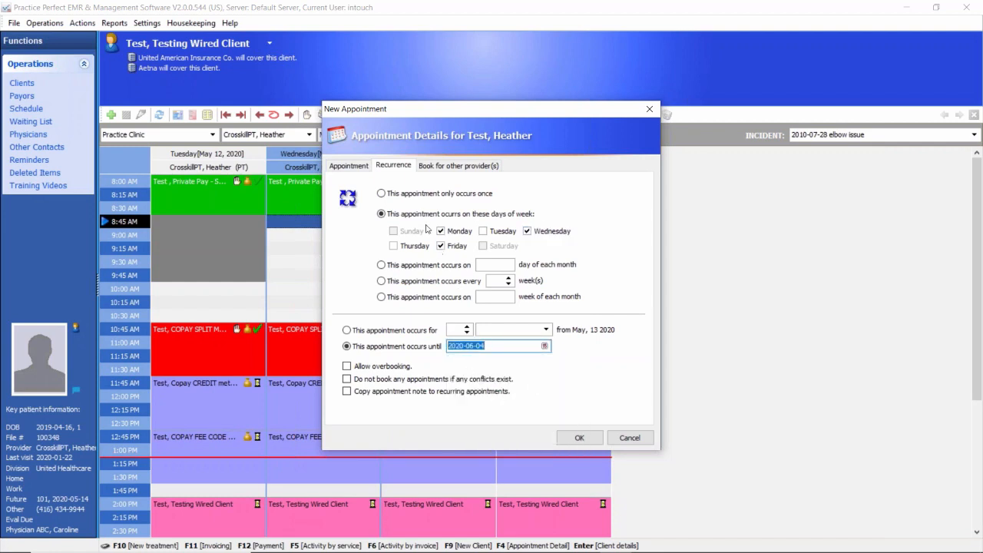
pyautogui.click(383, 195)
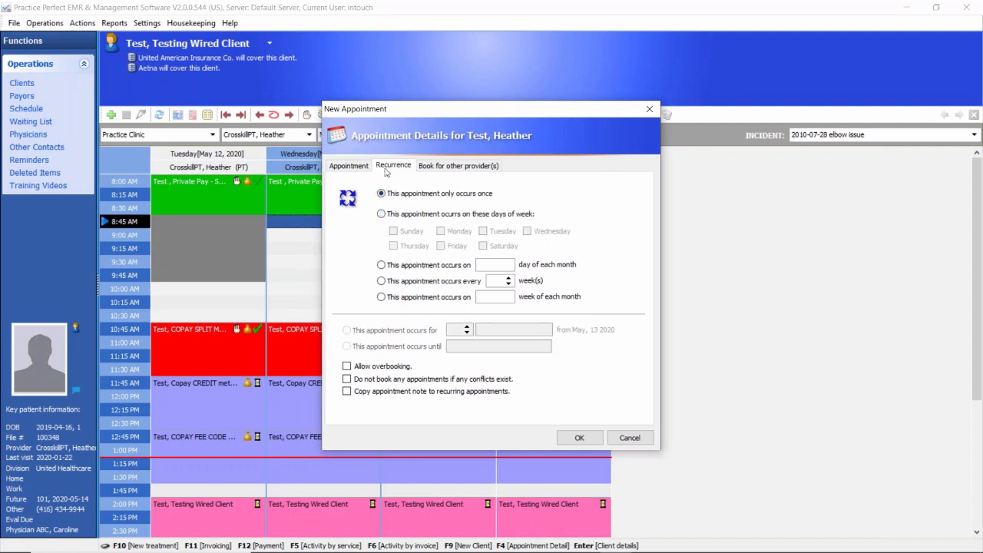
# Step: Check the options for booking with other providers and save the new appointment
pyautogui.click(352, 168)
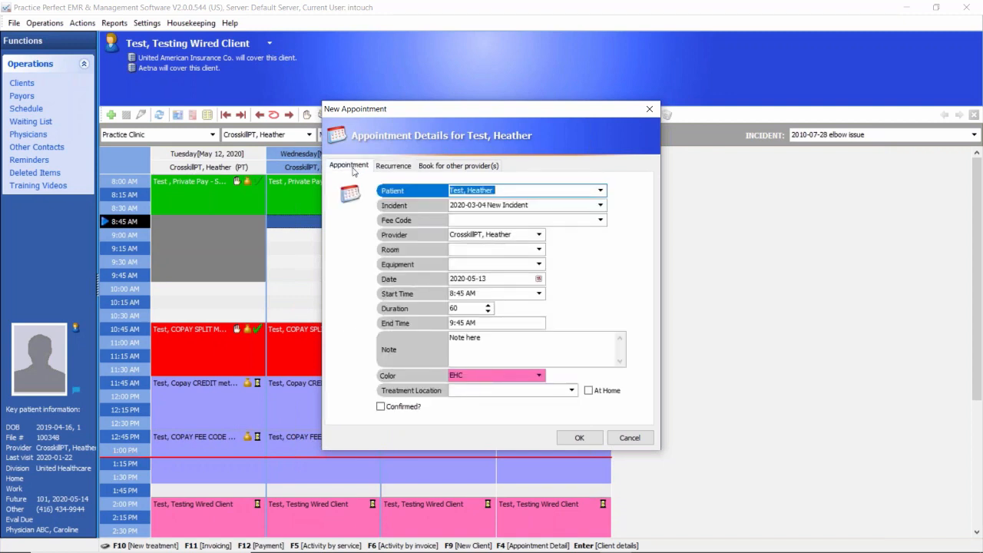
pyautogui.click(464, 168)
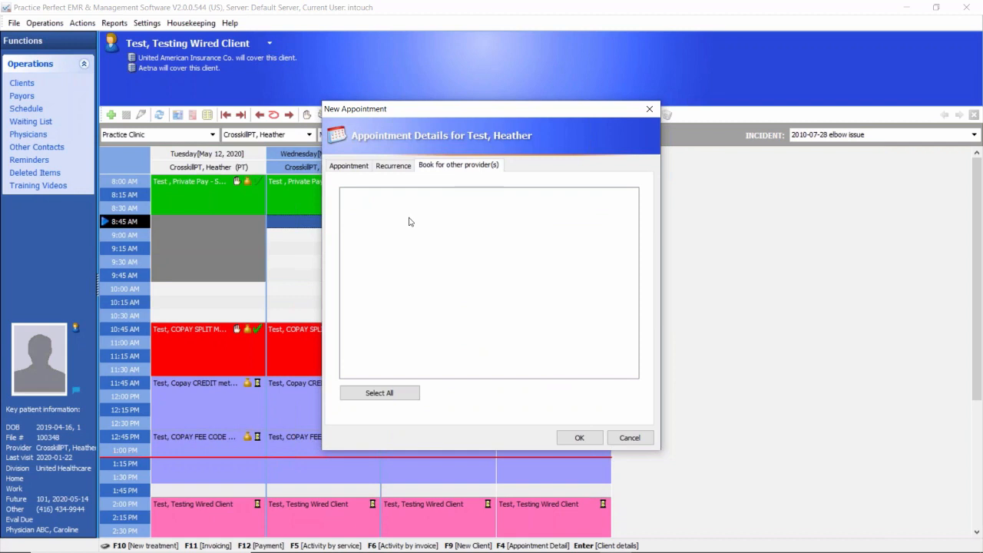
pyautogui.click(352, 165)
pyautogui.click(582, 437)
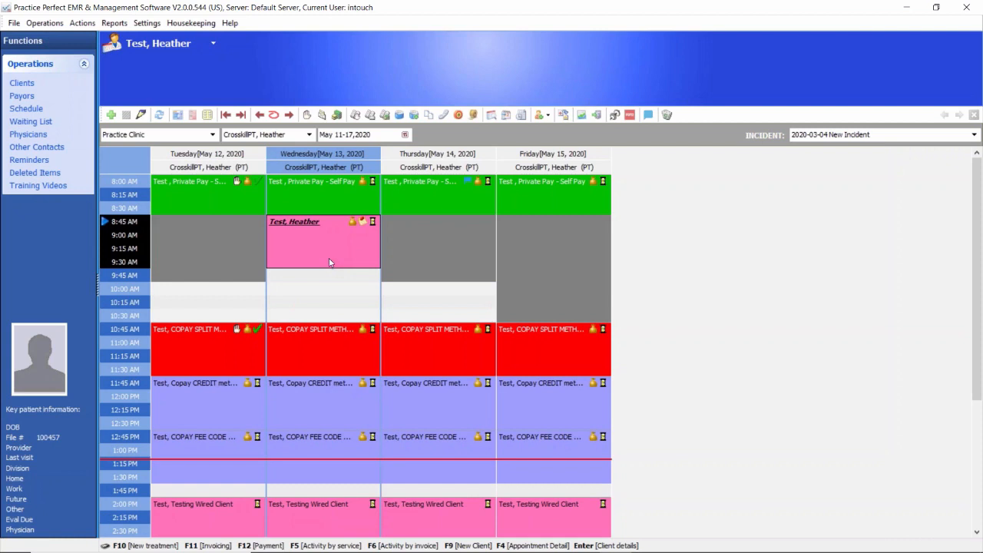
pyautogui.click(84, 66)
pyautogui.click(84, 66)
pyautogui.click(84, 67)
pyautogui.click(85, 67)
pyautogui.click(85, 67)
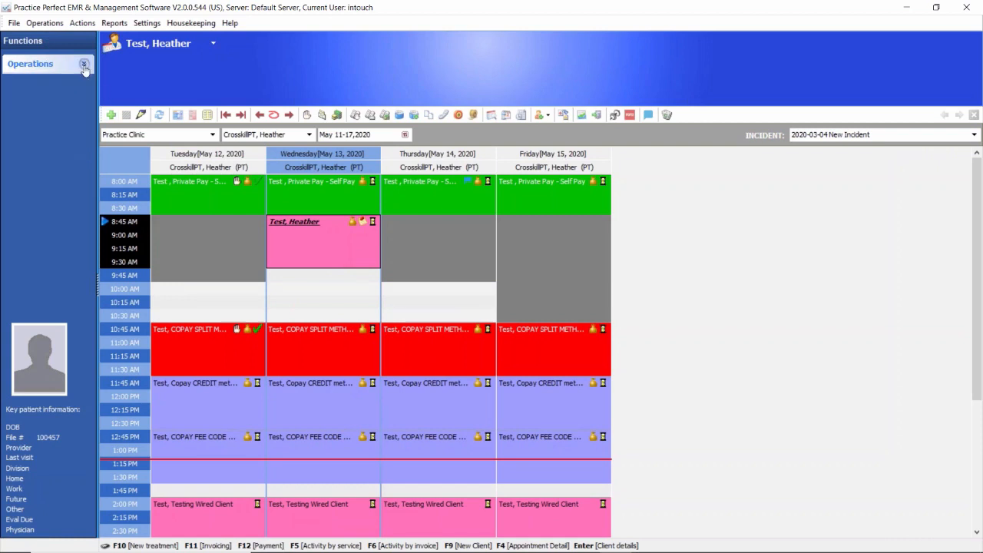
pyautogui.click(84, 67)
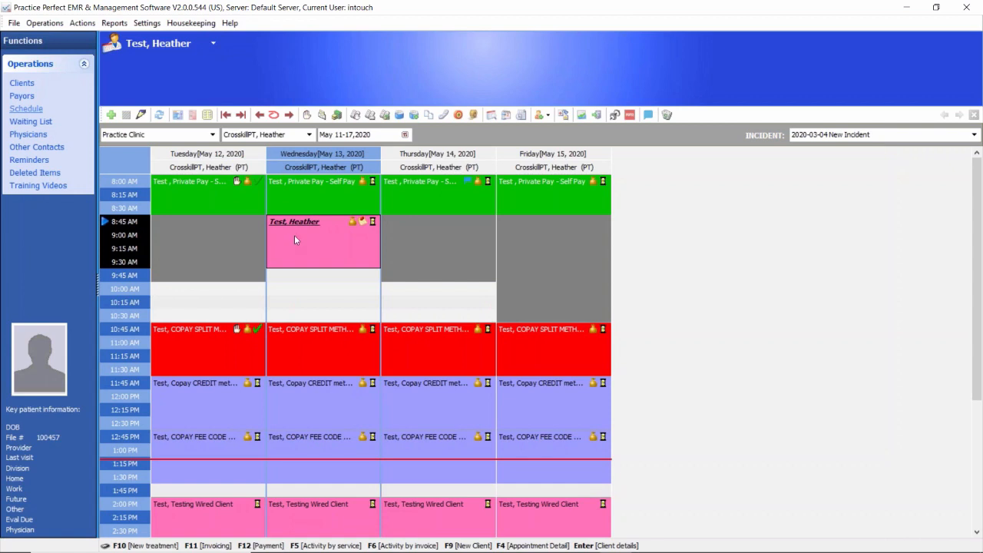
# Step: Start a new client record and enter the client's home phone number
pyautogui.click(549, 116)
pyautogui.click(549, 116)
pyautogui.click(549, 116)
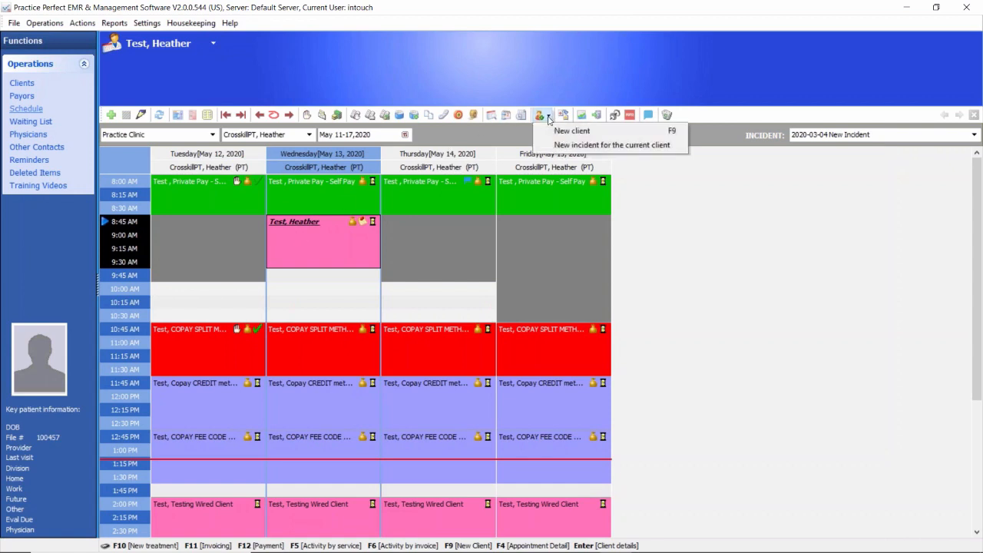
pyautogui.click(603, 136)
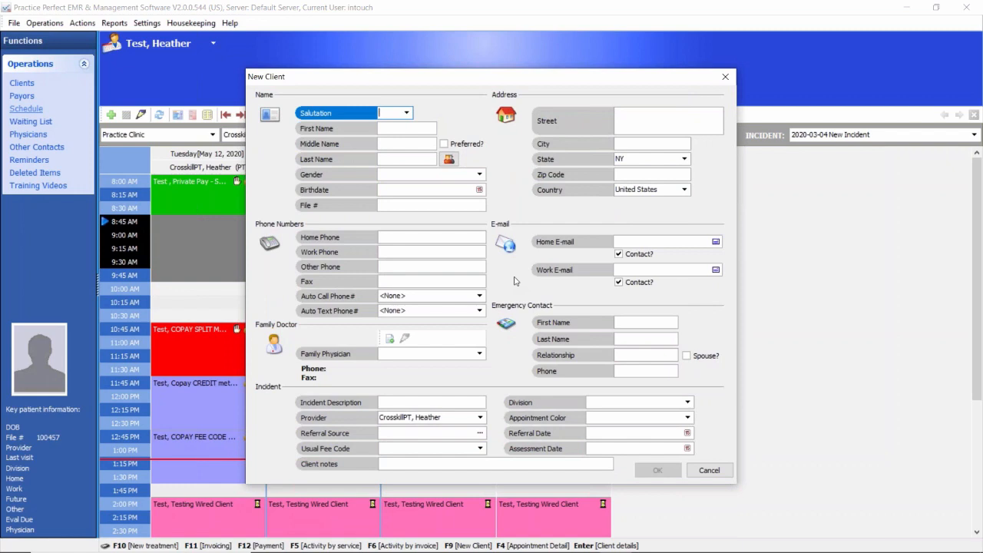
pyautogui.click(390, 159)
pyautogui.click(388, 129)
pyautogui.click(395, 238)
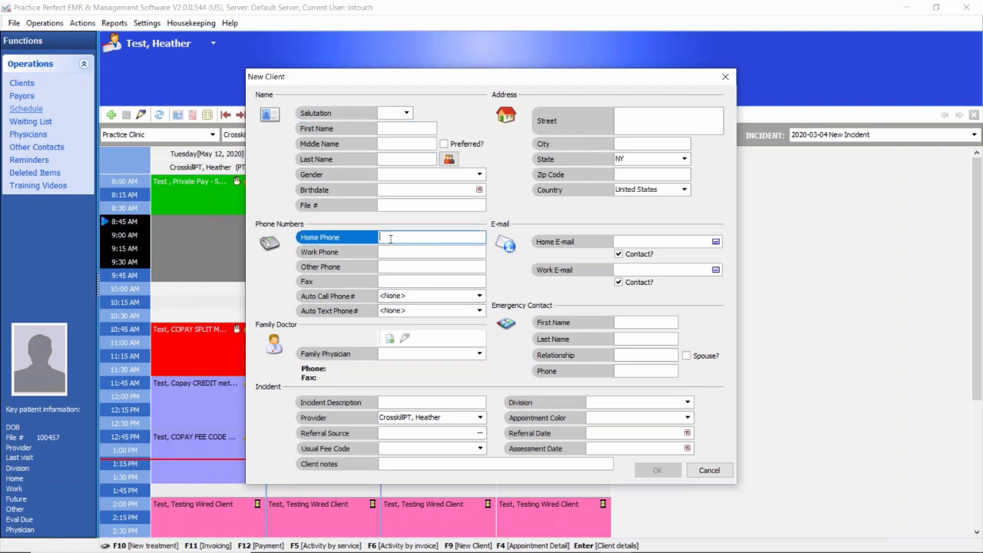
pyautogui.write('675) 675-6756 Ext. 7')
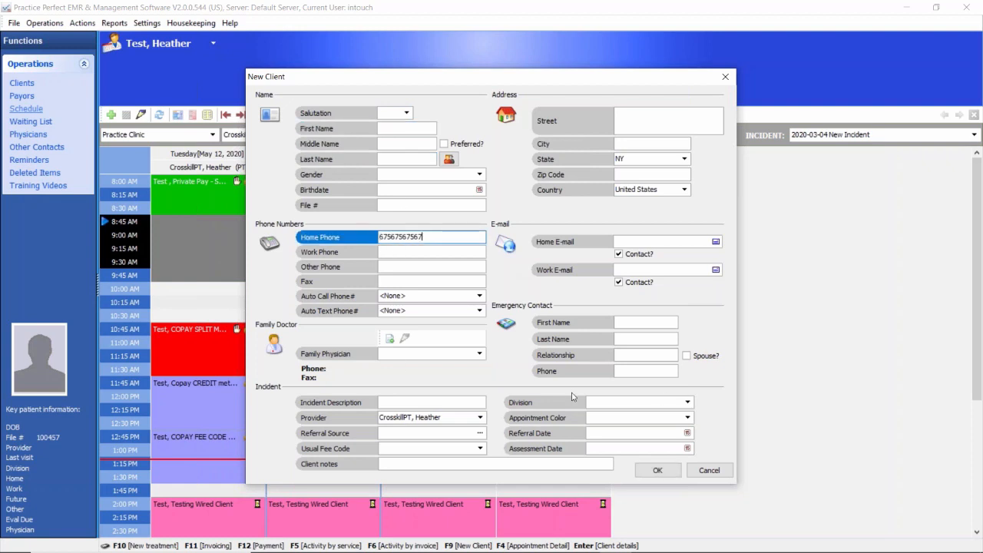
# Step: Review the division, appointment color and name fields of the new client, and discard the record
pyautogui.click(687, 401)
pyautogui.click(687, 402)
pyautogui.click(687, 417)
pyautogui.click(691, 422)
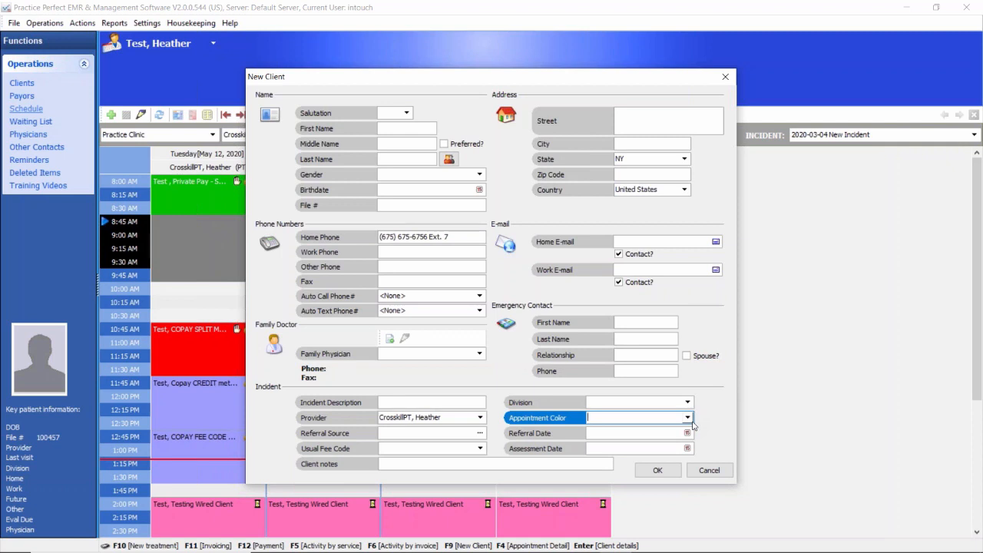
pyautogui.click(387, 159)
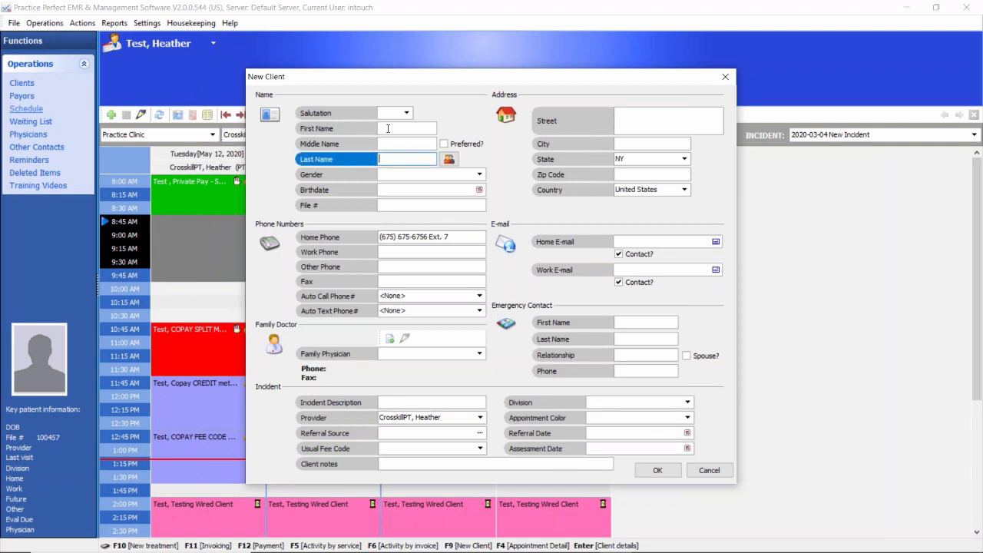
pyautogui.click(387, 128)
pyautogui.click(388, 156)
pyautogui.click(724, 472)
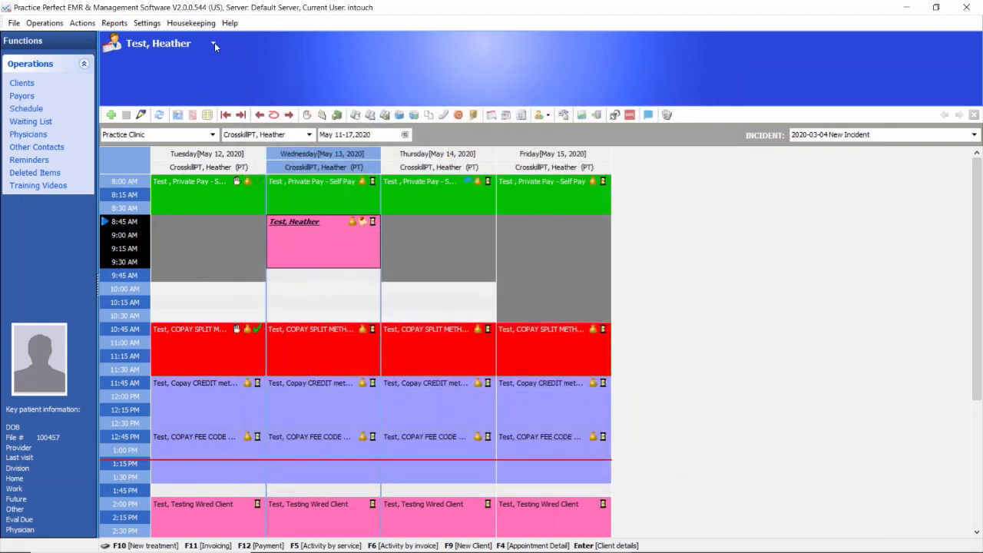
# Step: Start a new appointment on Wednesday, May 13 at 9:45 AM for the EHC Ontario test patient
pyautogui.click(210, 43)
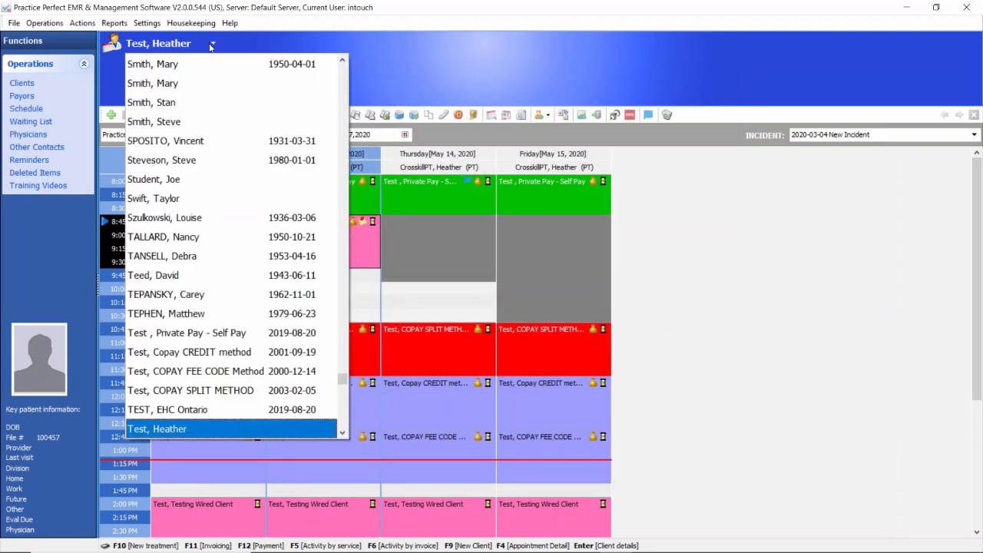
pyautogui.click(362, 282)
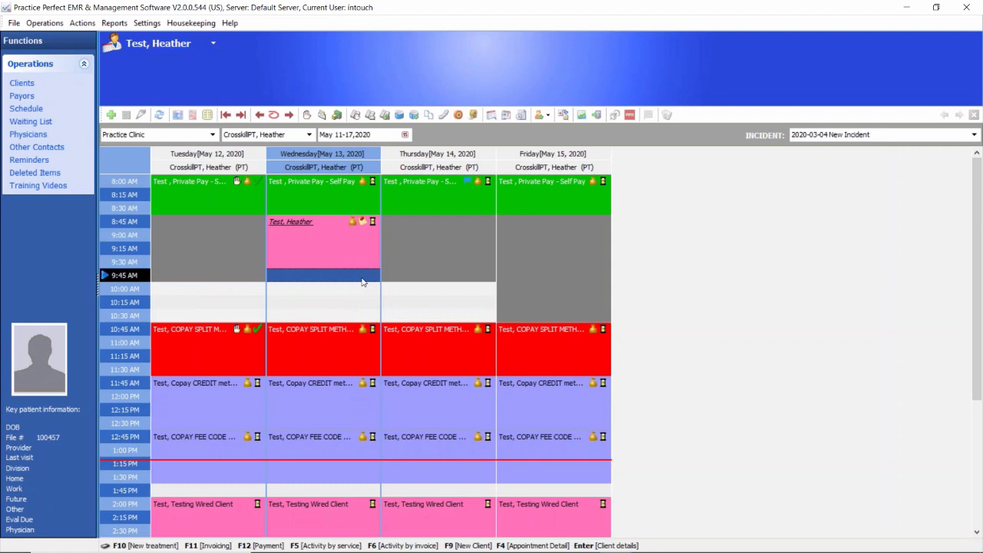
pyautogui.doubleClick(362, 282)
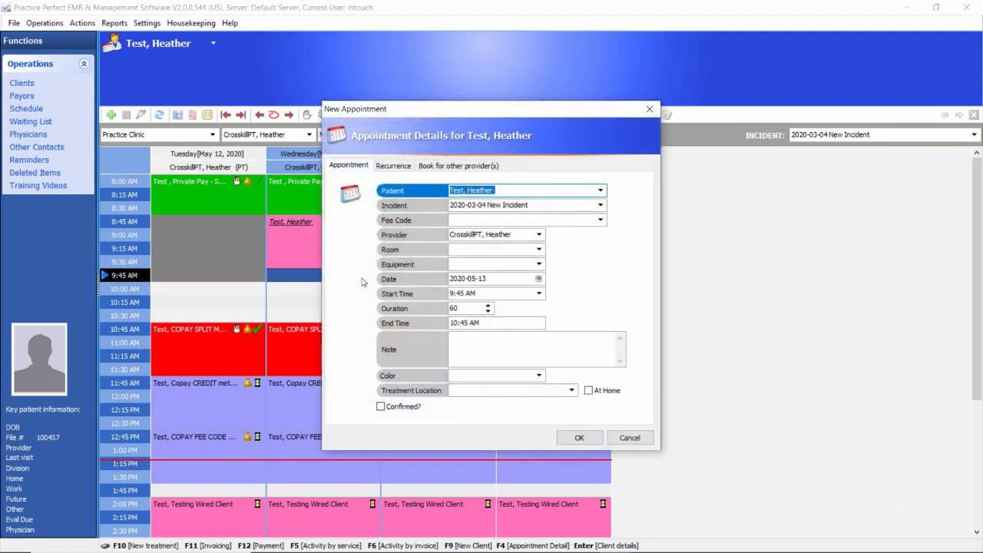
pyautogui.click(599, 191)
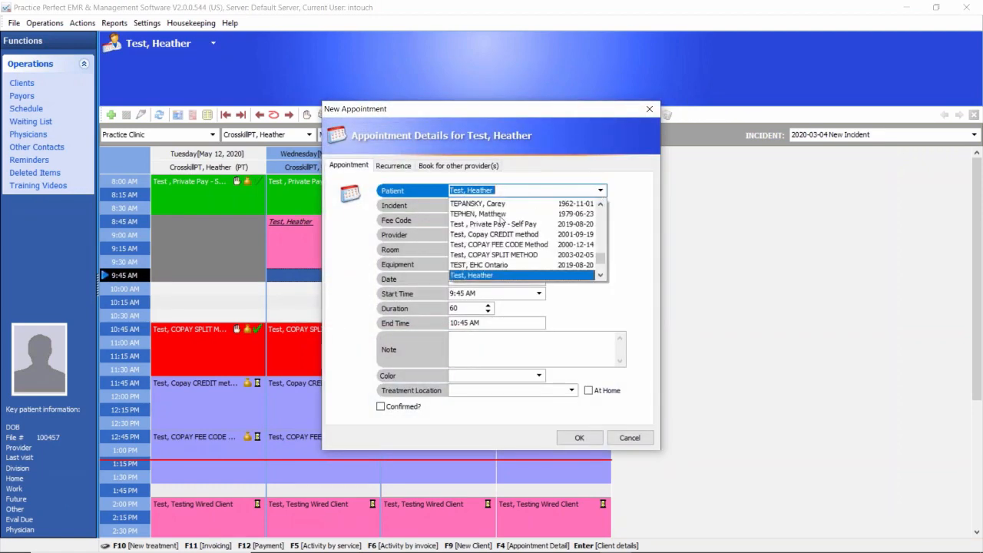
pyautogui.click(479, 265)
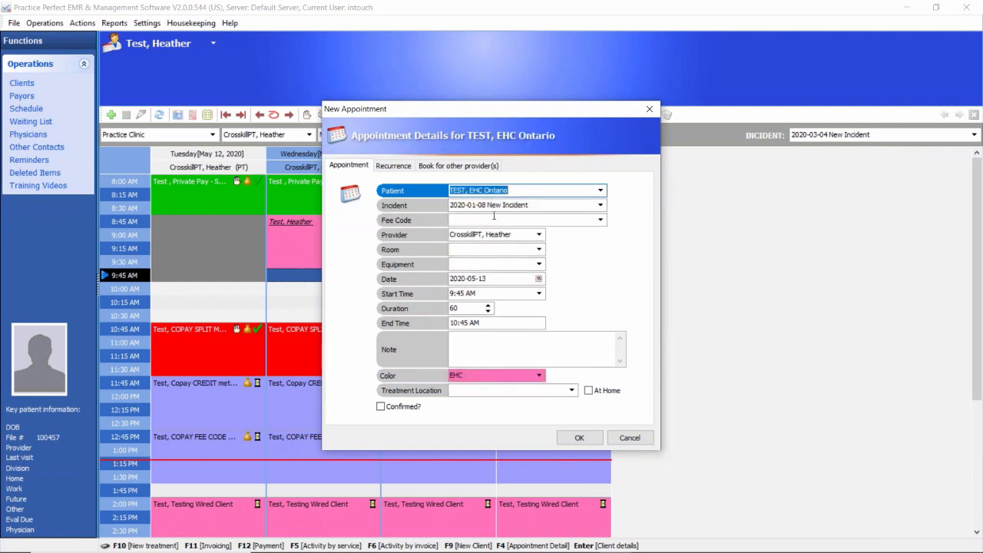
# Step: Check the appointment's color choices, add the note "New Patient" and save the appointment
pyautogui.click(540, 377)
pyautogui.click(540, 376)
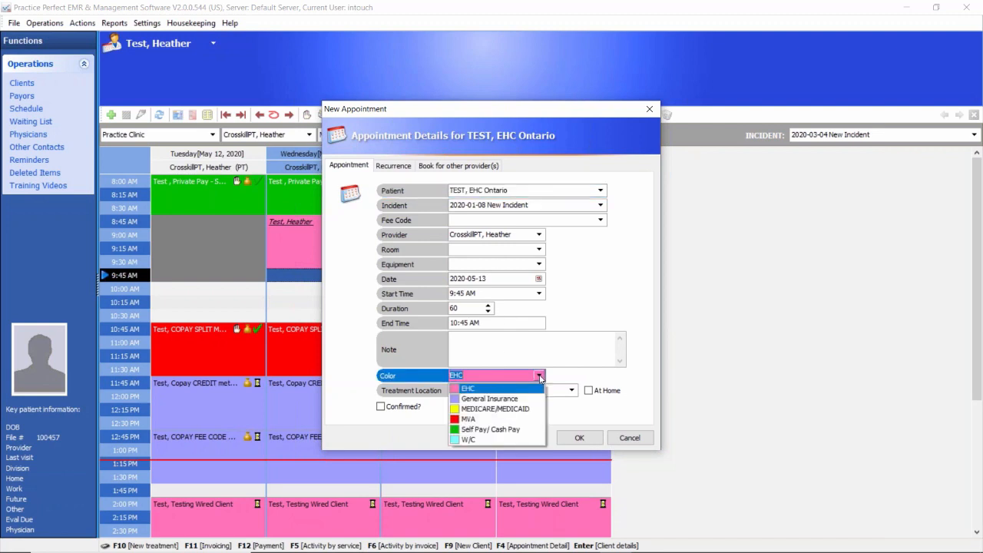
pyautogui.click(470, 348)
pyautogui.write('New ')
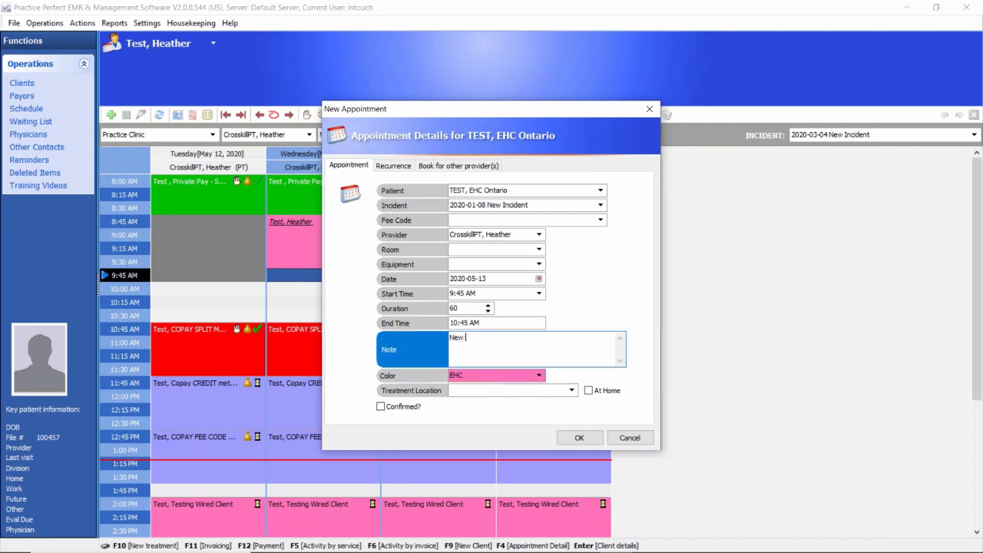
pyautogui.write('Patient')
pyautogui.click(579, 437)
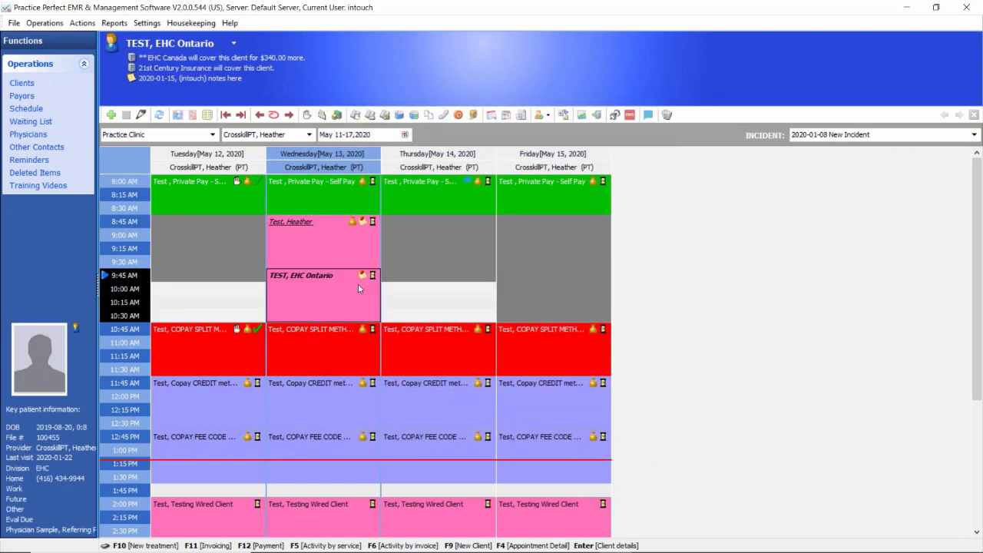
# Step: Start a new blocking on Thursday, May 14 at 10:00 AM with the description "Lunch"
pyautogui.click(410, 292)
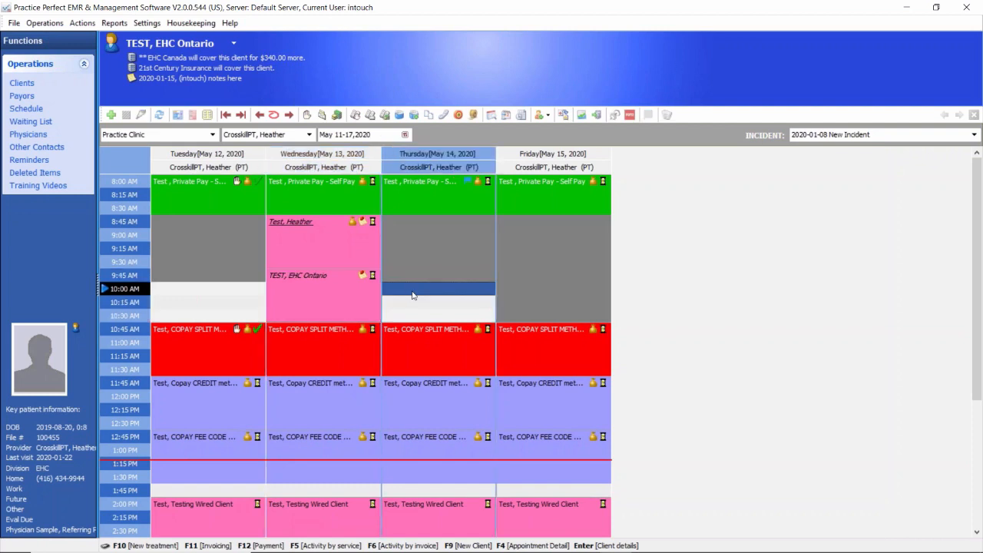
pyautogui.click(126, 116)
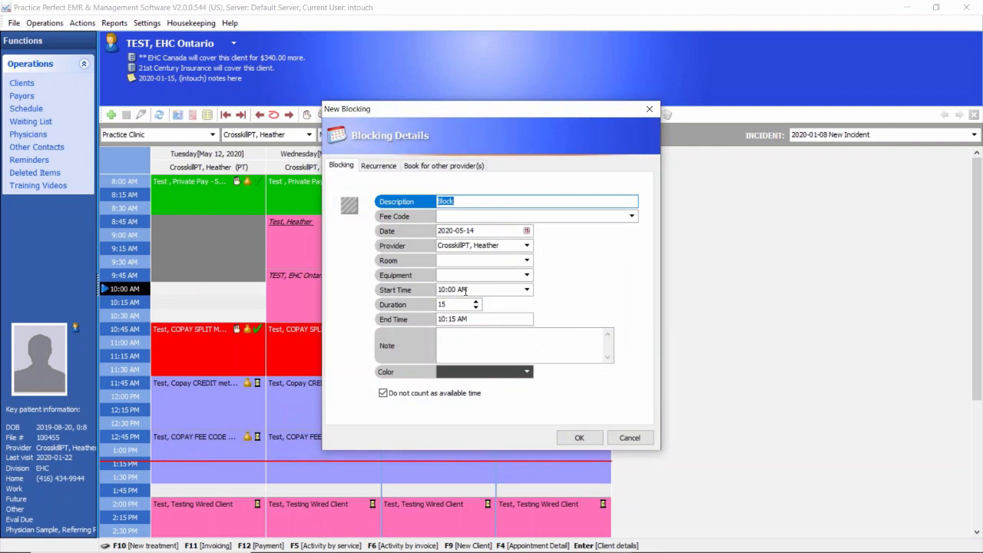
pyautogui.write('Lunhc')
pyautogui.press('BackSpace')
pyautogui.press('BackSpace')
pyautogui.write('ch')
pyautogui.doubleClick(448, 201)
# Step: Review the Lunch block's duration, color, recurrence and other-provider options
pyautogui.doubleClick(450, 305)
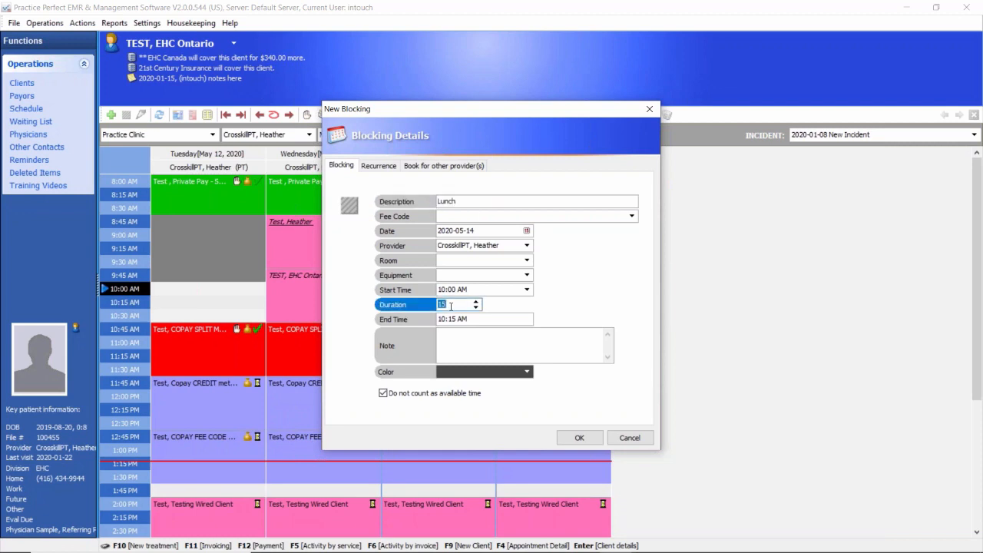
pyautogui.click(527, 372)
pyautogui.click(526, 371)
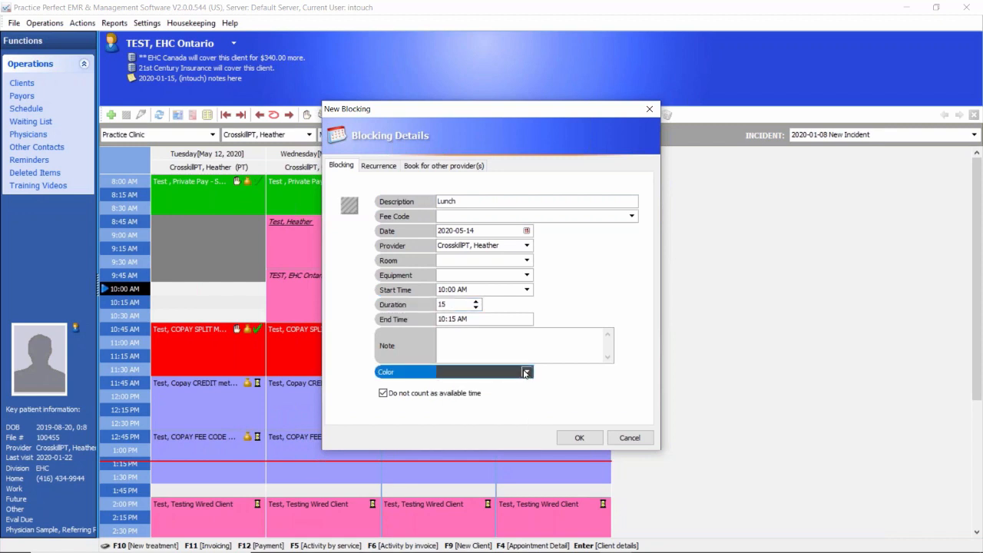
pyautogui.click(380, 166)
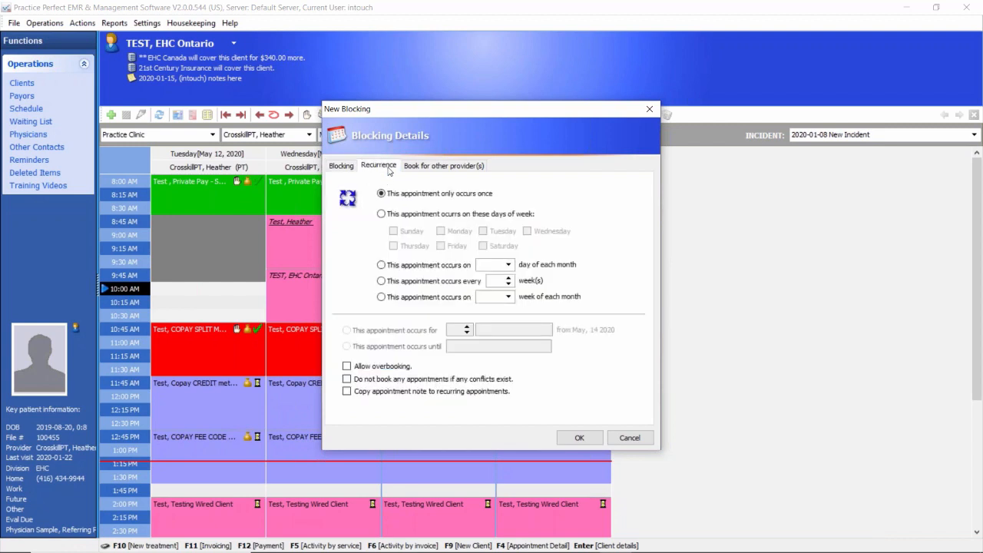
pyautogui.click(429, 166)
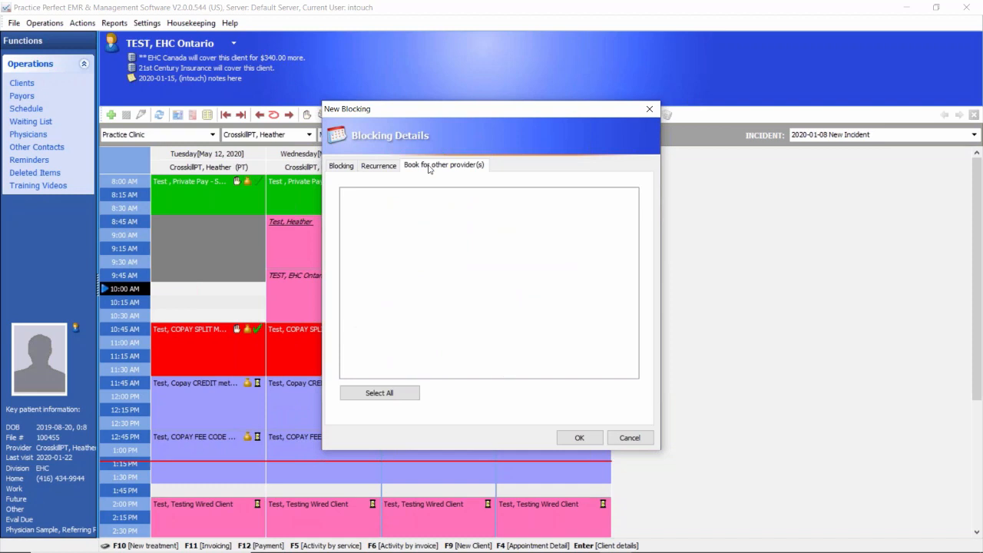
pyautogui.click(340, 166)
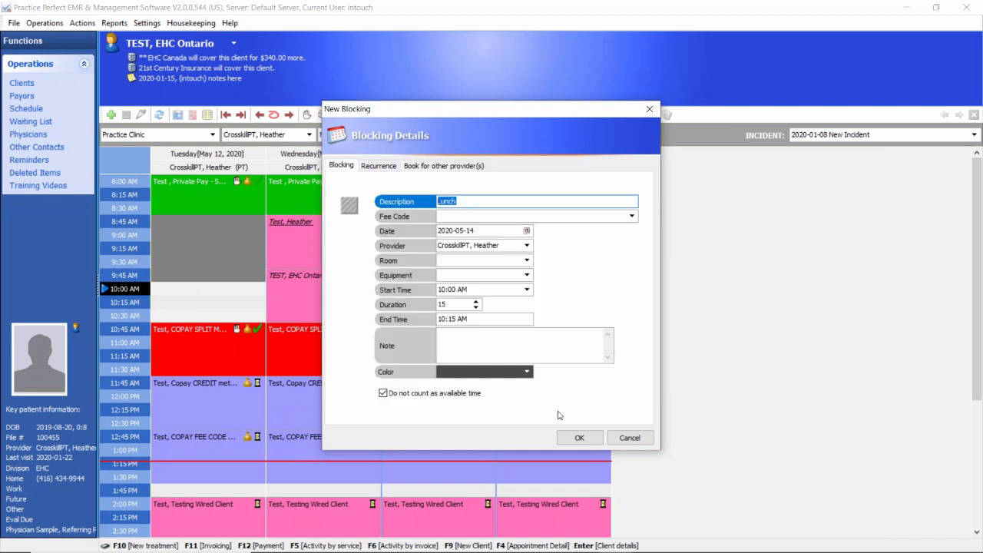
# Step: Save the Lunch block and move it to Tuesday, May 12 at 10:30 AM
pyautogui.click(579, 437)
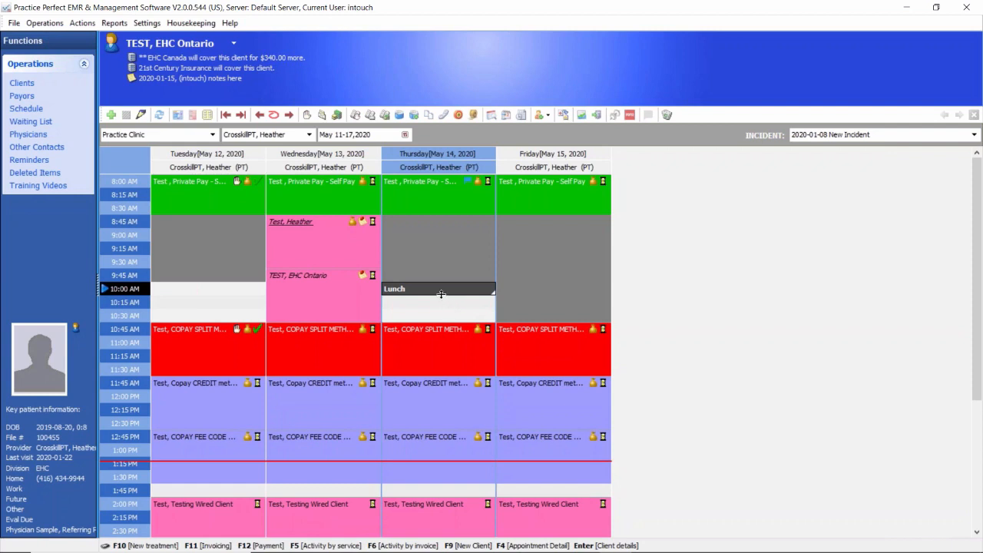
pyautogui.moveTo(441, 294); pyautogui.dragTo(227, 308)
pyautogui.click(529, 306)
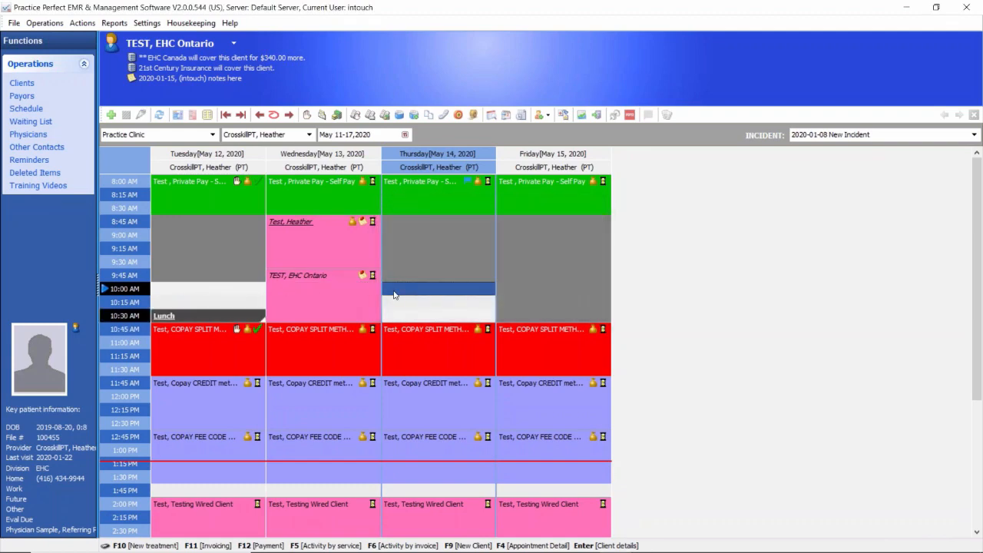
# Step: Try to copy the Wednesday 8:45 AM appointment to Thursday, May 14 at 10:00 AM
pyautogui.rightClick(303, 239)
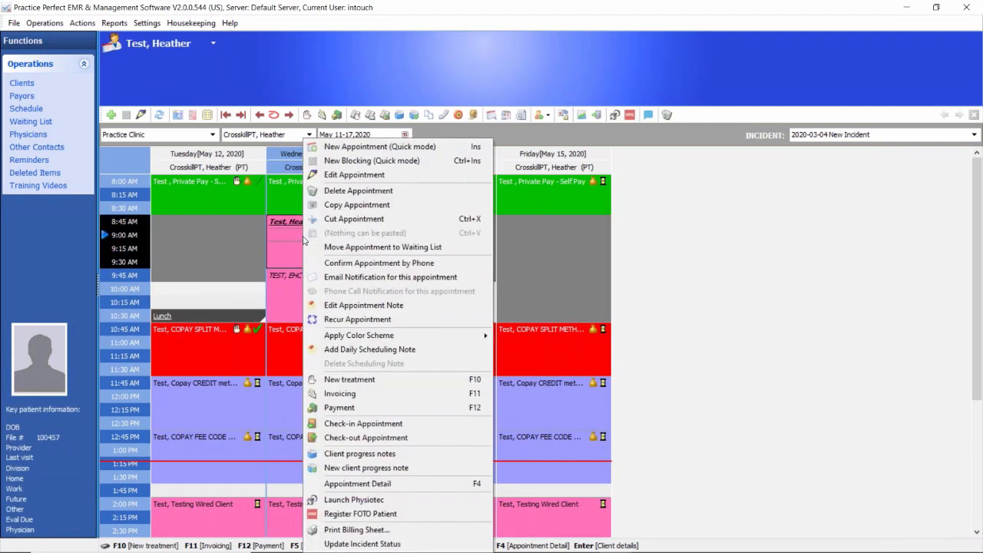
pyautogui.click(356, 205)
pyautogui.rightClick(422, 290)
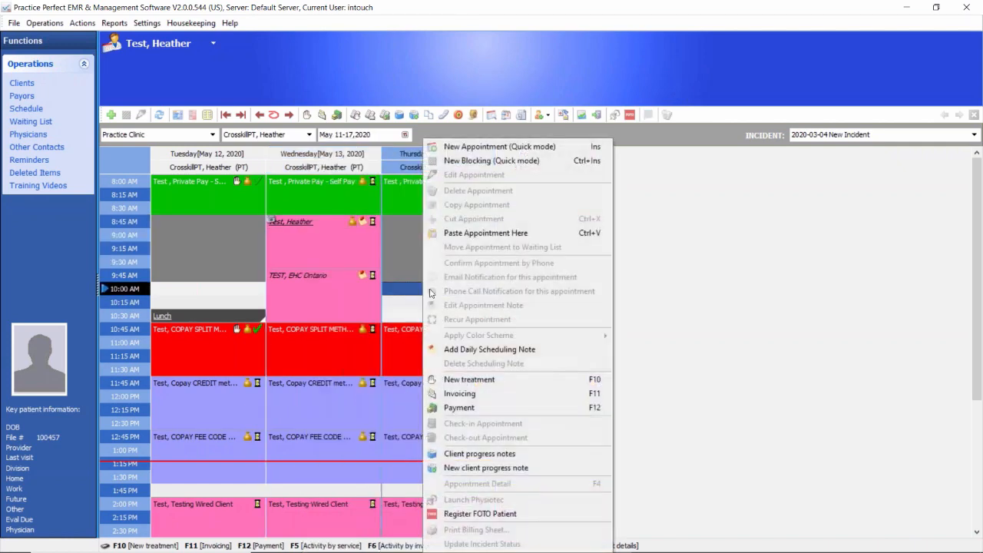
pyautogui.click(475, 233)
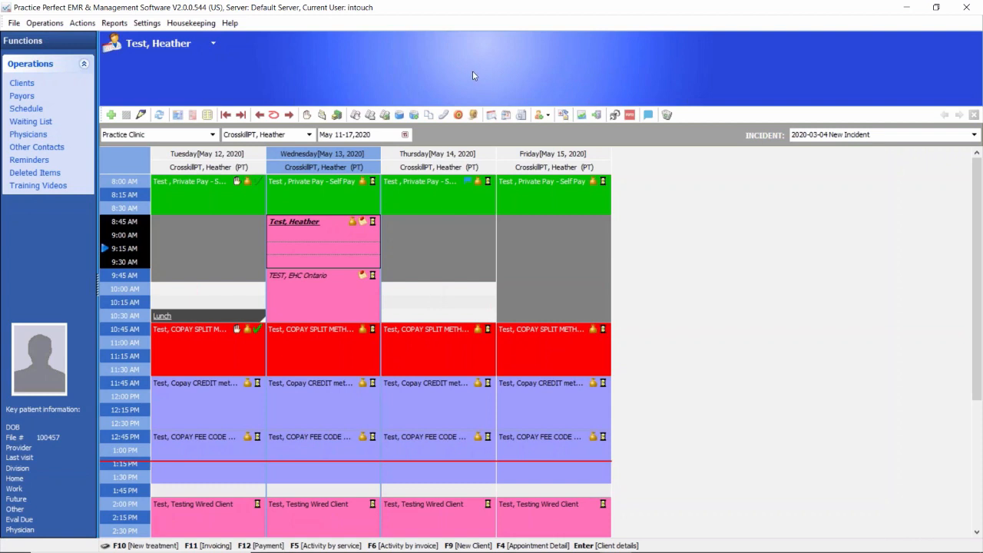
# Step: Examine the client alerts for the Wednesday private pay and copay split appointments, including the copay and unbilled balance
pyautogui.click(338, 199)
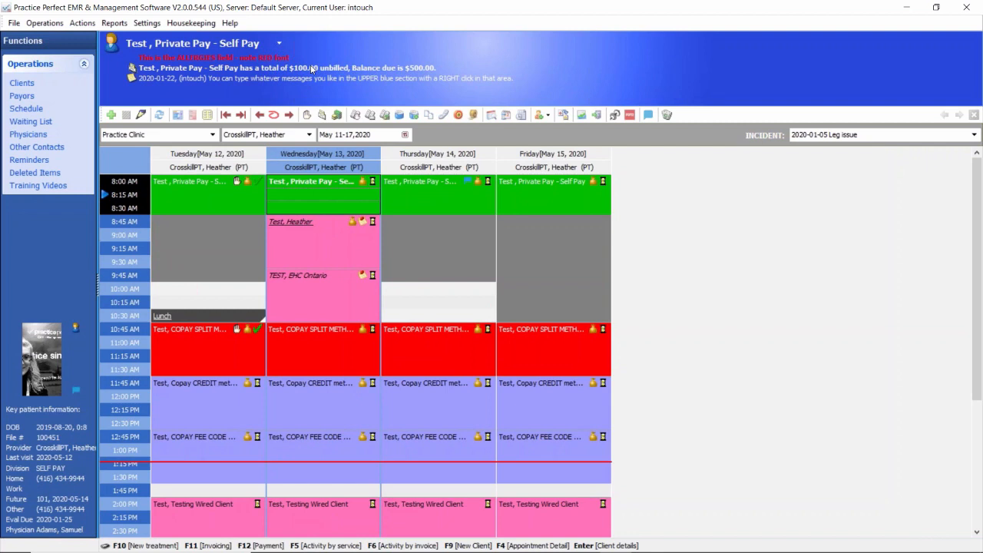
pyautogui.click(304, 341)
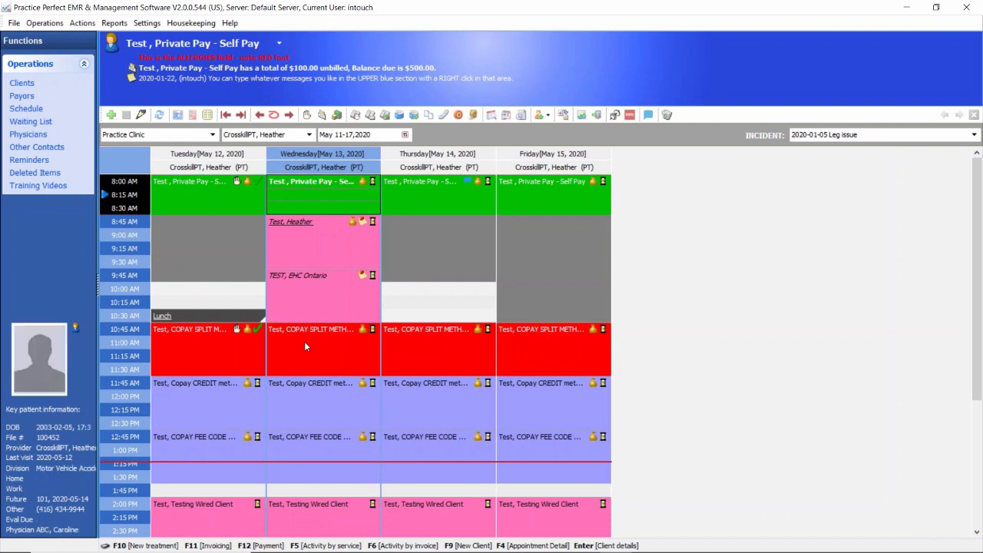
pyautogui.click(253, 61)
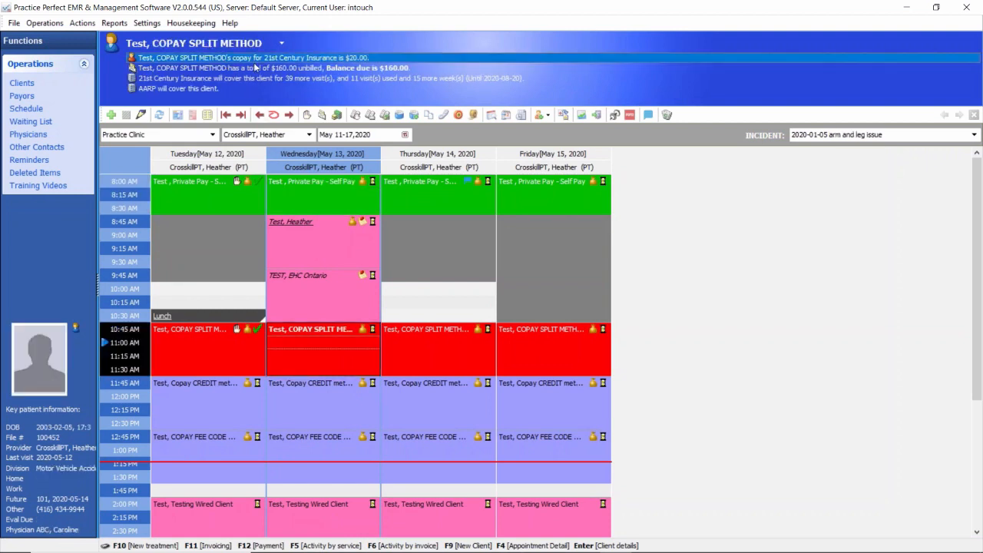
pyautogui.click(252, 72)
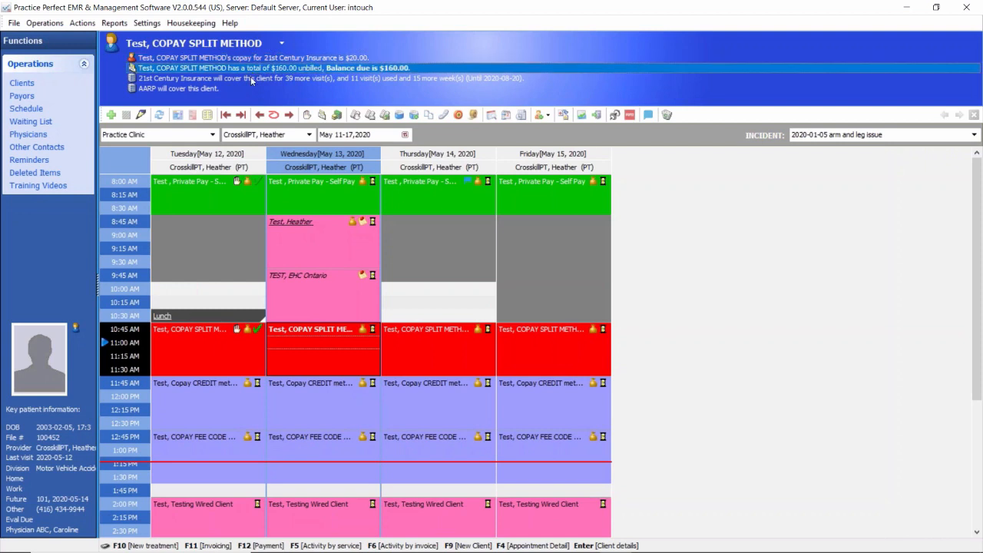
# Step: Examine the copay split client's coverage alerts for 21st Century Insurance and AARP
pyautogui.click(244, 80)
pyautogui.click(228, 90)
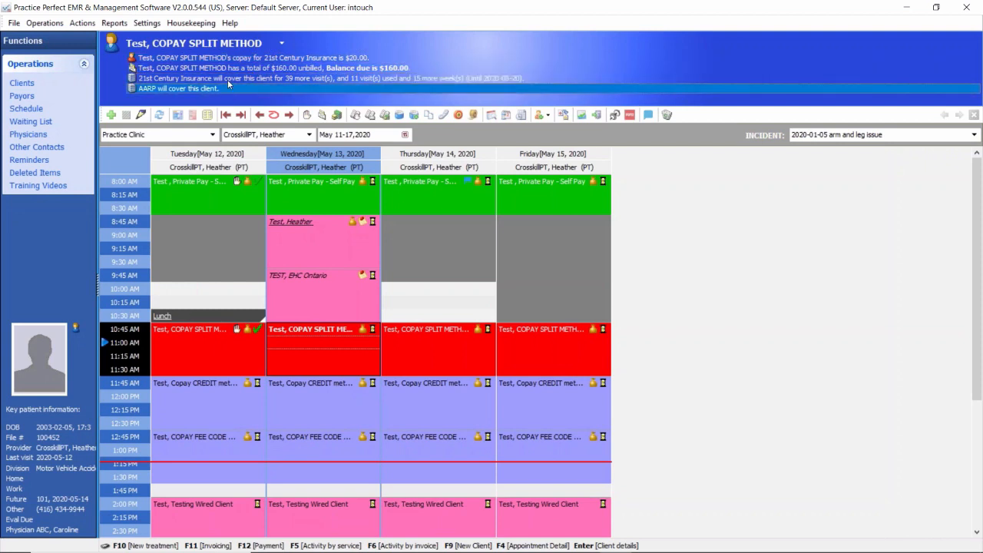
pyautogui.click(228, 79)
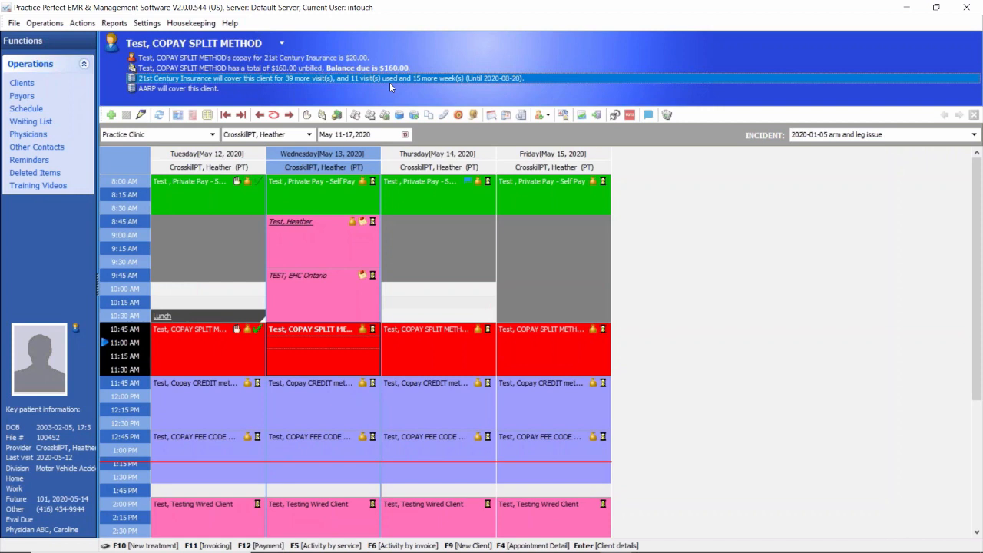
# Step: Open the copay split client's record from the Wednesday 10:45 AM appointment and review the demographics, payment, guardian and contact information
pyautogui.doubleClick(338, 363)
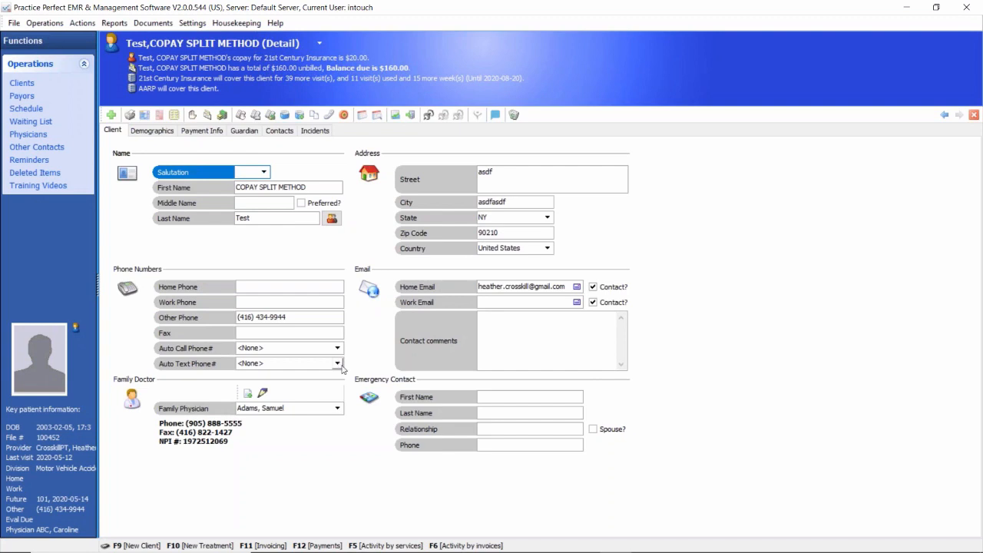
pyautogui.click(26, 108)
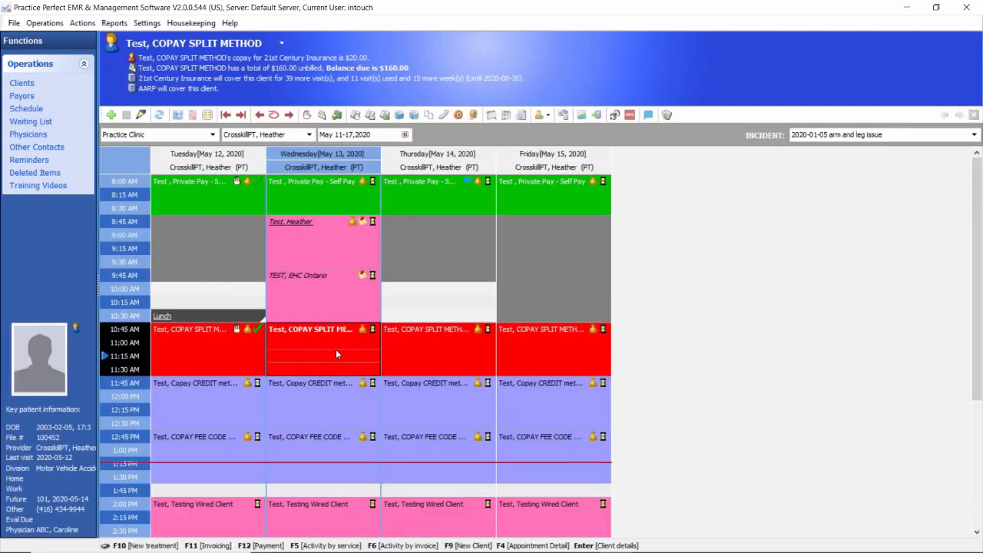
pyautogui.doubleClick(335, 350)
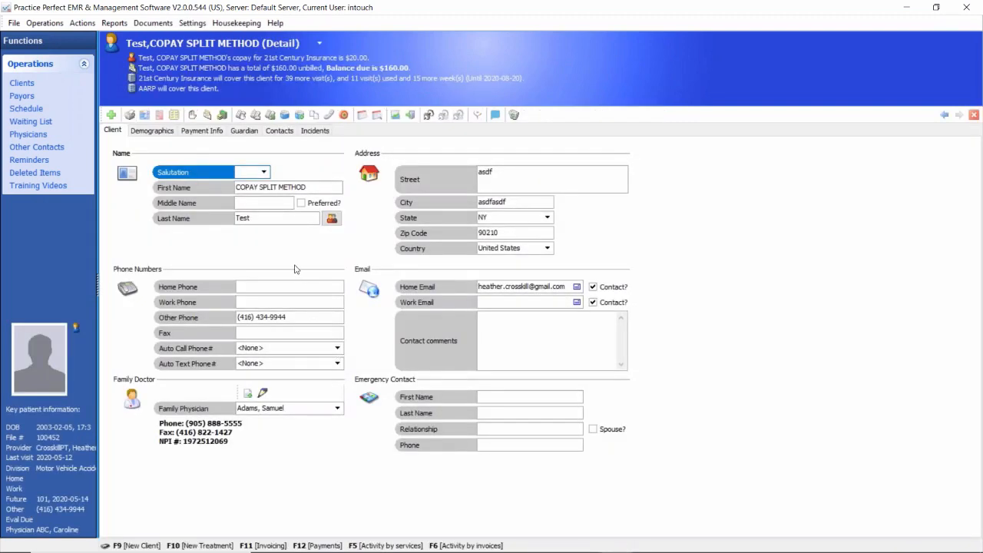
pyautogui.click(153, 132)
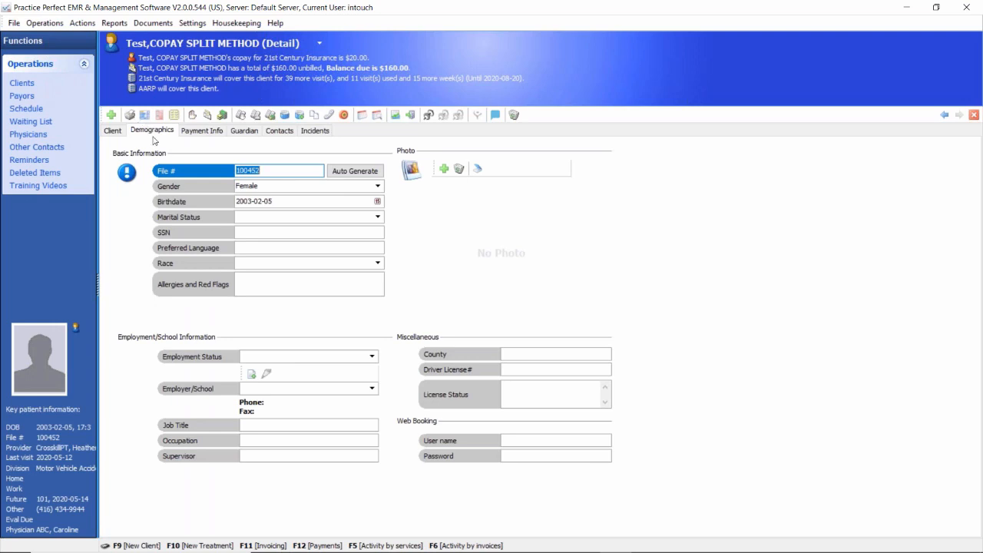
pyautogui.click(199, 132)
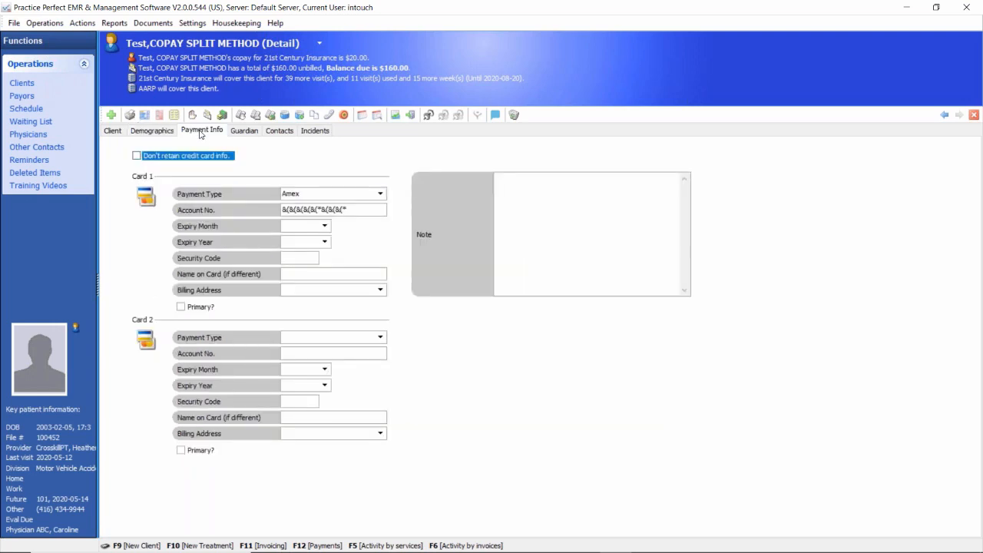
pyautogui.click(245, 132)
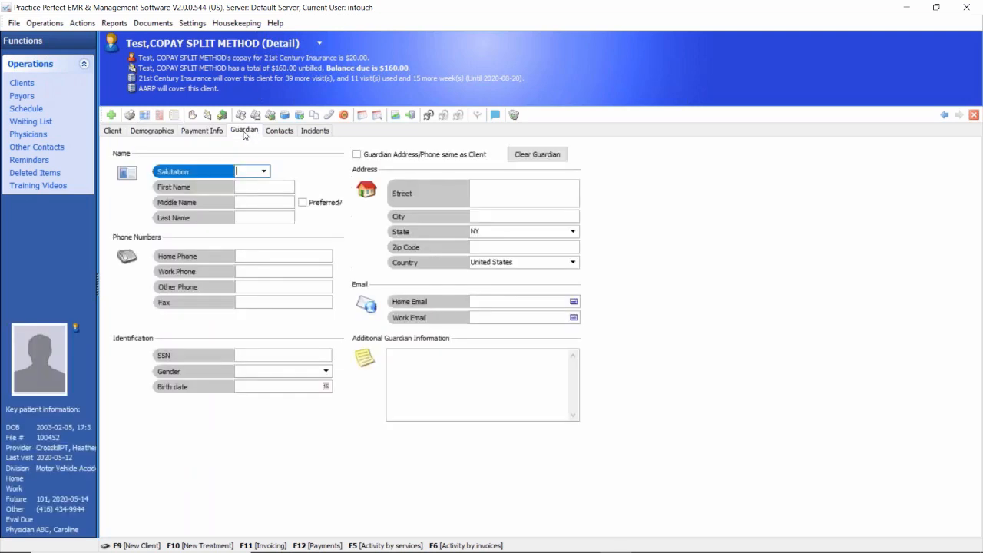
pyautogui.click(278, 133)
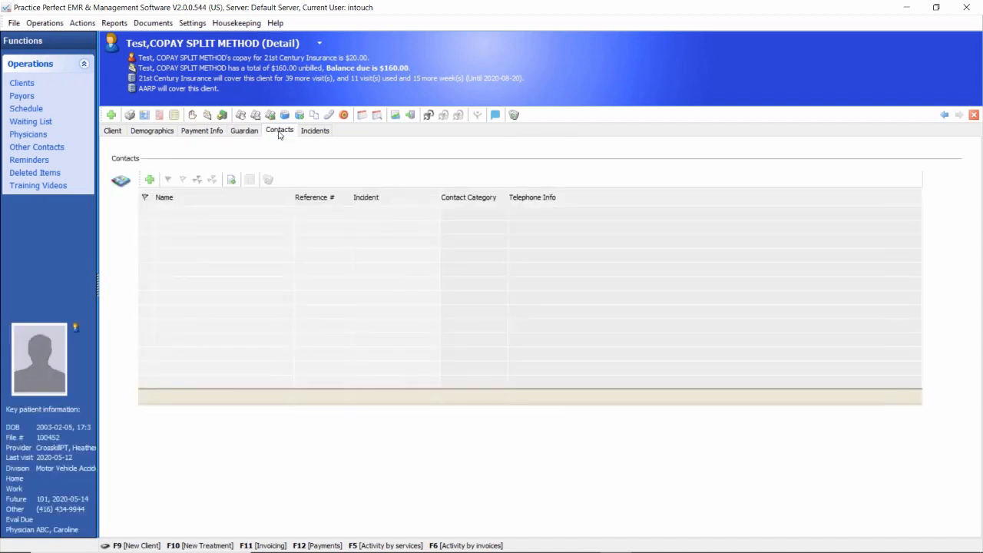
# Step: Review the arm and leg issue incident's description, primary provider, division and appointment color
pyautogui.click(317, 133)
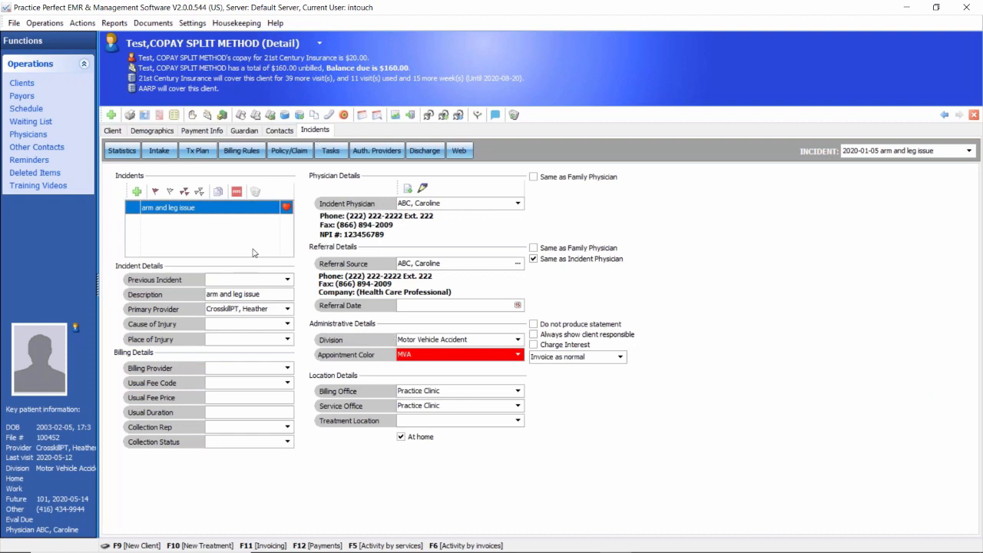
pyautogui.click(263, 295)
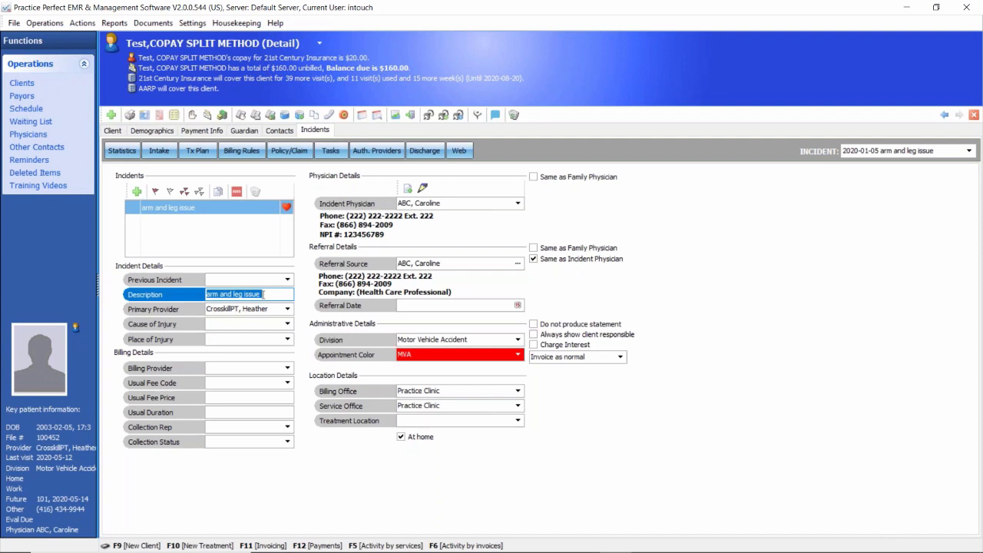
pyautogui.click(270, 309)
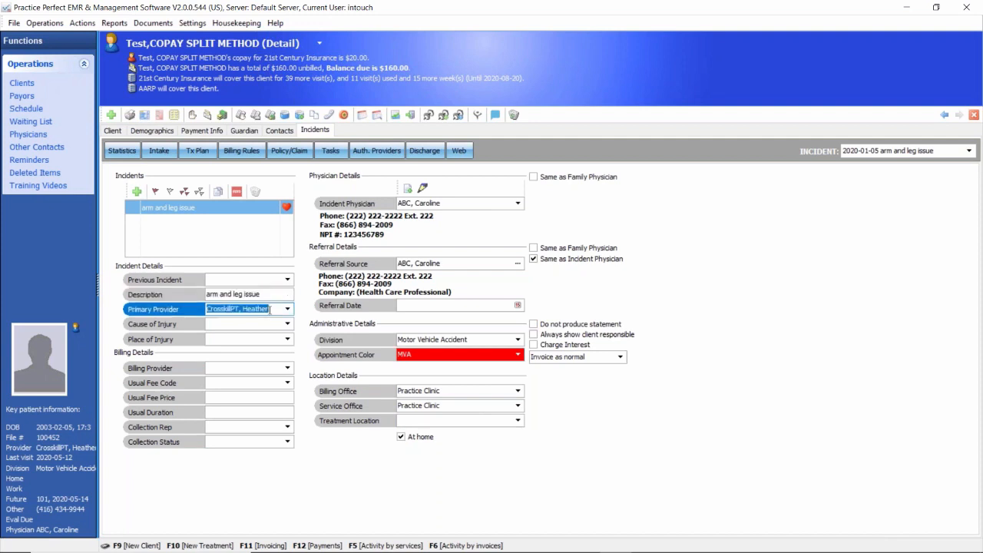
pyautogui.click(444, 339)
pyautogui.click(443, 354)
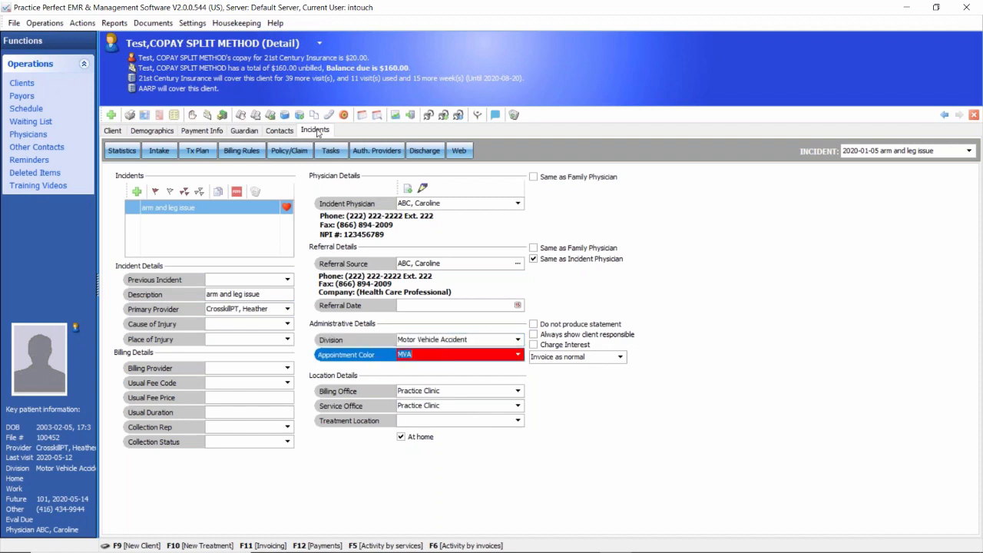
# Step: Check the injury date and the diagnosis in the incident's statistics
pyautogui.click(121, 151)
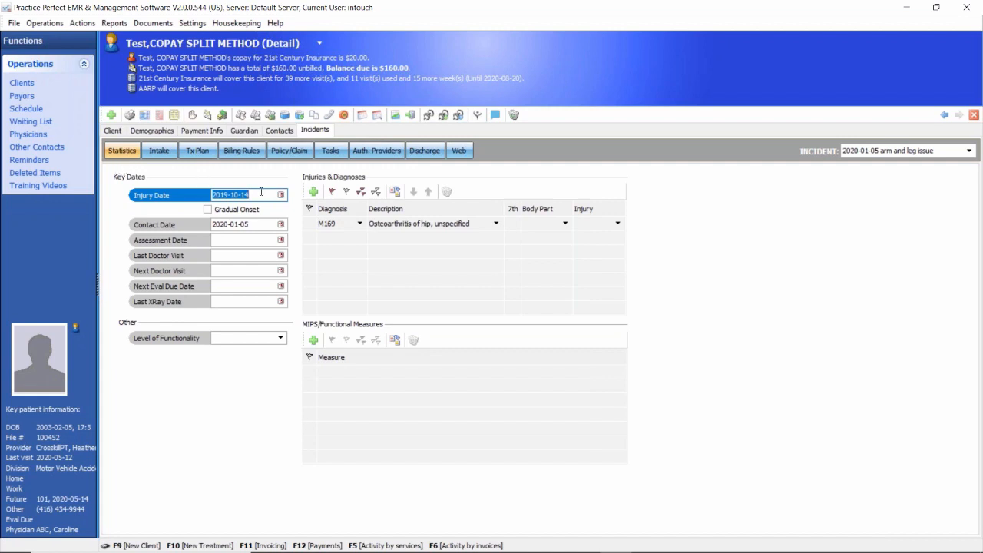
pyautogui.moveTo(259, 196); pyautogui.dragTo(211, 195)
pyautogui.click(329, 225)
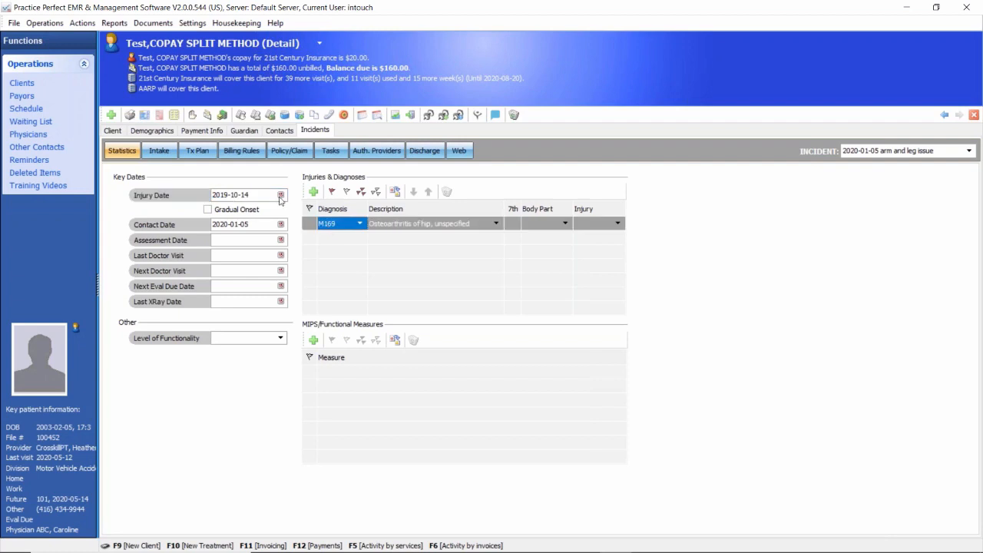
# Step: Review the incident's billing rules for 21st Century Insurance and AARP, including the total visits and daily co-pay
pyautogui.click(238, 151)
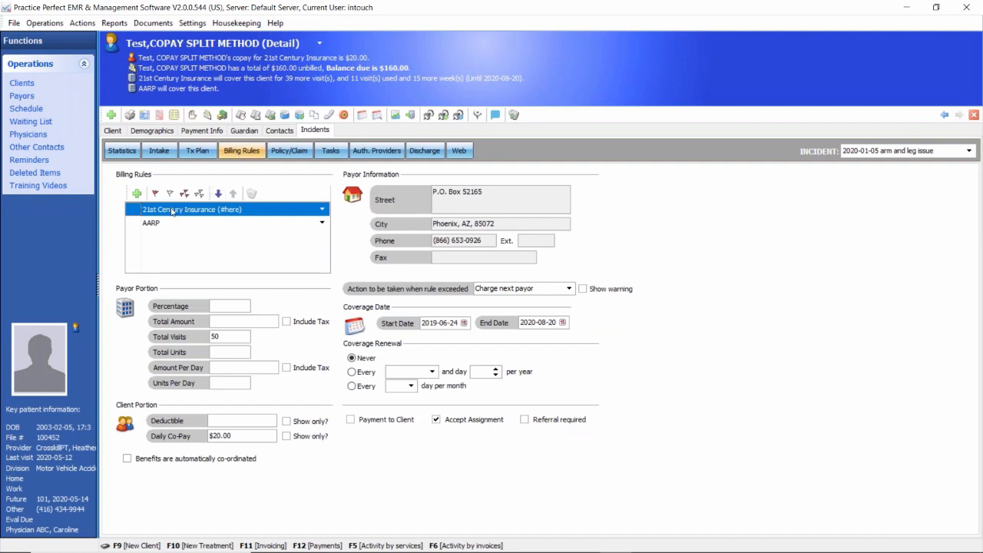
pyautogui.click(132, 226)
pyautogui.click(132, 210)
pyautogui.click(131, 225)
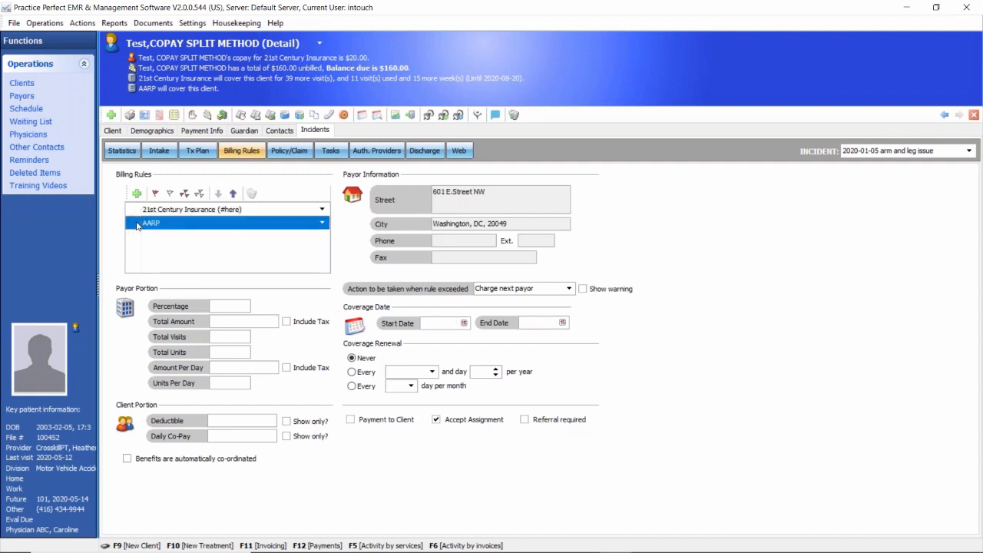
pyautogui.click(175, 212)
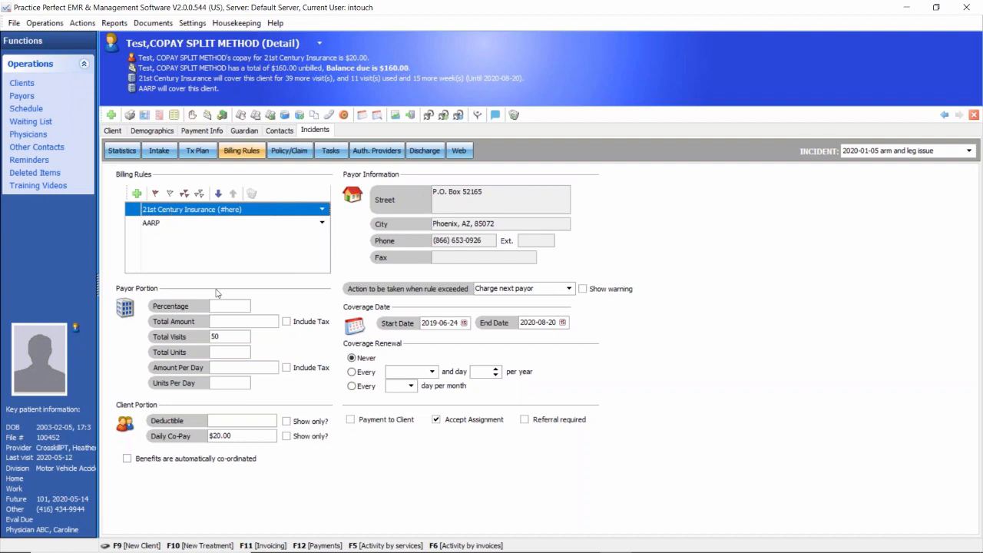
pyautogui.click(222, 336)
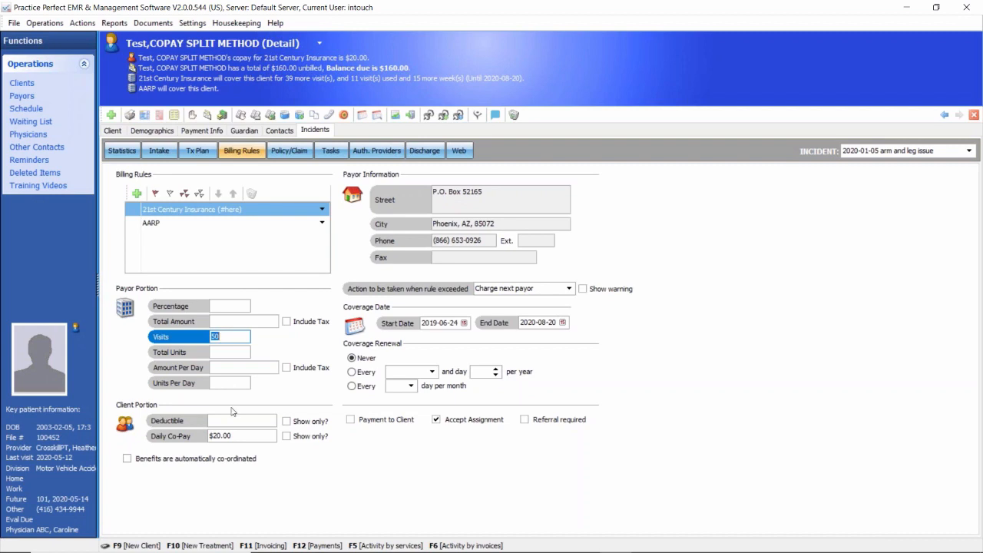
pyautogui.click(234, 435)
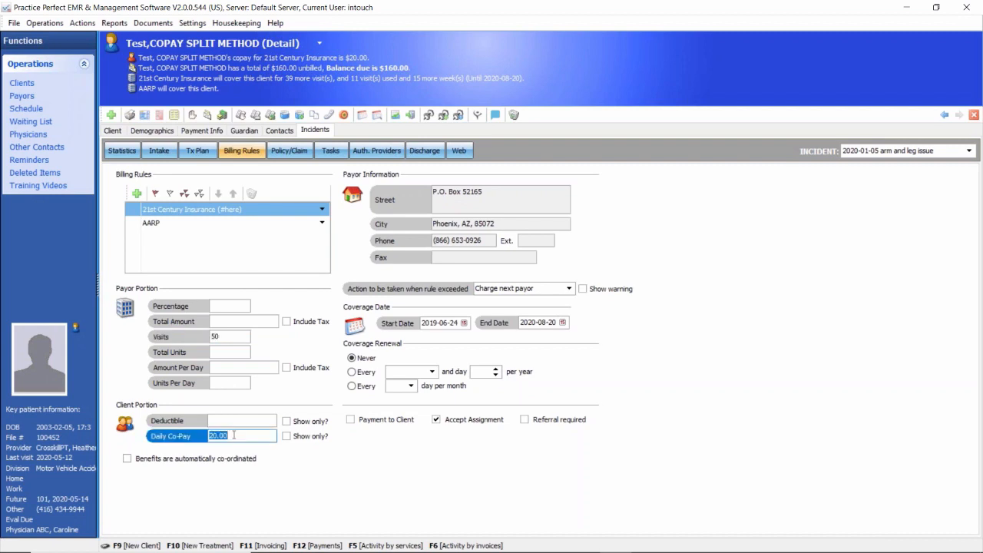
# Step: Compare the 21st Century Insurance coverage alert with its billing rule's visits and end date, and view its policy and claim details
pyautogui.click(239, 80)
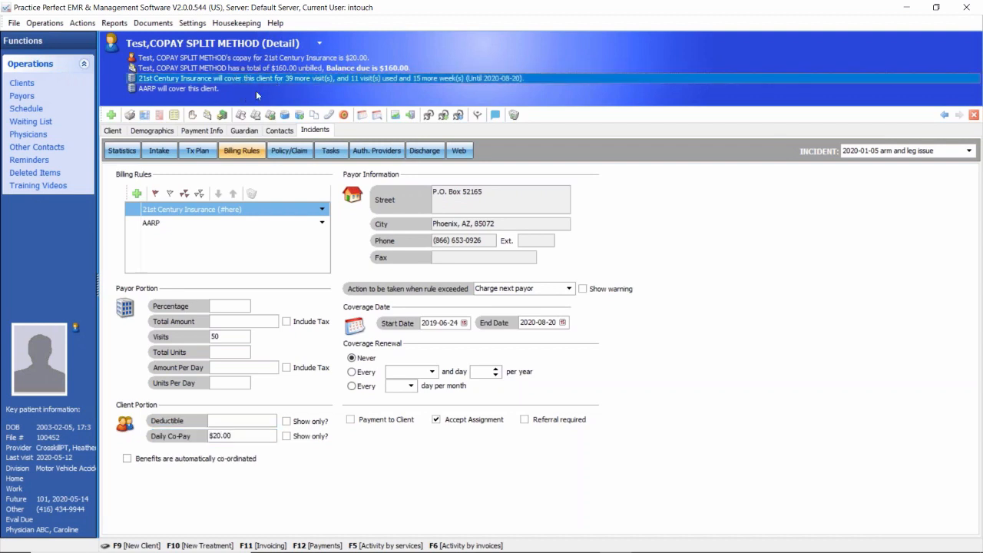
pyautogui.click(222, 338)
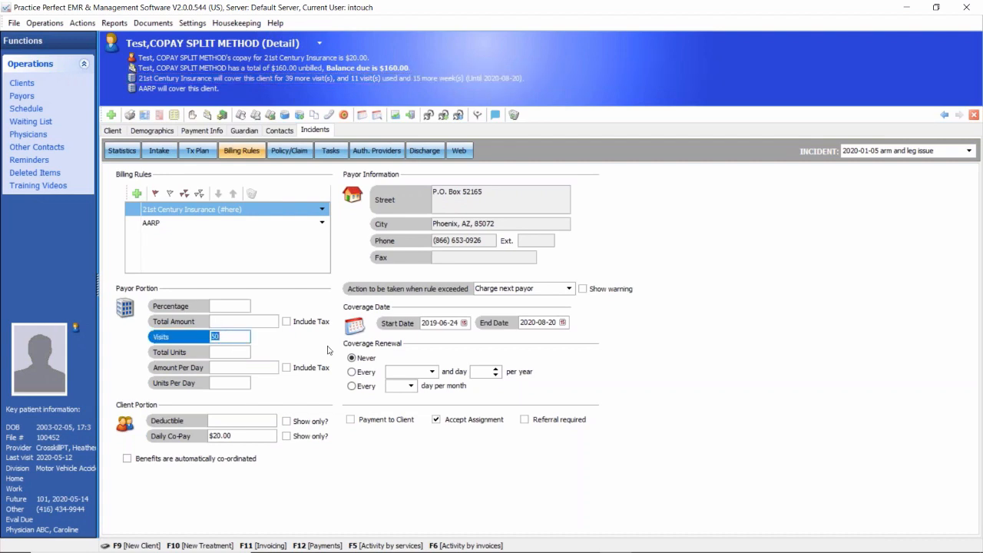
pyautogui.click(542, 322)
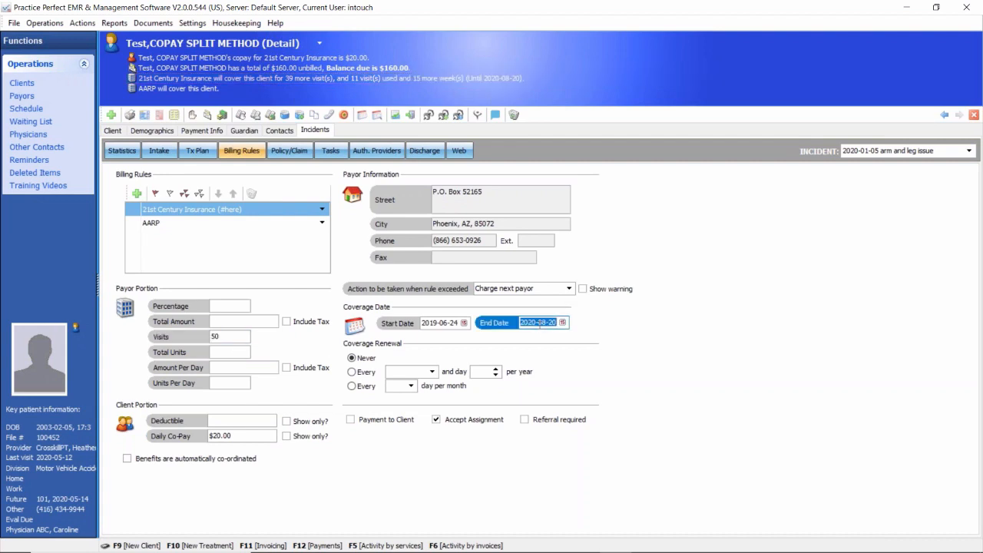
pyautogui.click(304, 81)
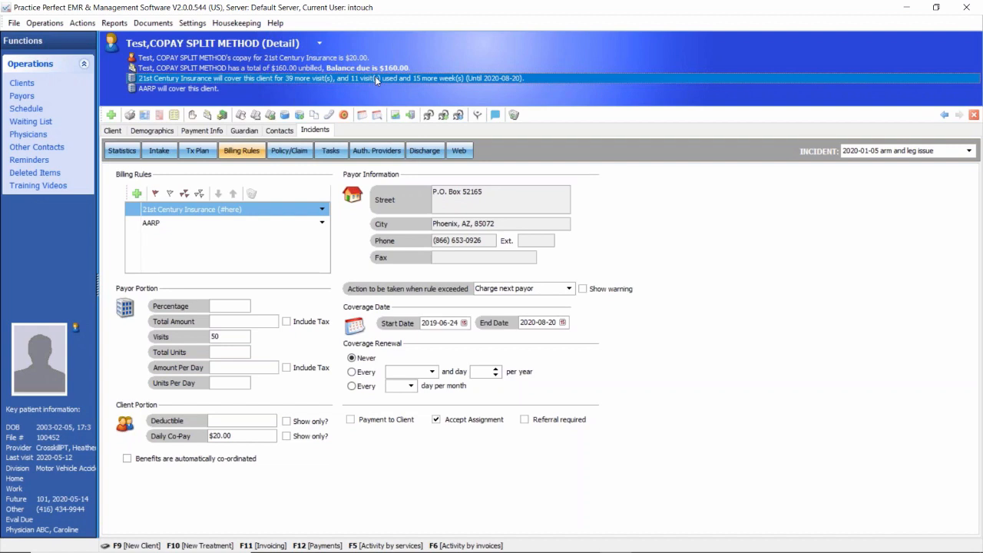
pyautogui.click(289, 152)
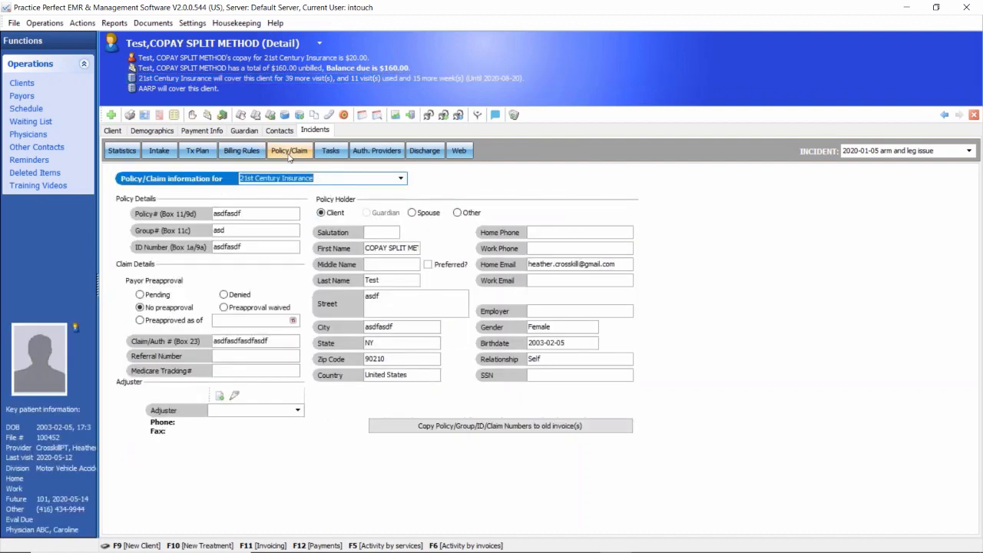
pyautogui.click(251, 156)
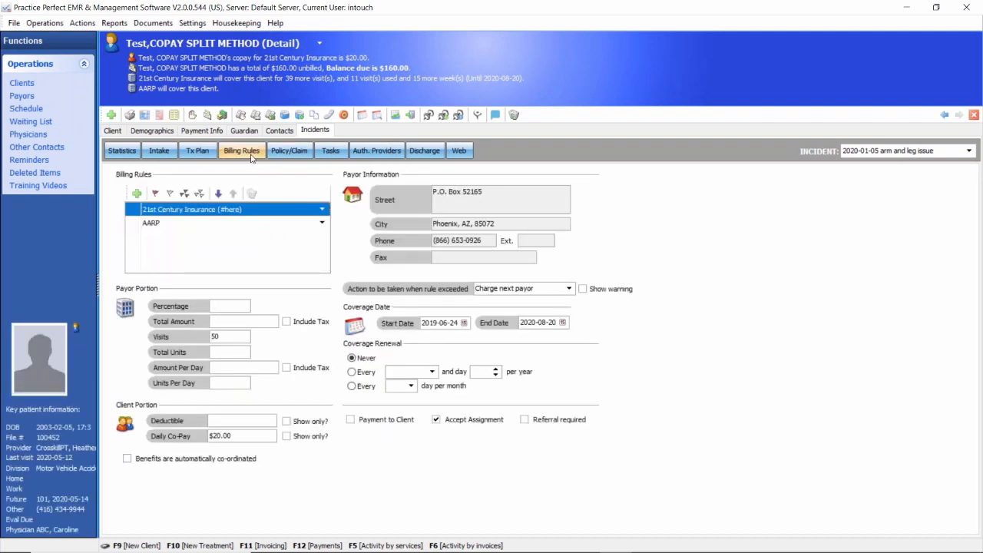
# Step: Inspect the incident's treatment plan list and the fields of a blank new treatment plan, and discard the blank plan
pyautogui.click(204, 161)
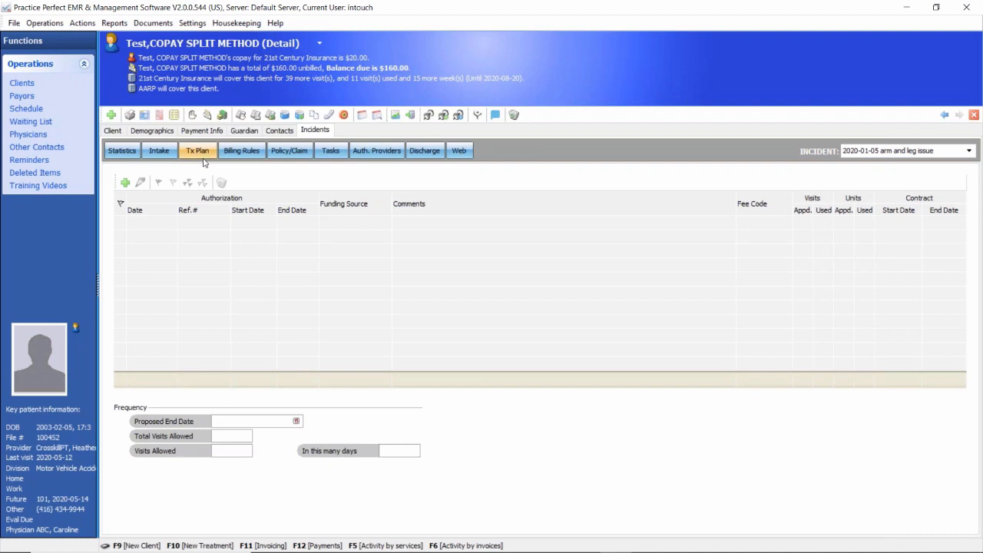
pyautogui.click(220, 78)
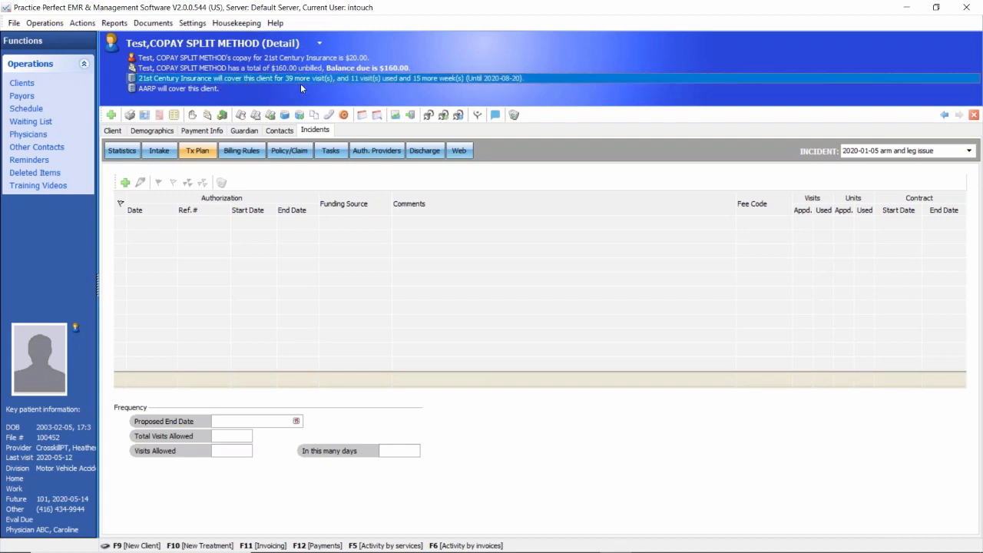
pyautogui.click(125, 183)
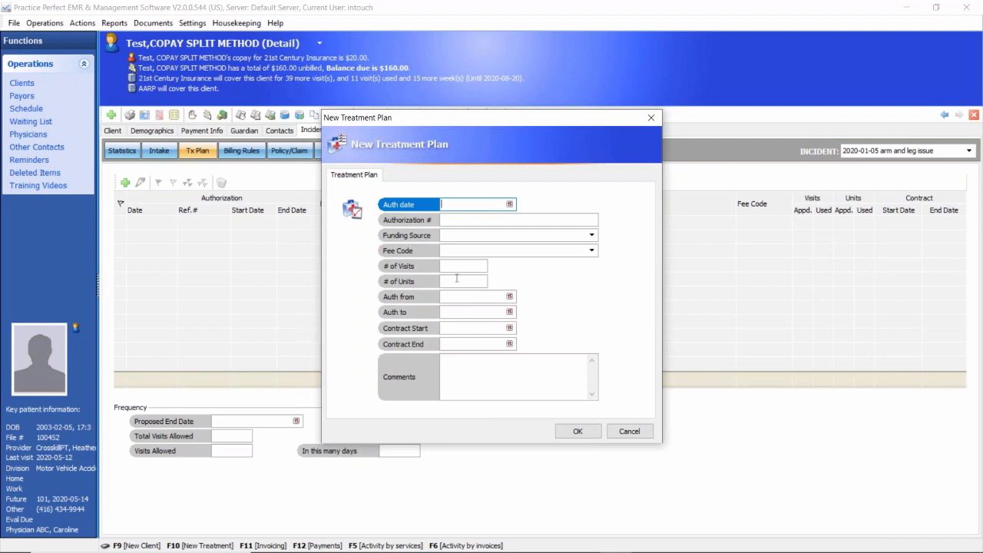
pyautogui.click(457, 251)
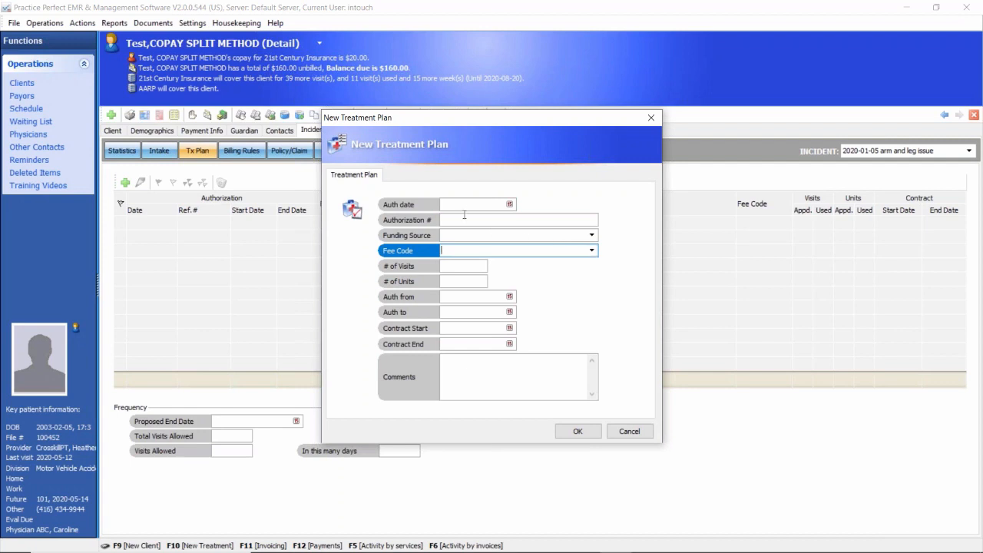
pyautogui.click(628, 432)
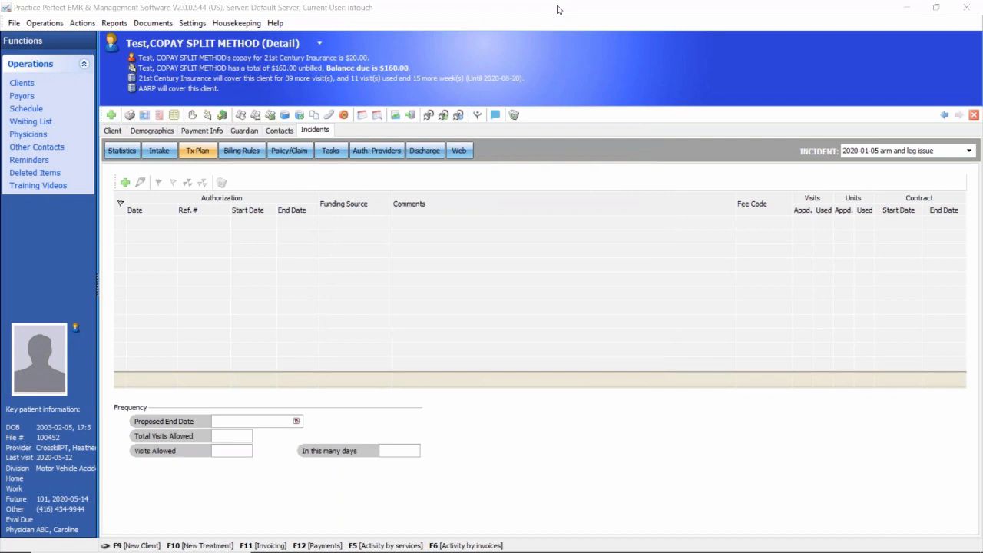
pyautogui.click(804, 224)
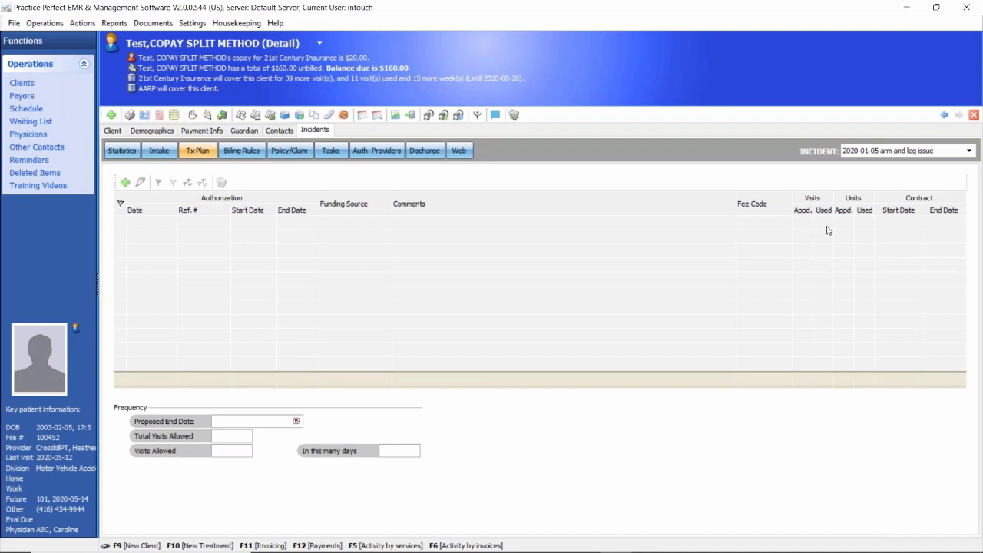
# Step: Recheck the 21st Century Insurance billing rule against its coverage alert and return to the schedule
pyautogui.click(241, 151)
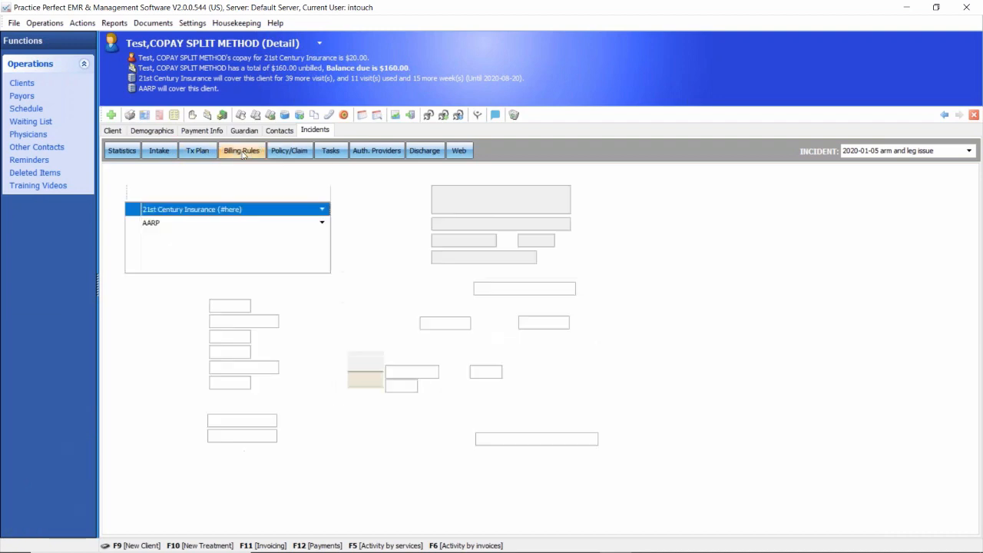
pyautogui.click(238, 80)
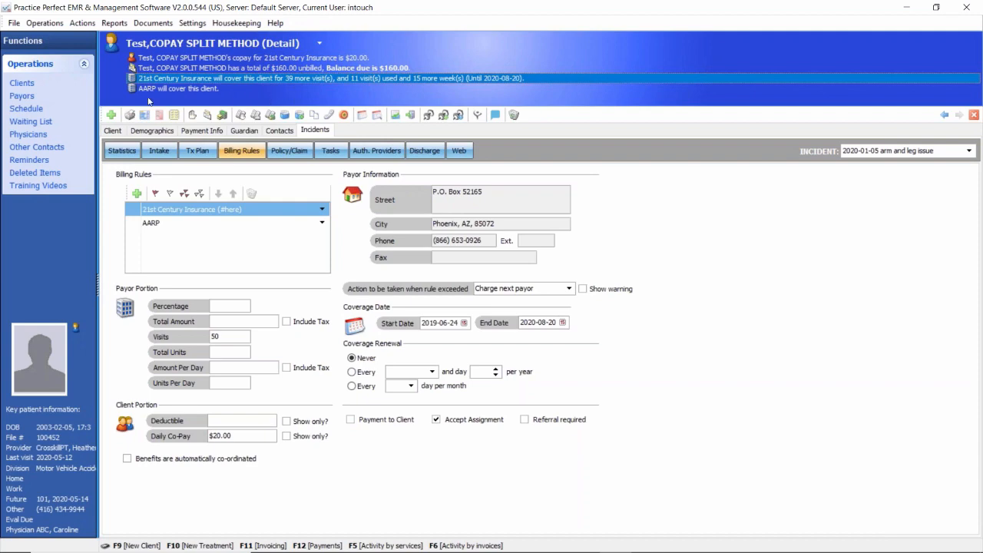
pyautogui.click(32, 111)
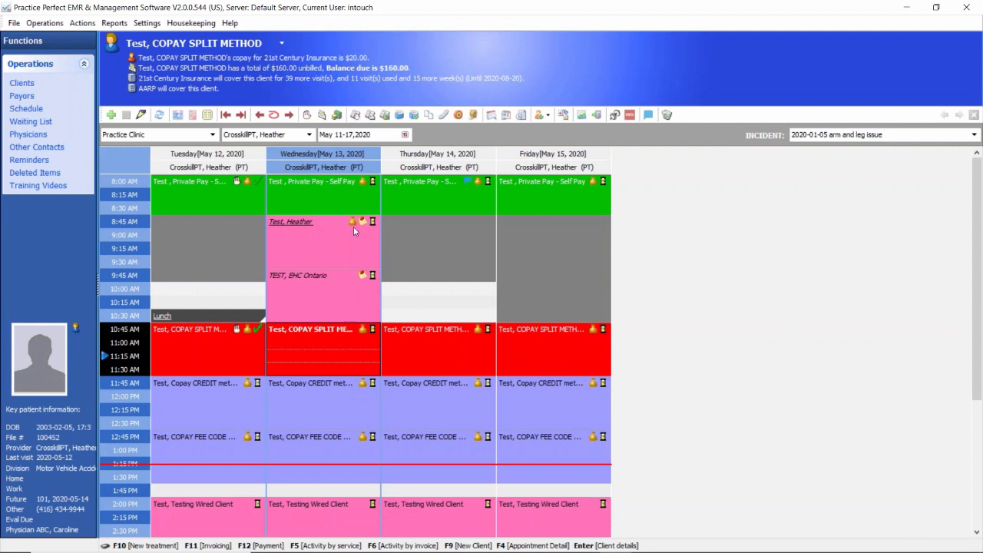
# Step: Compare the client alerts for the Wednesday, May 13 appointments, covering the self-pay, new-client, copay split, copay credit and copay fee code bookings
pyautogui.click(343, 204)
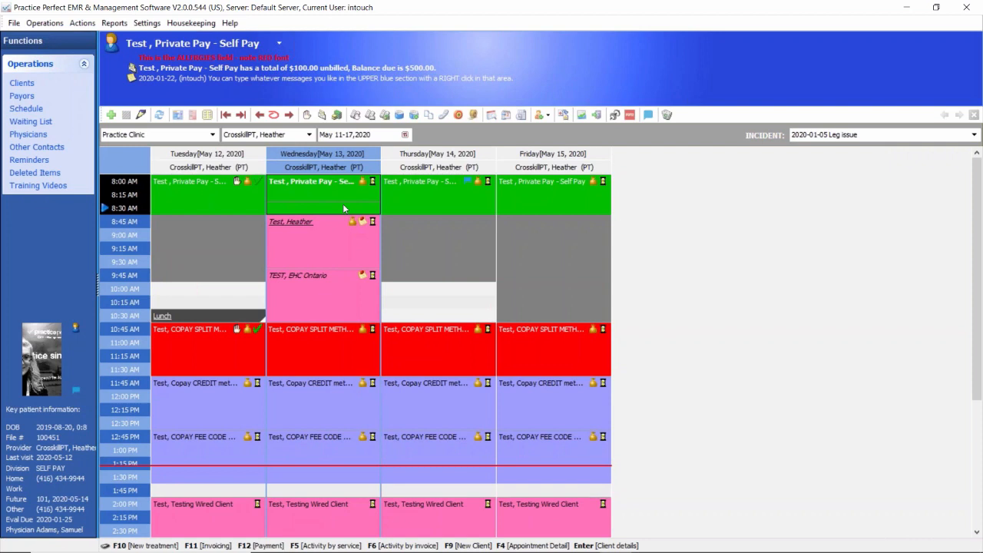
pyautogui.click(314, 234)
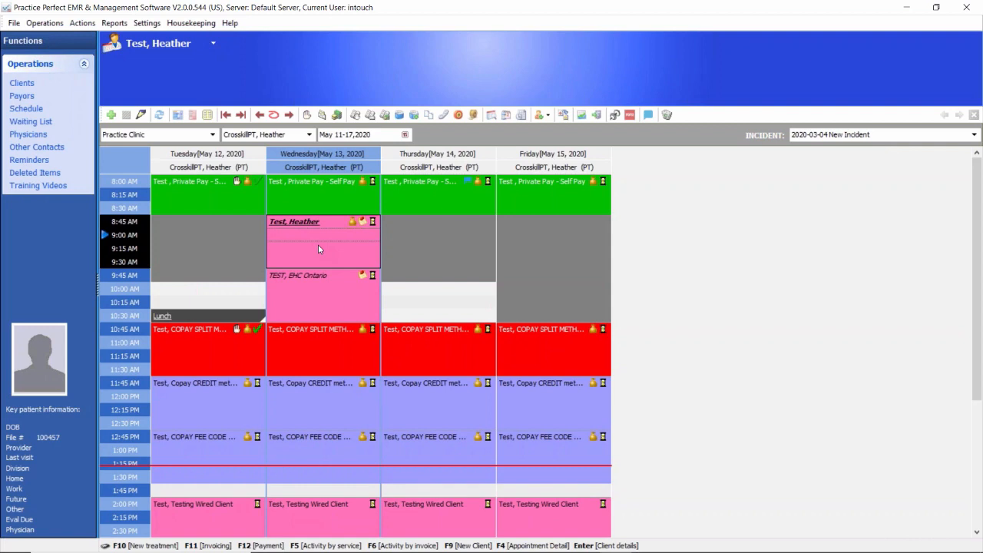
pyautogui.click(311, 194)
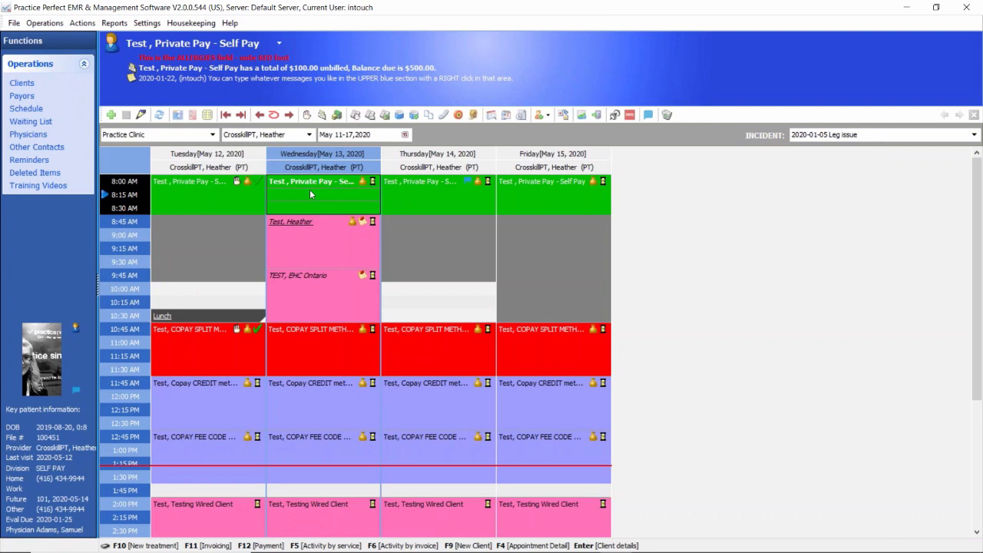
pyautogui.click(318, 239)
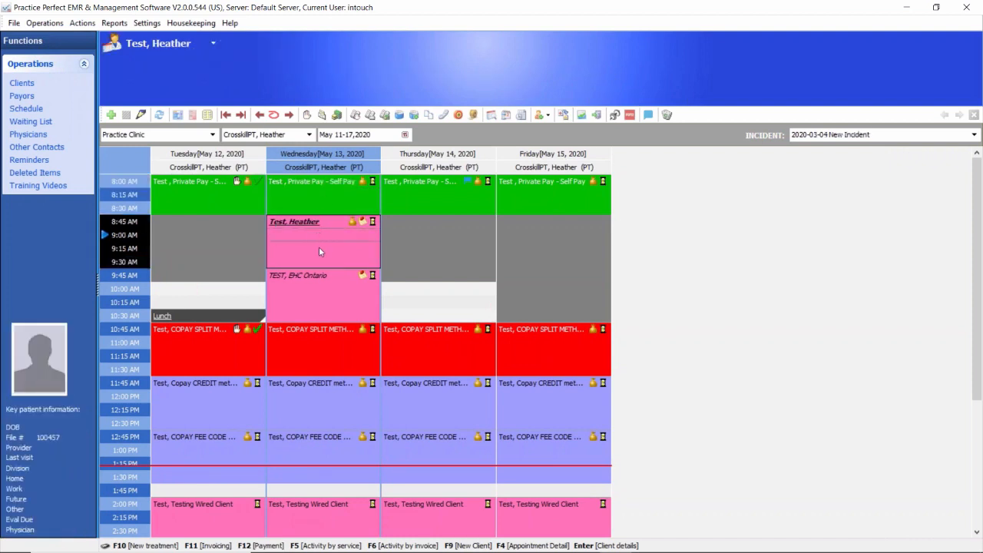
pyautogui.click(313, 193)
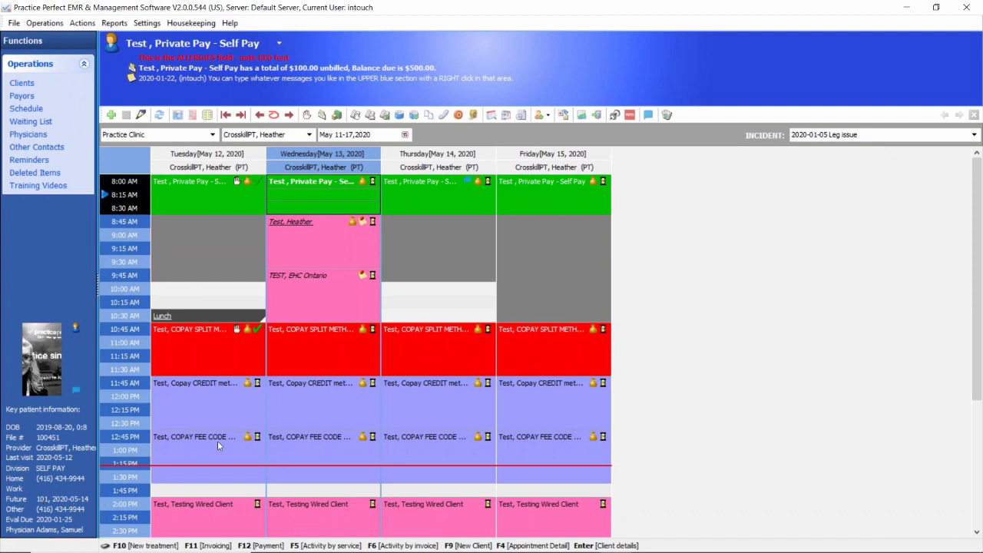
pyautogui.click(327, 349)
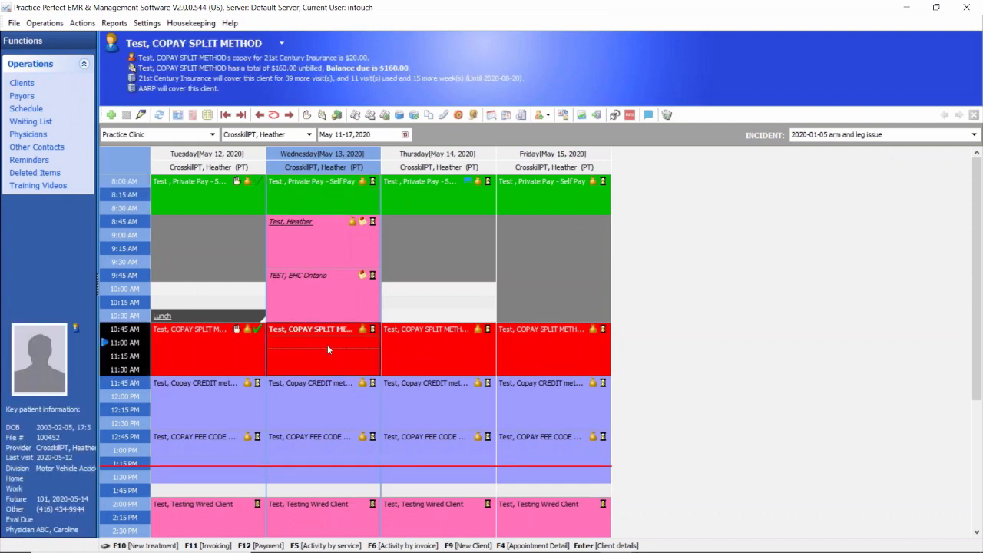
pyautogui.click(325, 386)
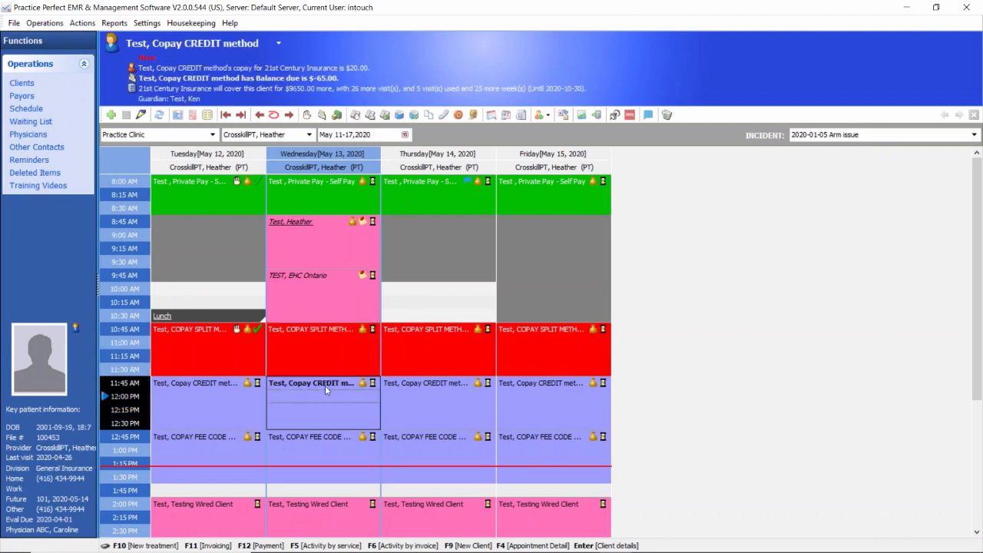
pyautogui.click(328, 454)
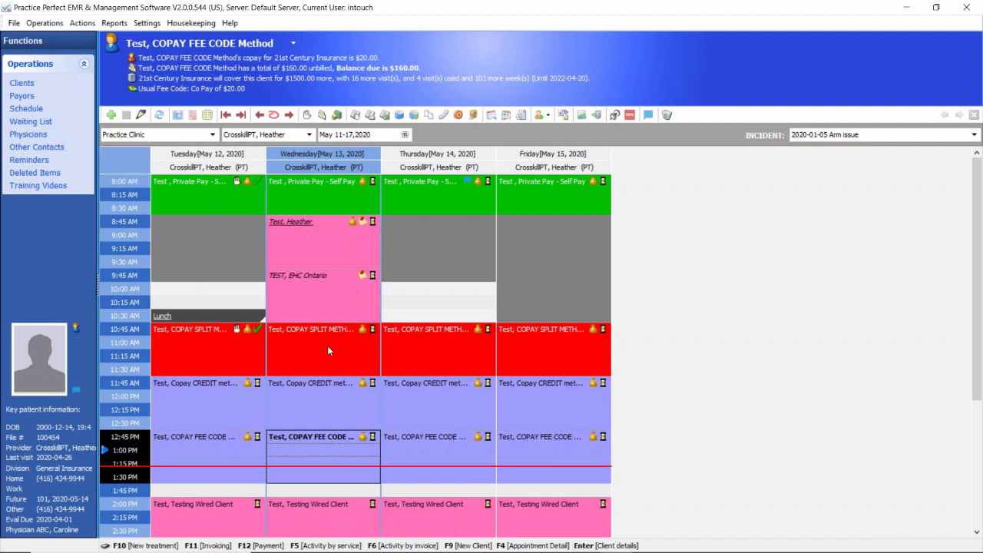
# Step: Search for the pending appointments of the COPAY FEE CODE Method client at Practice Clinic and look through the list
pyautogui.click(491, 116)
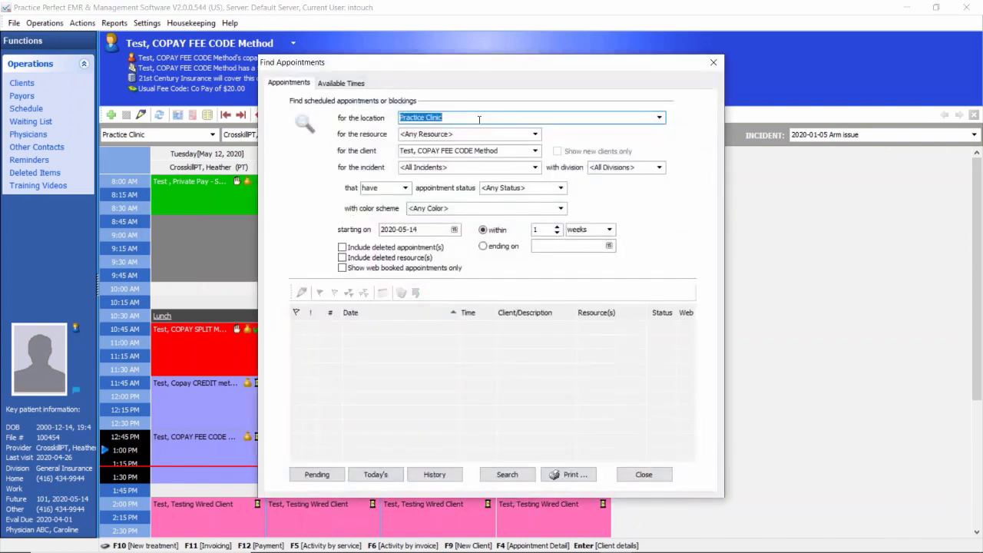
pyautogui.click(448, 150)
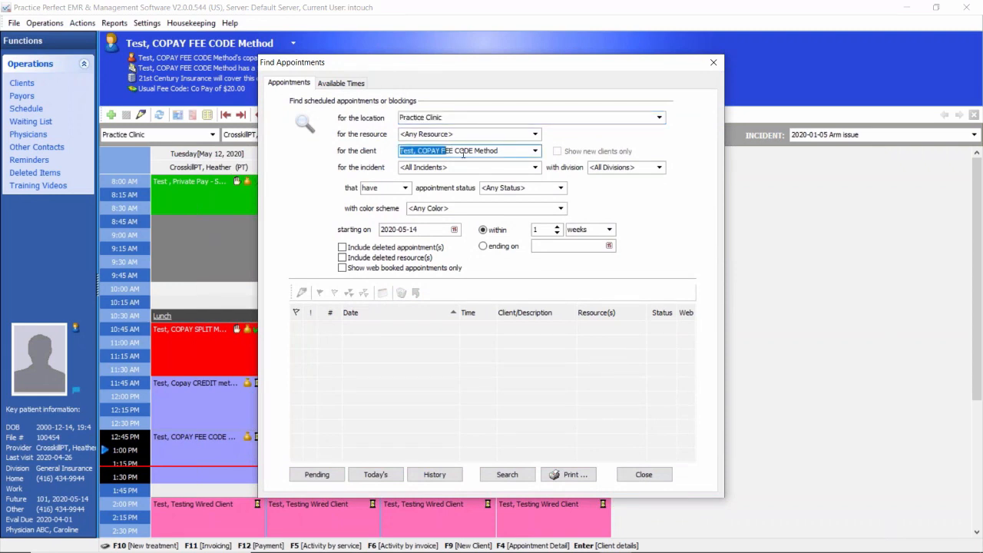
pyautogui.click(318, 476)
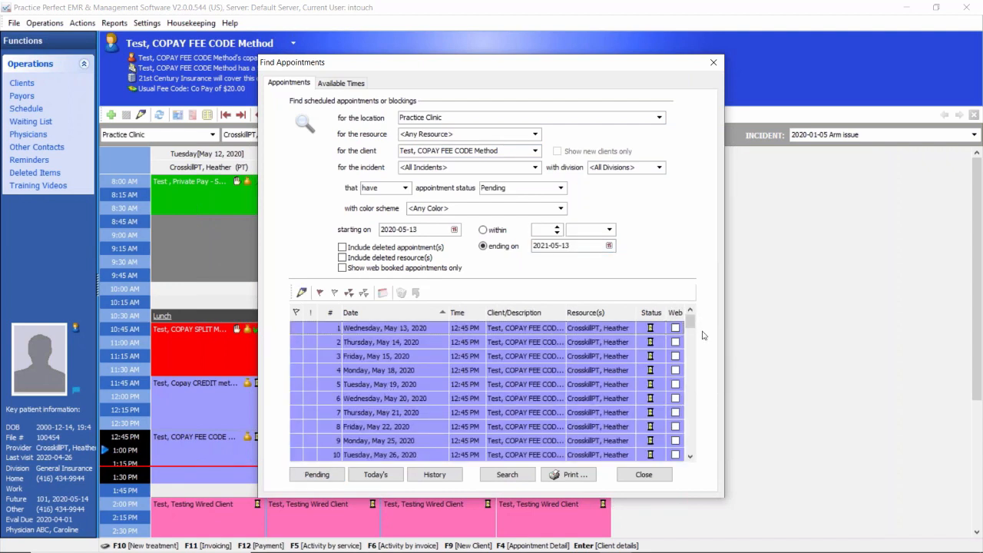
pyautogui.moveTo(691, 321)
pyautogui.mouseDown()
pyautogui.moveTo(696, 374)
pyautogui.moveTo(687, 374)
pyautogui.moveTo(690, 336)
pyautogui.mouseUp()
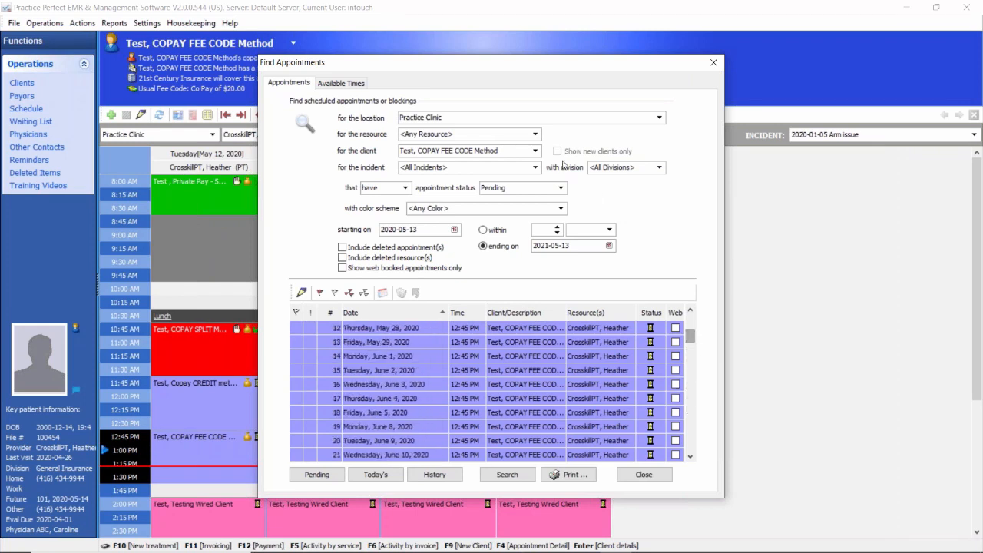
# Step: Search for the same client's appointments with Cancelled status, starting on 2020-03-02
pyautogui.click(561, 188)
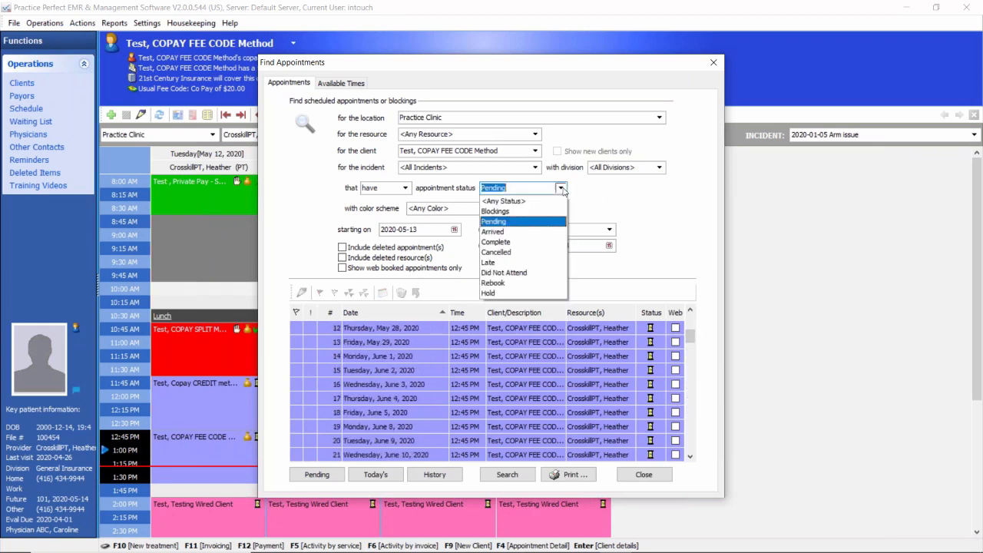
pyautogui.click(511, 253)
pyautogui.click(454, 228)
pyautogui.click(389, 245)
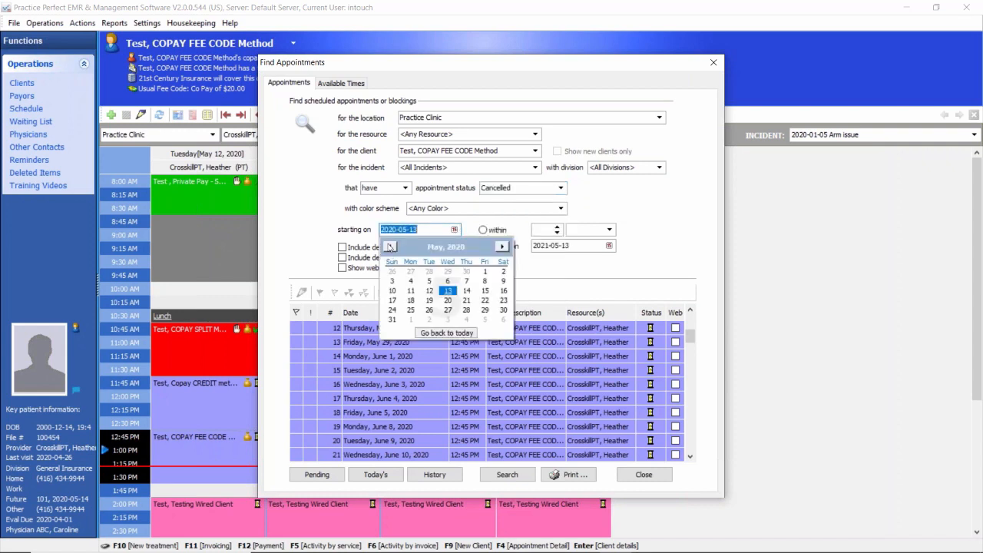
pyautogui.click(389, 246)
pyautogui.click(411, 282)
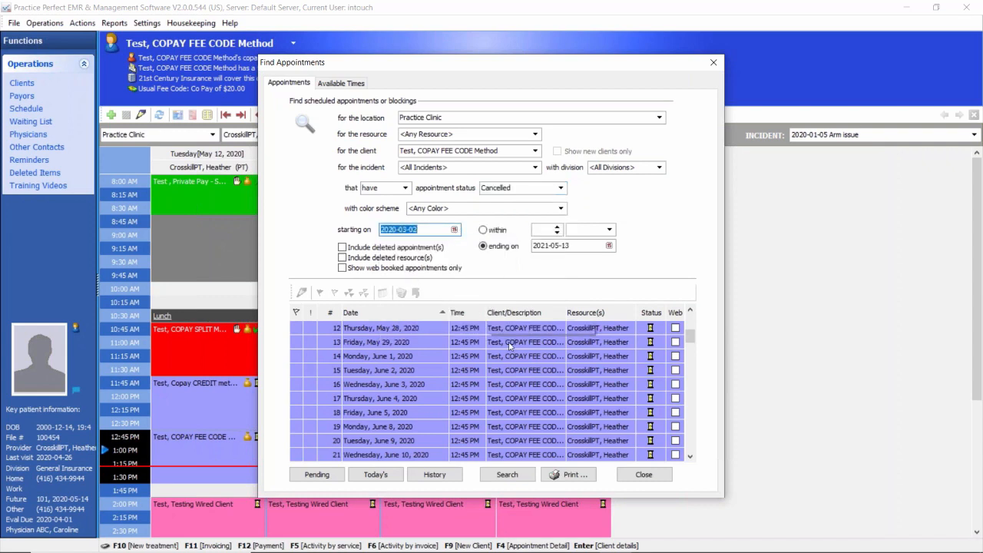
pyautogui.click(507, 475)
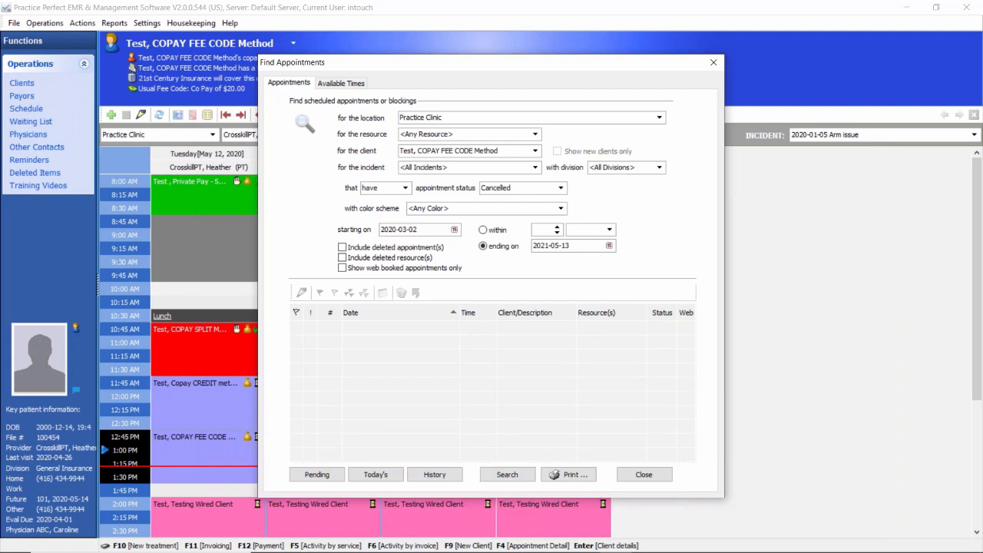
# Step: Review the appointment status and color scheme filter options, keep the status at Cancelled, and close the appointment search
pyautogui.click(560, 188)
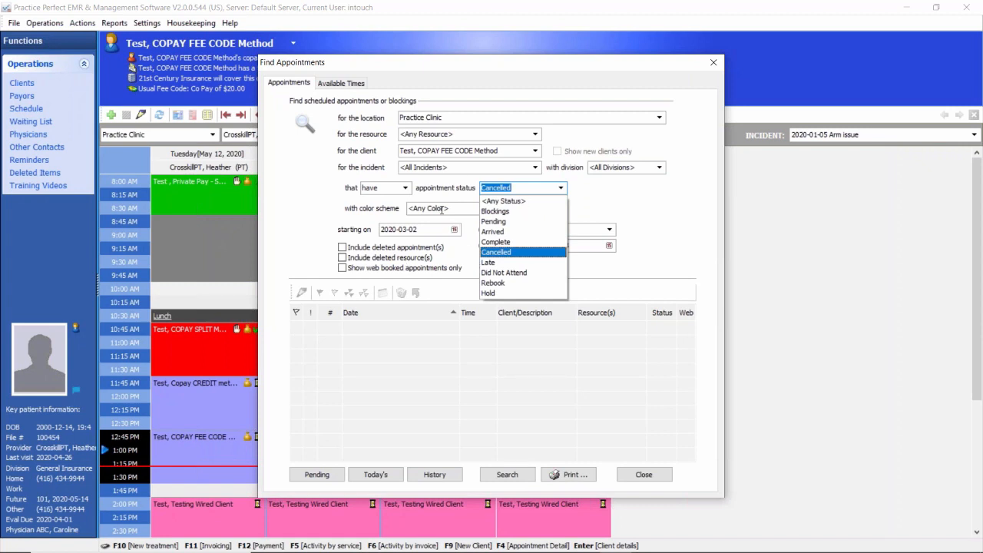
pyautogui.click(496, 252)
pyautogui.click(561, 208)
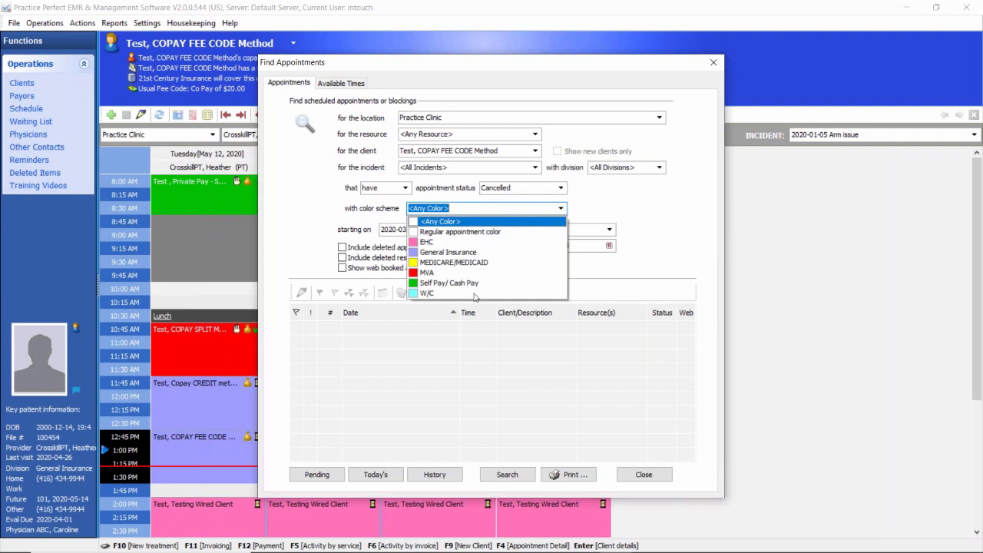
pyautogui.click(642, 474)
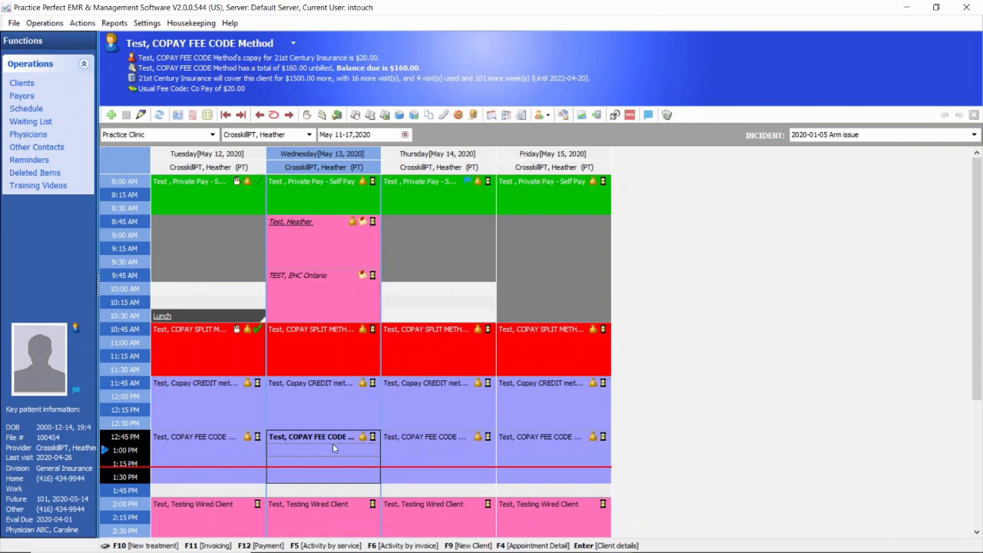
# Step: View the status choices for the Wednesday 8:45 AM appointment, keep it Pending, and check its note
pyautogui.click(373, 225)
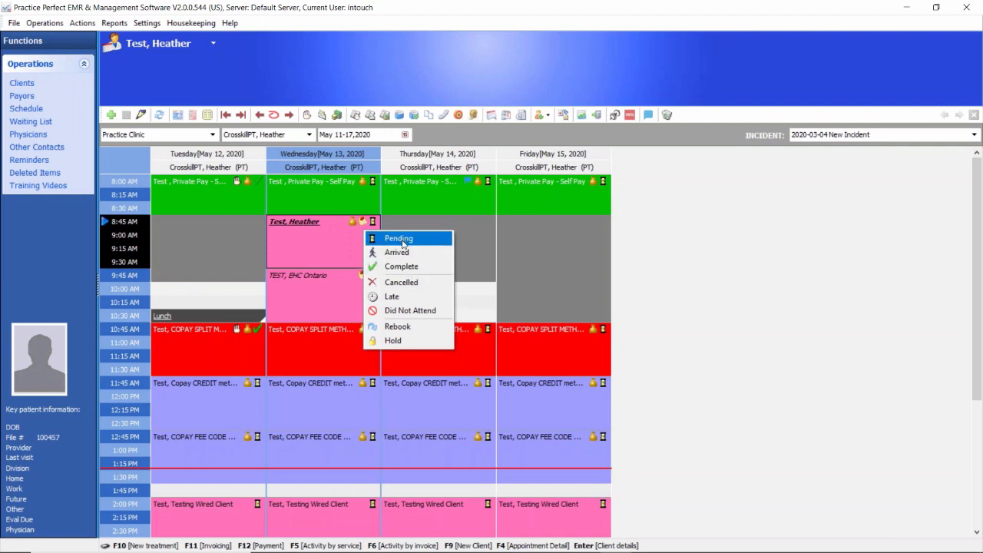
pyautogui.click(403, 244)
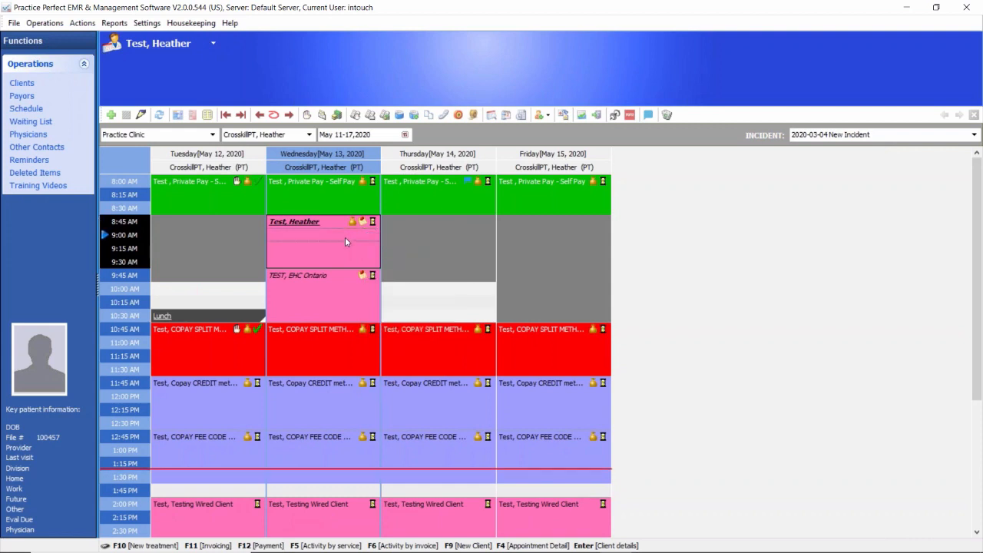
pyautogui.moveTo(365, 224)
# Step: Try out the note field in a new Thursday, May 14 10:00 AM appointment for the self-pay client, and discard the appointment
pyautogui.rightClick(443, 186)
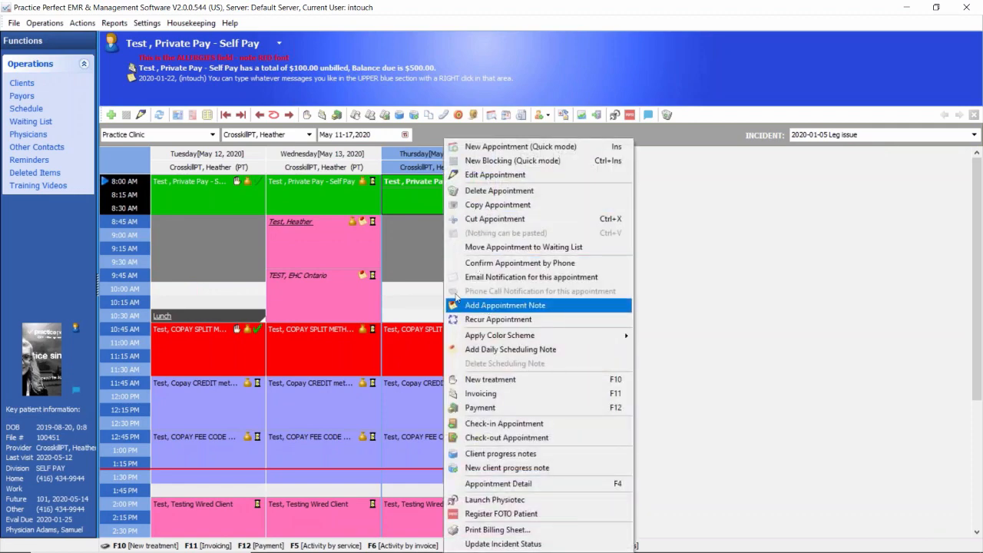
pyautogui.doubleClick(426, 291)
pyautogui.click(480, 347)
pyautogui.write('ertyertyertye')
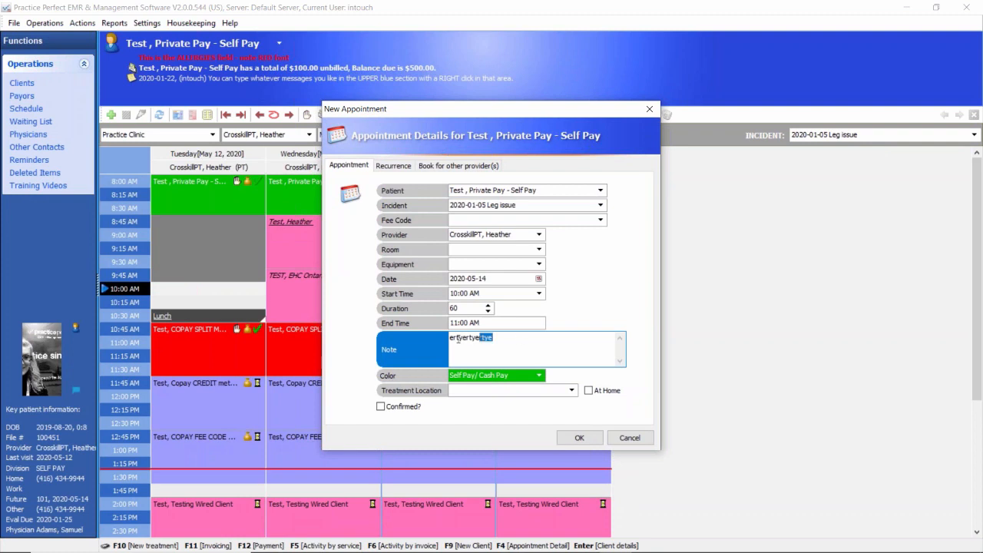
pyautogui.hotkey('ctrl', 'a')
pyautogui.click(649, 108)
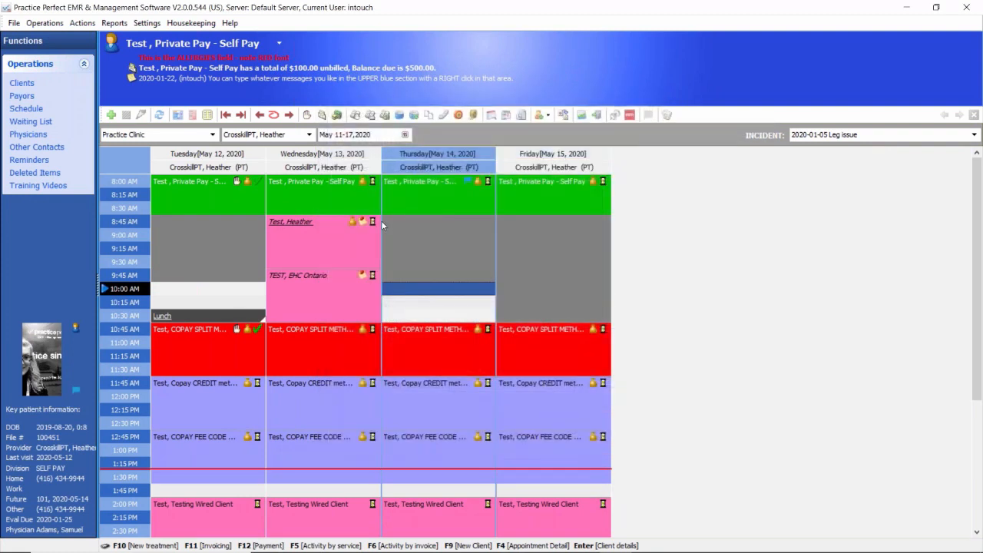
# Step: Mark the Wednesday 8:00 AM self-pay appointment as Cancelled with reason Sick, add "- Type my own as well." to the note, and view it
pyautogui.click(373, 181)
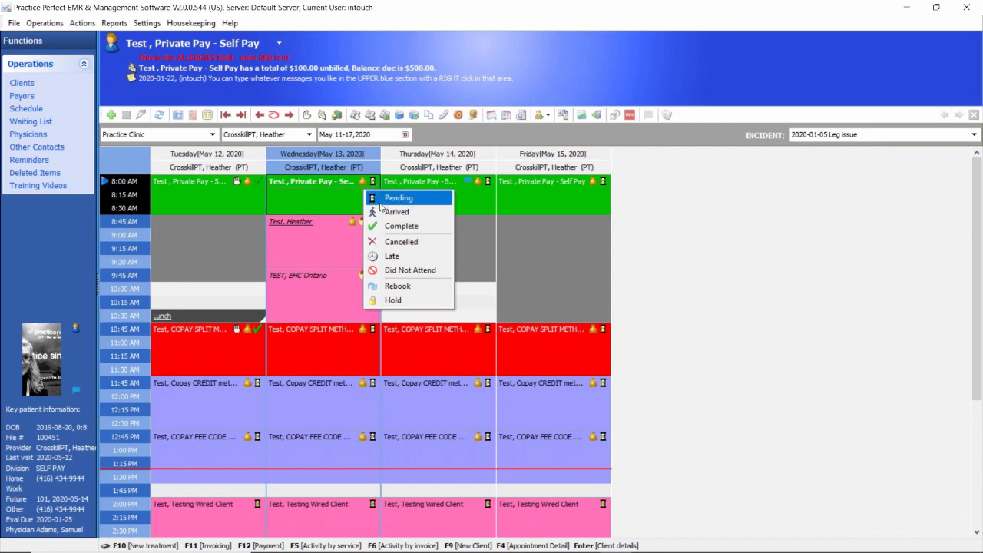
pyautogui.click(382, 244)
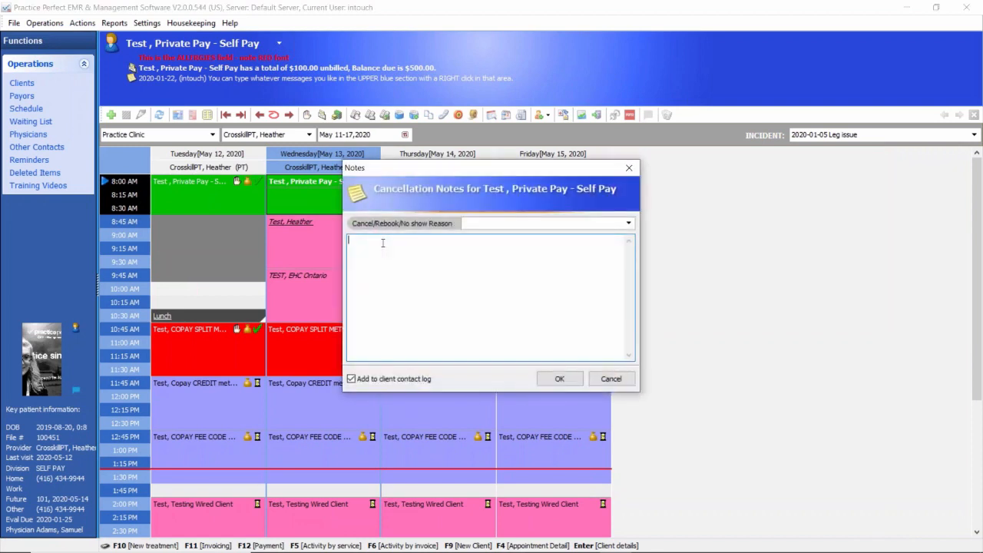
pyautogui.click(628, 223)
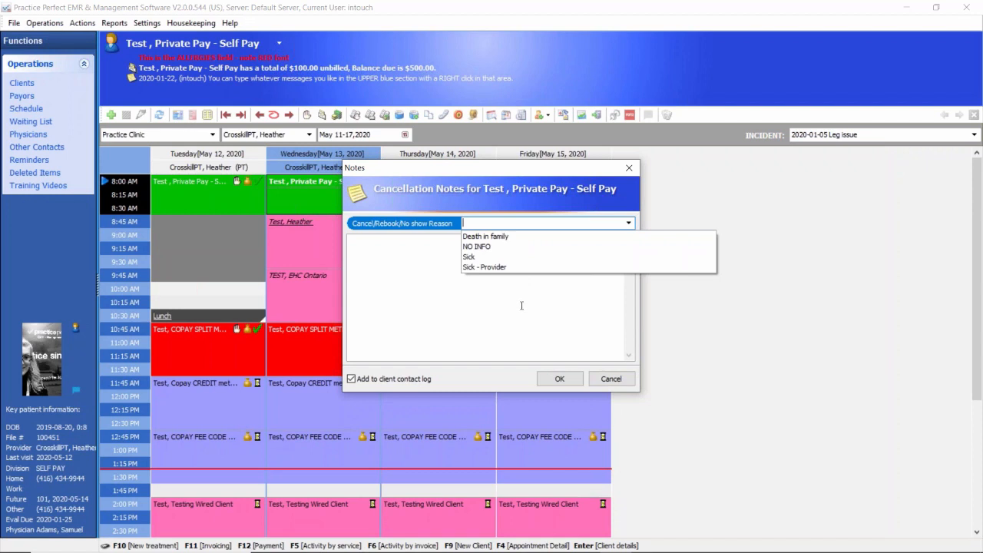
pyautogui.click(470, 257)
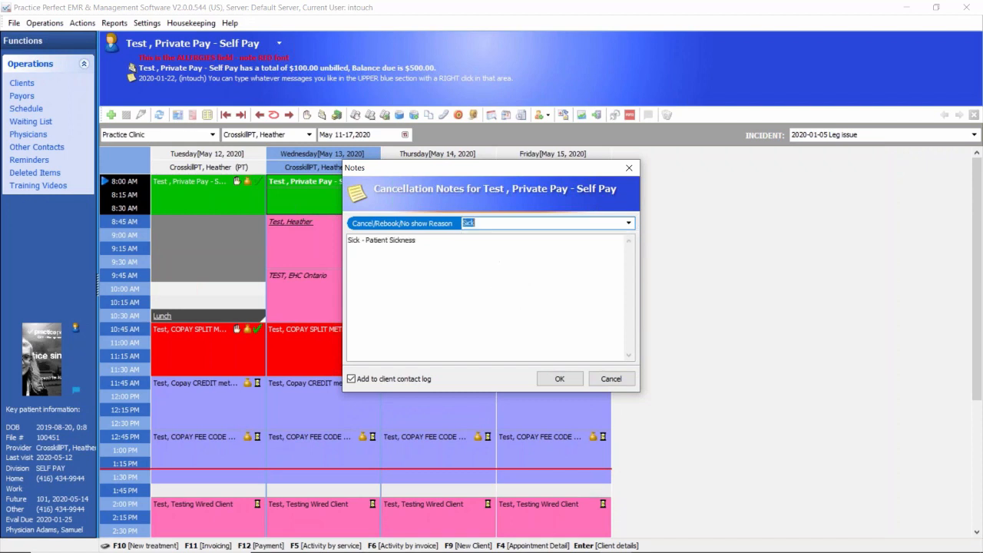
pyautogui.moveTo(349, 241); pyautogui.dragTo(435, 244)
pyautogui.click(446, 246)
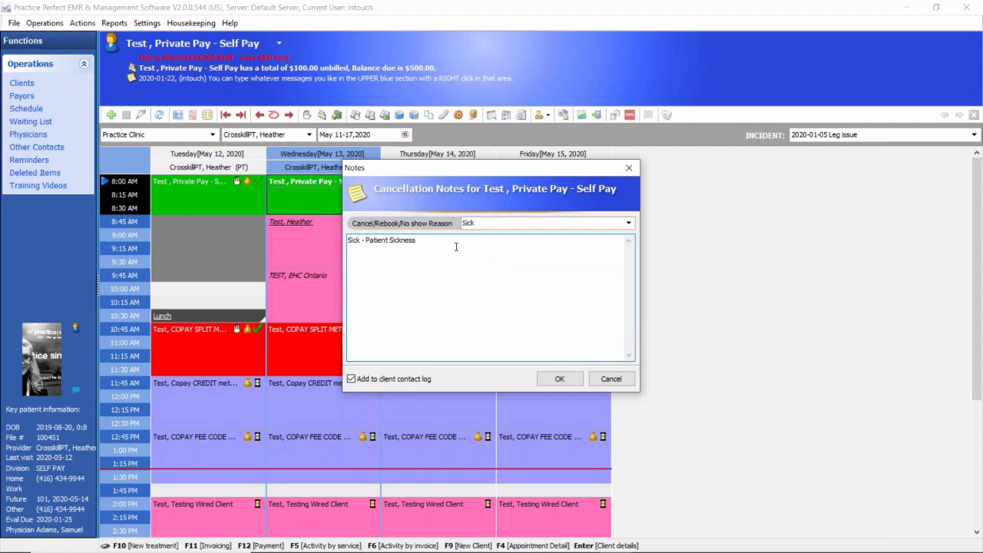
pyautogui.write('- Type my own as well.')
pyautogui.click(562, 378)
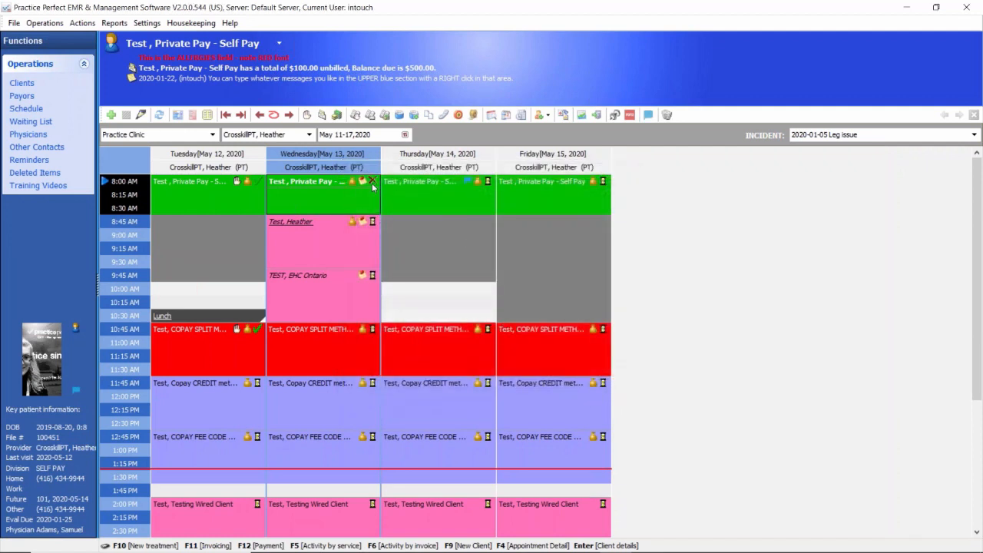
pyautogui.moveTo(365, 182)
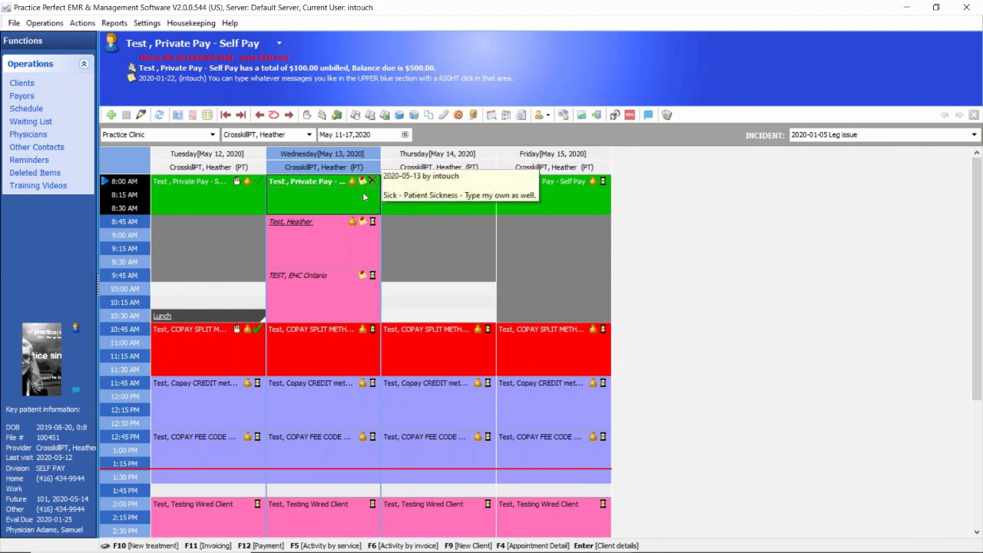
pyautogui.moveTo(364, 278)
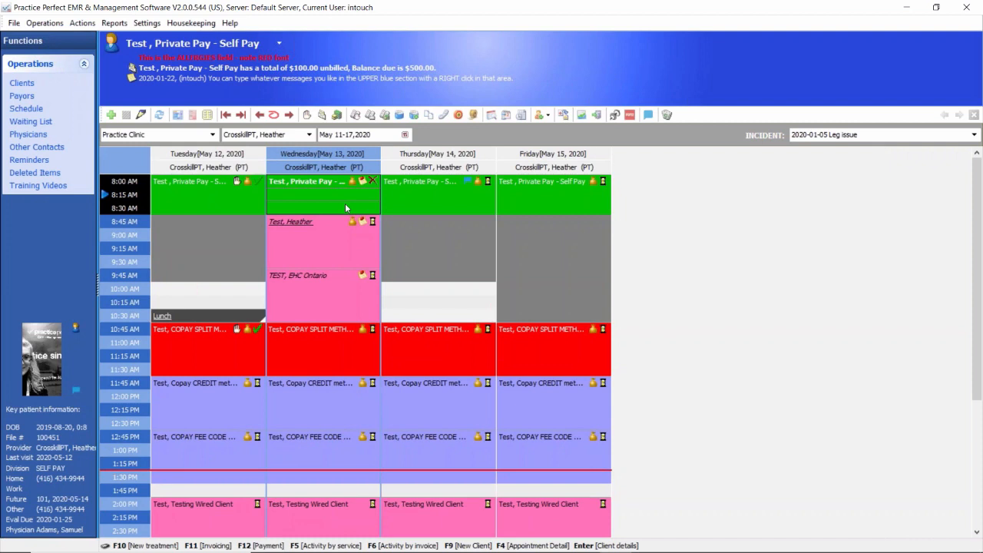
# Step: Set the Wednesday 8:00 AM self-pay appointment's status to Pending
pyautogui.click(373, 181)
pyautogui.click(393, 198)
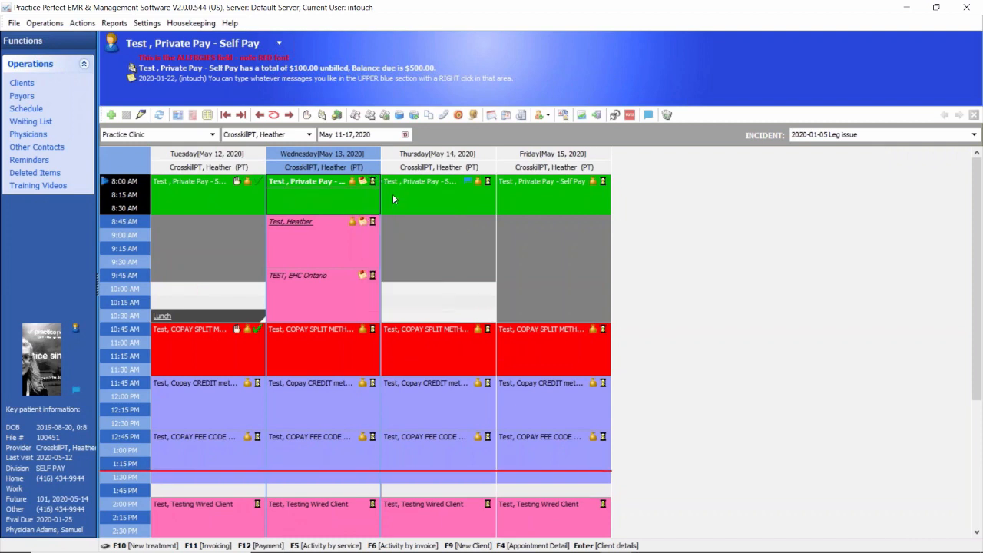
pyautogui.click(345, 199)
# Step: Set the Wednesday 8:00 AM self-pay appointment's status to Rebook and accept the existing sickness note with contact log entry
pyautogui.click(373, 183)
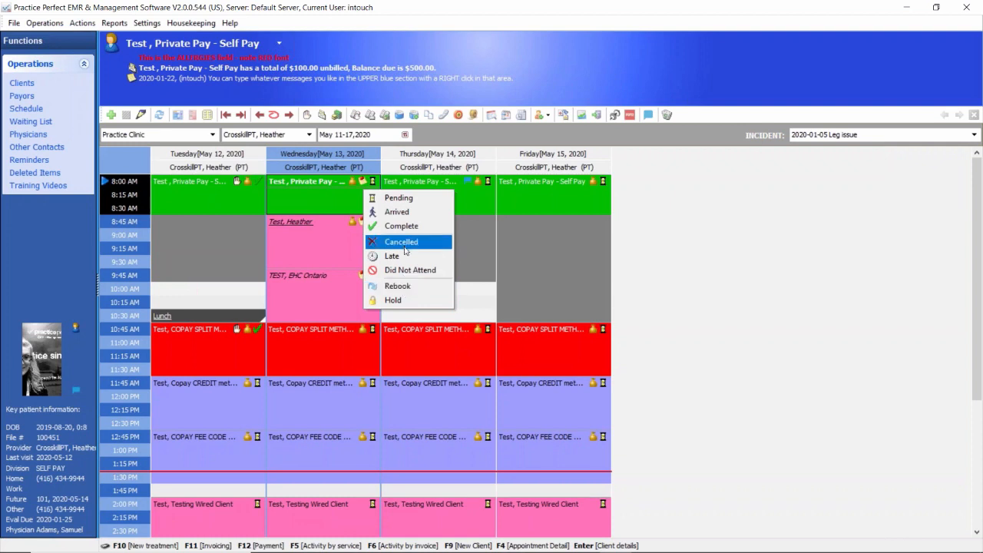
pyautogui.click(397, 286)
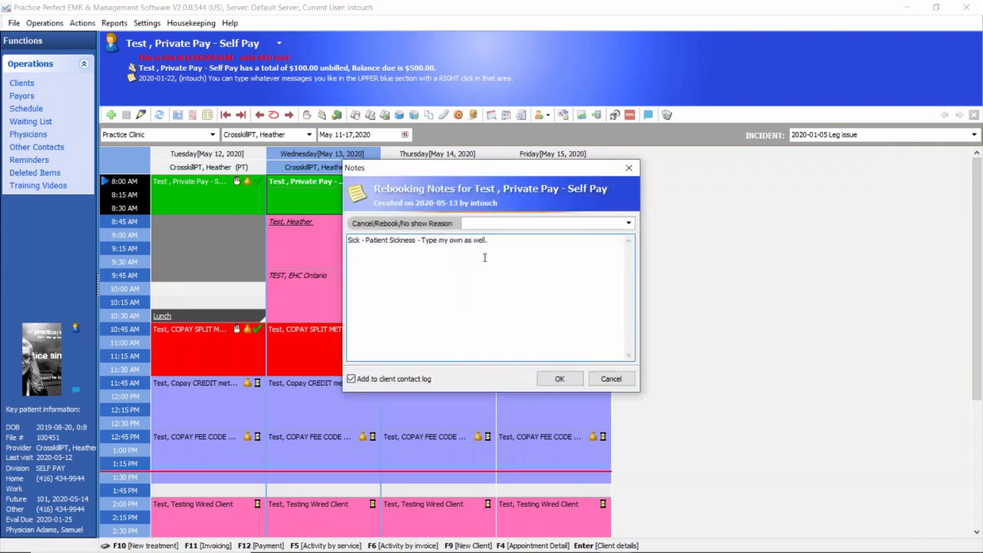
pyautogui.moveTo(354, 241); pyautogui.dragTo(521, 240)
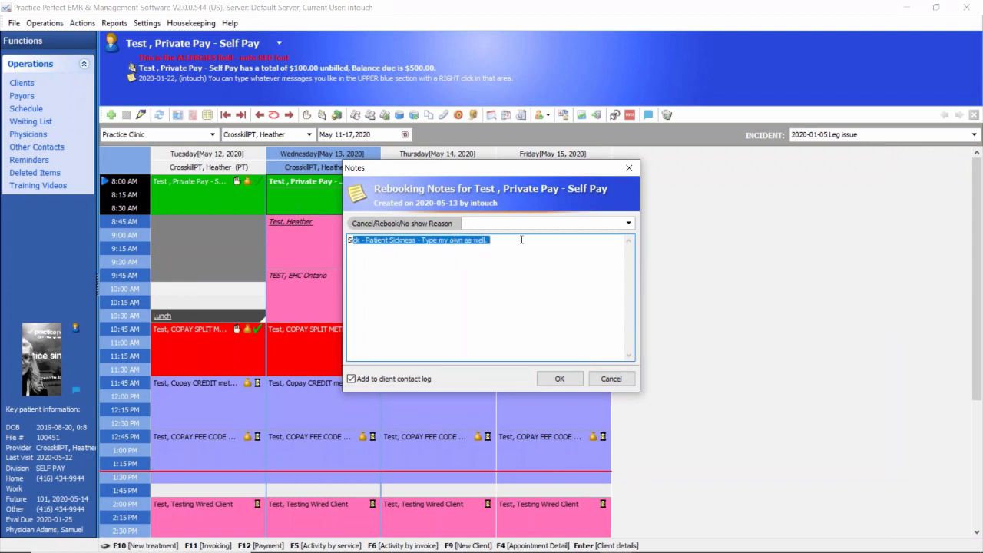
pyautogui.click(560, 379)
pyautogui.click(468, 196)
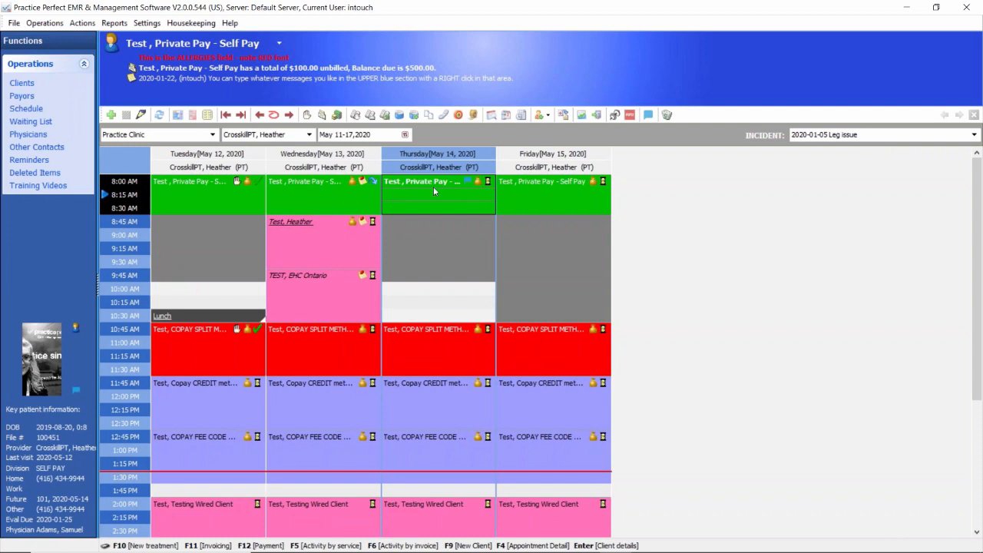
# Step: Set the Wednesday 8:00 AM self-pay appointment's status to Cancelled, keeping the existing sickness note and contact log entry
pyautogui.click(374, 181)
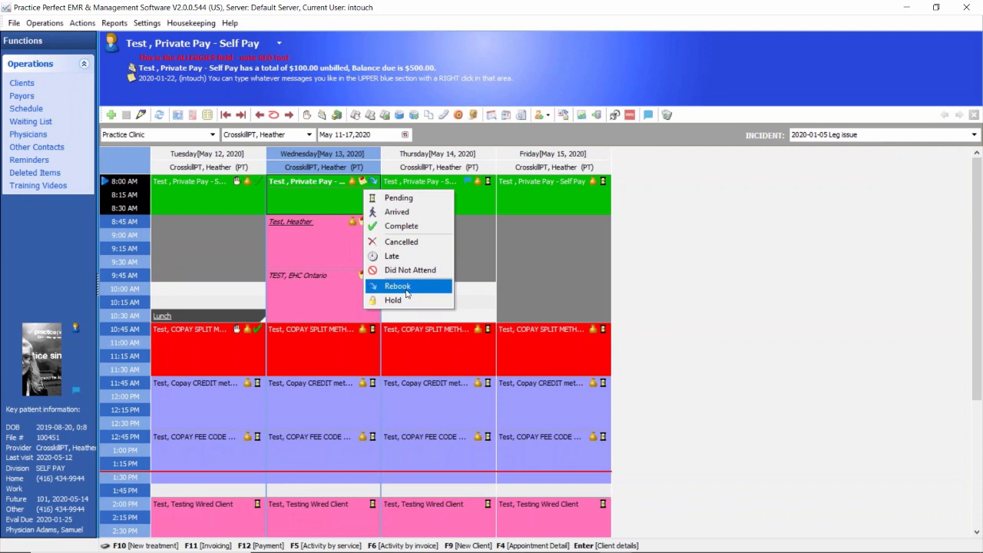
pyautogui.click(442, 288)
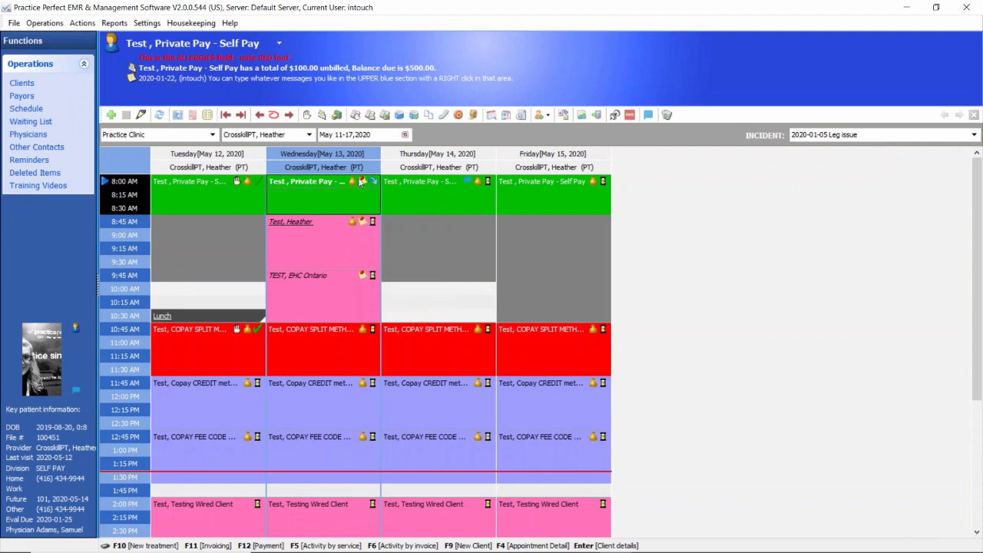
pyautogui.click(372, 182)
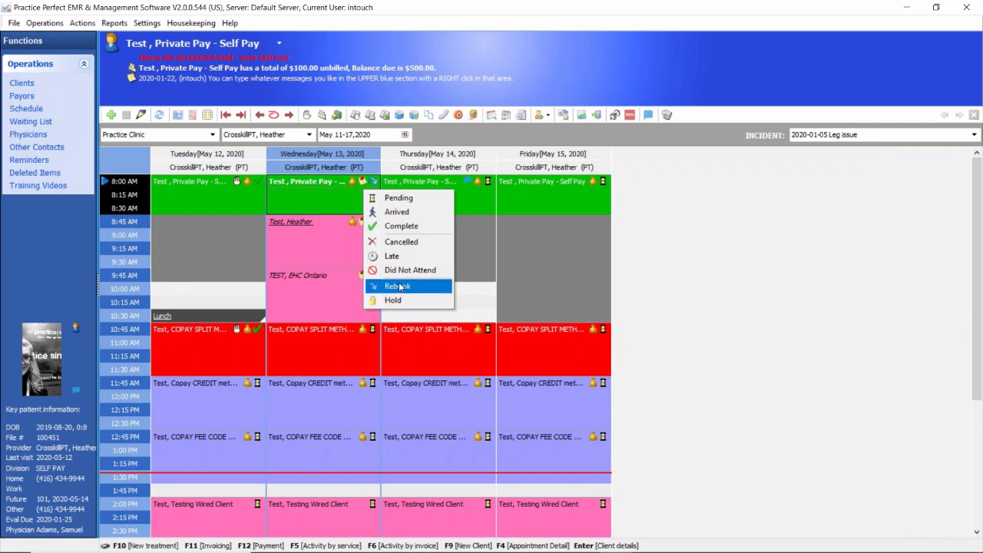
pyautogui.click(401, 242)
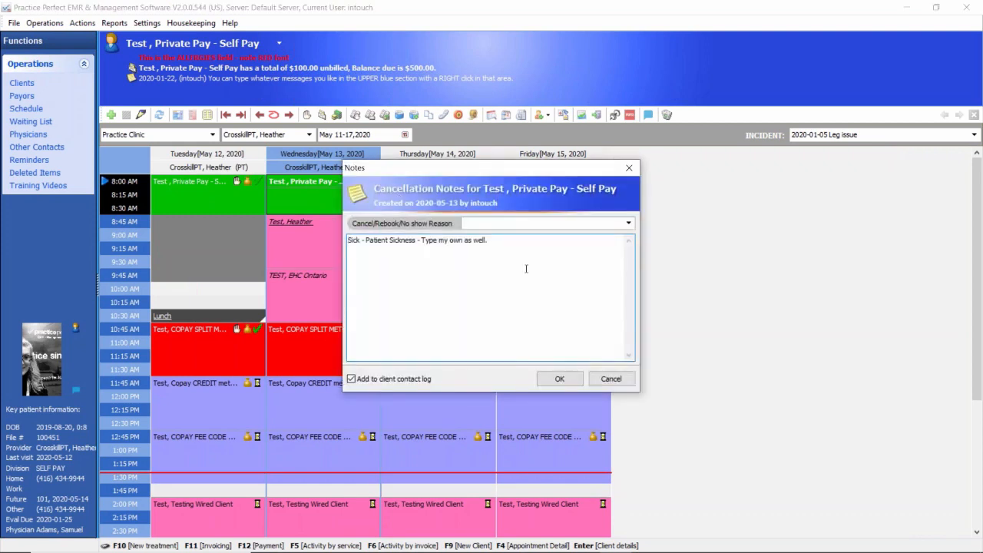
pyautogui.click(559, 378)
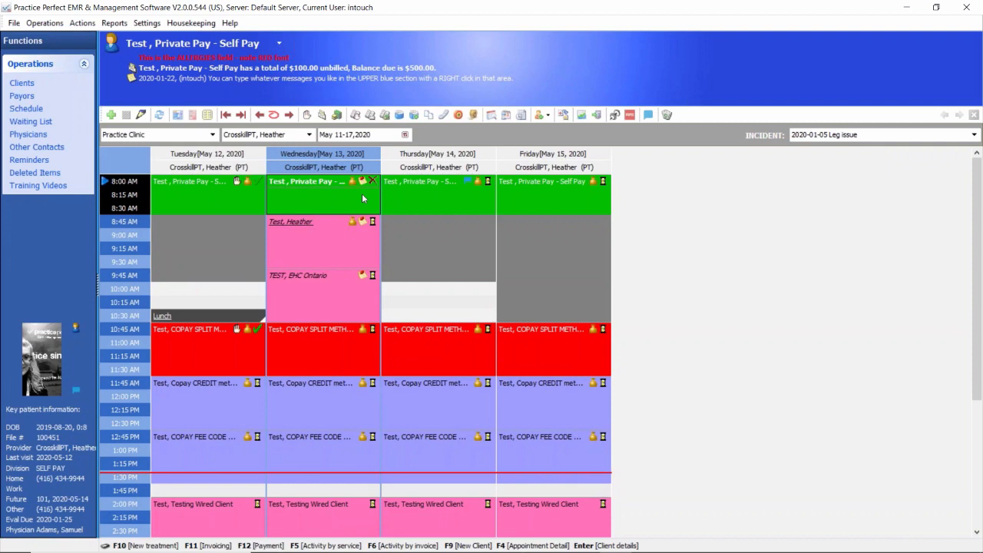
# Step: Move the Wednesday 9:45 AM EHC Ontario appointment to 8:15 AM the same day, over the cancelled appointment, and select both appointments
pyautogui.moveTo(331, 321); pyautogui.dragTo(315, 195)
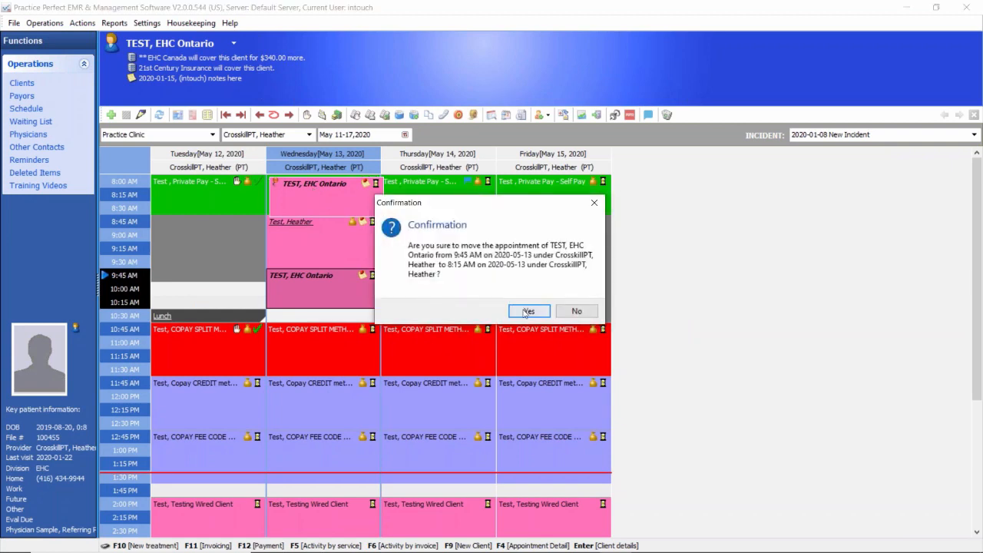
pyautogui.click(529, 309)
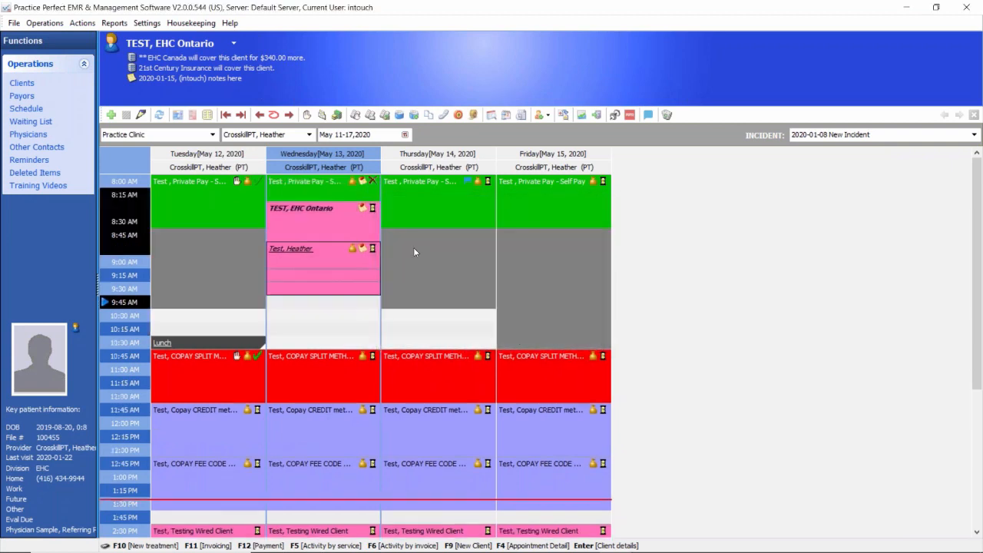
pyautogui.click(312, 195)
pyautogui.click(308, 218)
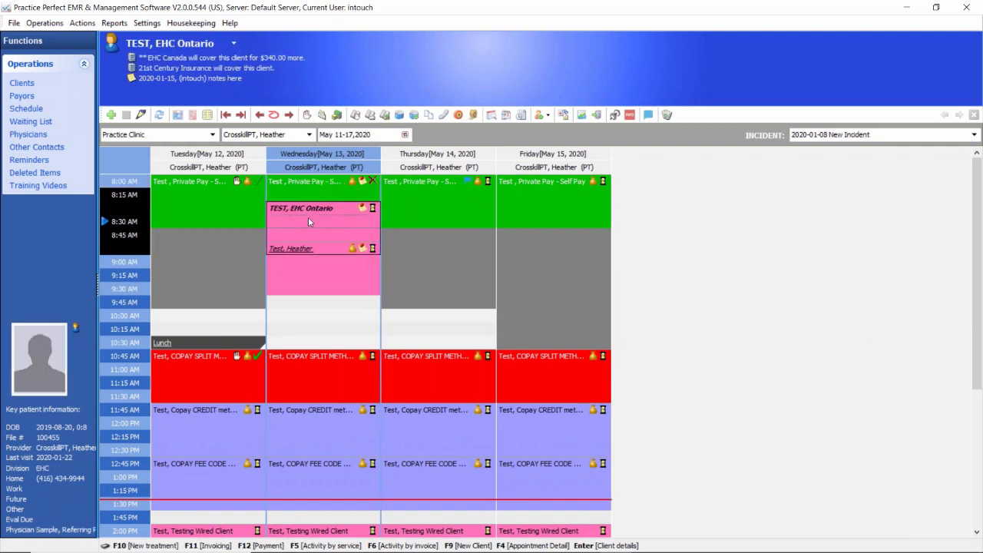
pyautogui.click(312, 189)
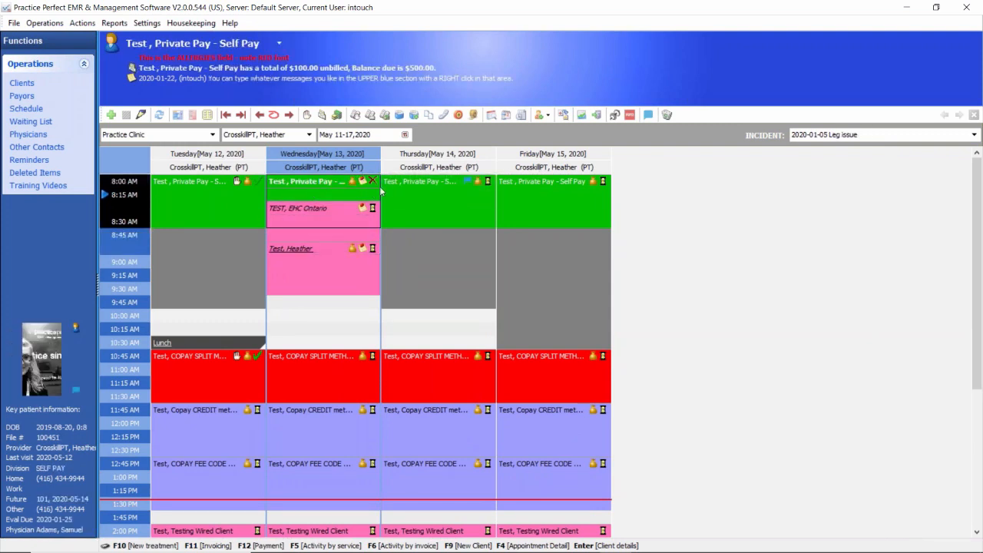
# Step: Move the EHC Ontario appointment to 10:00 AM on Wednesday, May 13
pyautogui.moveTo(317, 209); pyautogui.dragTo(347, 316)
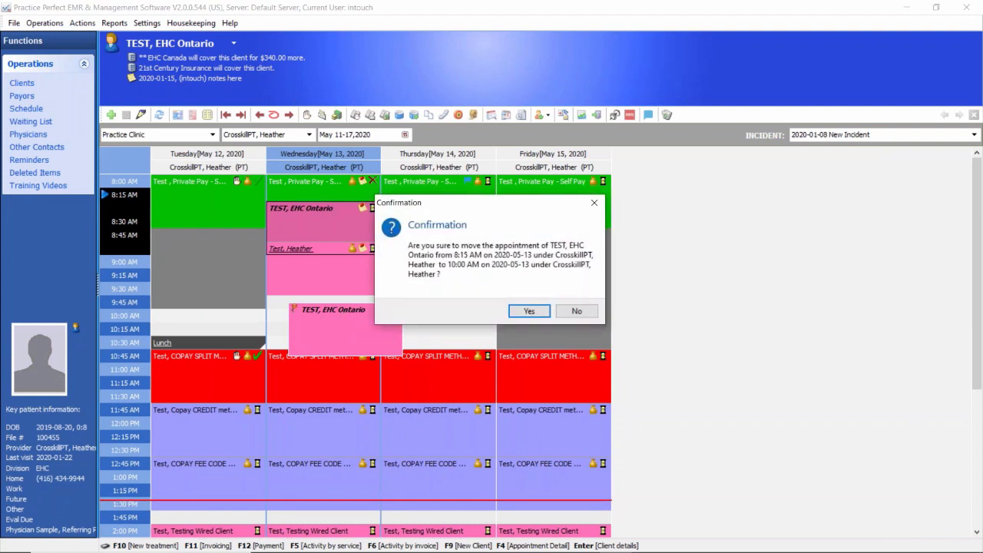
pyautogui.click(527, 310)
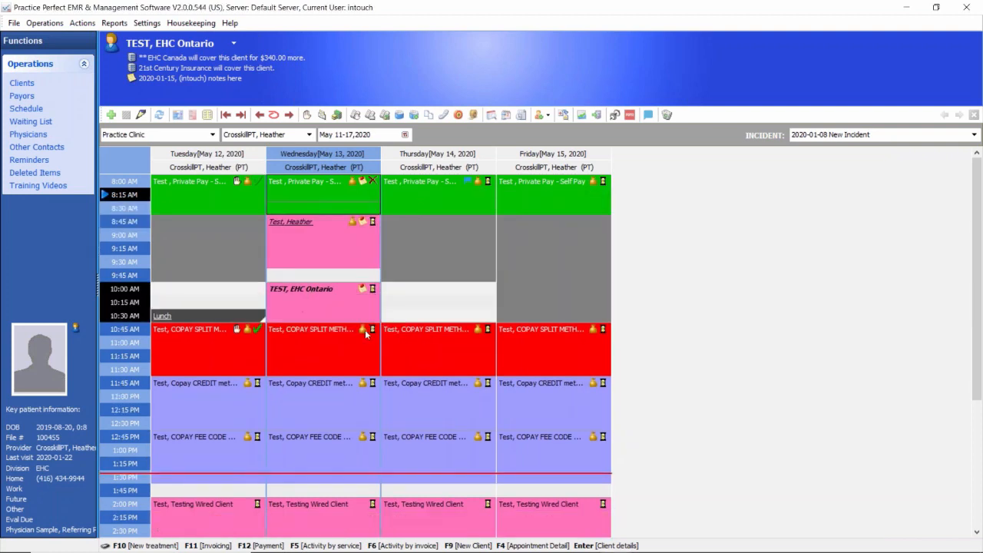
# Step: View the patient list in a new appointment at the cancelled Wednesday 8:00 AM slot, and discard the appointment
pyautogui.click(277, 186)
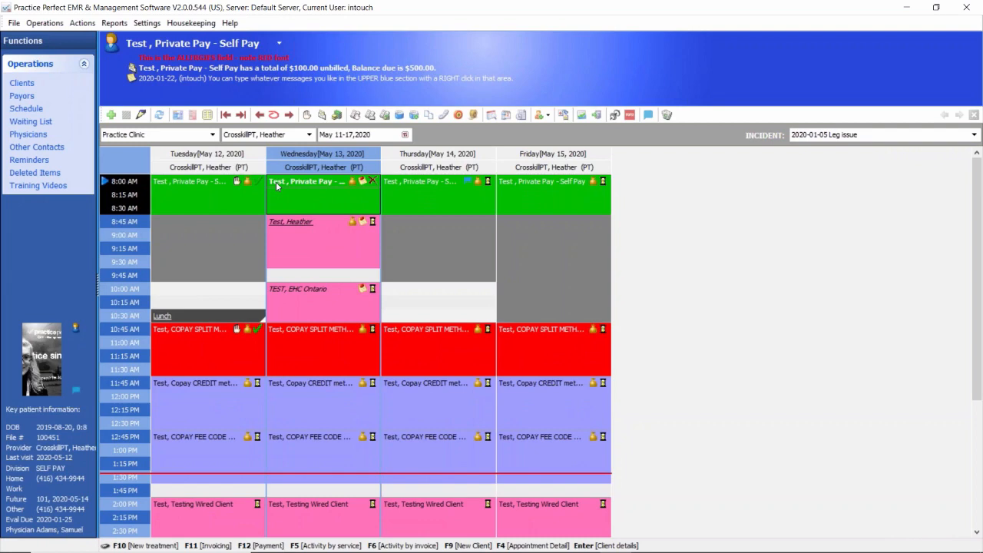
pyautogui.click(112, 115)
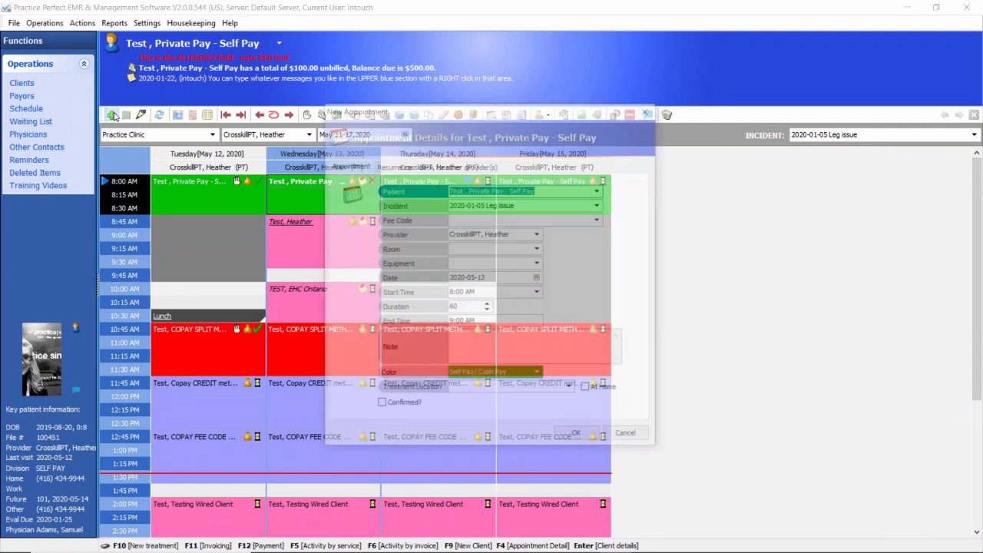
pyautogui.click(600, 190)
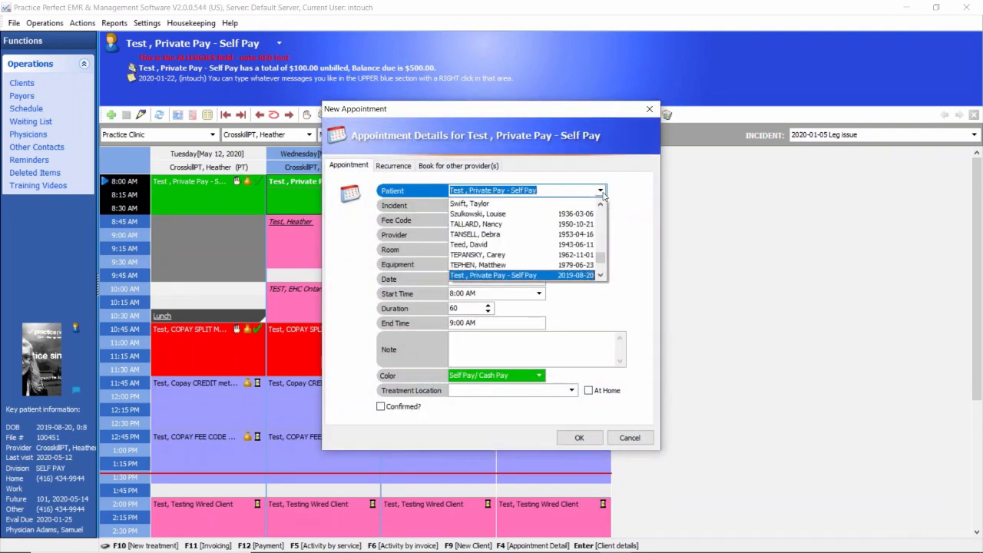
pyautogui.click(600, 190)
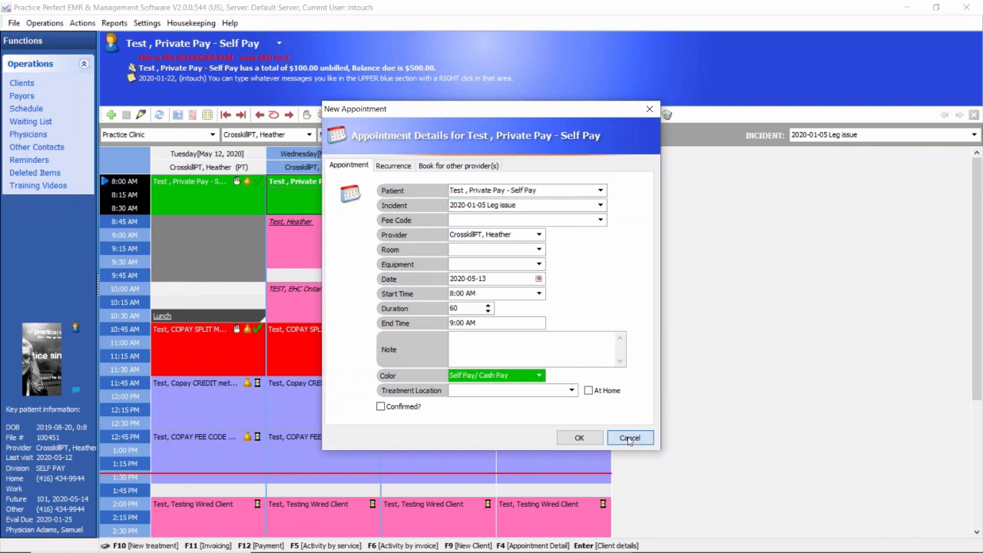
pyautogui.click(630, 438)
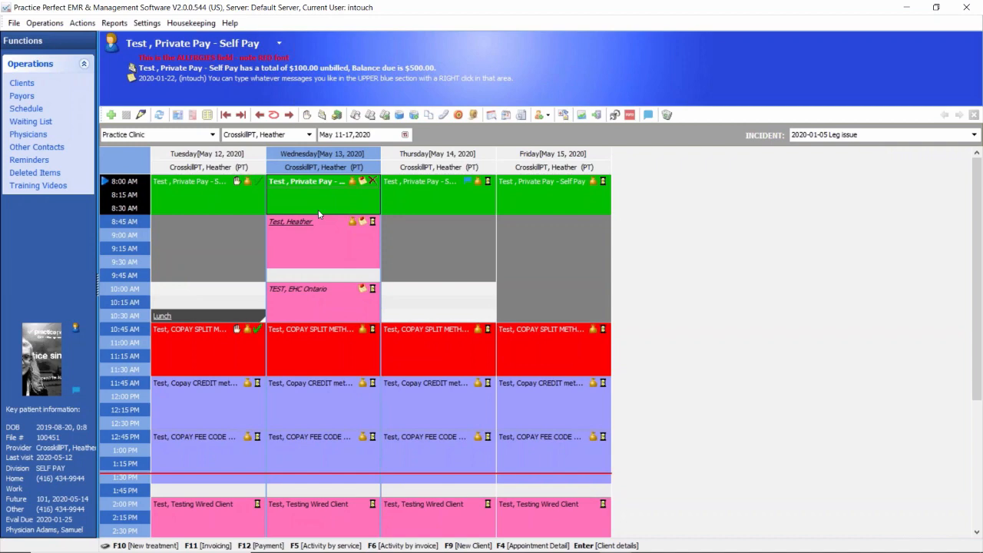
# Step: Turn off "Show Cancellations on screen" in the scheduler's Appointment Cell settings and save
pyautogui.click(147, 23)
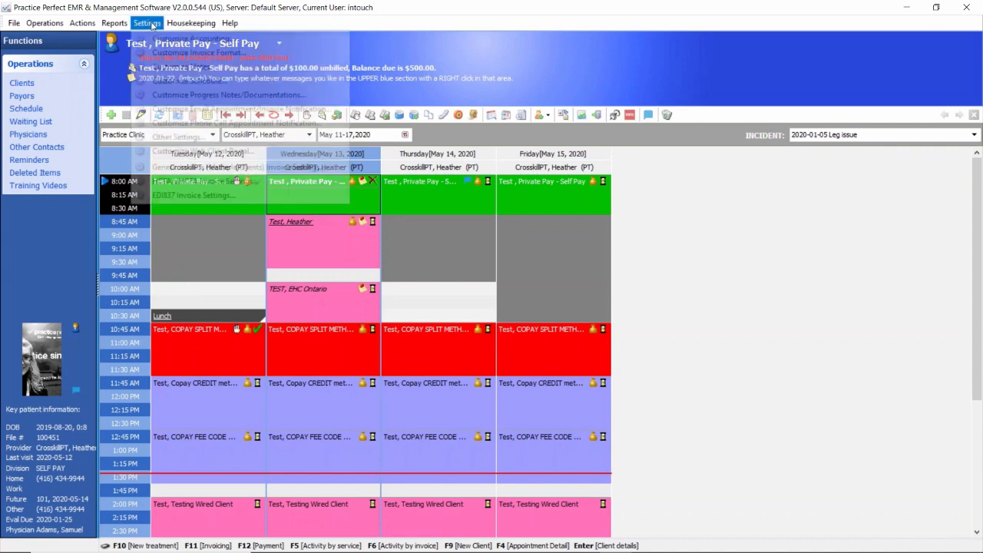
pyautogui.click(162, 79)
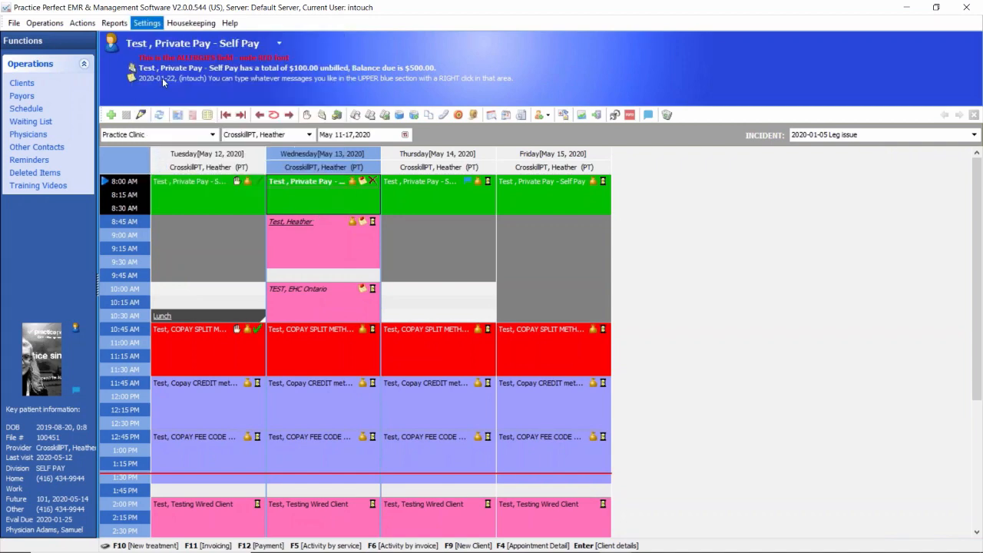
pyautogui.click(326, 305)
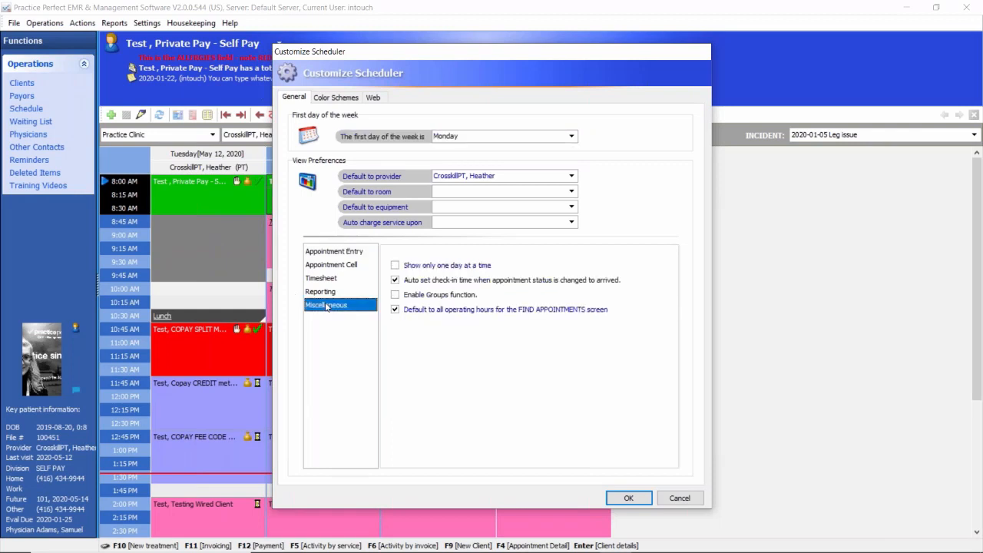
pyautogui.click(322, 268)
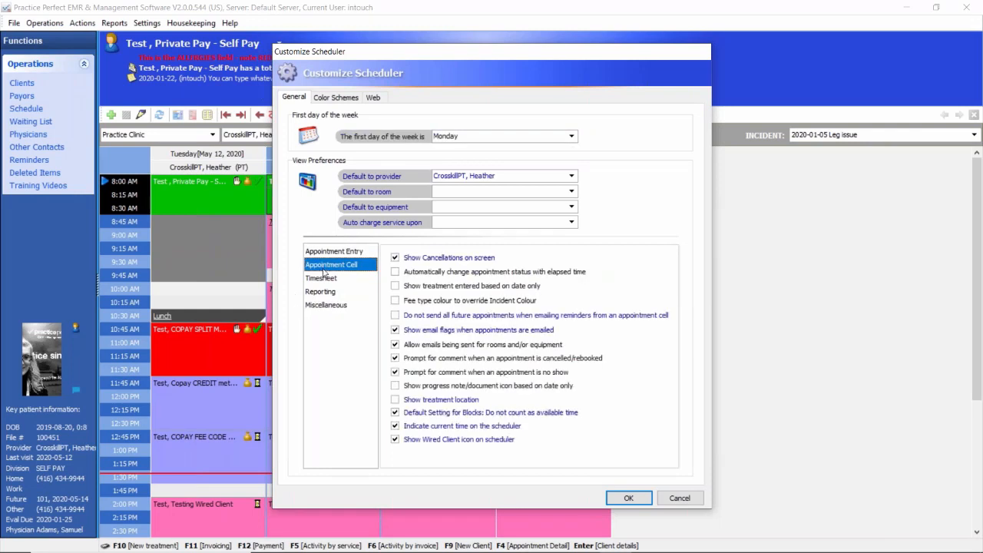
pyautogui.click(395, 258)
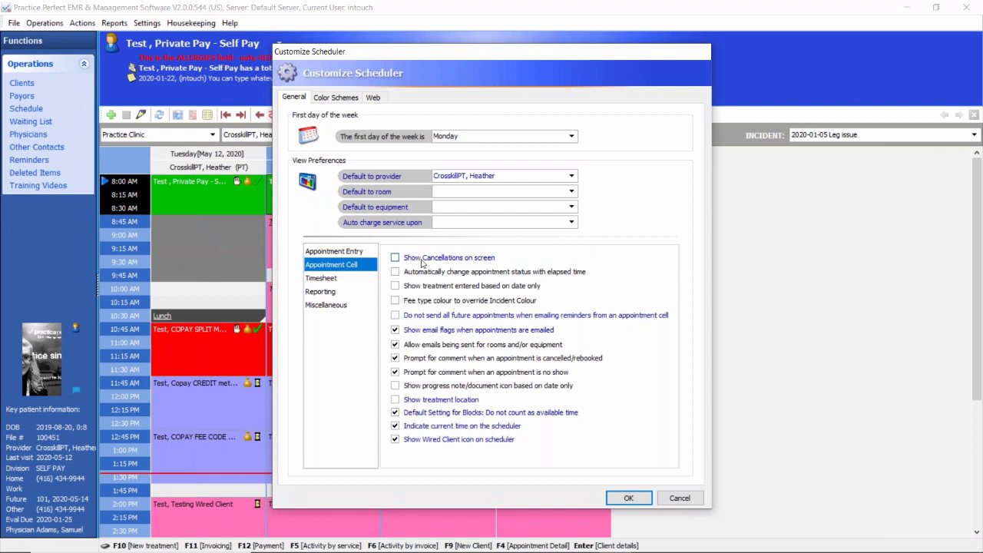
pyautogui.click(628, 497)
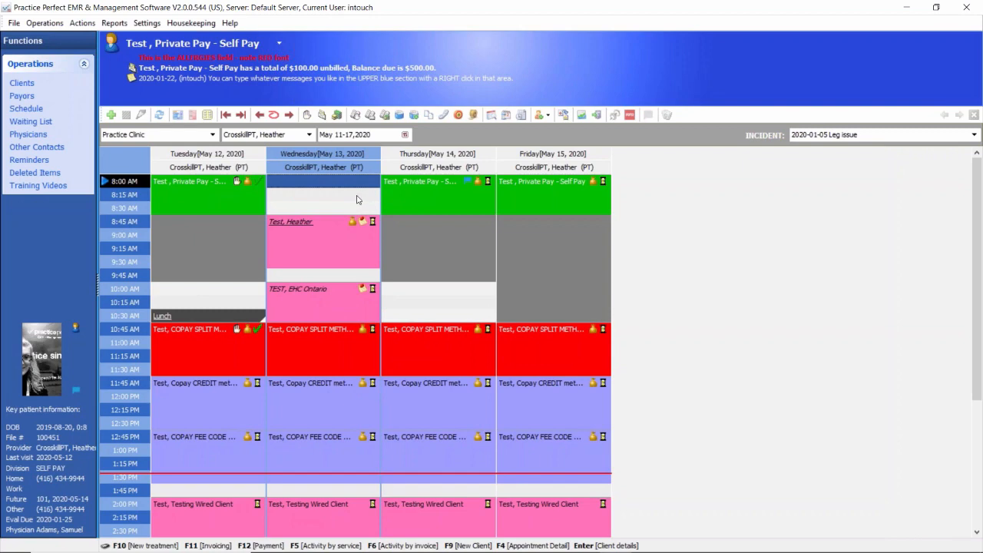
# Step: Turn "Show Cancellations on screen" back on in the scheduler's Appointment Cell settings and save
pyautogui.click(141, 24)
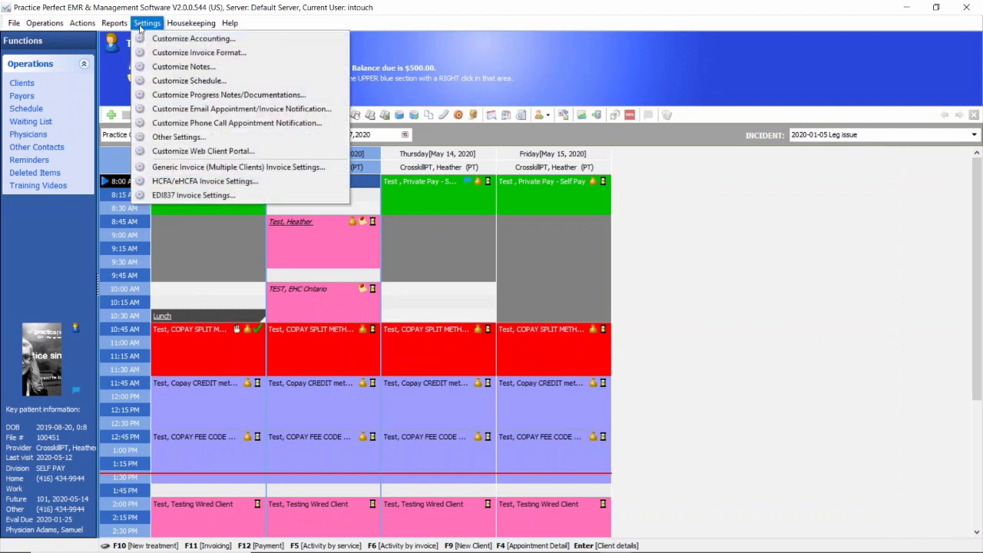
pyautogui.click(172, 81)
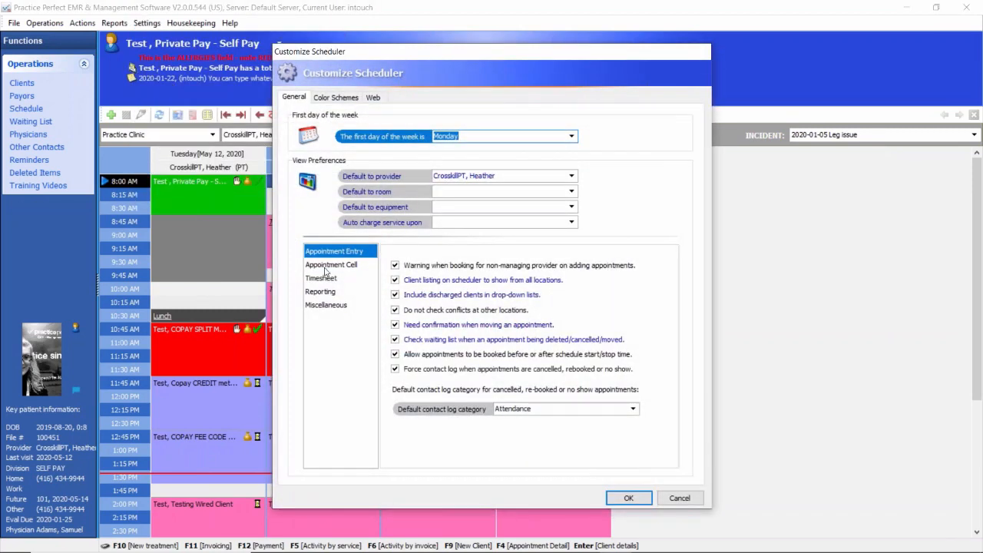
pyautogui.click(326, 265)
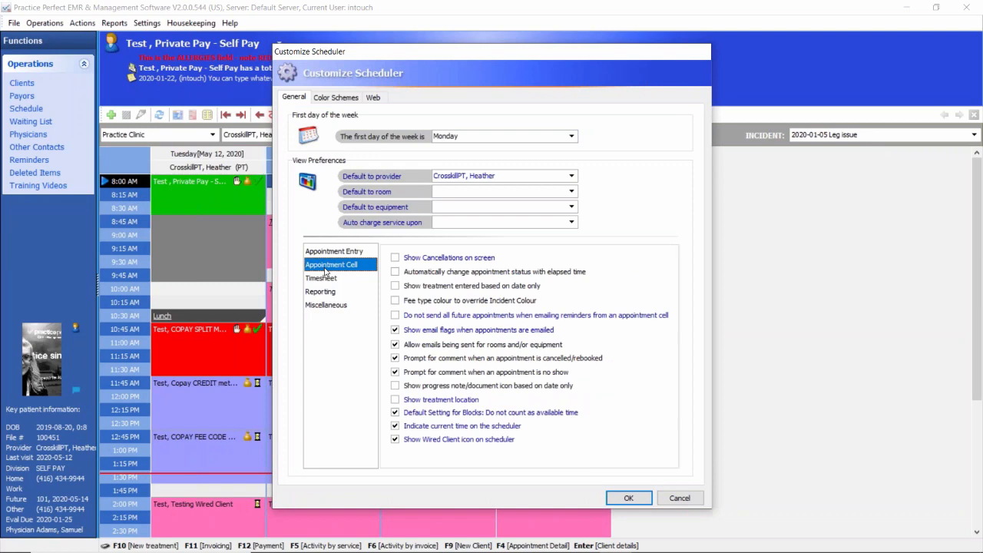
pyautogui.click(394, 257)
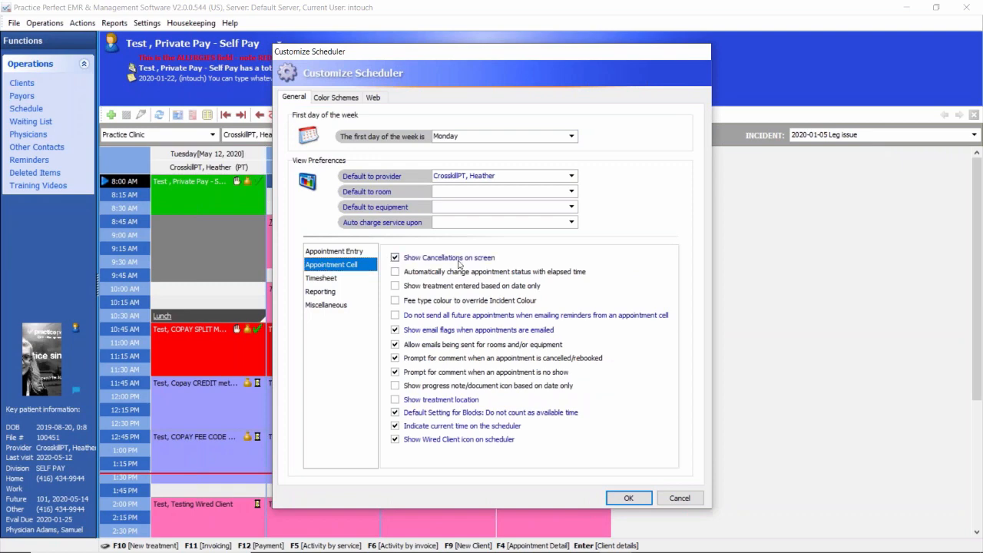
pyautogui.click(627, 497)
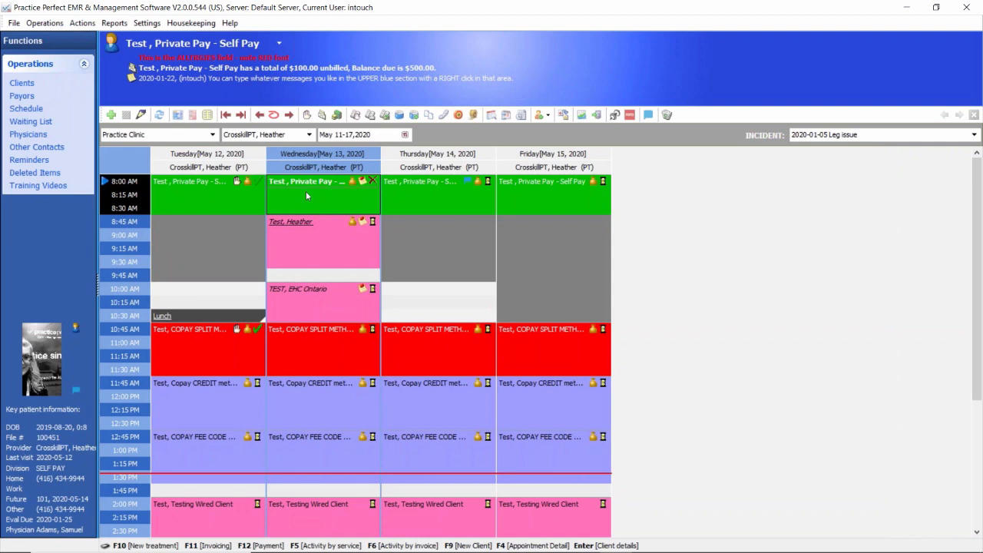
# Step: View the cancelled appointment's status choices and the "Automatically change appointment status with elapsed time" scheduler option, closing the settings without saving
pyautogui.click(374, 181)
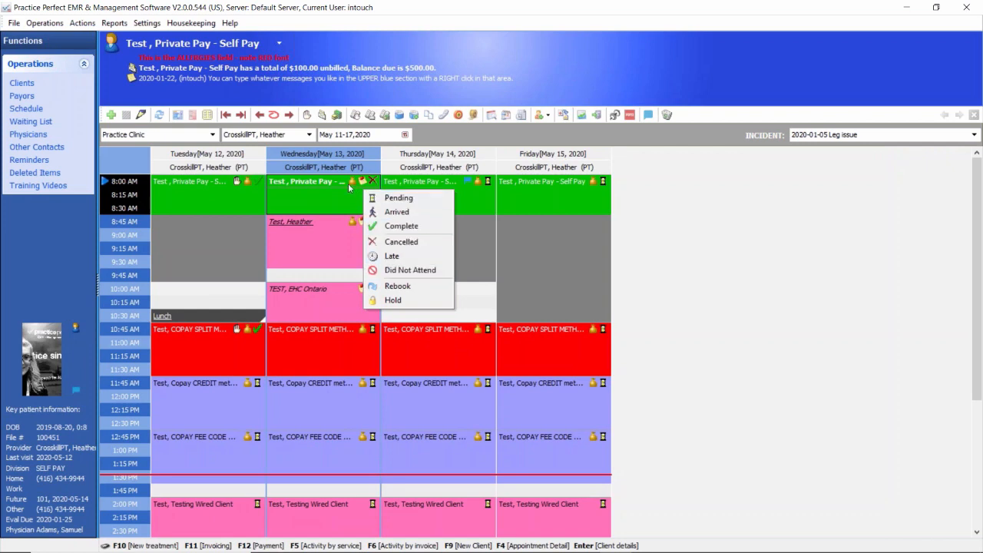
pyautogui.click(319, 186)
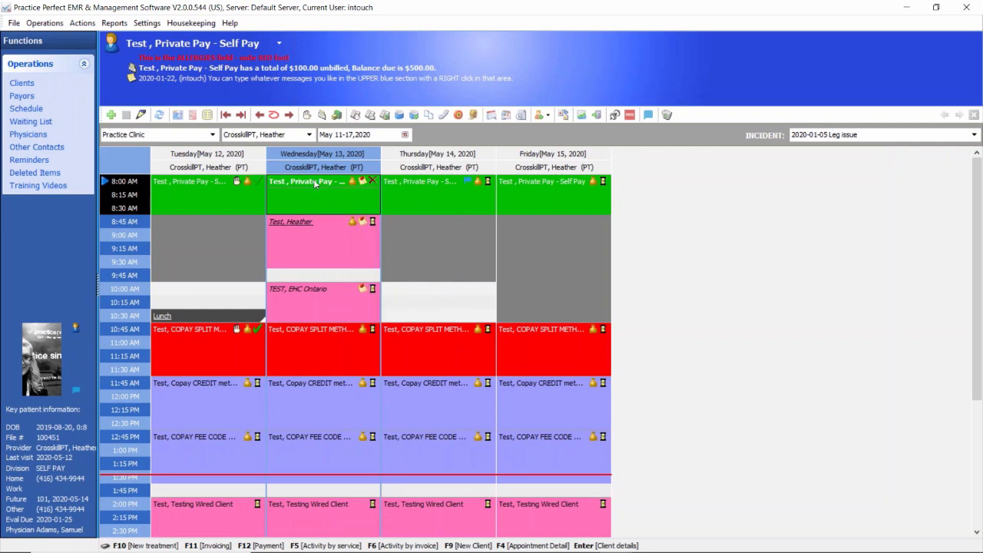
pyautogui.click(146, 23)
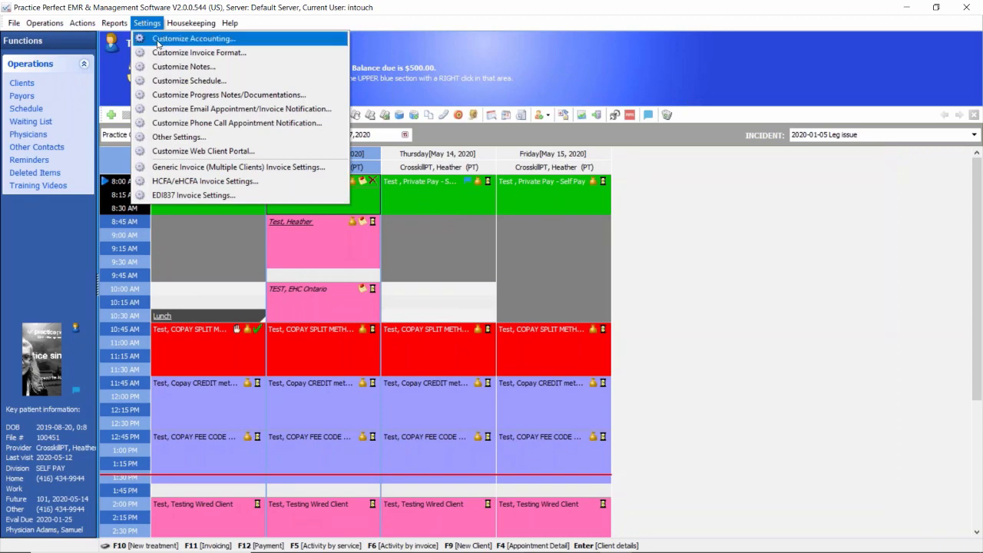
pyautogui.click(176, 81)
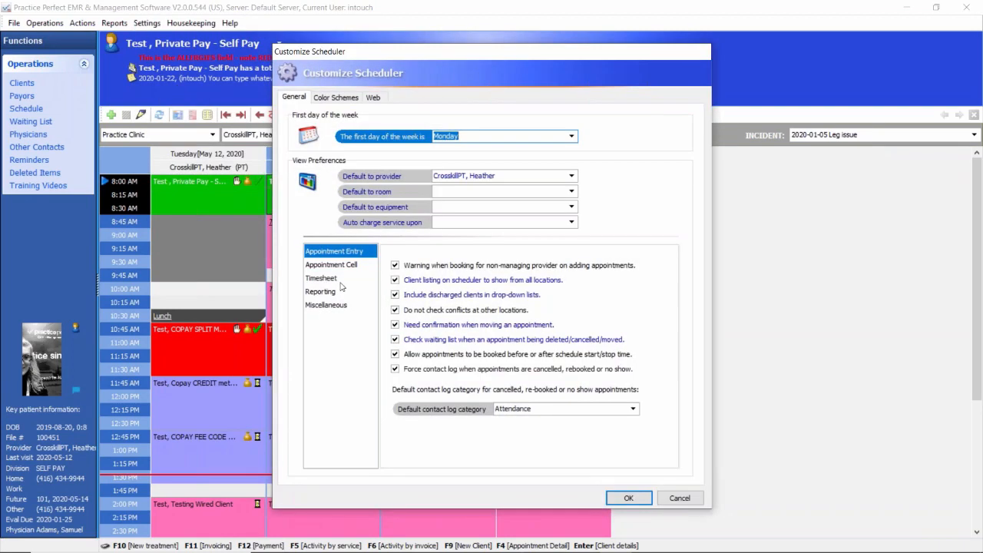
pyautogui.click(338, 267)
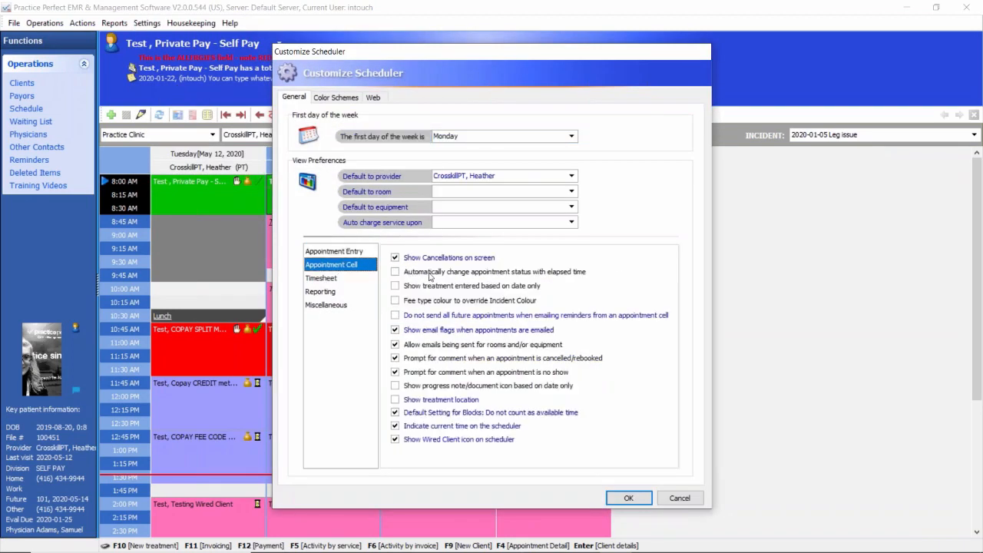
pyautogui.click(422, 273)
pyautogui.click(396, 272)
pyautogui.click(689, 499)
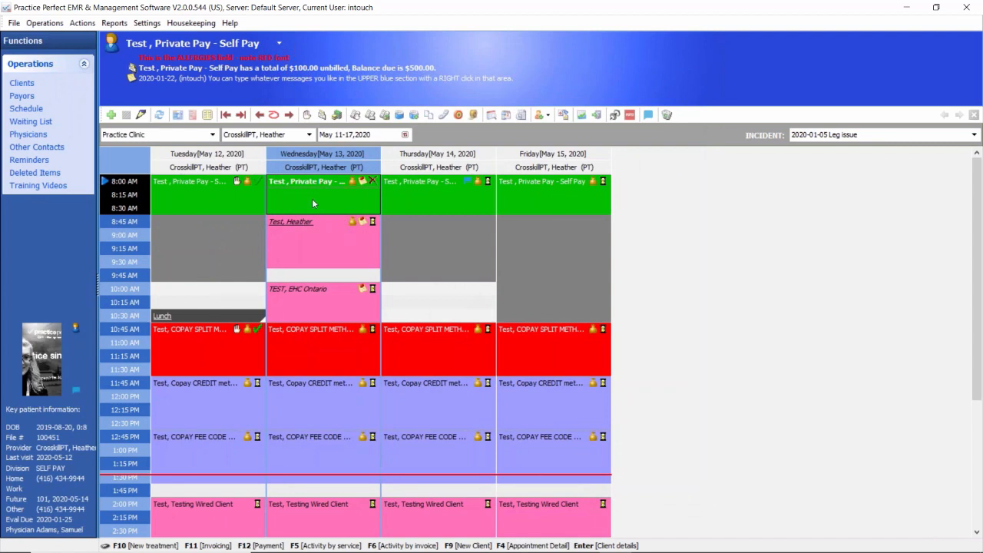
# Step: Review the status choices for the Wednesday 8:00 AM self-pay appointment and set its status to Arrived
pyautogui.click(374, 181)
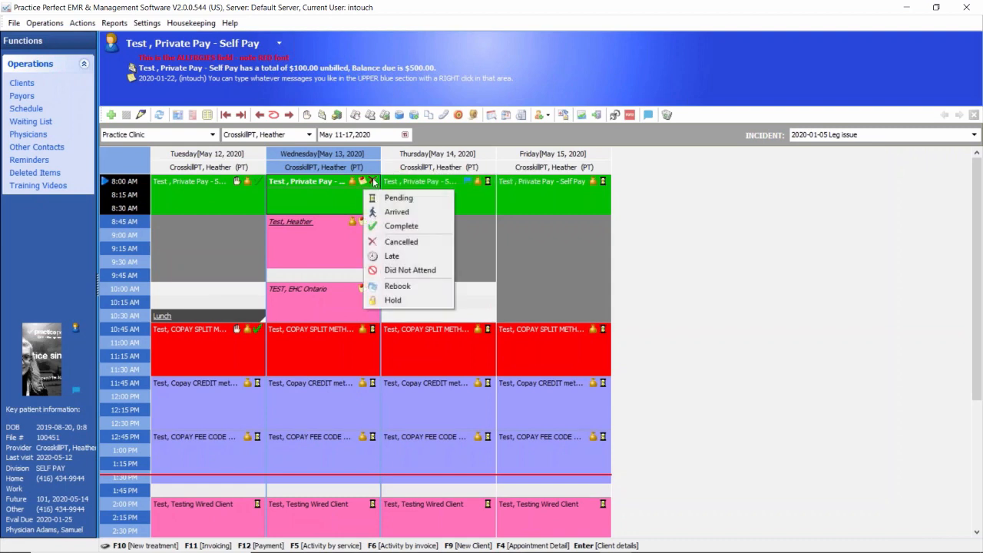
pyautogui.click(315, 197)
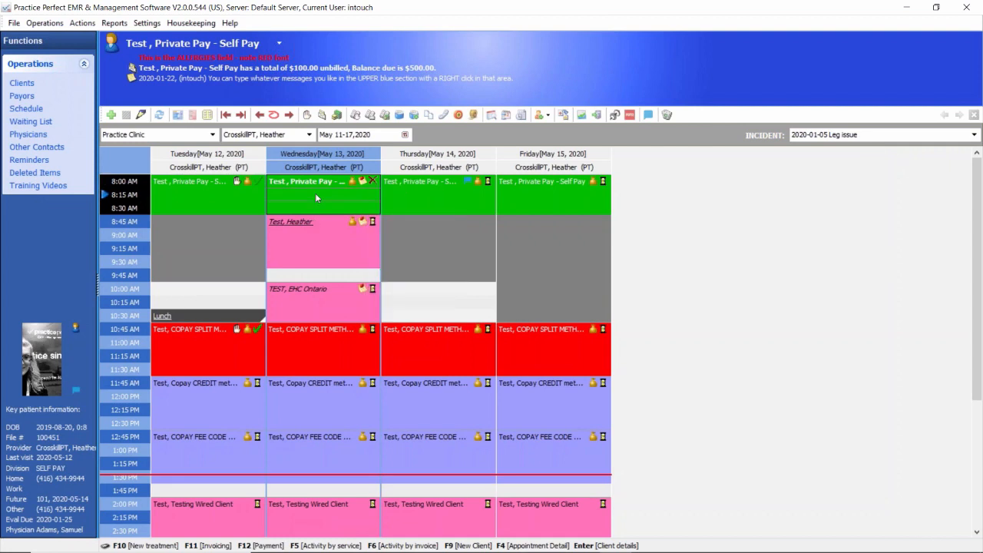
pyautogui.click(372, 181)
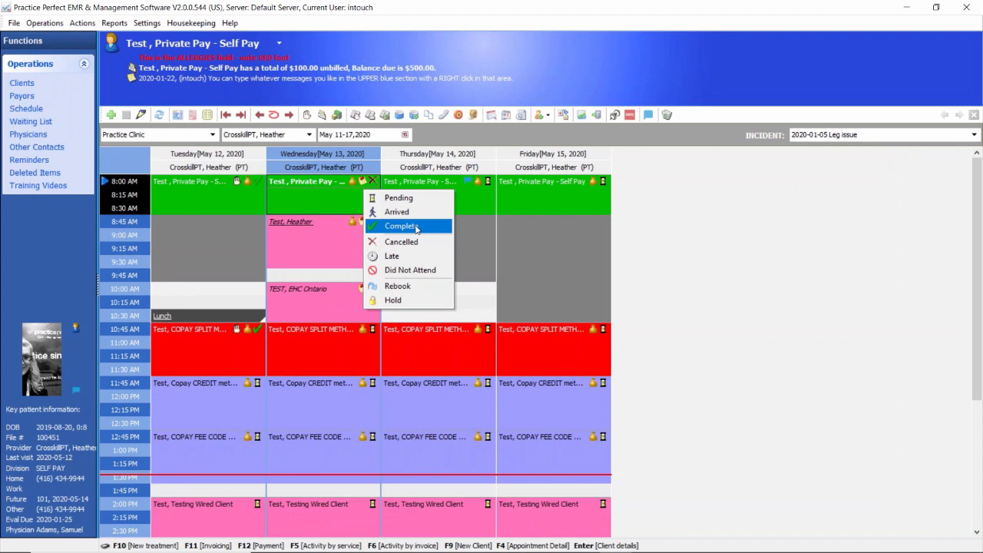
pyautogui.click(333, 198)
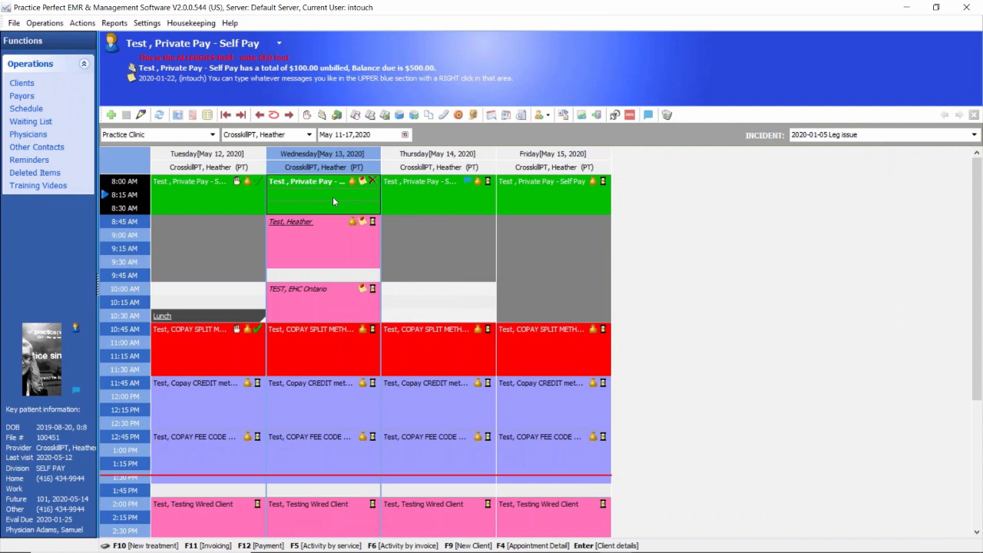
pyautogui.click(373, 182)
pyautogui.click(401, 214)
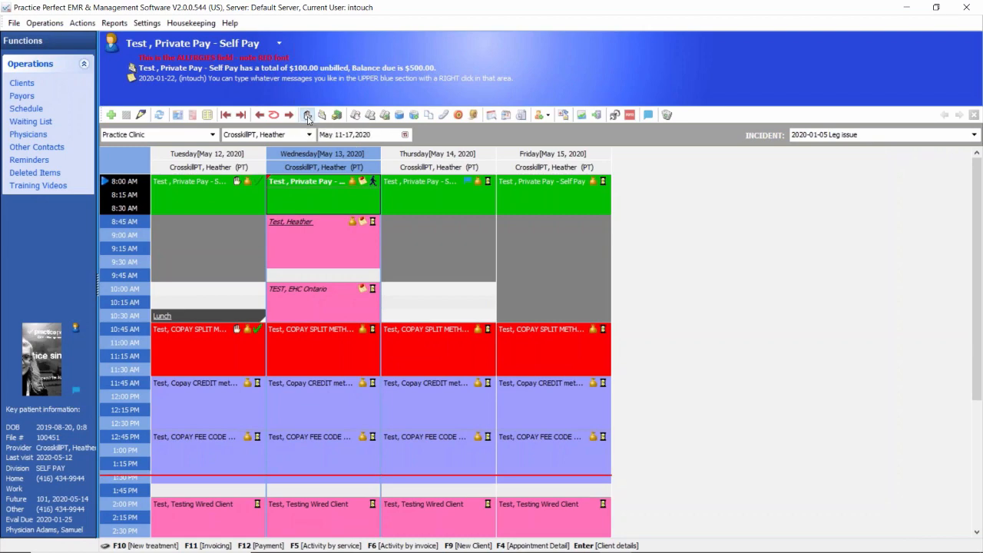
# Step: View the new treatment form for the Wednesday 8:00 AM self-pay appointment and cancel it without adding anything
pyautogui.click(307, 119)
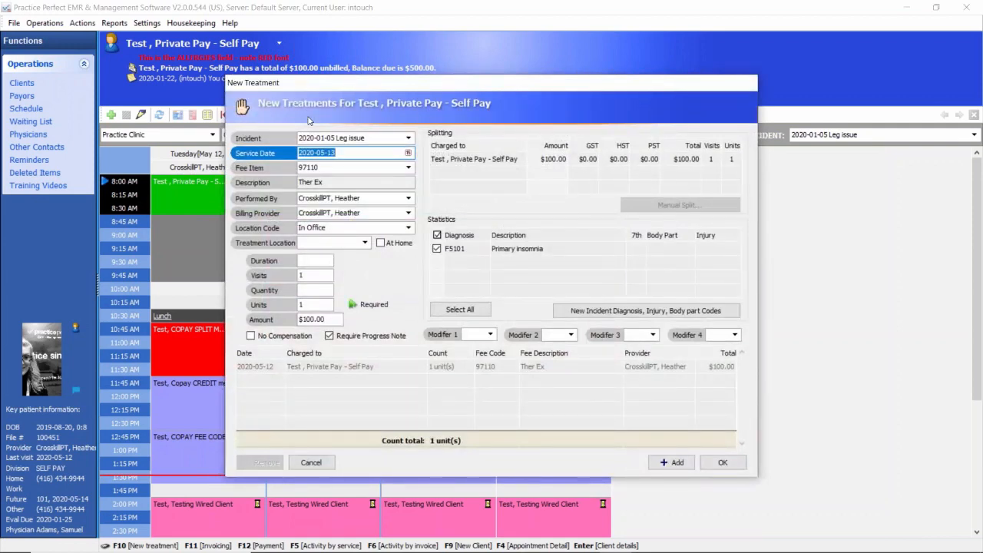
pyautogui.moveTo(455, 84); pyautogui.dragTo(605, 56)
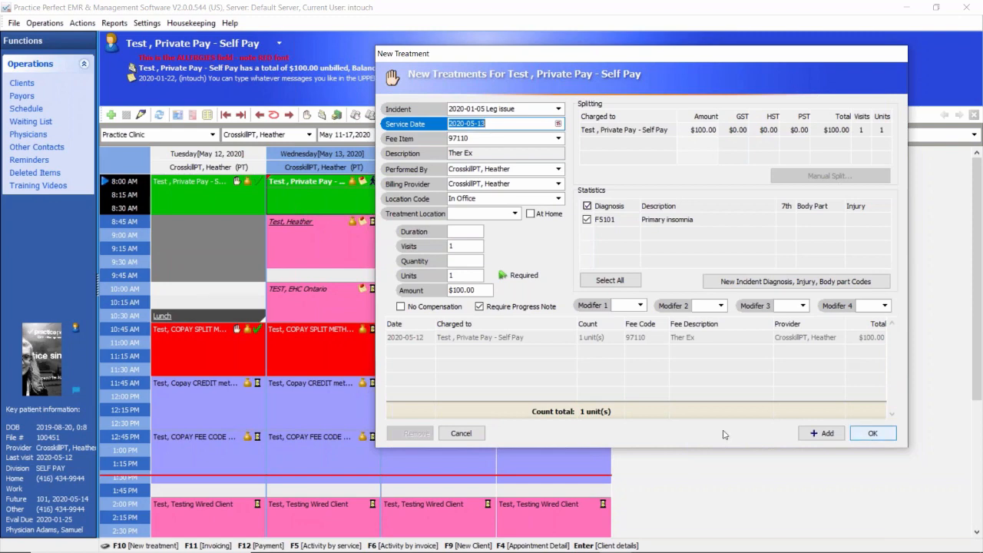
pyautogui.click(461, 433)
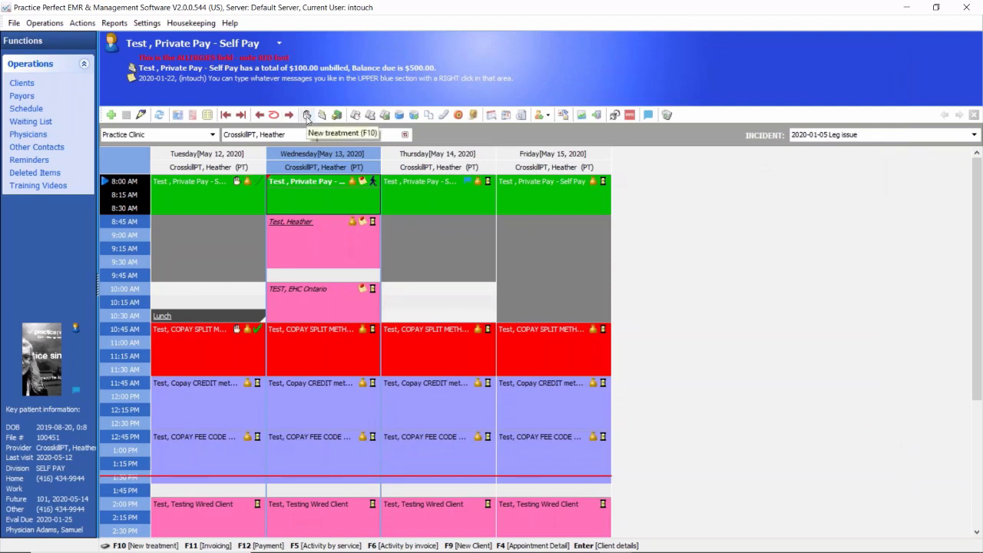
# Step: Review the new treatment's incident, service date, fee item, performing and billing providers, duration, visits and units for the Wednesday 8:00 AM self-pay appointment
pyautogui.click(307, 116)
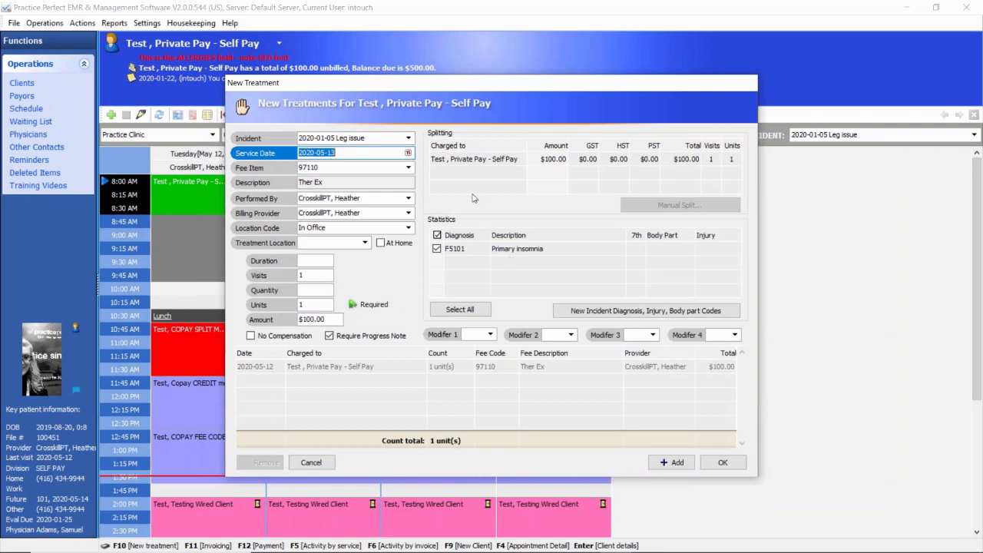
pyautogui.click(355, 139)
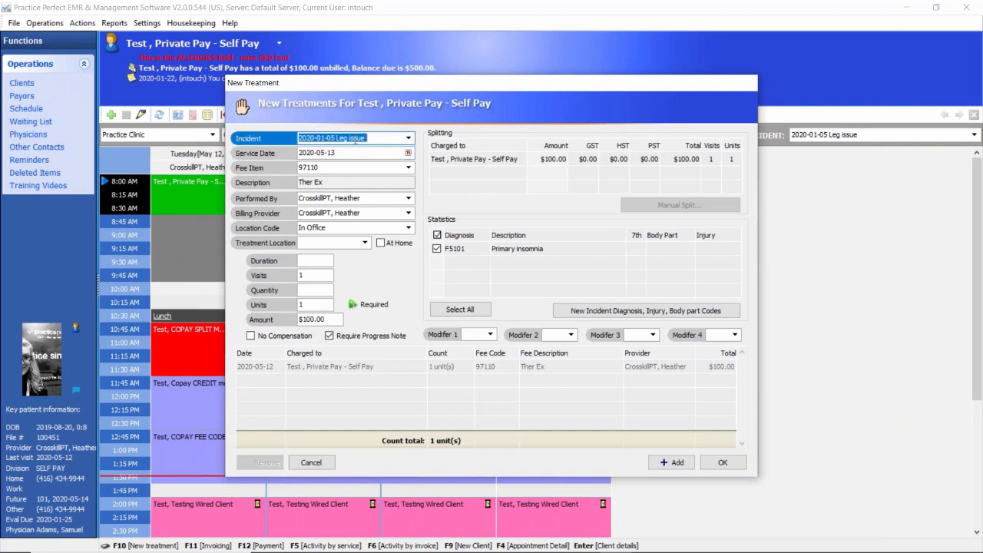
pyautogui.click(346, 153)
pyautogui.click(338, 168)
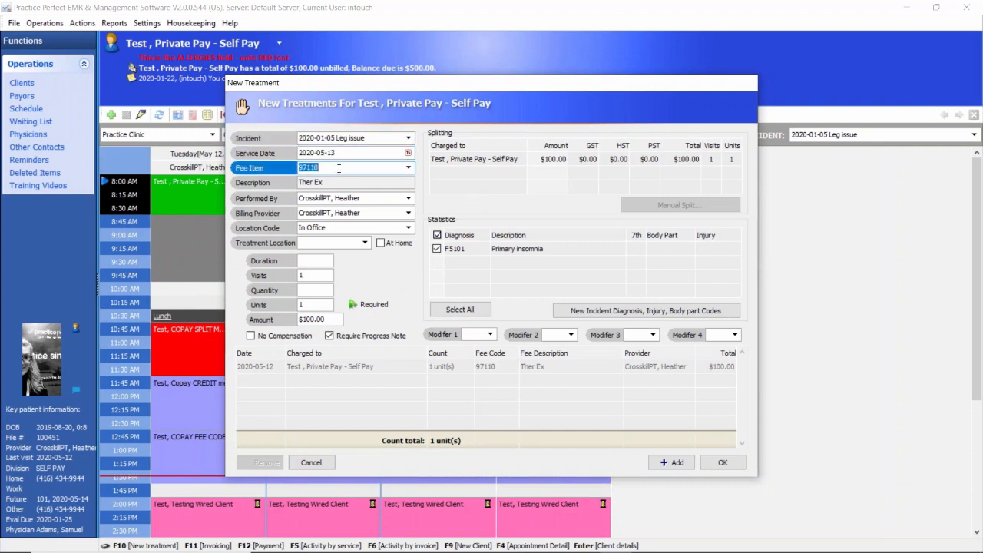
pyautogui.click(408, 167)
pyautogui.click(365, 199)
pyautogui.click(365, 213)
pyautogui.click(365, 199)
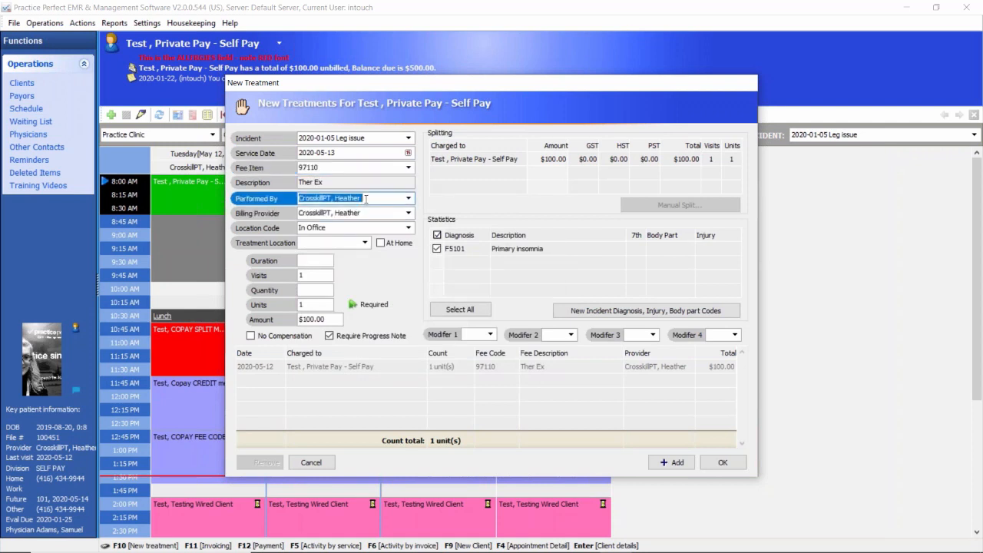
pyautogui.click(365, 213)
pyautogui.click(365, 199)
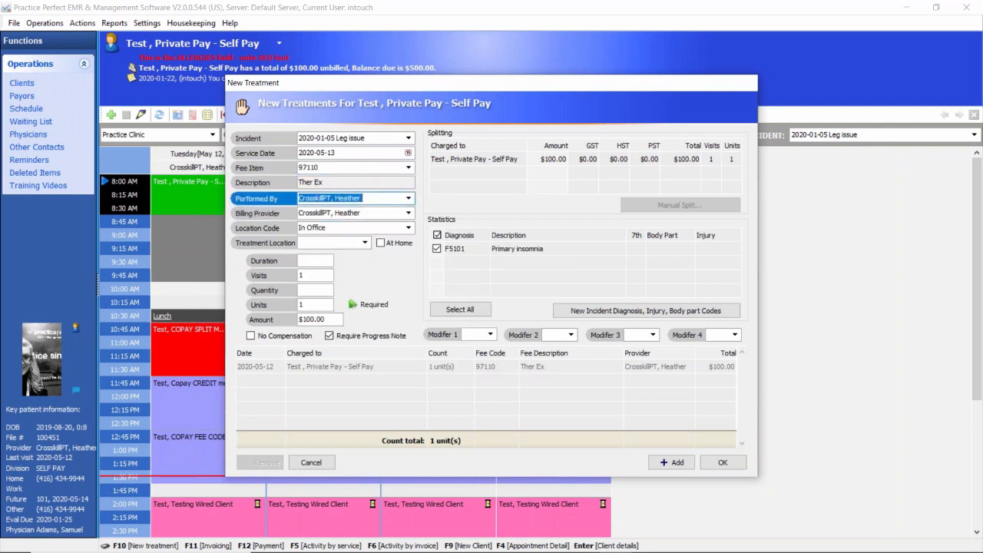
pyautogui.click(363, 214)
pyautogui.doubleClick(365, 212)
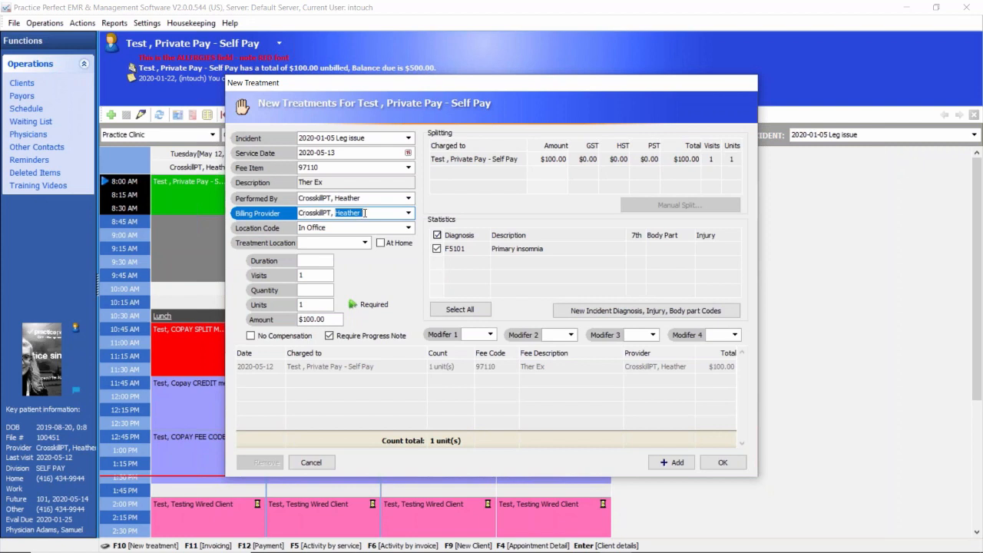
pyautogui.click(365, 213)
pyautogui.click(308, 261)
pyautogui.click(313, 275)
pyautogui.click(316, 305)
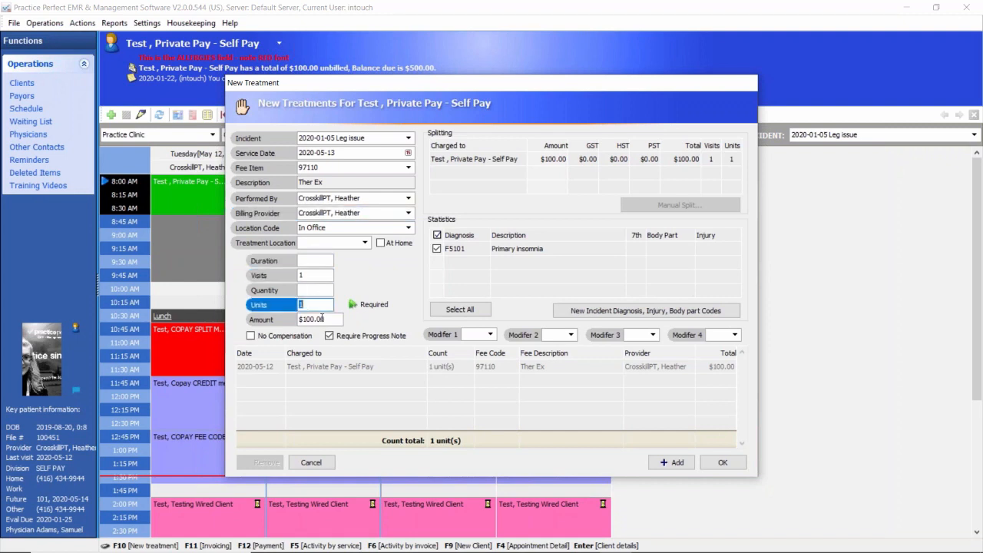
# Step: Try a treatment amount of 150.0 and set it back to 100
pyautogui.click(323, 319)
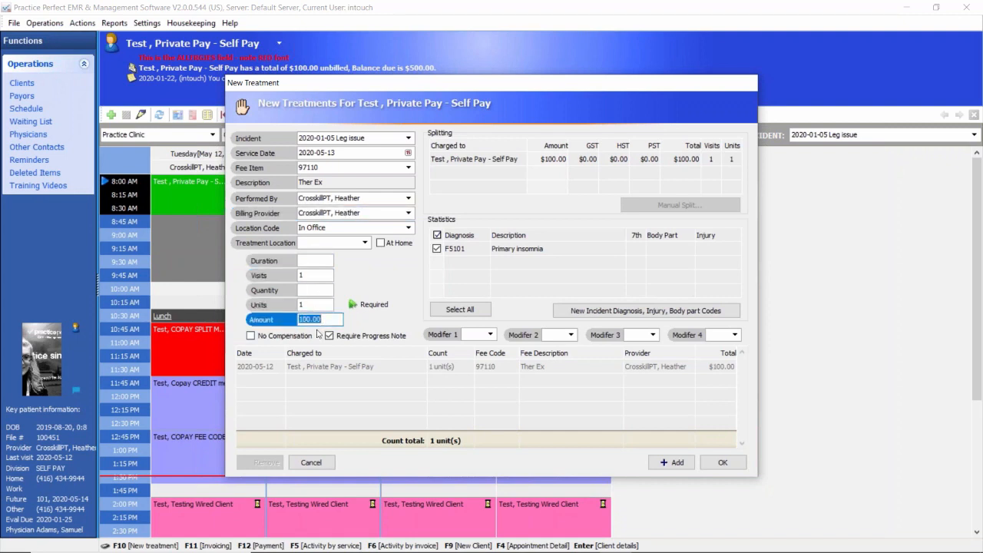
pyautogui.write('150.0')
pyautogui.click(309, 306)
pyautogui.click(328, 320)
pyautogui.write('100')
pyautogui.click(325, 306)
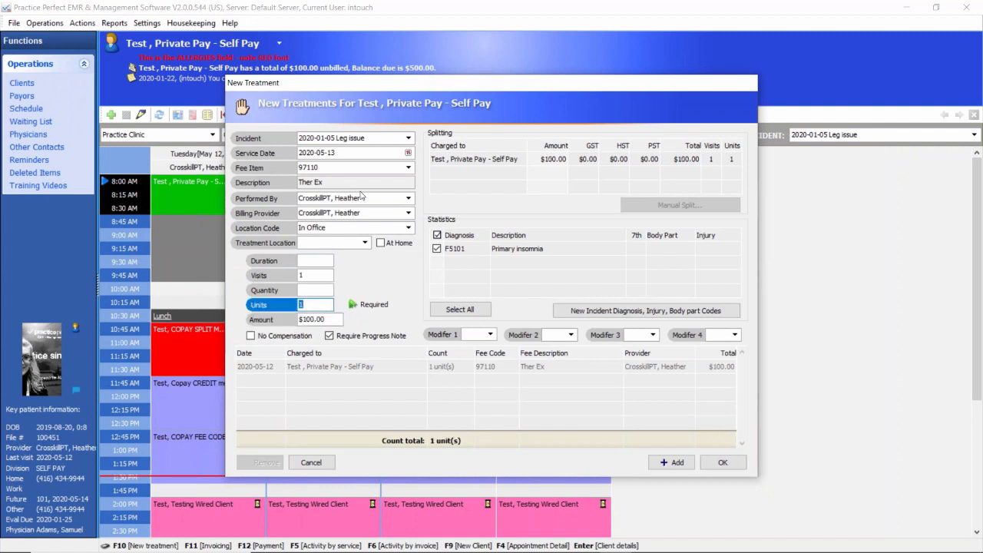
# Step: Examine the treatment's charge splitting, the Modifier 1 setting and the F5101 Primary insomnia diagnosis
pyautogui.click(509, 162)
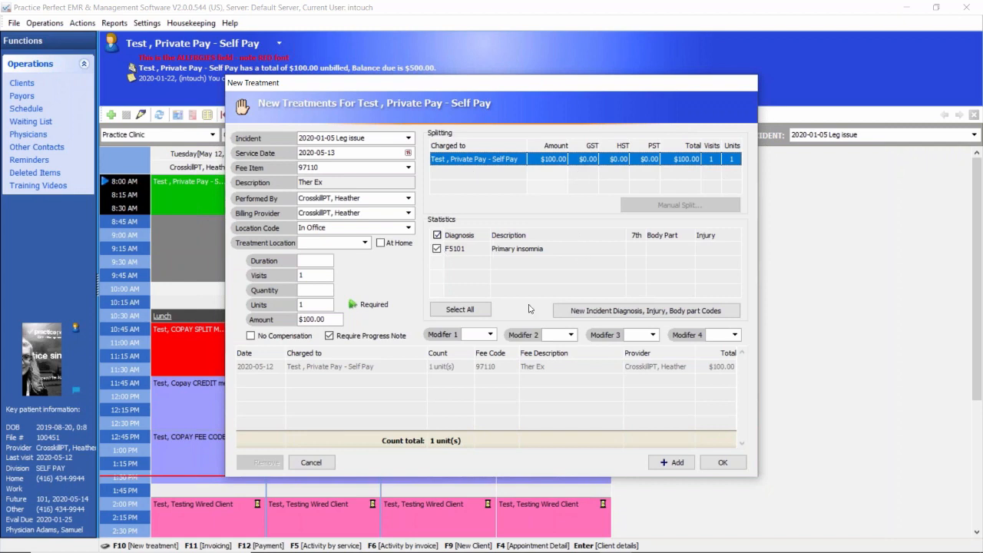
pyautogui.click(489, 336)
pyautogui.click(489, 334)
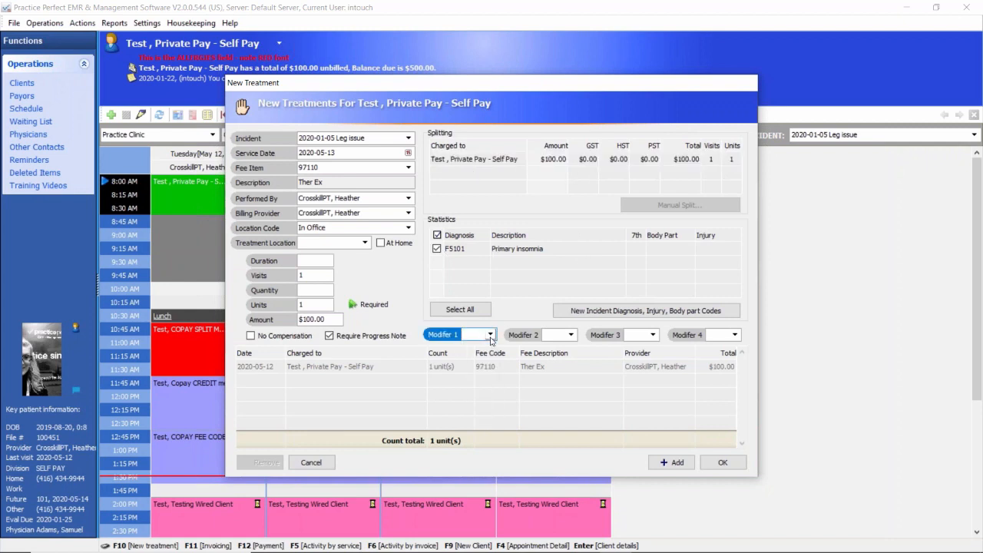
pyautogui.click(520, 250)
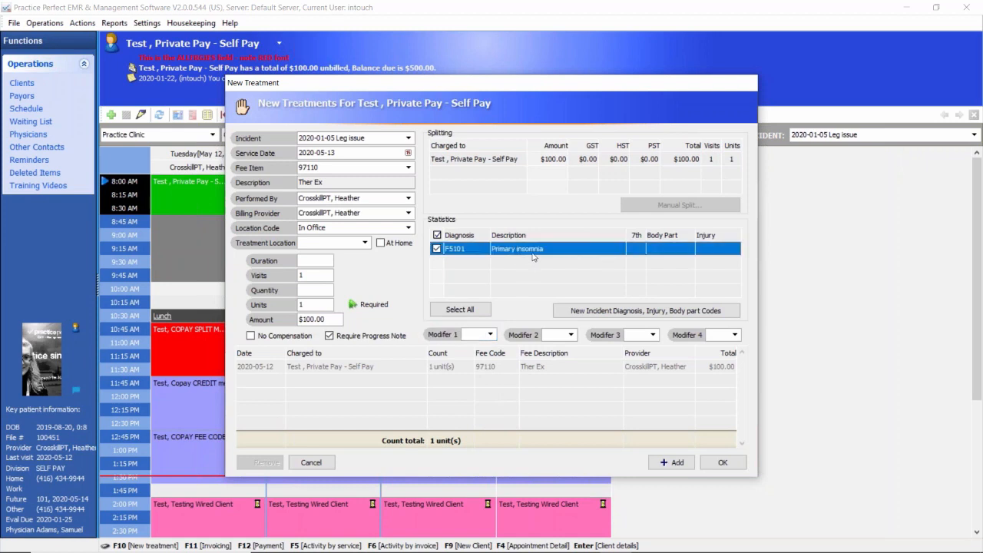
# Step: Set the treatment duration to 30 and add the 97110 Ther Ex charge for 2020-05-13 to the treatment list
pyautogui.click(673, 463)
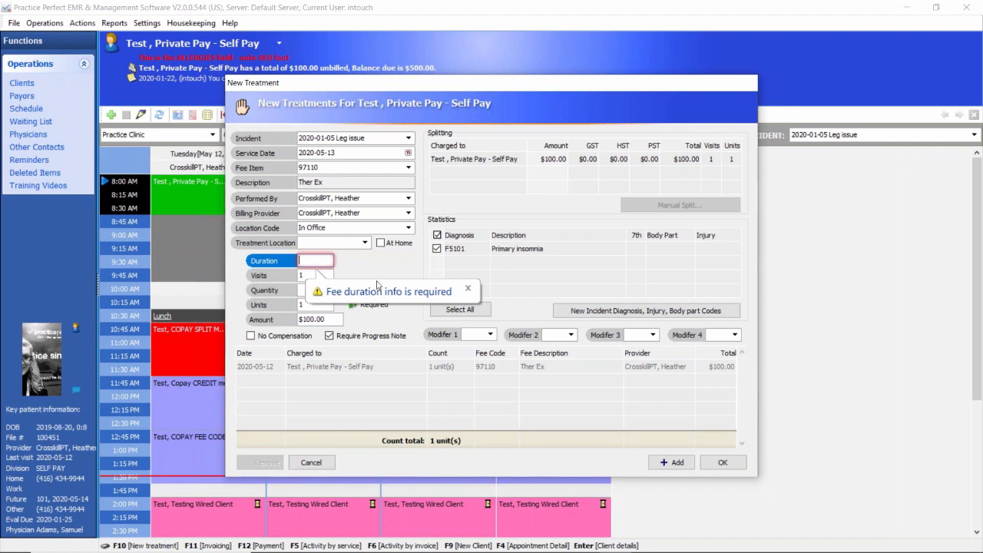
pyautogui.click(322, 268)
pyautogui.click(668, 463)
pyautogui.click(318, 262)
pyautogui.write('30')
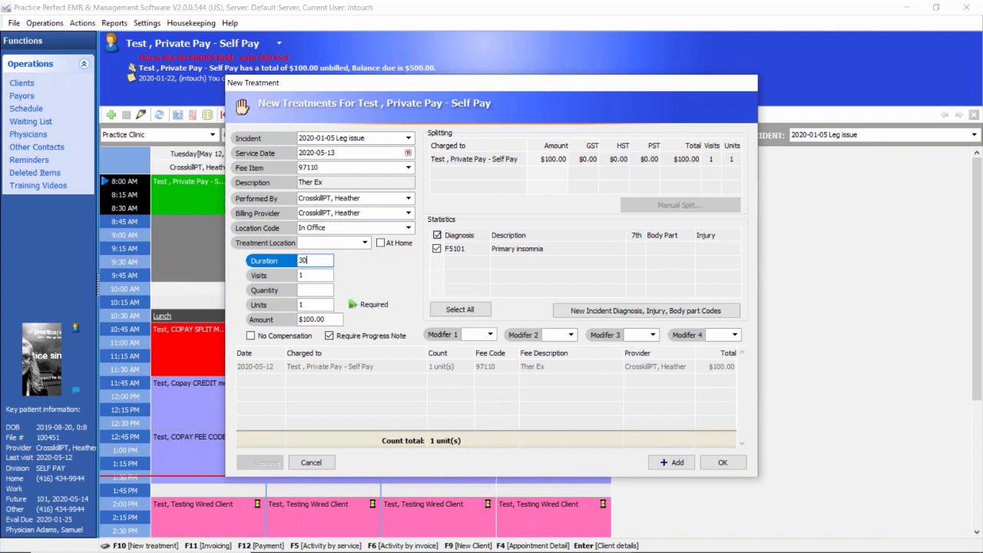
pyautogui.click(507, 270)
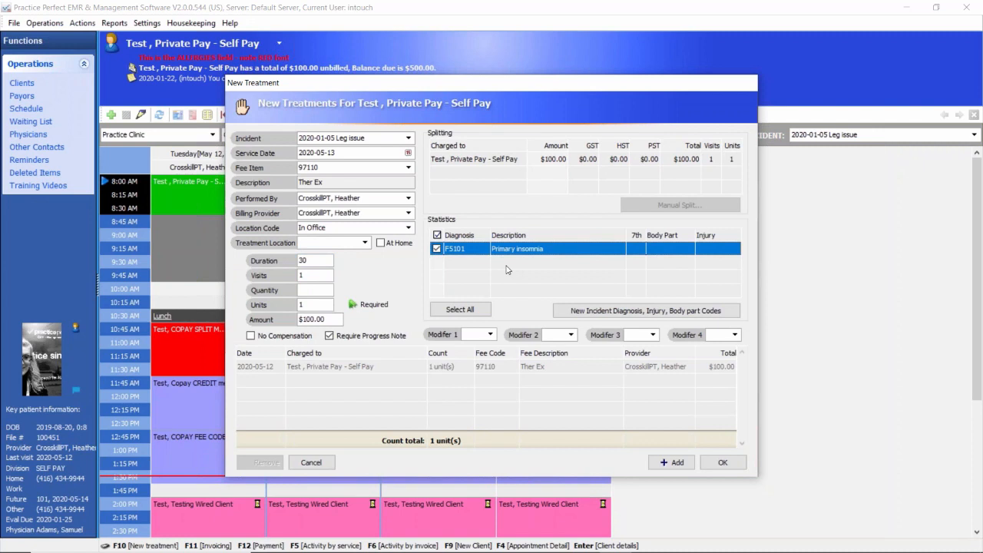
pyautogui.click(672, 462)
pyautogui.click(503, 384)
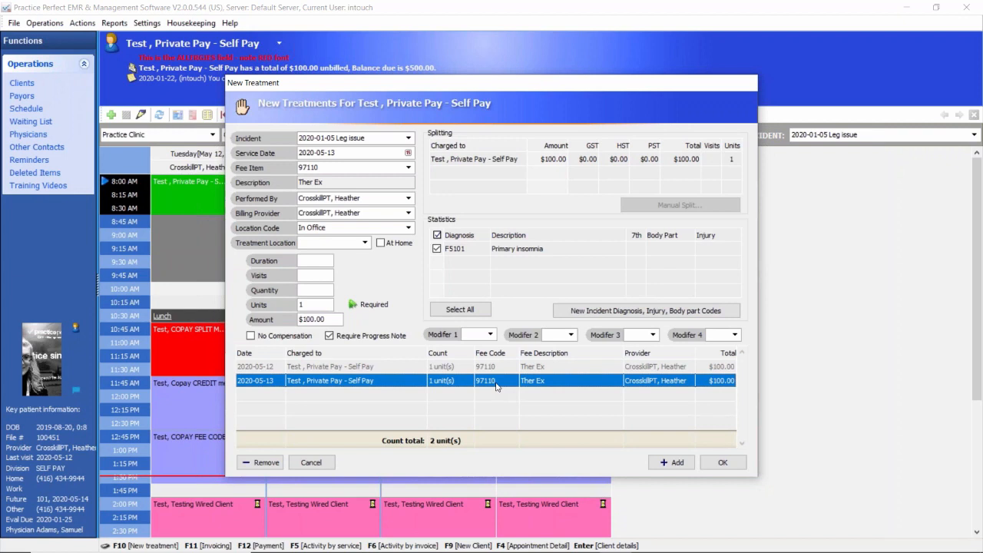
# Step: Add fee item 95851 ROM Extremity/Trunk for 2020-05-13, save the treatments, and reopen the treatment form to check the entries
pyautogui.click(409, 167)
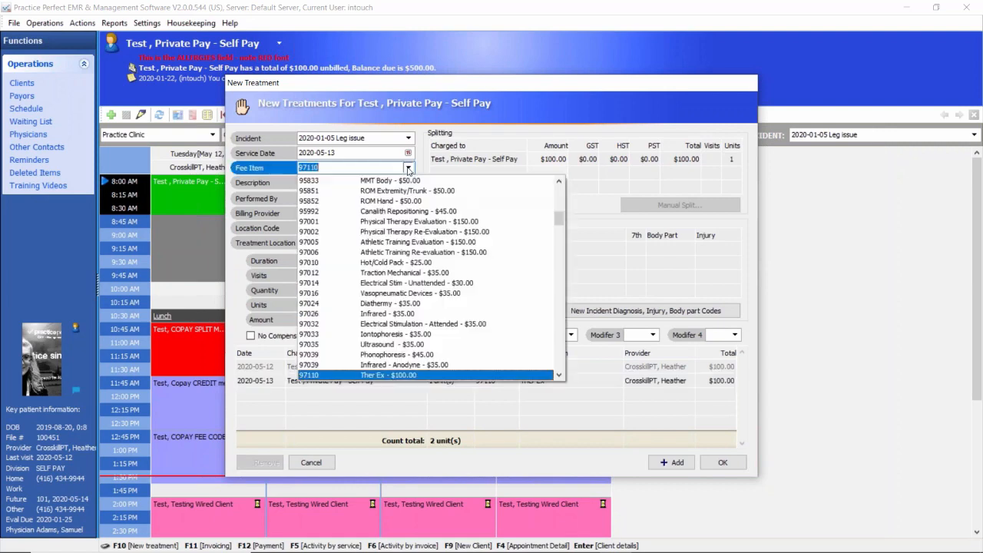
pyautogui.click(409, 169)
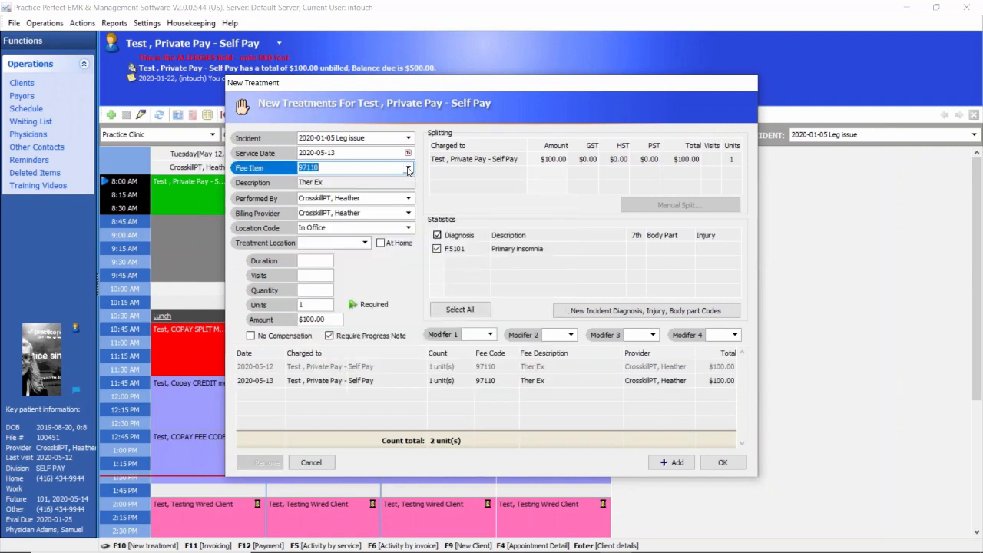
pyautogui.click(409, 170)
pyautogui.click(325, 194)
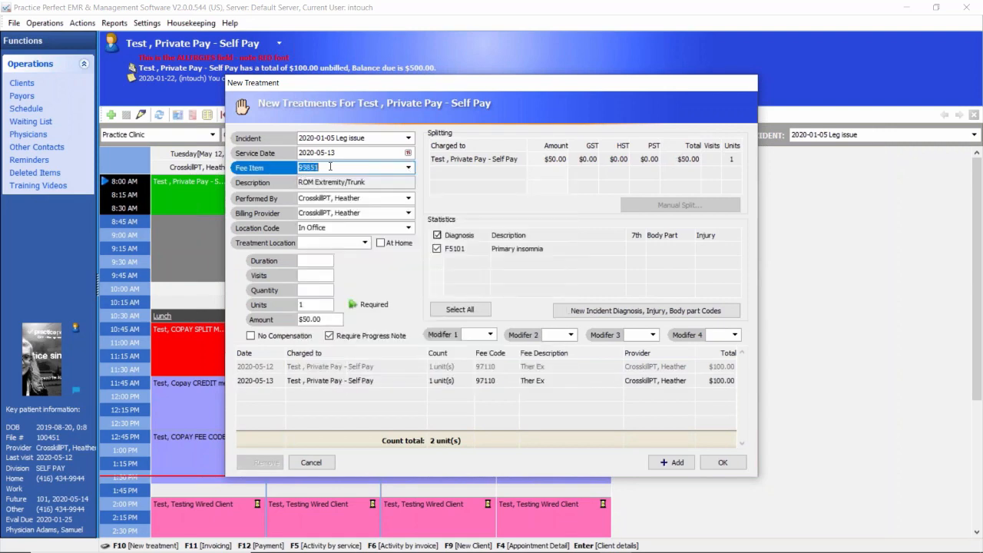
pyautogui.click(668, 461)
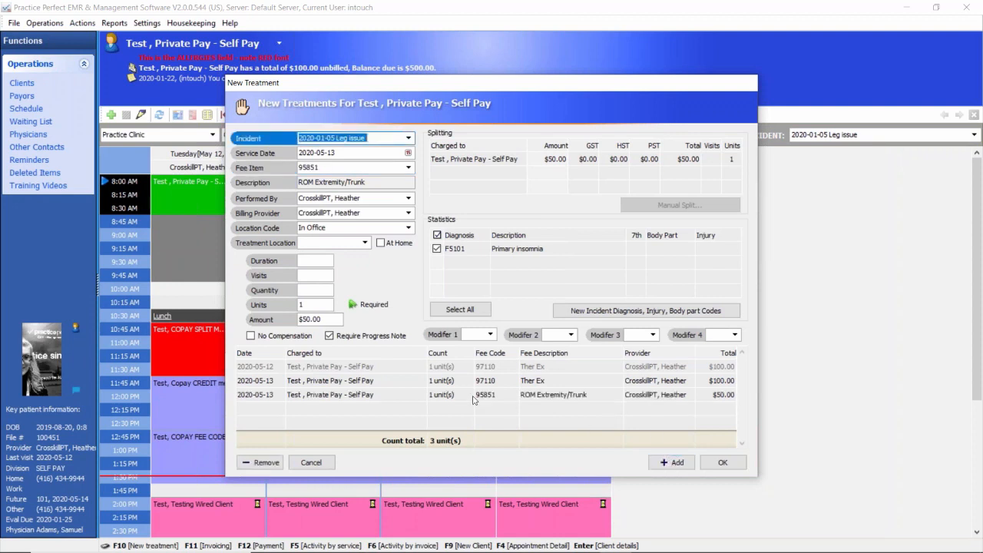
pyautogui.click(467, 396)
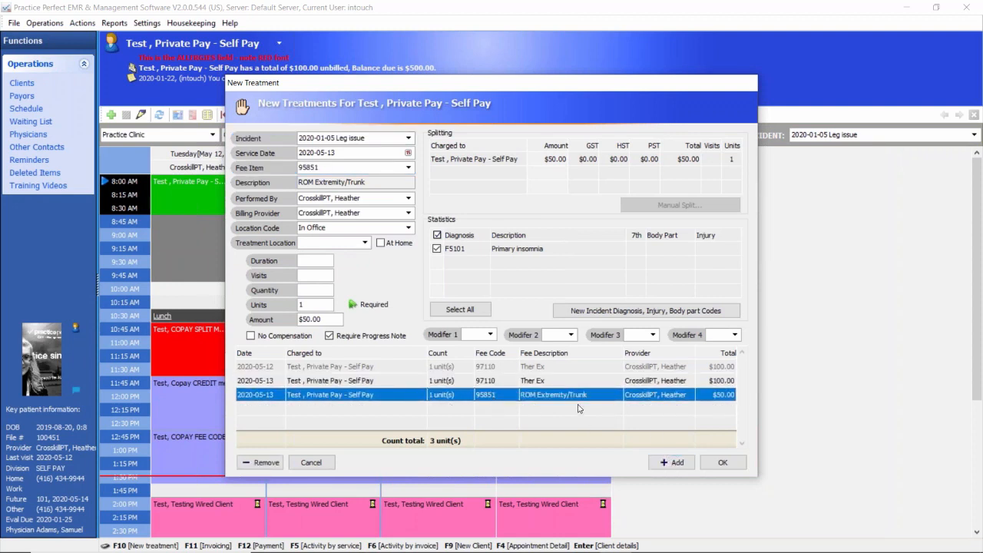
pyautogui.click(727, 464)
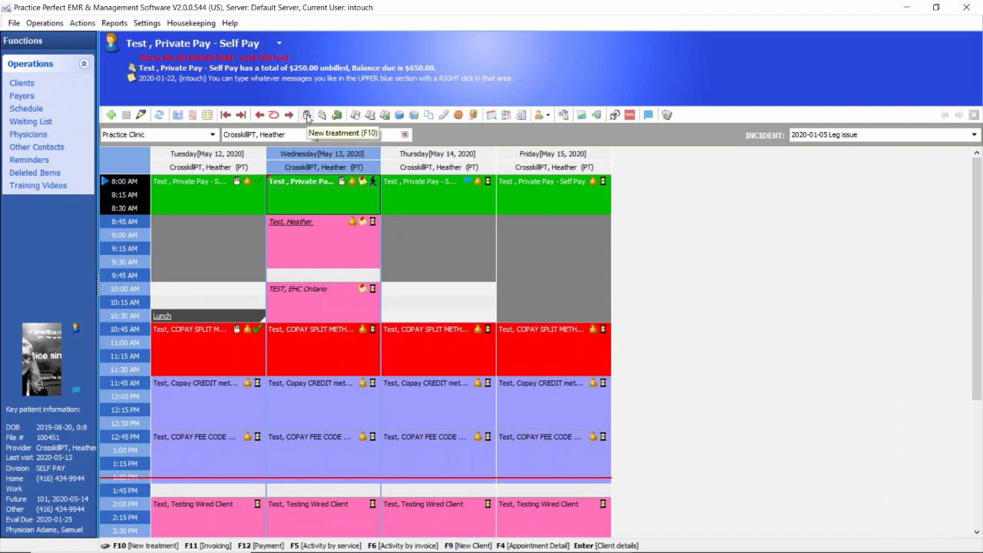
pyautogui.click(307, 115)
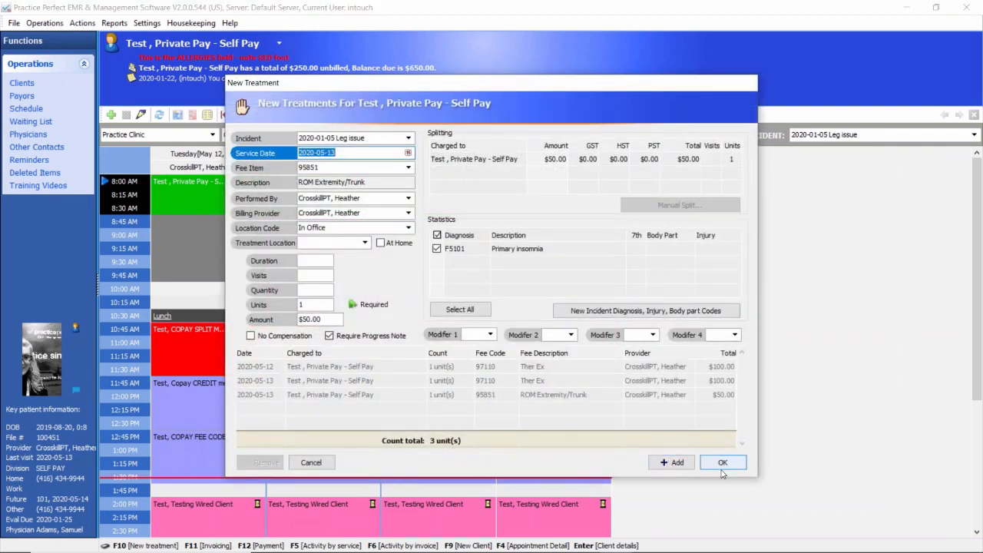
pyautogui.click(311, 463)
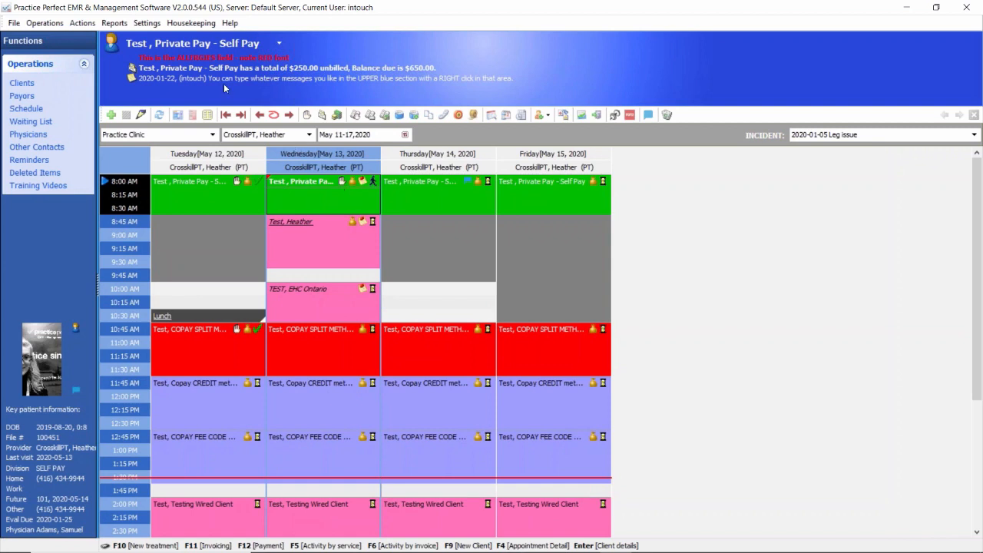
# Step: Try "Completed only" and "either Arrival or Completed" for the scheduler's "Auto charge service upon" setting, closing the settings without saving
pyautogui.click(147, 23)
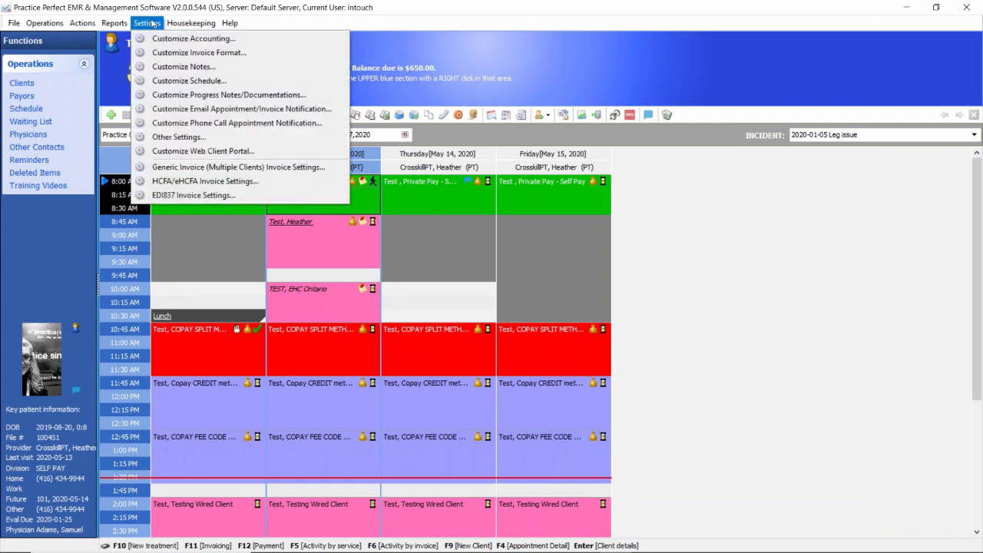
pyautogui.click(170, 81)
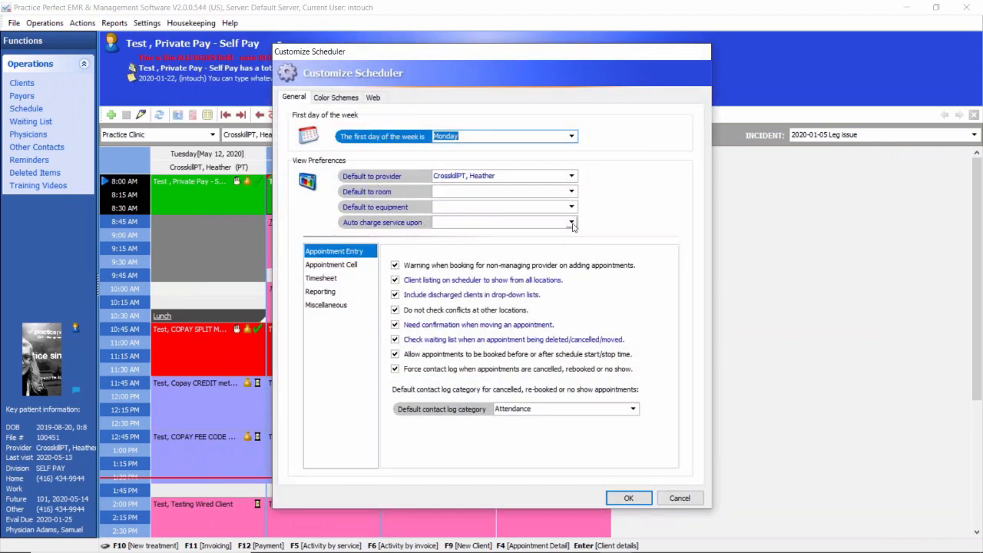
pyautogui.click(572, 223)
pyautogui.click(573, 223)
pyautogui.click(572, 224)
pyautogui.click(572, 223)
pyautogui.click(572, 223)
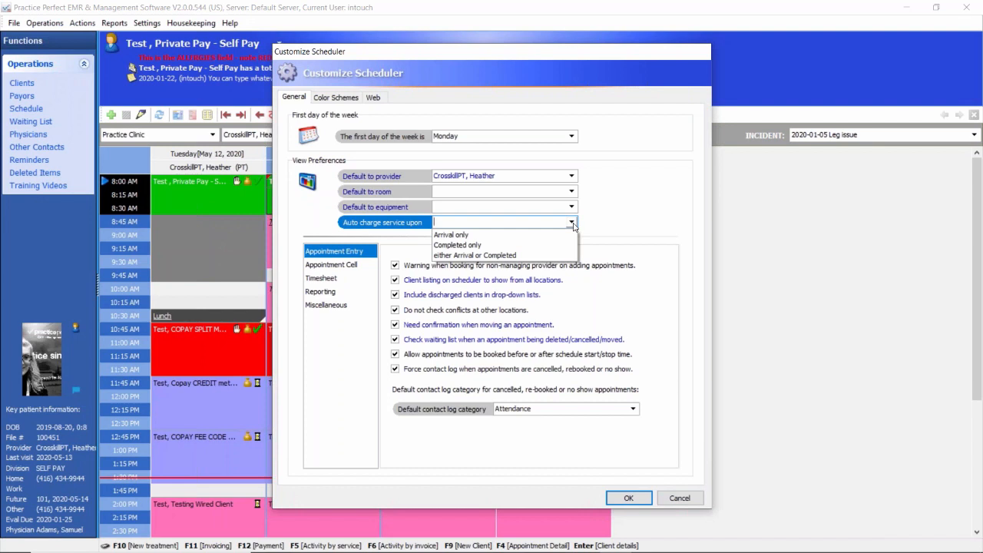
pyautogui.click(444, 245)
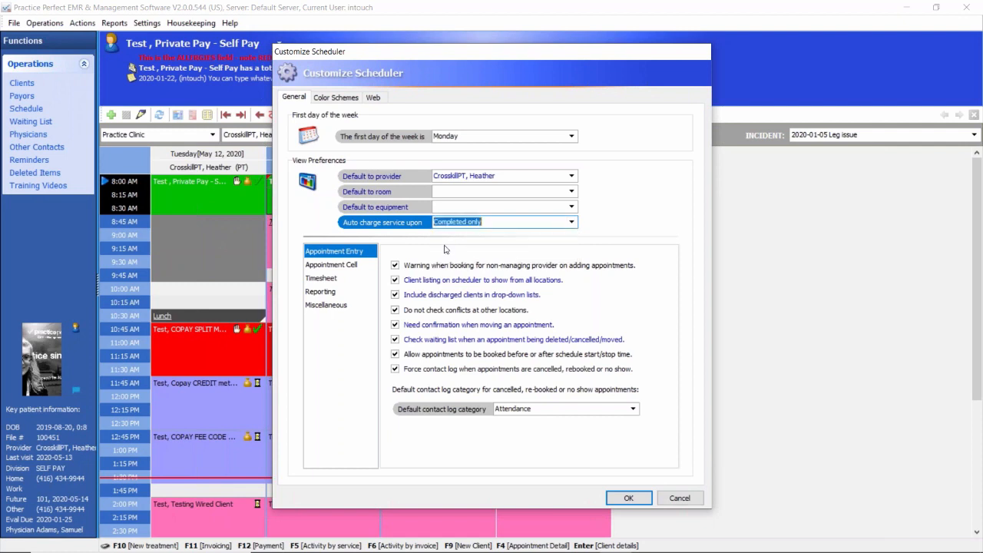
pyautogui.click(570, 225)
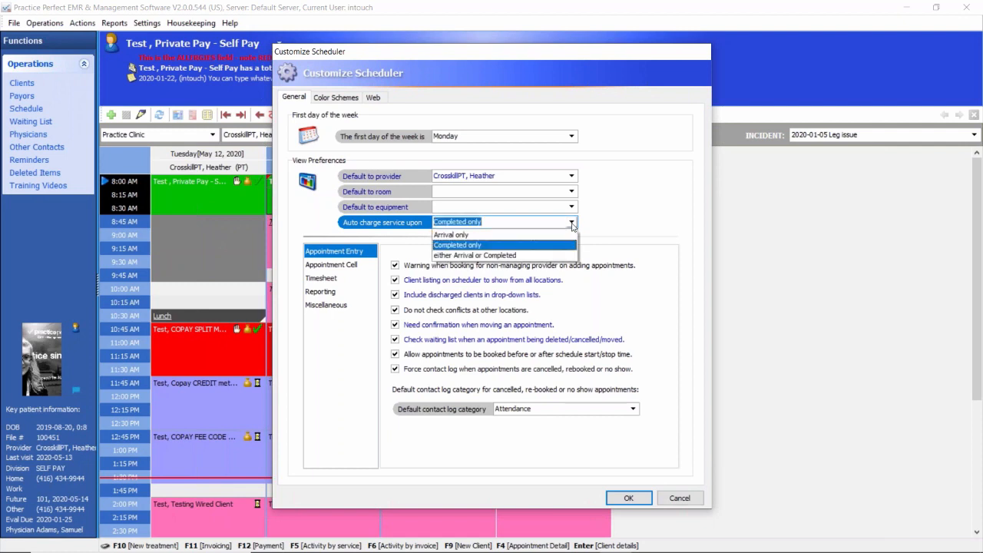
pyautogui.click(508, 255)
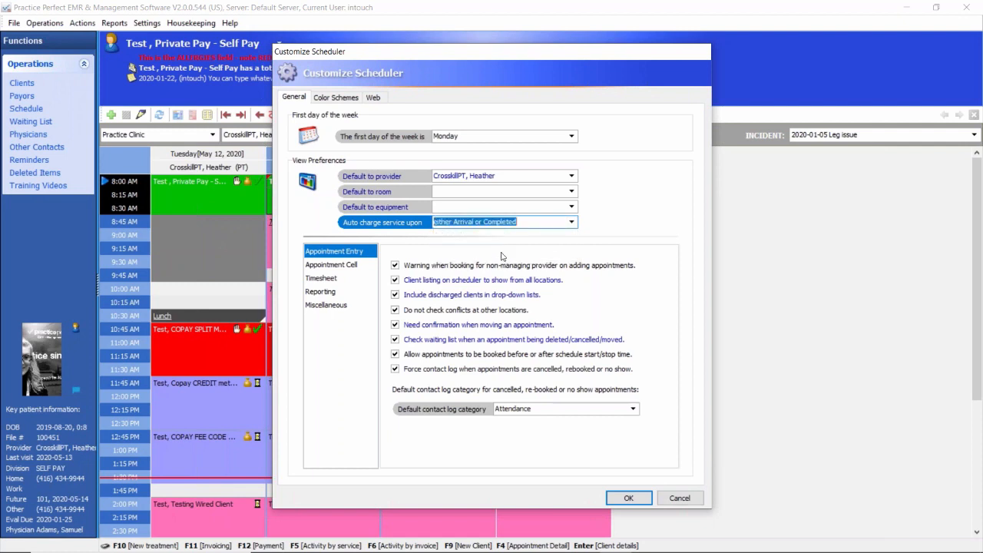
pyautogui.click(573, 224)
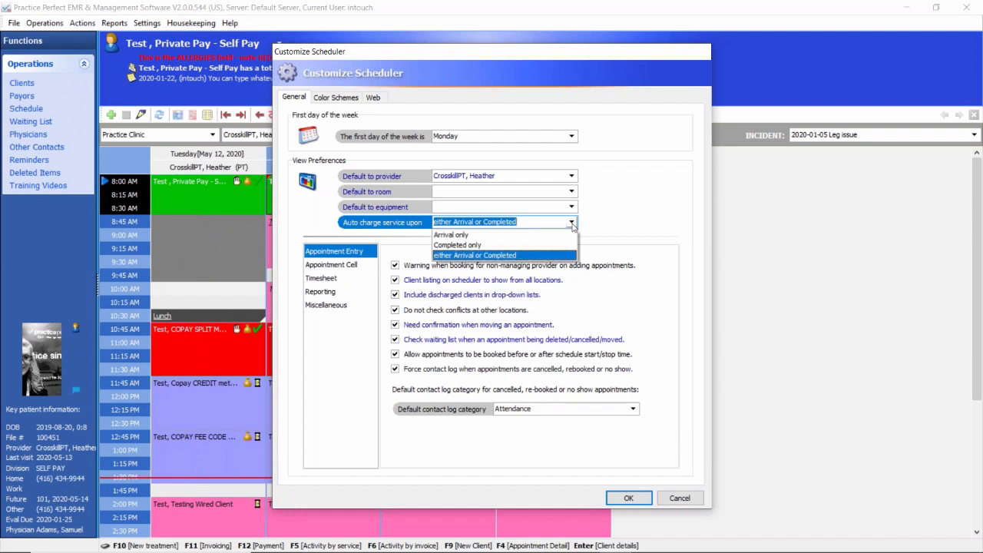
pyautogui.click(532, 225)
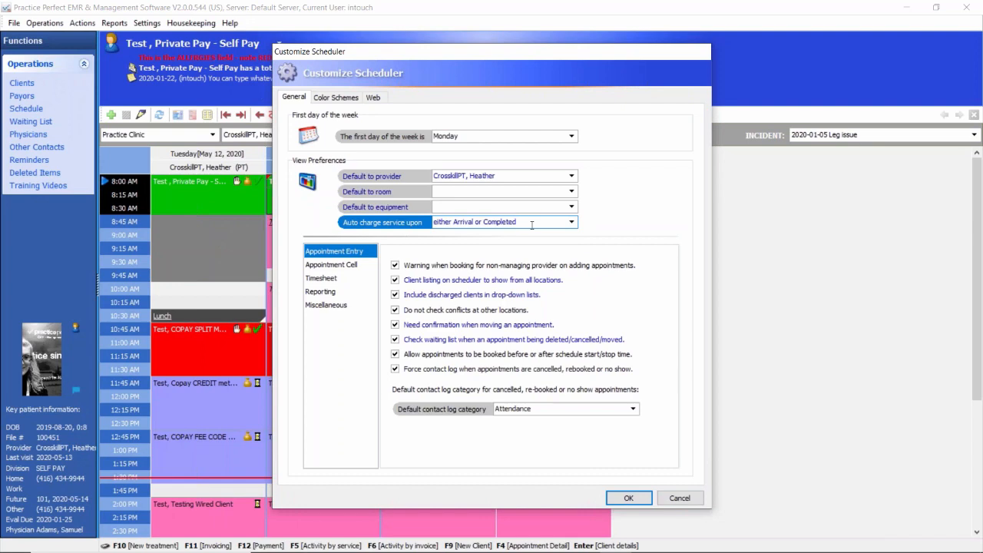
pyautogui.moveTo(531, 225); pyautogui.dragTo(421, 229)
pyautogui.click(686, 498)
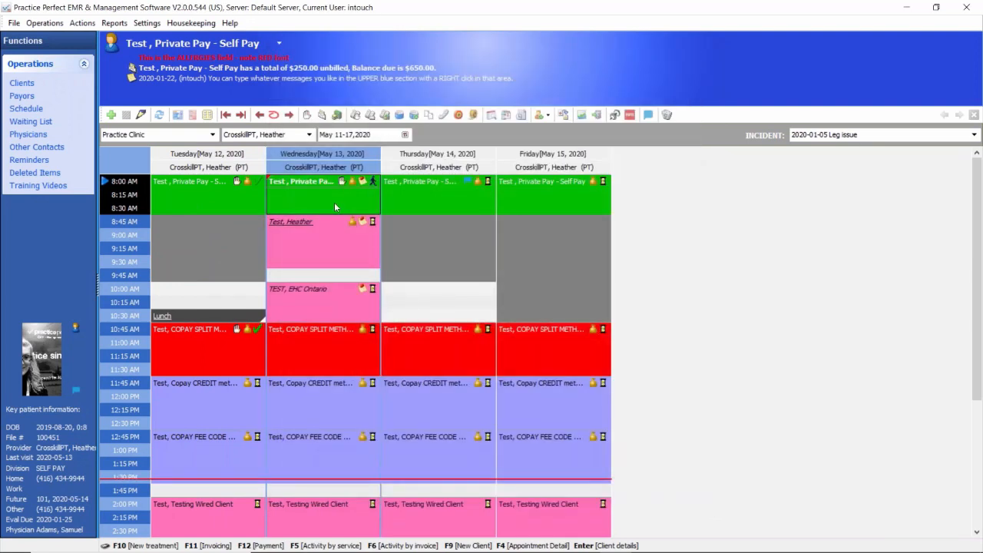
# Step: Open the self-pay client's Leg issue incident and set its usual fee code to Co Pay with a usual fee price of $20.00
pyautogui.press('Return')
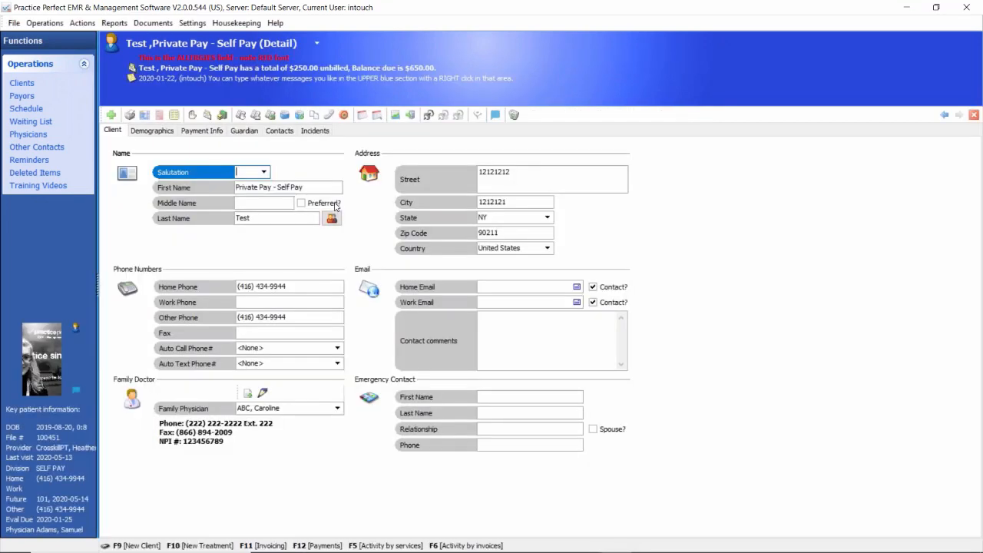
pyautogui.click(314, 131)
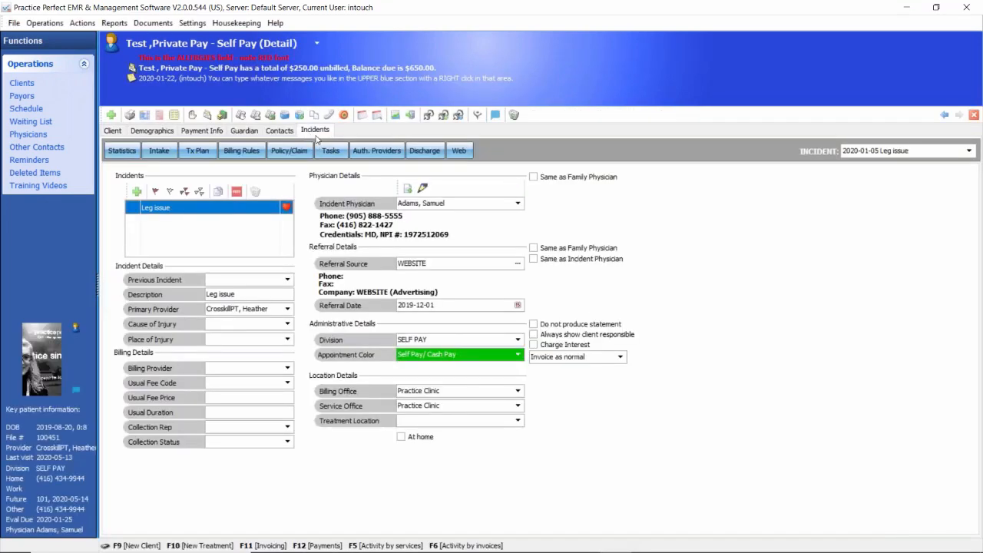
pyautogui.click(216, 382)
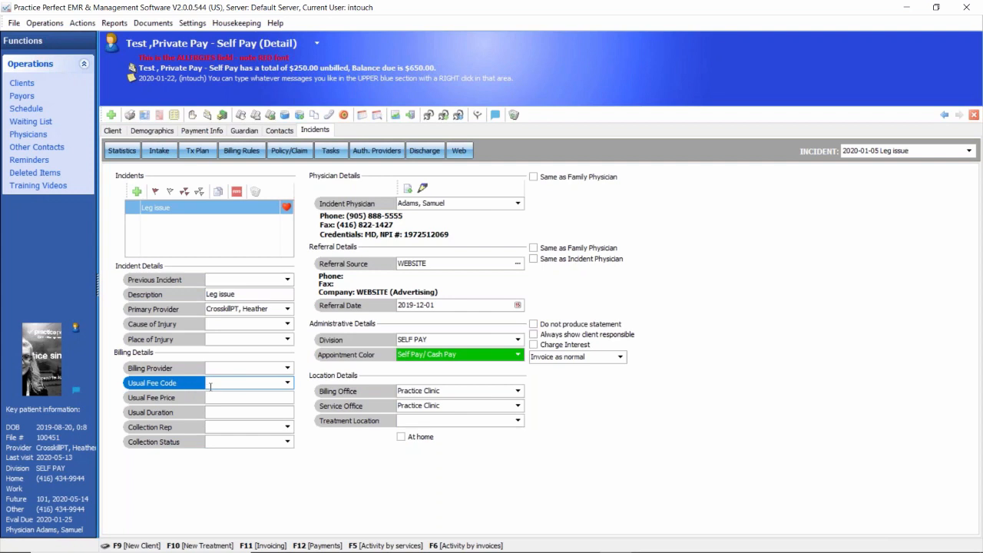
pyautogui.write('Co Pay')
pyautogui.click(228, 399)
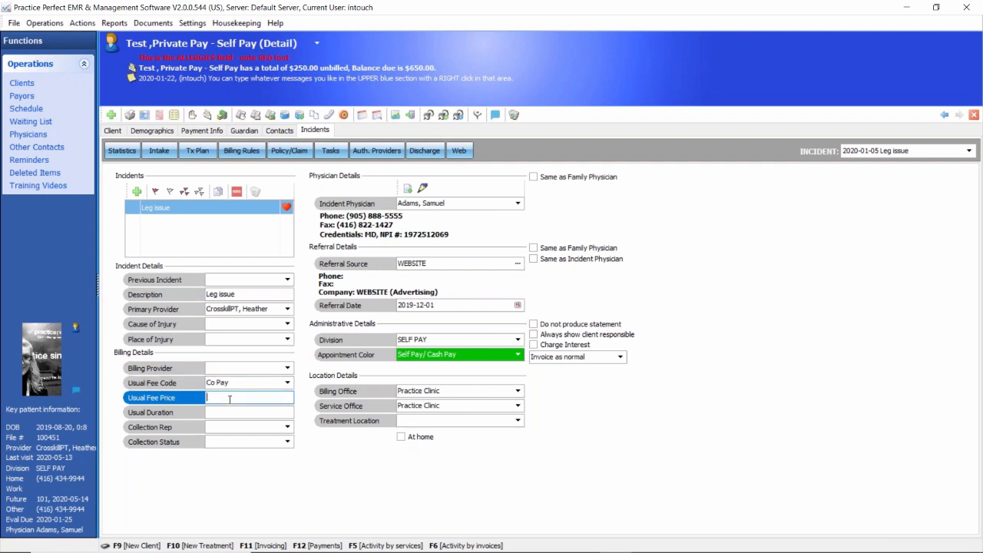
pyautogui.write('20')
pyautogui.click(232, 383)
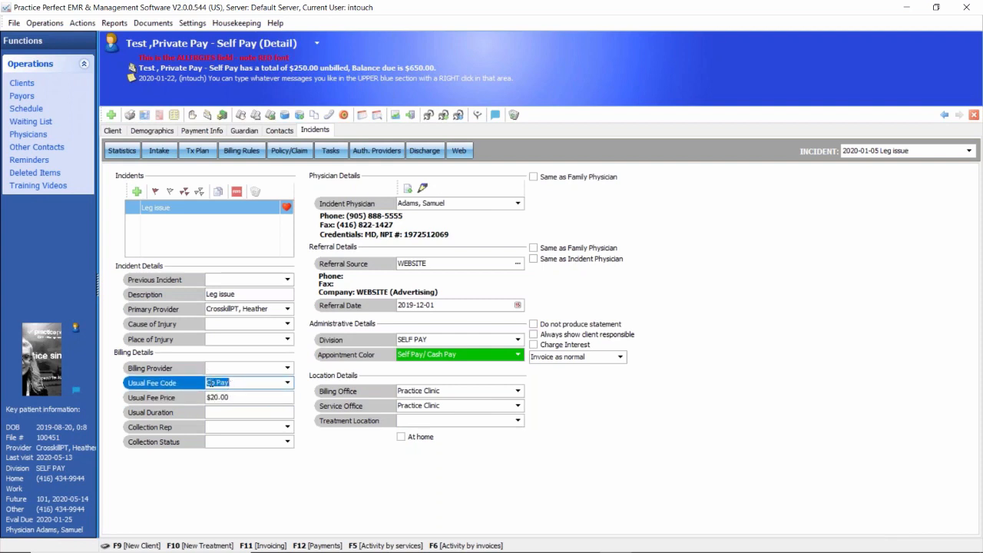
pyautogui.click(235, 397)
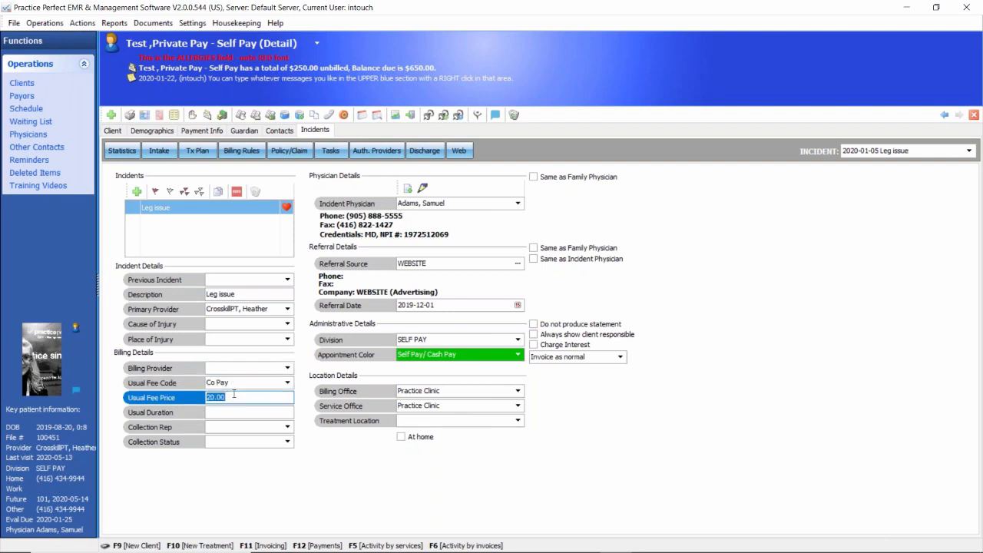
# Step: Glance at the incident's billing rules and check the Usual Fee Code alert in both the client record and the schedule
pyautogui.click(241, 151)
pyautogui.click(291, 151)
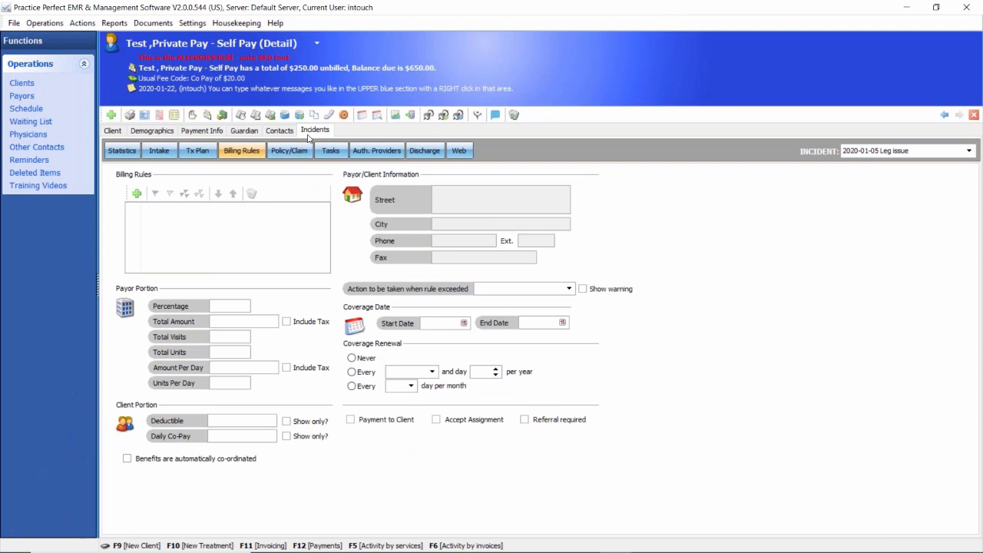
pyautogui.click(163, 78)
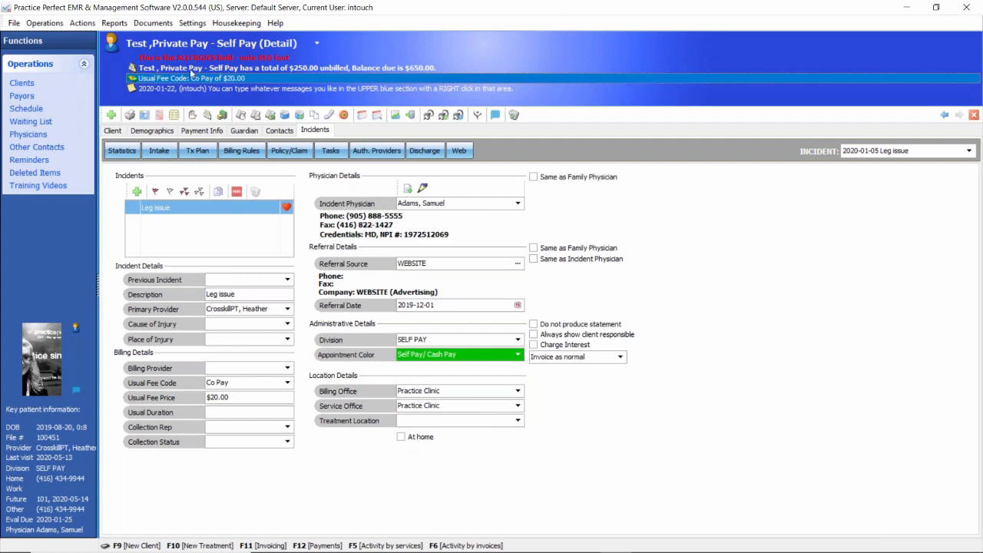
pyautogui.click(37, 109)
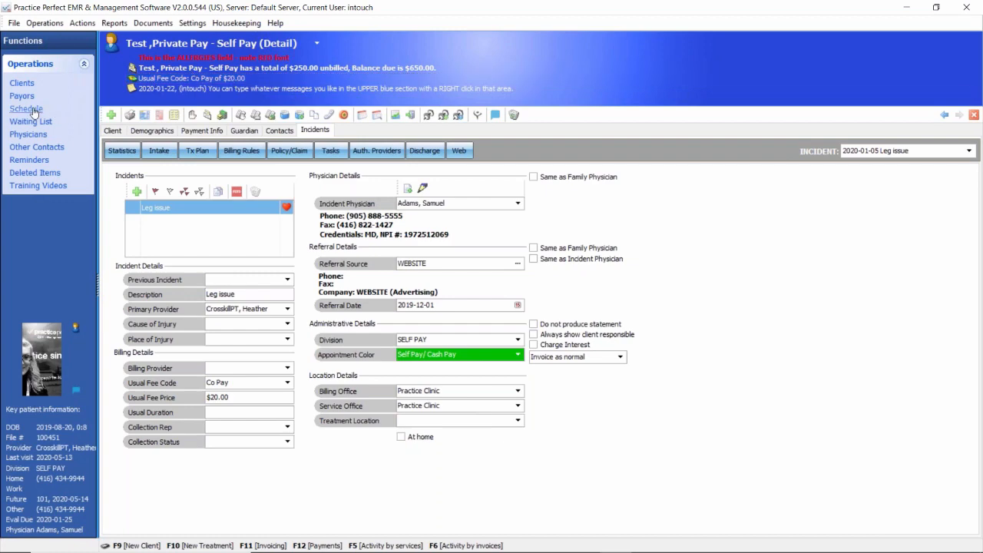
pyautogui.click(234, 77)
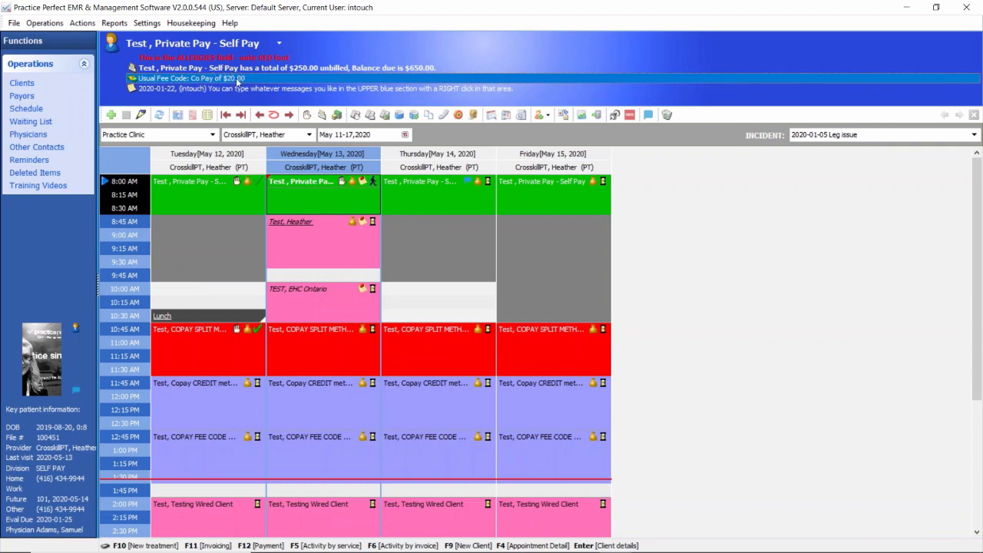
# Step: Review the choices for the scheduler's "Auto charge service upon" setting and close the settings without saving
pyautogui.click(147, 23)
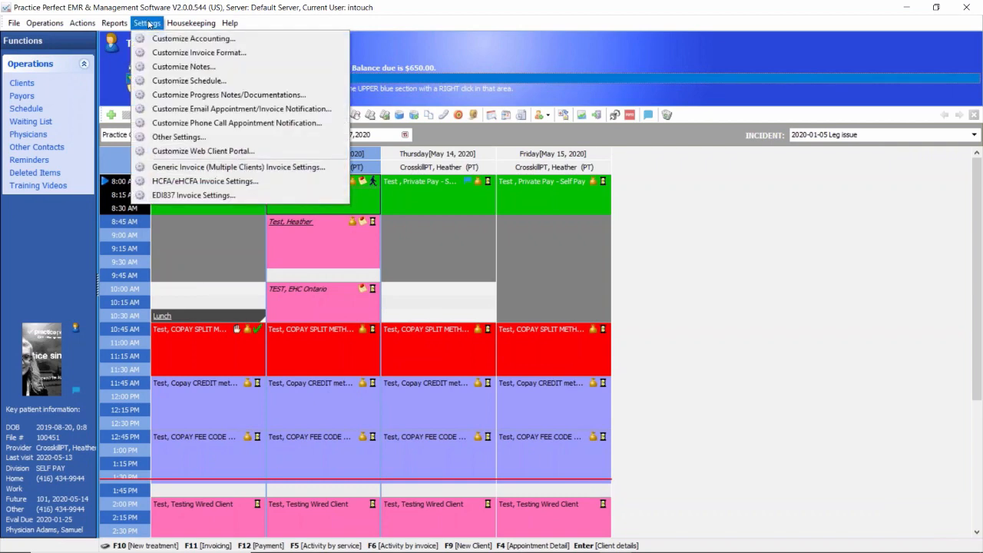
pyautogui.click(178, 81)
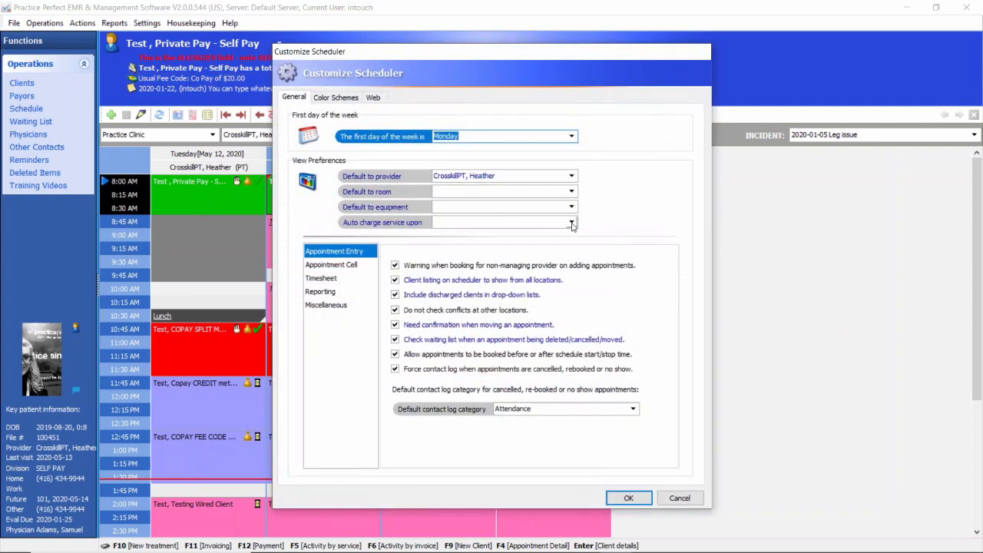
pyautogui.click(571, 223)
pyautogui.click(571, 222)
pyautogui.click(571, 223)
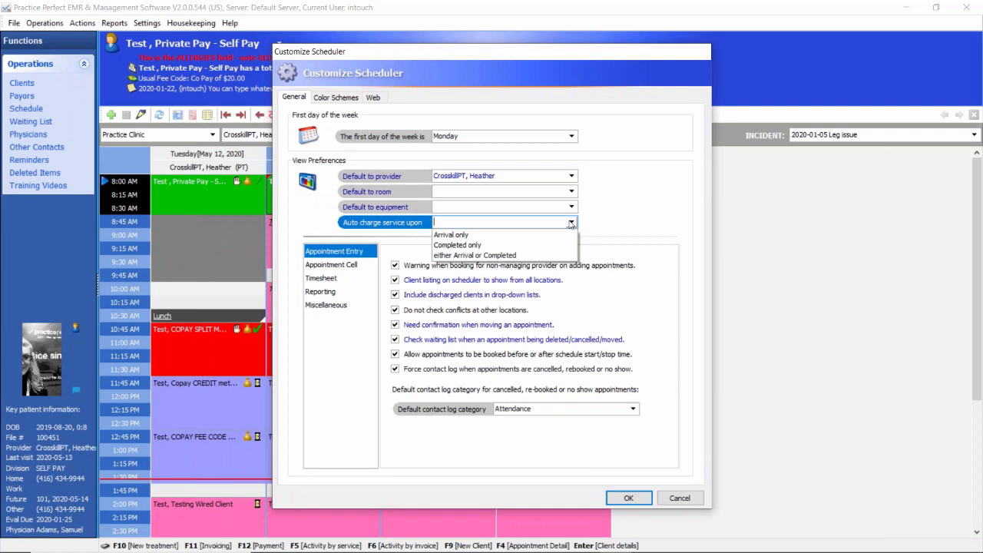
pyautogui.click(680, 497)
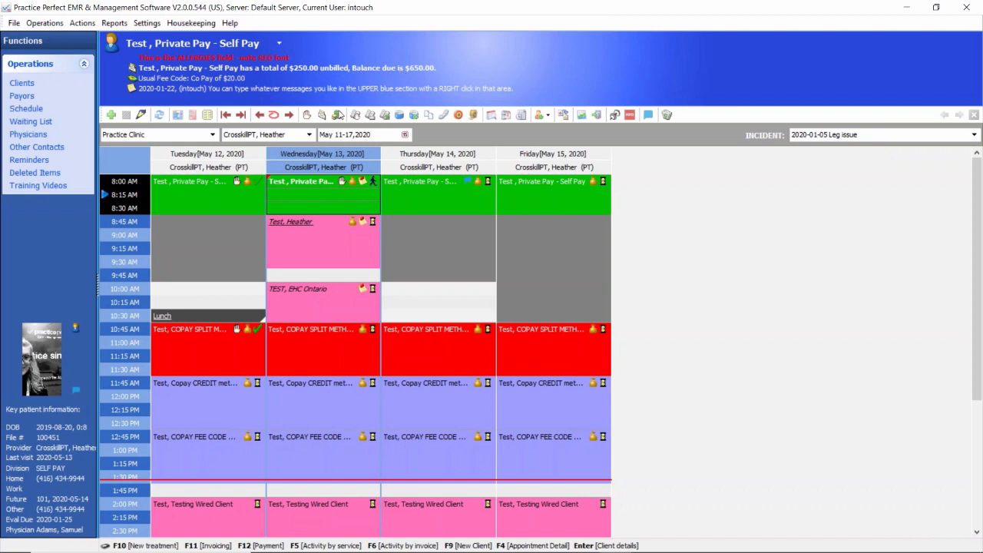
# Step: Enter a $650.00 cash payment dated 2020-05-13 for the self-pay client's Leg issue incident, with Produce Invoice/Receipt enabled
pyautogui.click(337, 115)
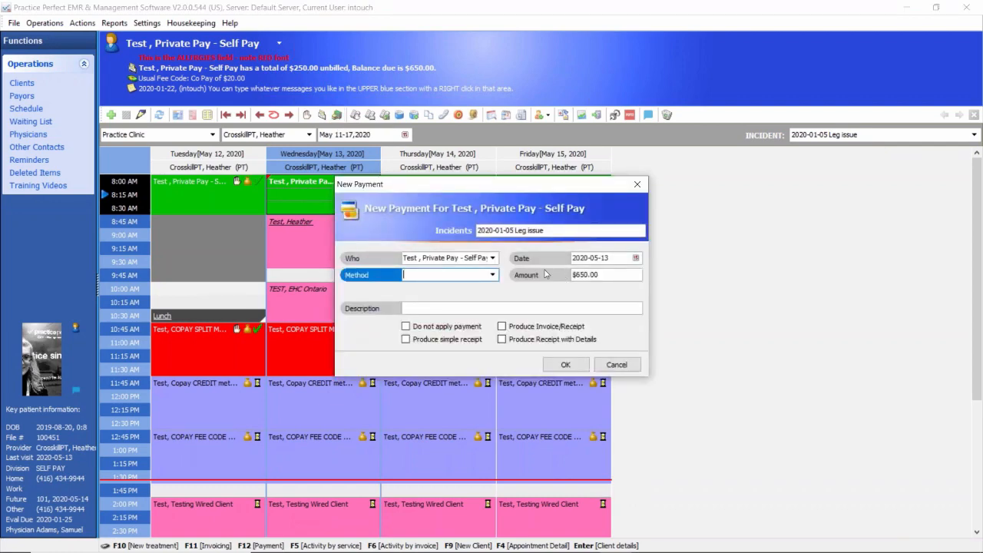
pyautogui.click(473, 260)
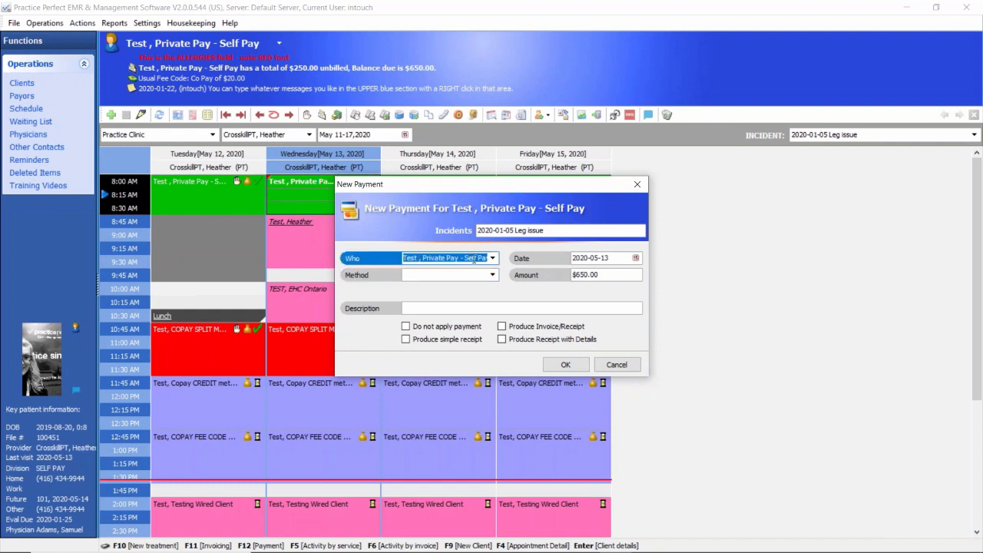
pyautogui.click(590, 258)
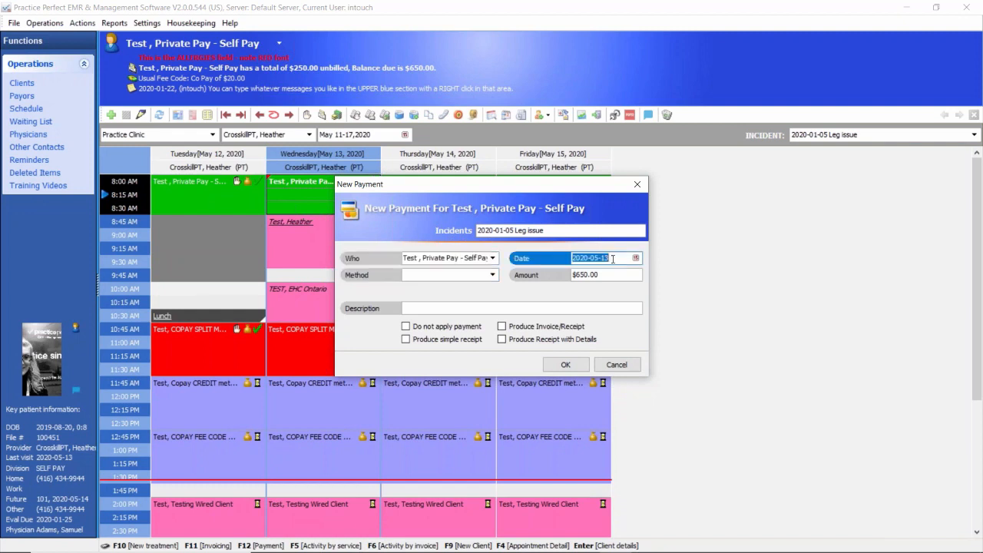
pyautogui.click(605, 275)
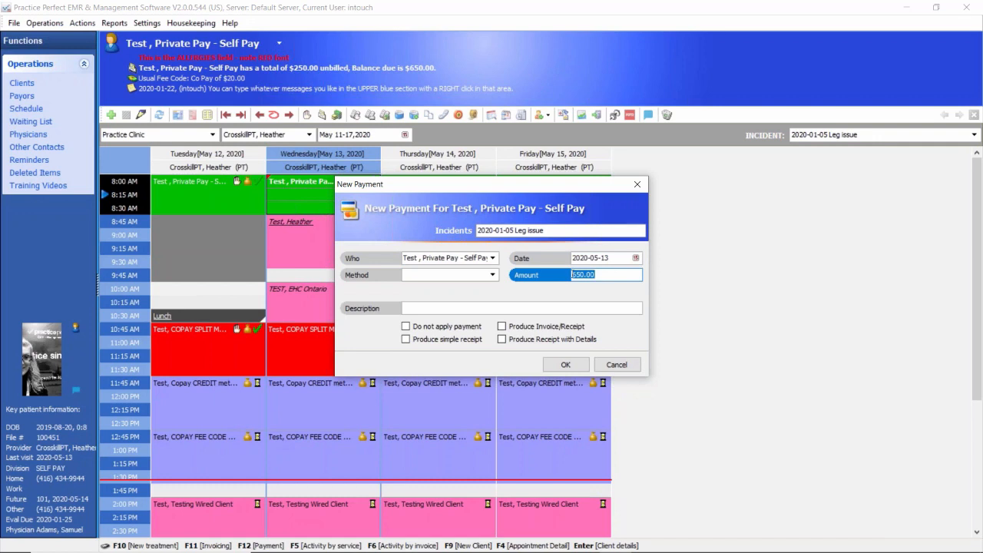
pyautogui.click(492, 274)
pyautogui.click(415, 307)
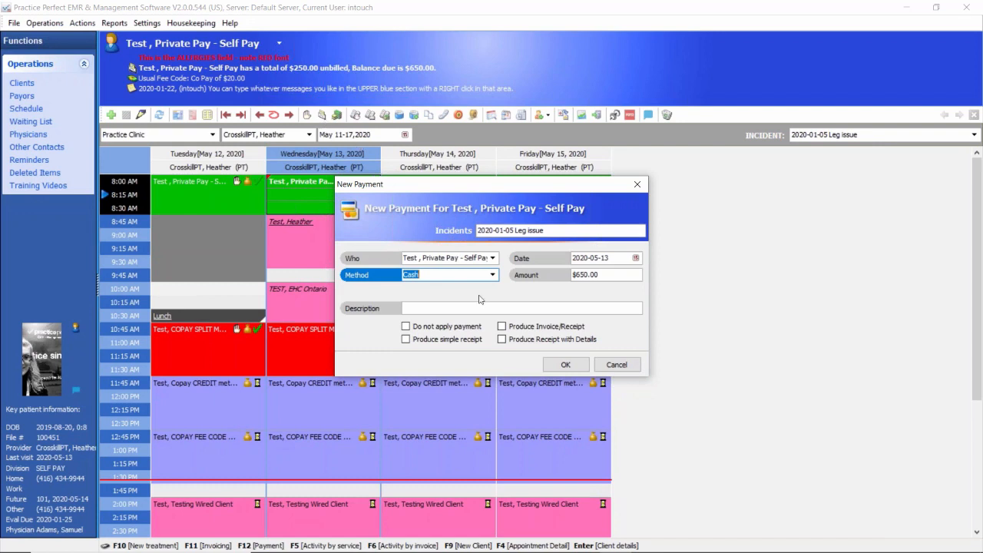
pyautogui.click(501, 327)
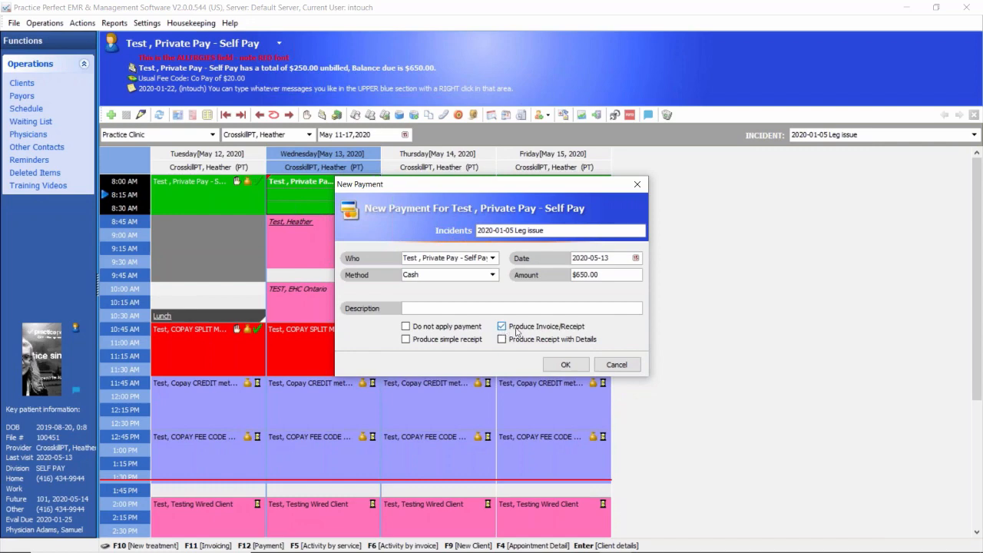
pyautogui.click(566, 366)
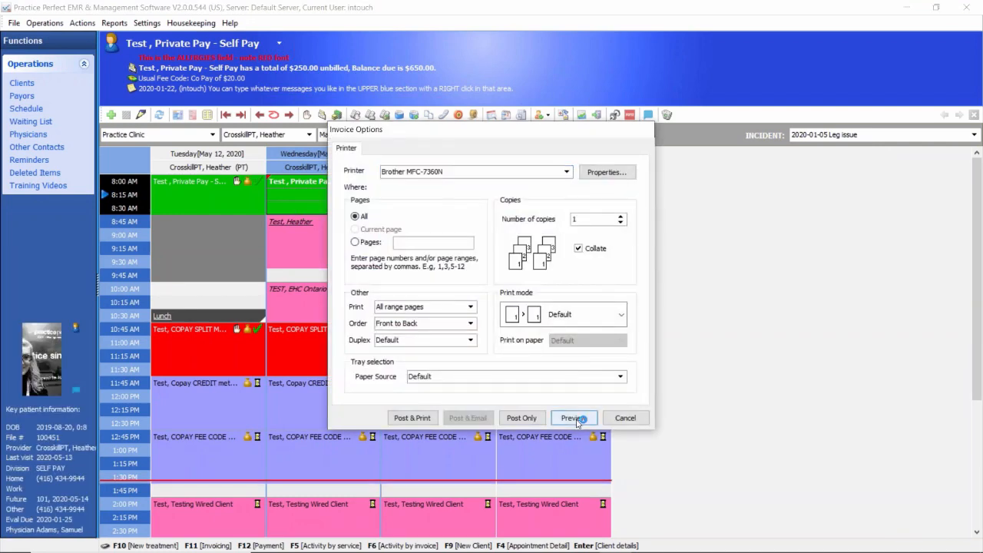
# Step: Preview the invoice/receipt to review its charges, payment and next visit, and post it without printing
pyautogui.click(576, 418)
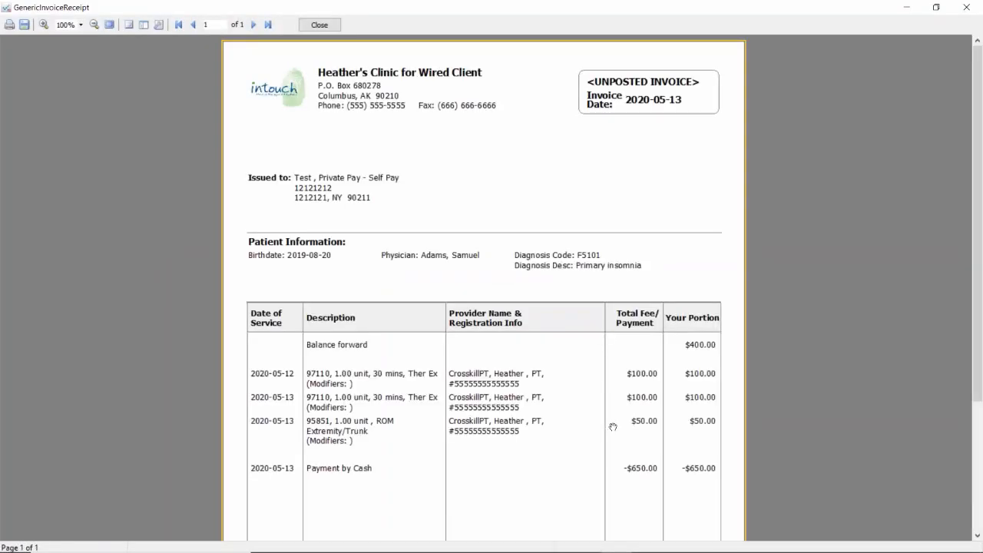
pyautogui.scroll(-4, 613, 425)
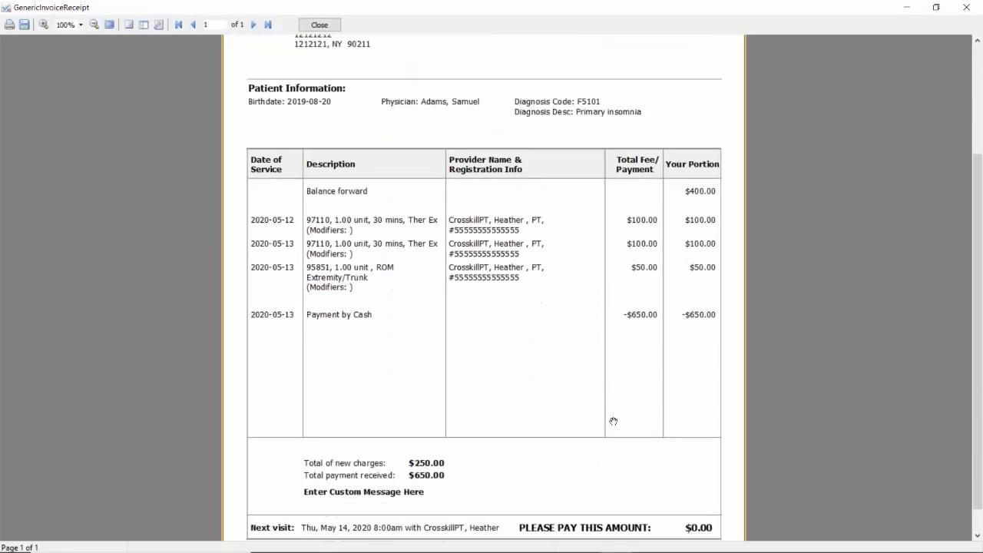
pyautogui.scroll(4, 613, 418)
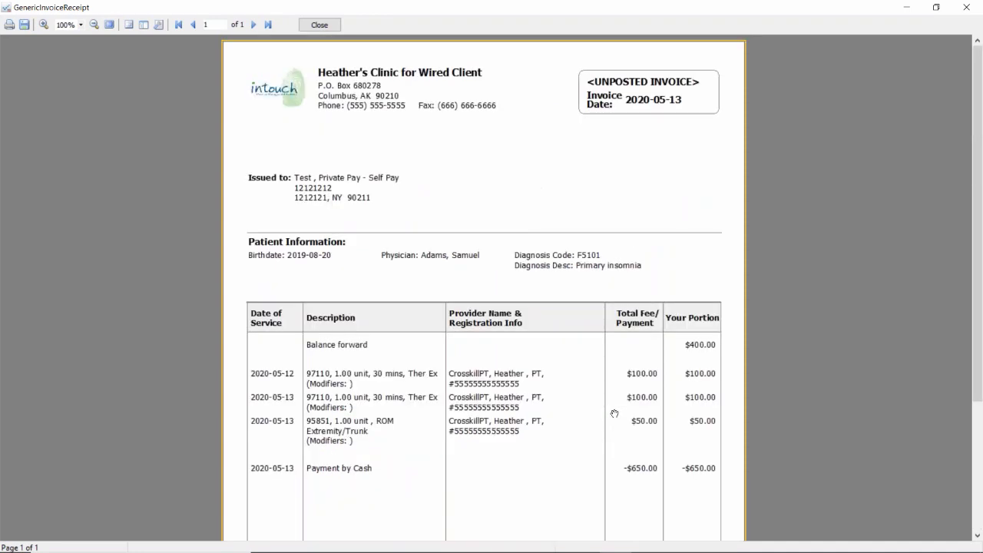
pyautogui.scroll(-3, 614, 414)
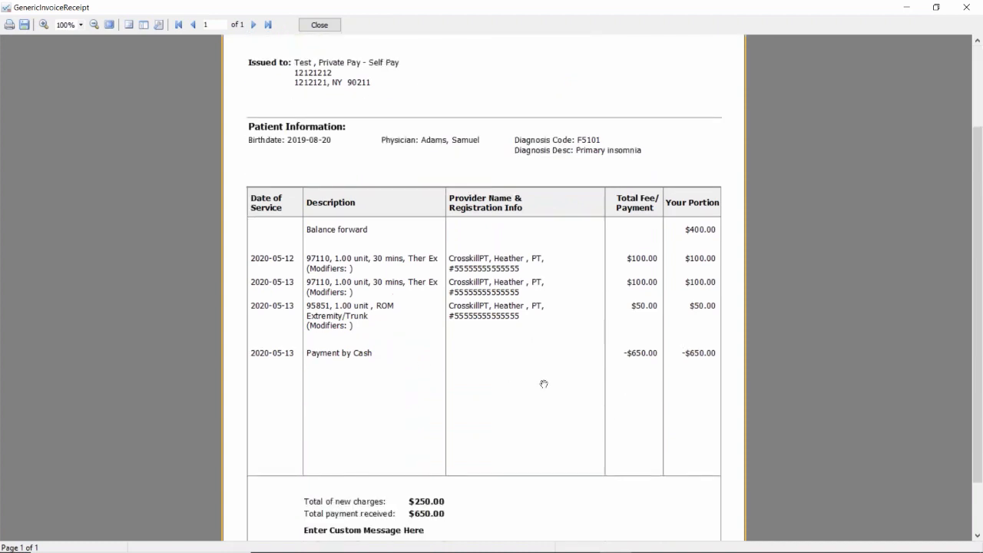
pyautogui.scroll(-2, 598, 388)
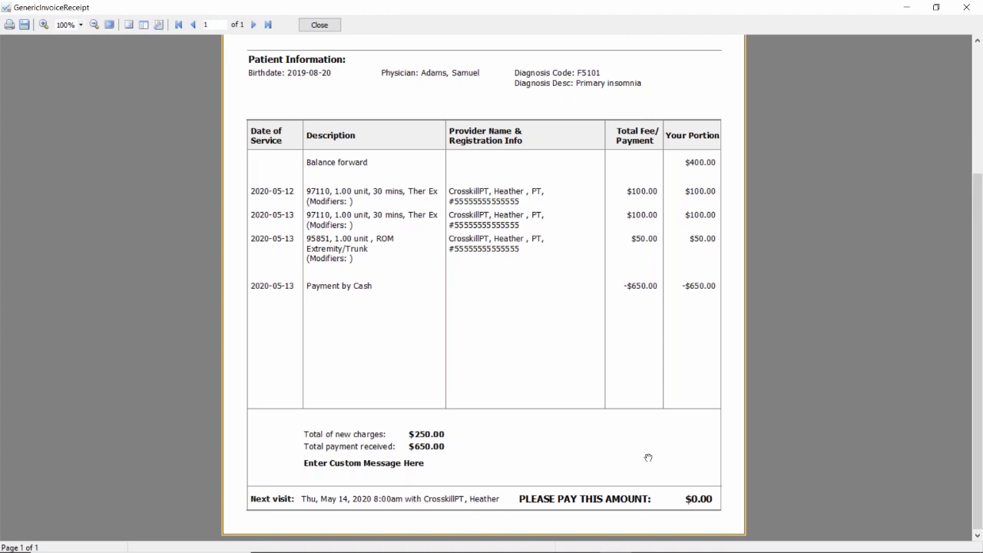
pyautogui.scroll(5, 645, 453)
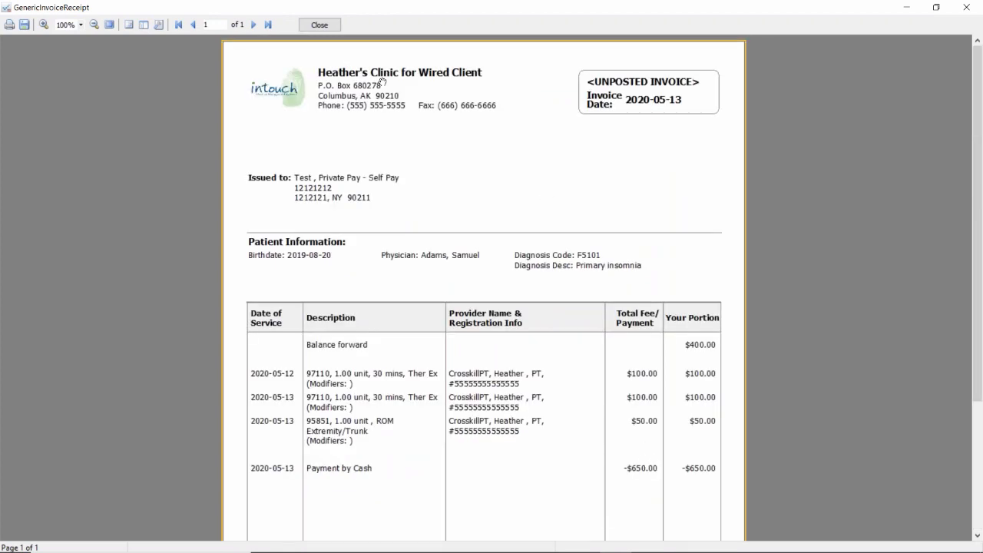
pyautogui.click(319, 25)
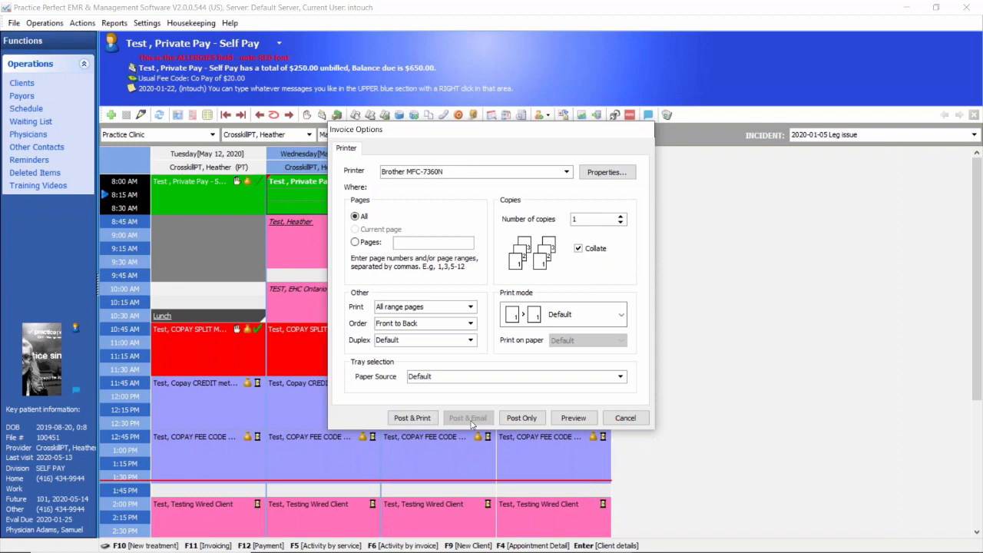
pyautogui.click(529, 421)
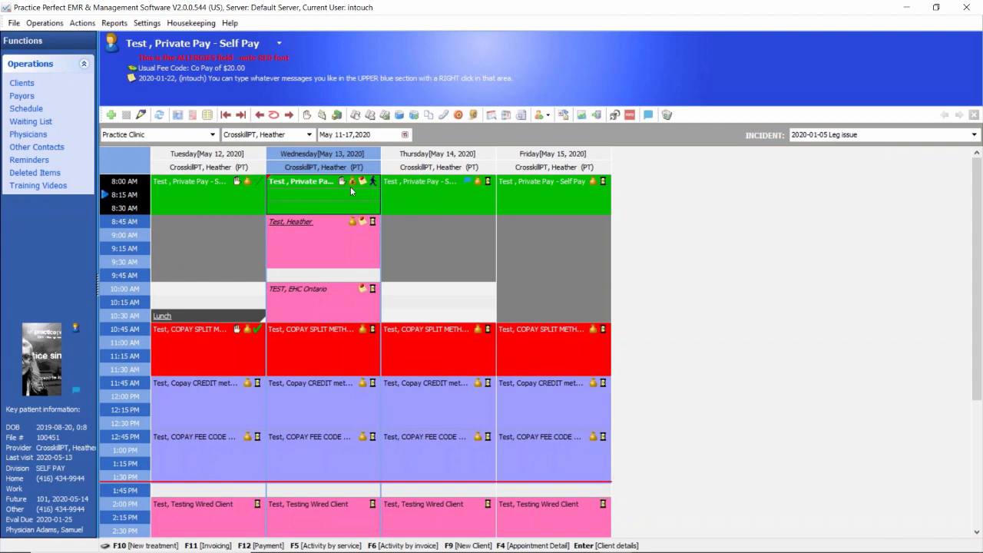
# Step: Mark the self-pay client's 8:00 AM appointment on Wednesday, May 13 as Complete
pyautogui.click(373, 184)
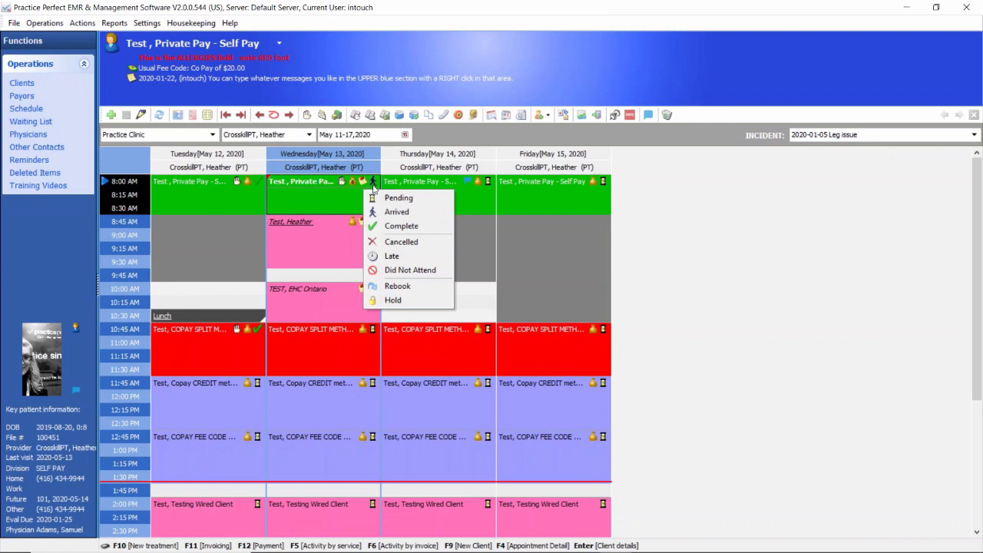
pyautogui.click(407, 227)
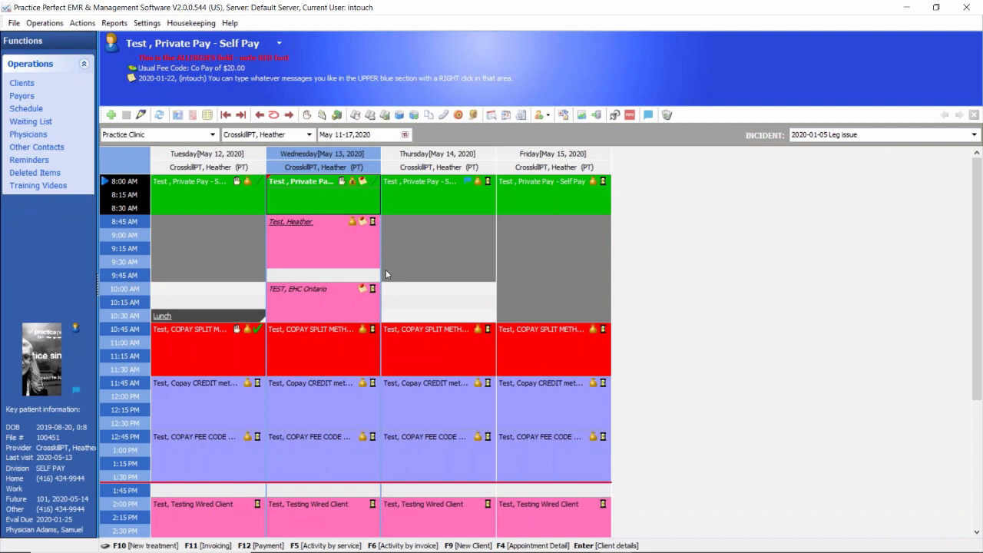
# Step: Mark the 10:00 AM appointment on Wednesday, May 13 as Arrived and subsequently as Complete
pyautogui.click(343, 302)
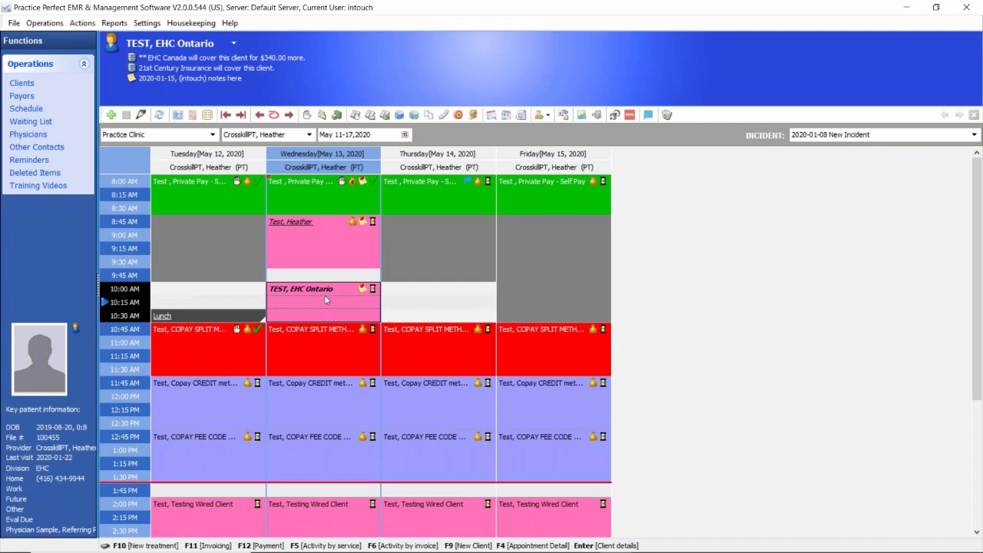
pyautogui.click(374, 290)
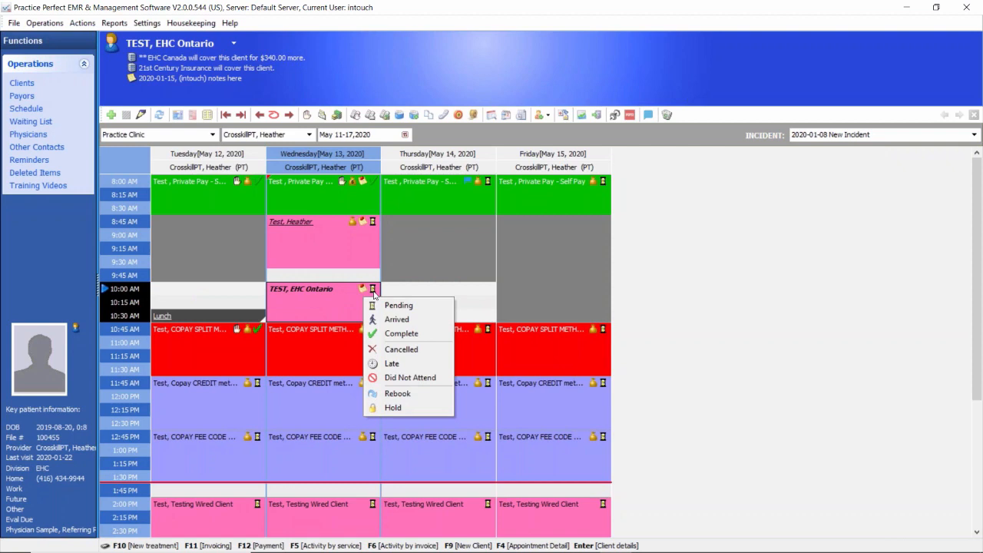
pyautogui.click(394, 319)
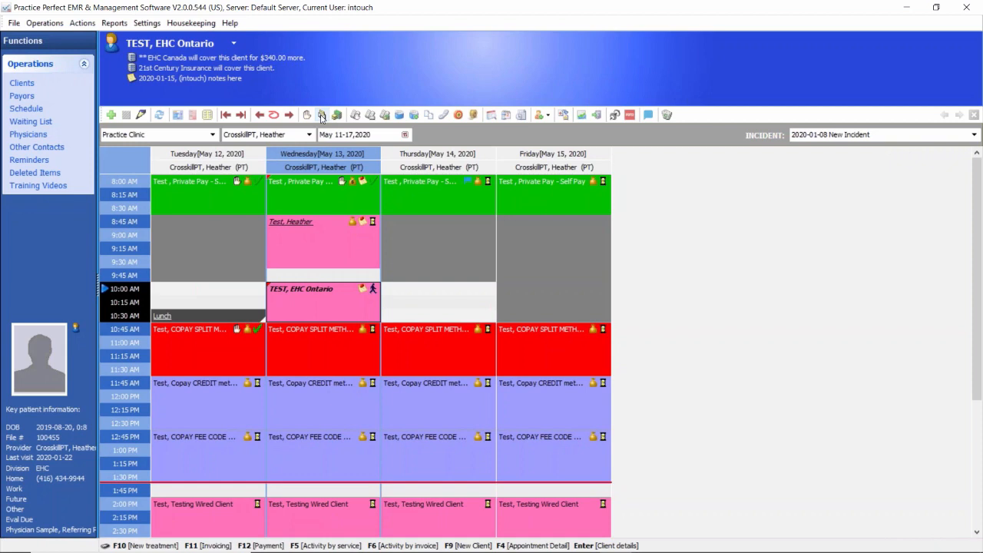
pyautogui.click(374, 290)
pyautogui.click(387, 333)
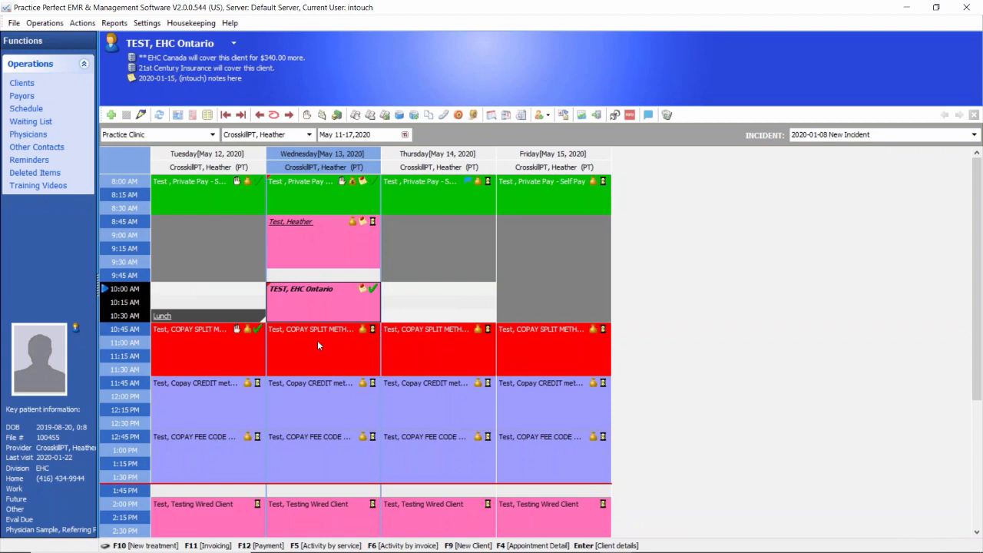
# Step: Mark the copay split method client's 10:45 AM appointment on Wednesday, May 13 as Arrived
pyautogui.click(359, 342)
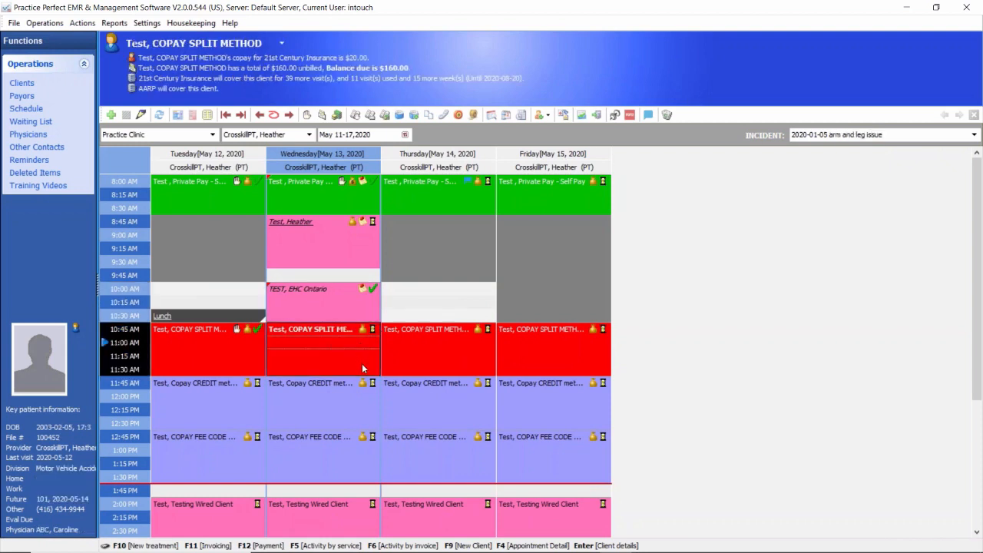
pyautogui.scroll(-2, 362, 363)
pyautogui.scroll(-2, 351, 306)
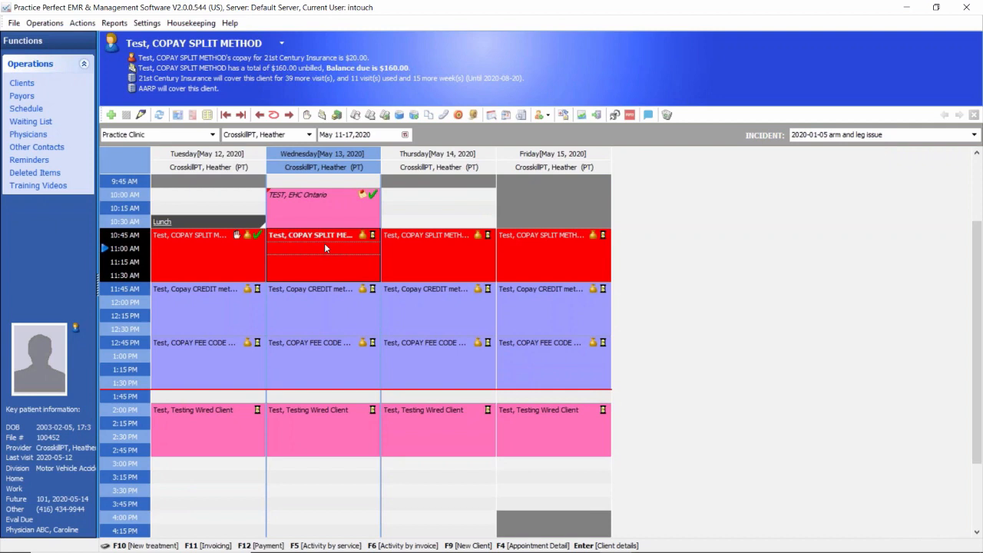
pyautogui.click(373, 235)
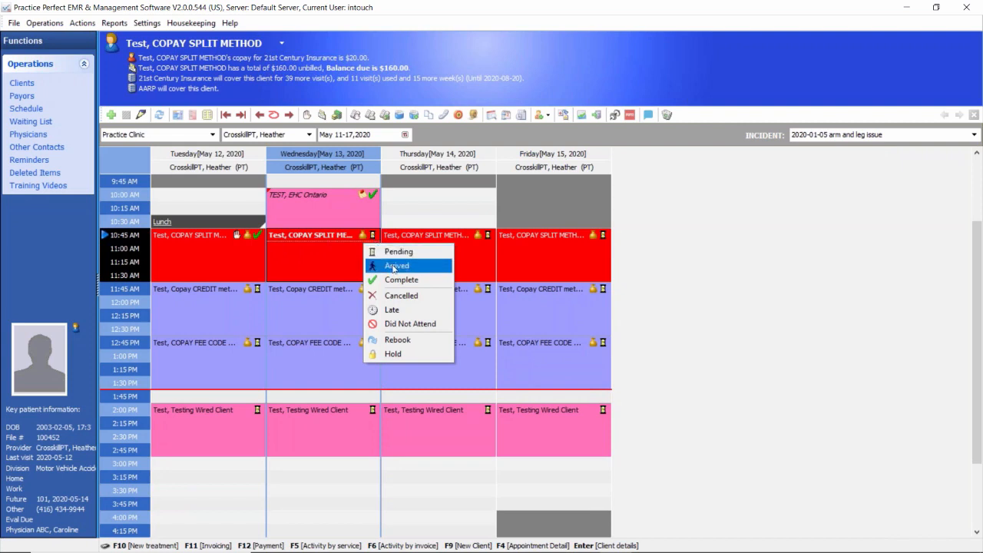
pyautogui.click(394, 266)
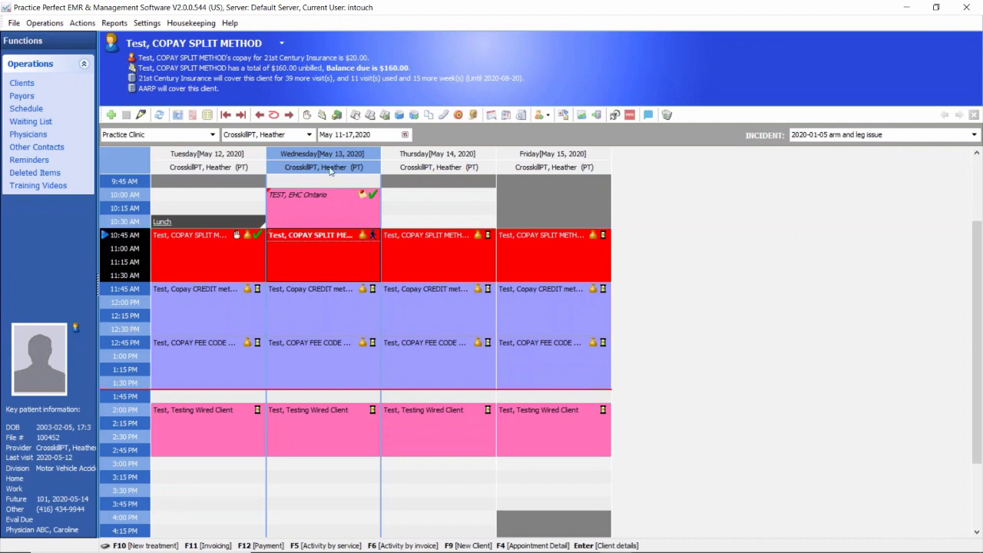
# Step: Start a new treatment dated 2020-05-13 for the copay split client with fee item 97112 and a duration of 30
pyautogui.click(306, 115)
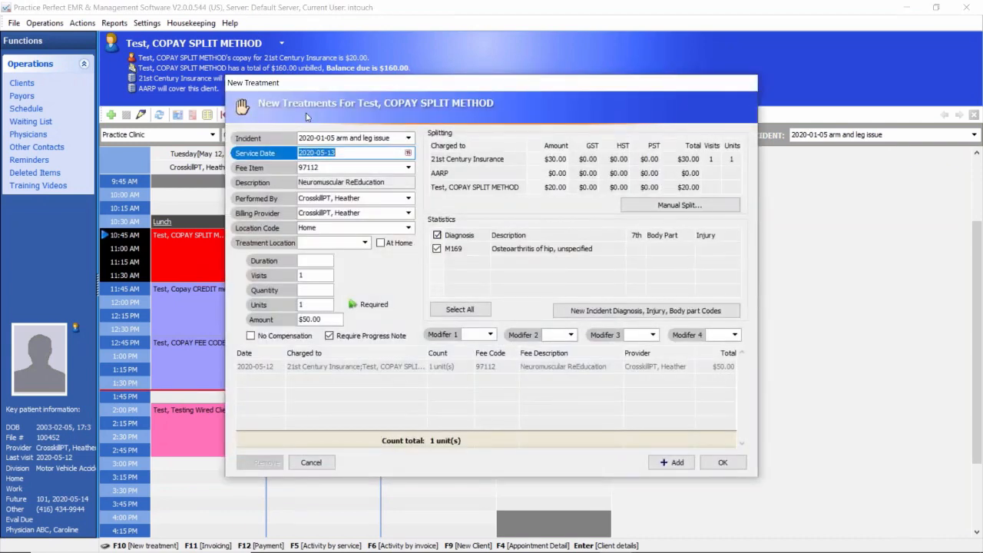
pyautogui.click(321, 168)
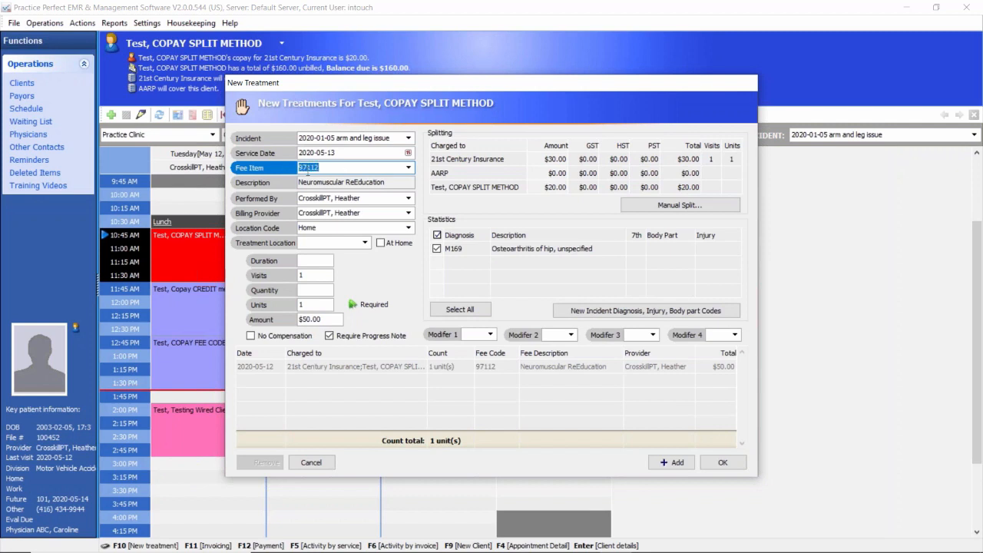
pyautogui.click(310, 262)
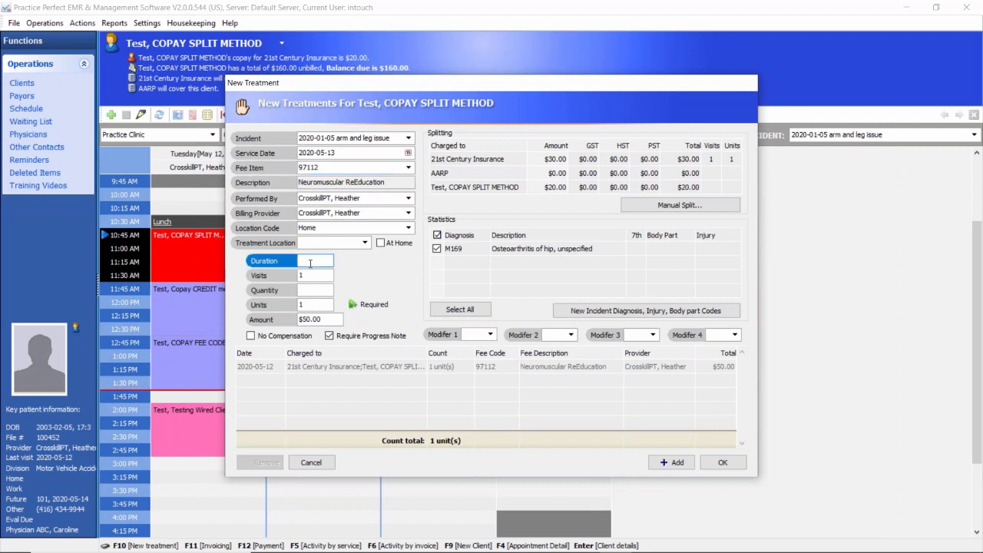
pyautogui.write('30')
pyautogui.click(310, 304)
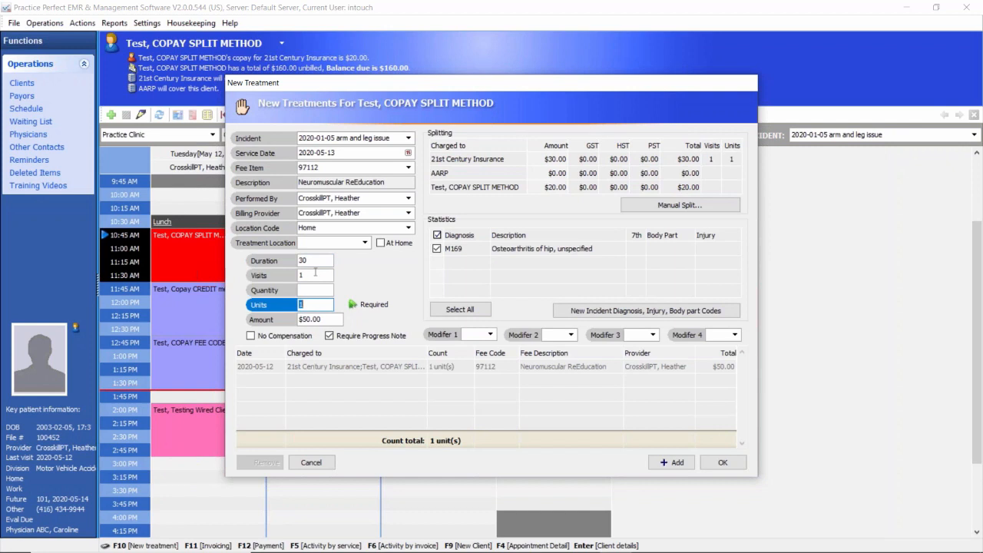
pyautogui.click(311, 264)
pyautogui.click(310, 304)
pyautogui.click(312, 319)
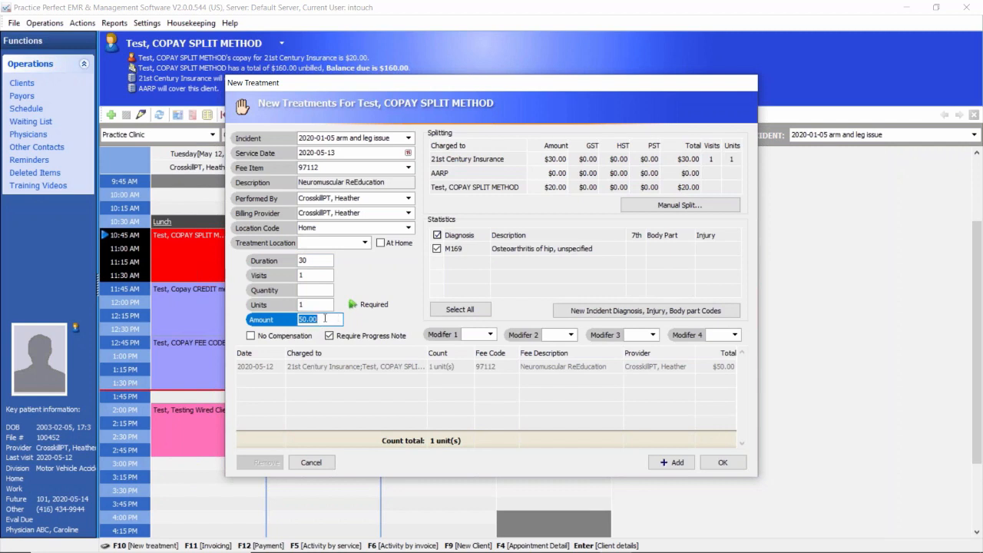
# Step: Review how the treatment charge is split between 21st Century Insurance and the client, and add the treatment
pyautogui.click(565, 160)
pyautogui.click(568, 185)
pyautogui.click(566, 161)
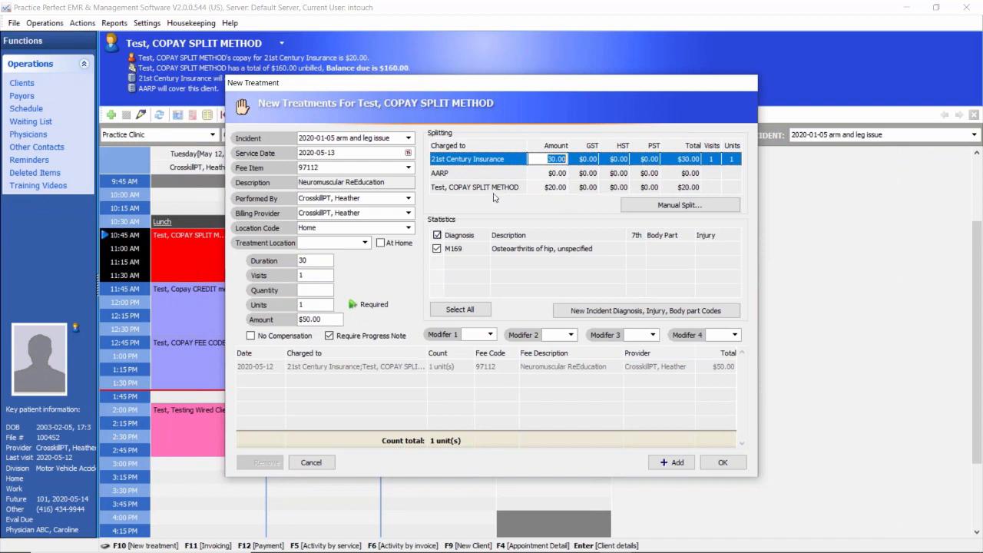
pyautogui.click(321, 168)
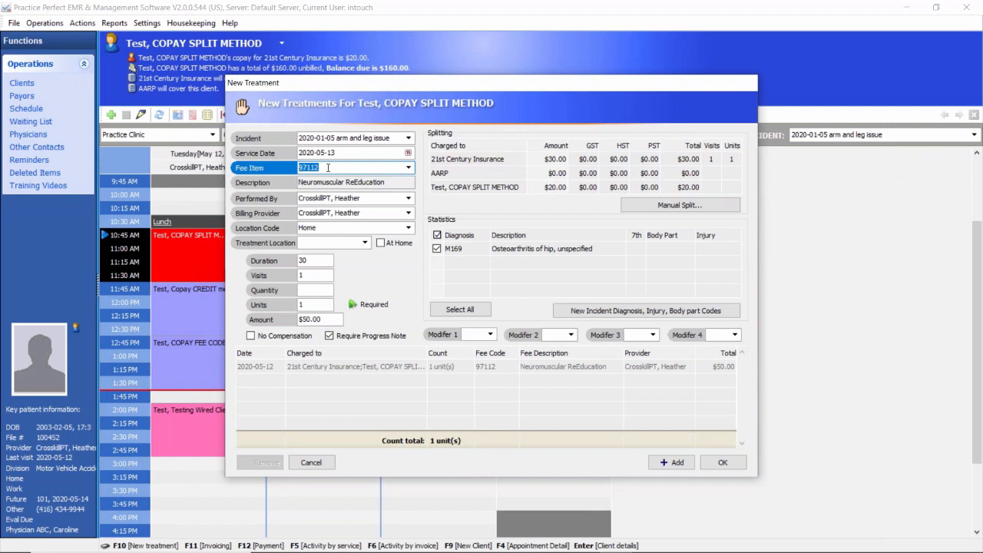
pyautogui.click(550, 160)
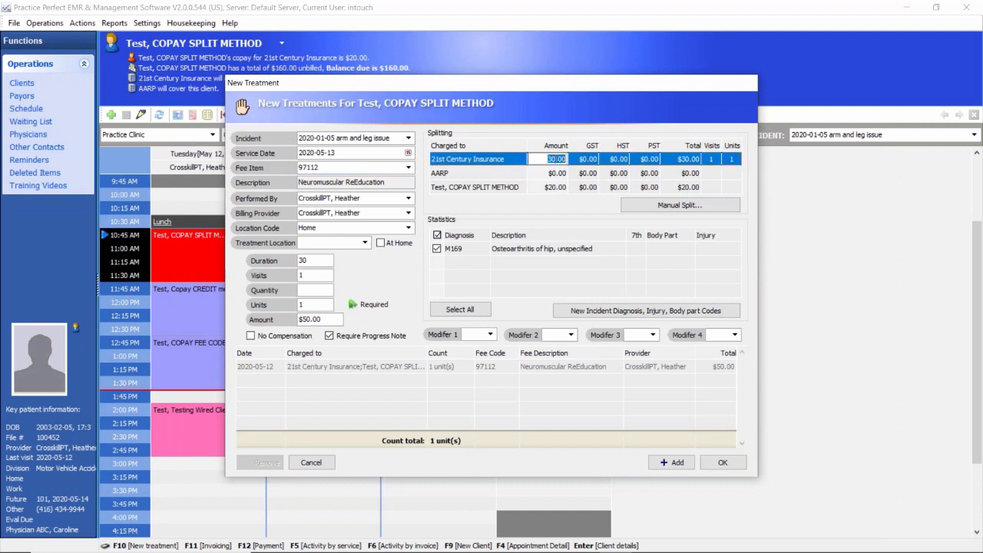
pyautogui.click(558, 187)
pyautogui.click(557, 188)
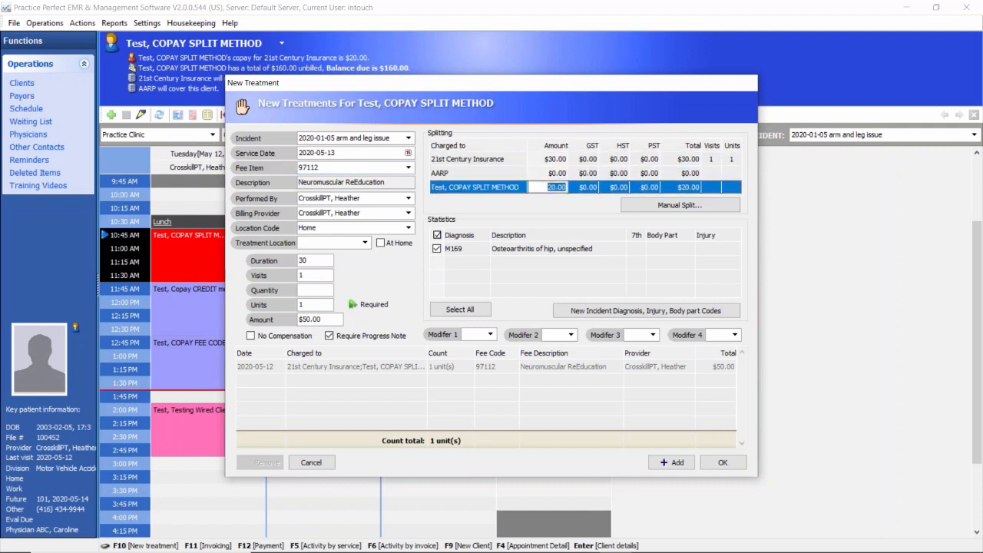
pyautogui.click(683, 463)
pyautogui.click(722, 462)
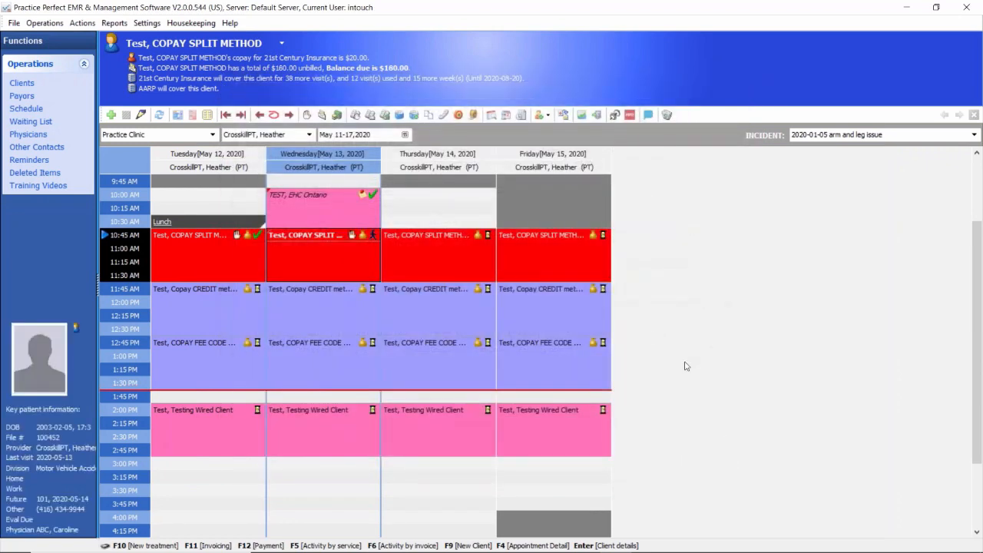
# Step: Refresh the copay split client's balance alert and enter a $180.00 cash payment dated 2020-05-13 with Produce Invoice/Receipt enabled
pyautogui.click(348, 71)
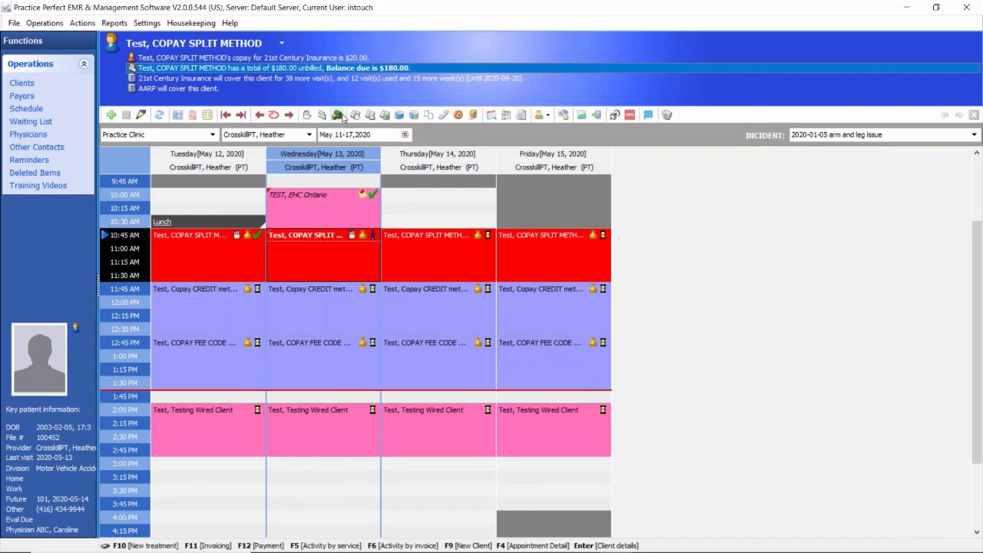
pyautogui.click(337, 115)
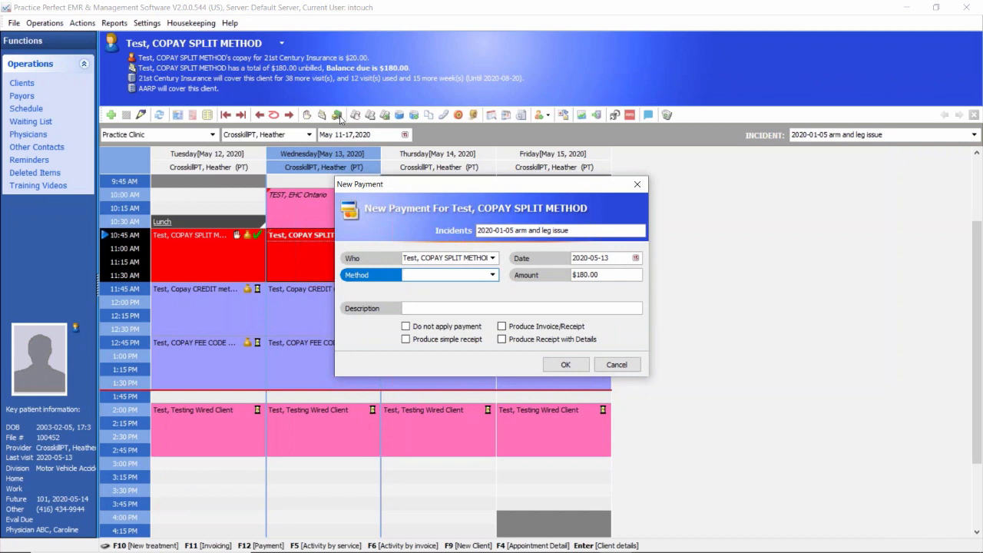
pyautogui.click(492, 274)
pyautogui.click(413, 307)
pyautogui.click(504, 327)
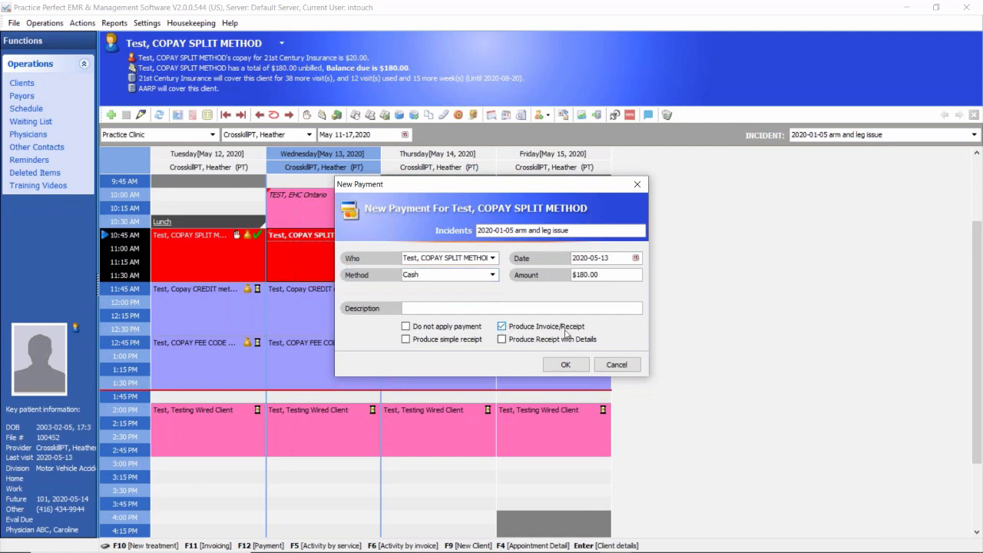
pyautogui.click(566, 365)
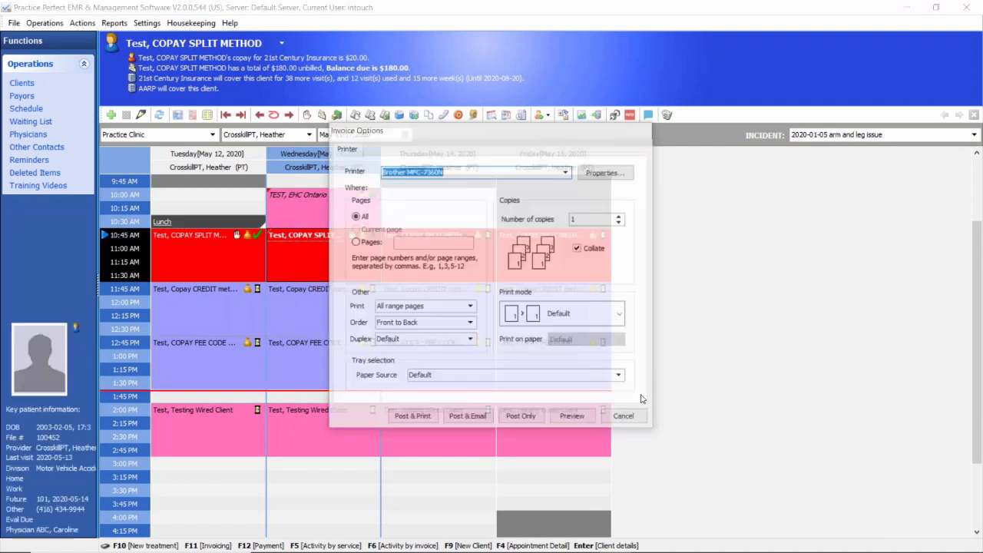
# Step: Preview the copay split client's invoice/receipt to review its charges and payment, and post it without printing
pyautogui.click(573, 418)
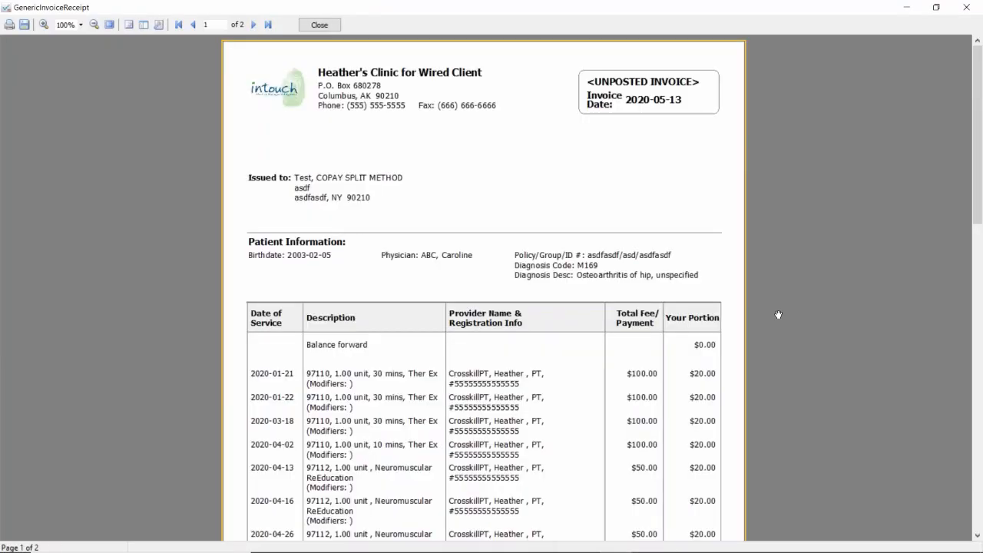
pyautogui.scroll(-3, 781, 314)
pyautogui.scroll(-2, 780, 315)
pyautogui.scroll(1, 781, 315)
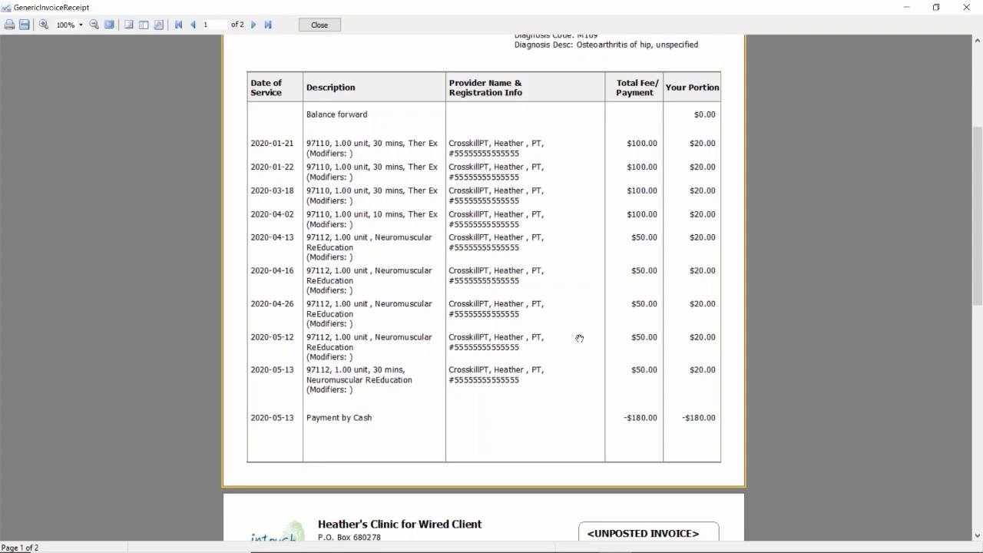
pyautogui.moveTo(979, 296); pyautogui.dragTo(803, 214)
pyautogui.click(319, 26)
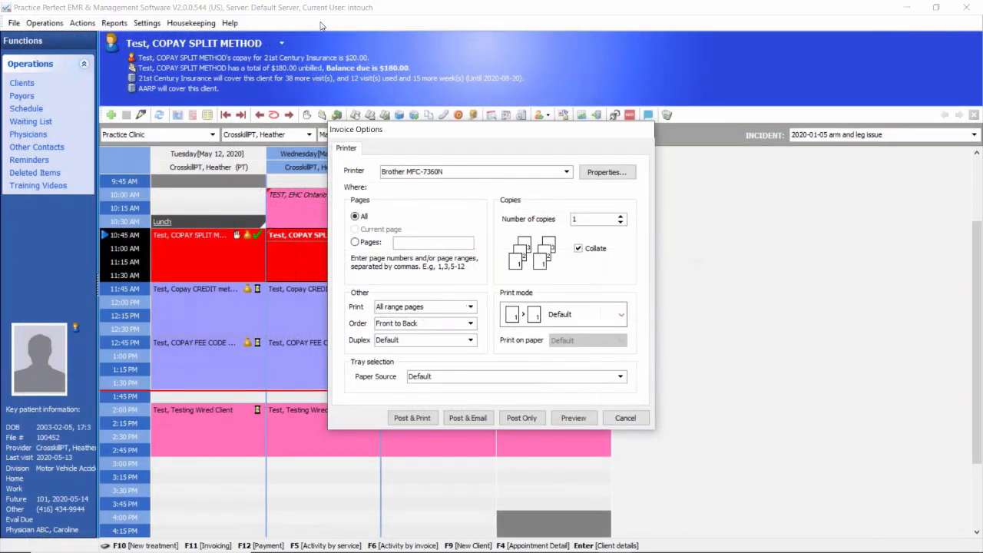
pyautogui.click(528, 420)
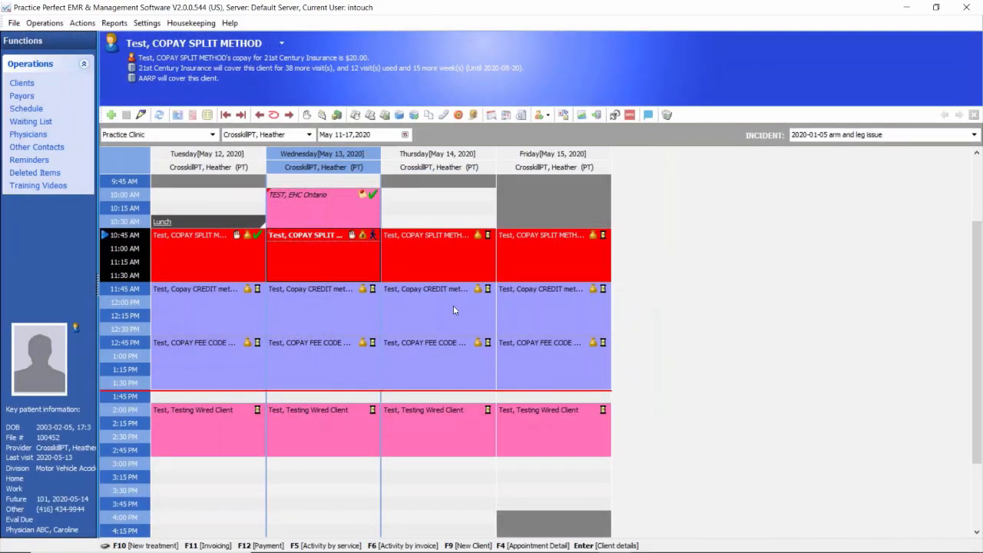
# Step: Mark Wednesday's 10:45 AM copay split appointment as Complete and the 11:45 AM copay credit appointment as Arrived
pyautogui.click(376, 236)
pyautogui.click(403, 279)
pyautogui.click(333, 304)
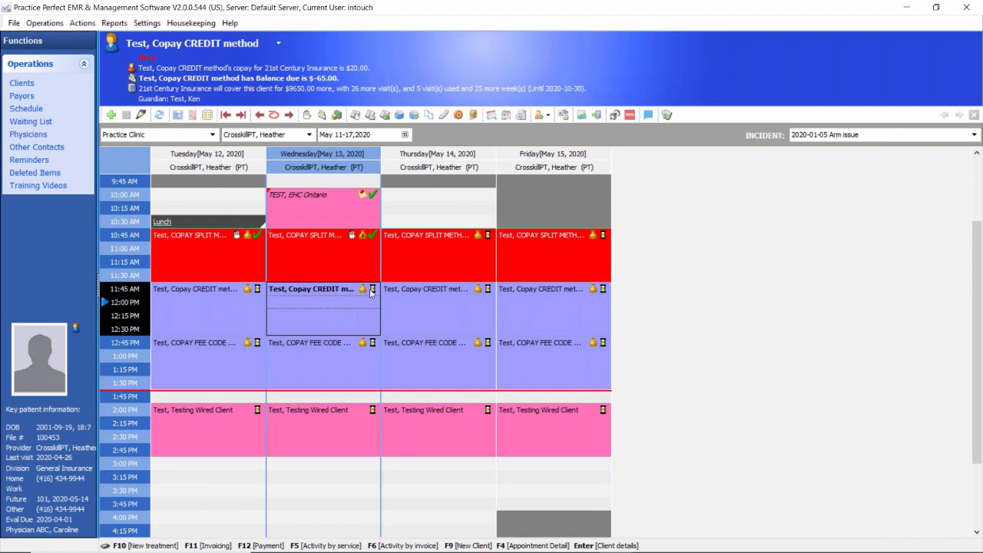
pyautogui.click(372, 290)
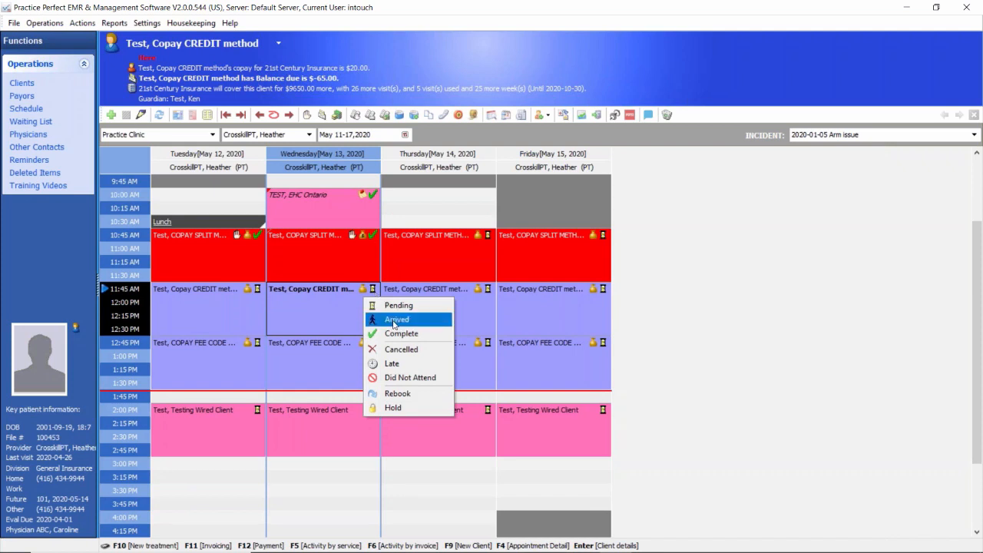
pyautogui.click(395, 320)
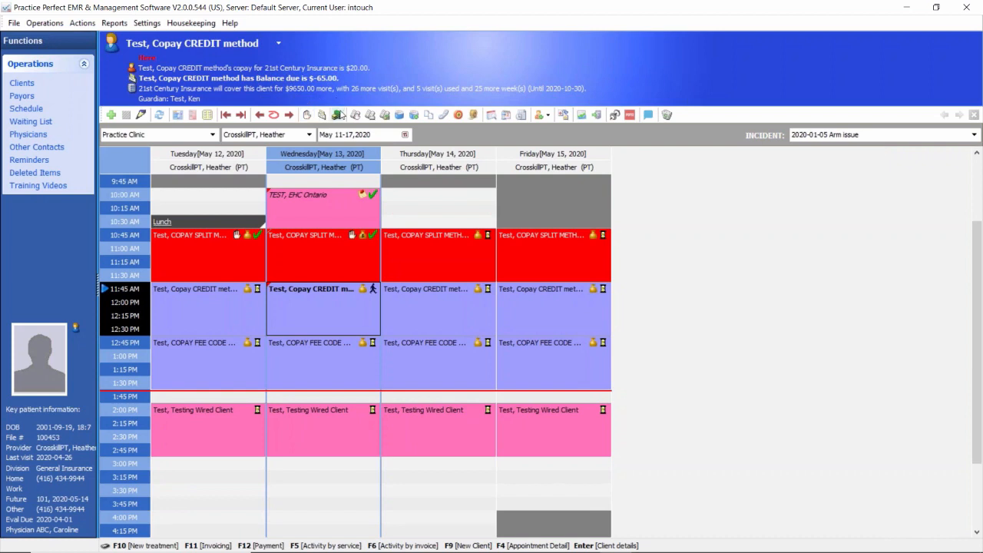
# Step: Start a new payment for the copay credit client's Arm issue incident with method Cash and amount $60.00
pyautogui.click(339, 115)
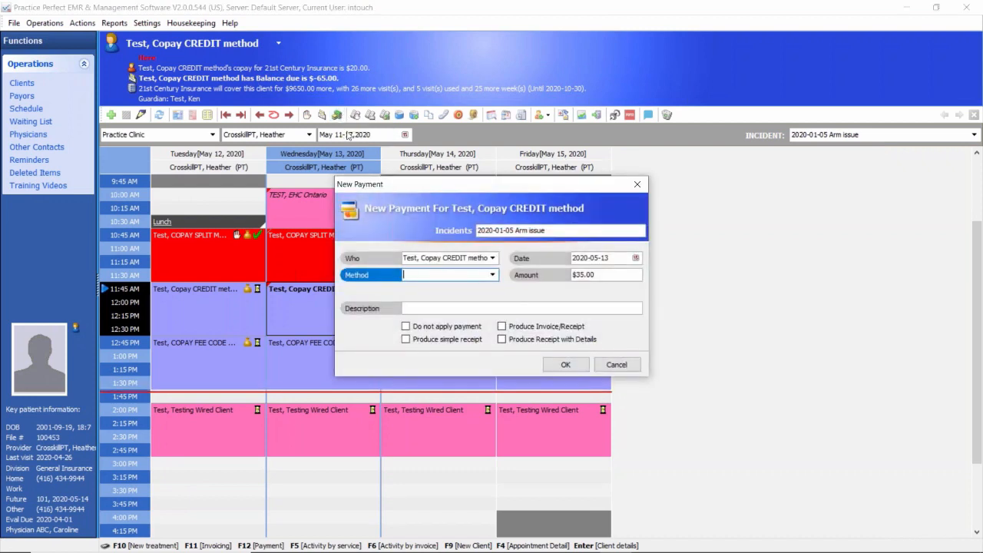
pyautogui.click(492, 274)
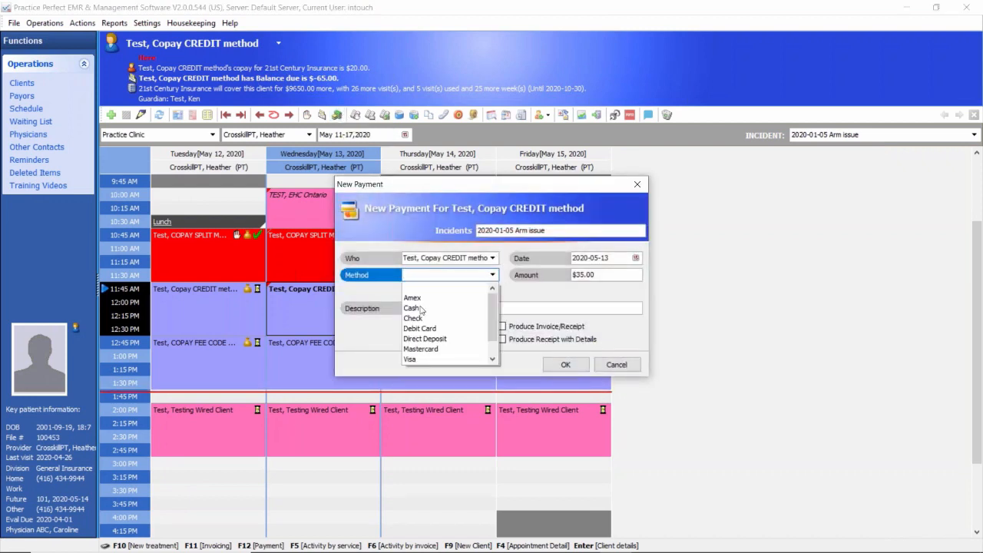
pyautogui.click(422, 307)
pyautogui.click(602, 275)
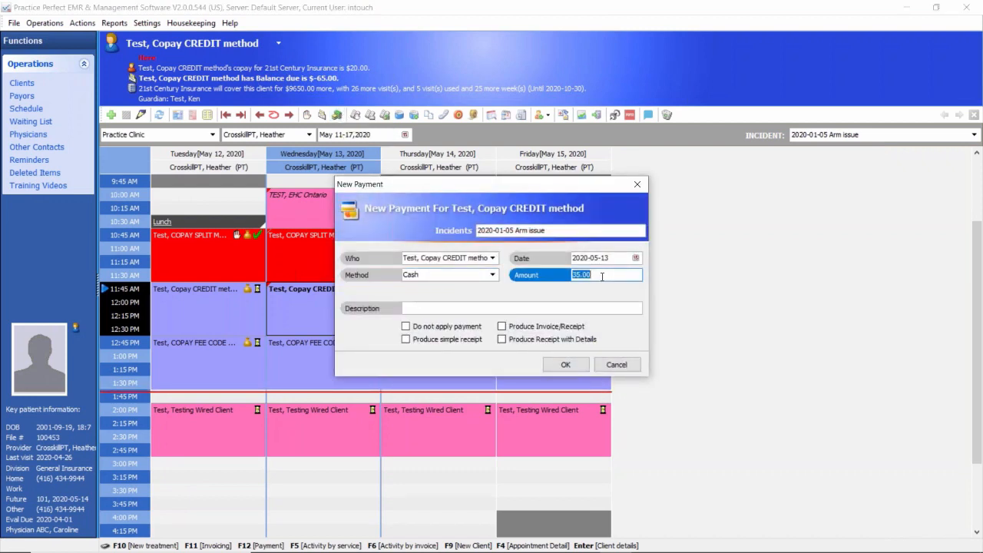
pyautogui.write('60.0')
pyautogui.click(492, 275)
pyautogui.click(492, 274)
pyautogui.click(594, 275)
# Step: Describe the payment as "Copay for 3 in advance.", enable Do not apply payment and Produce simple receipt, and save it
pyautogui.click(420, 307)
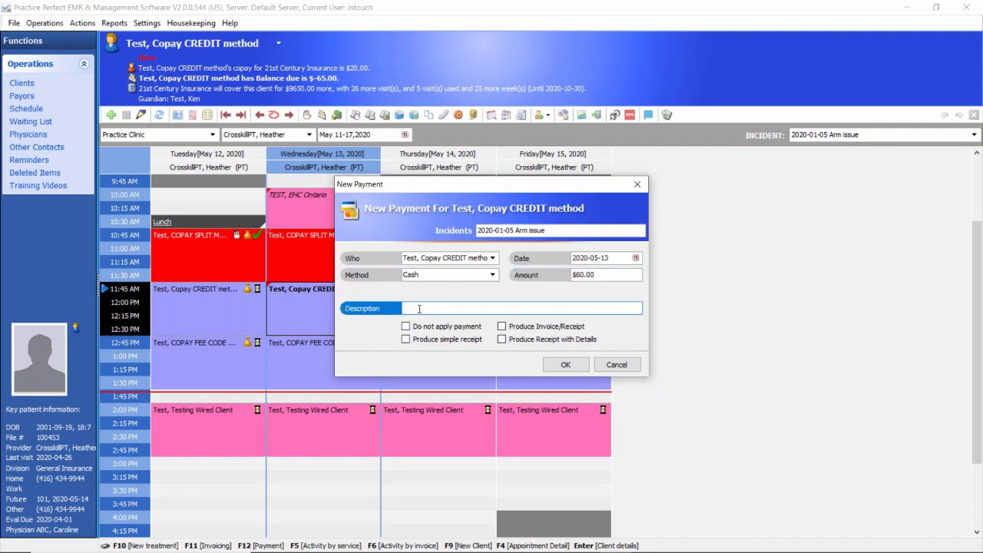
pyautogui.write('Copay for 3 in advance.')
pyautogui.click(503, 326)
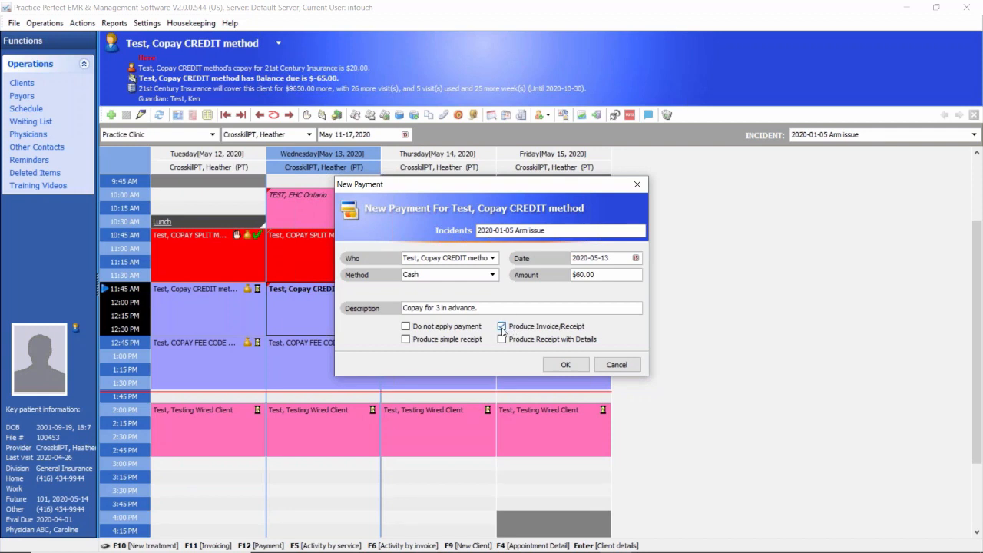
pyautogui.click(502, 327)
pyautogui.click(577, 275)
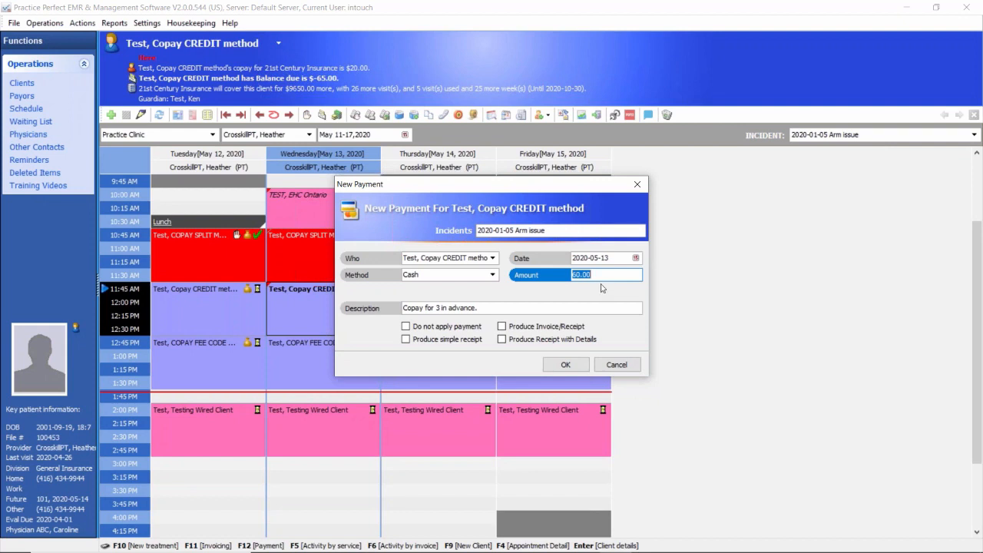
pyautogui.click(406, 327)
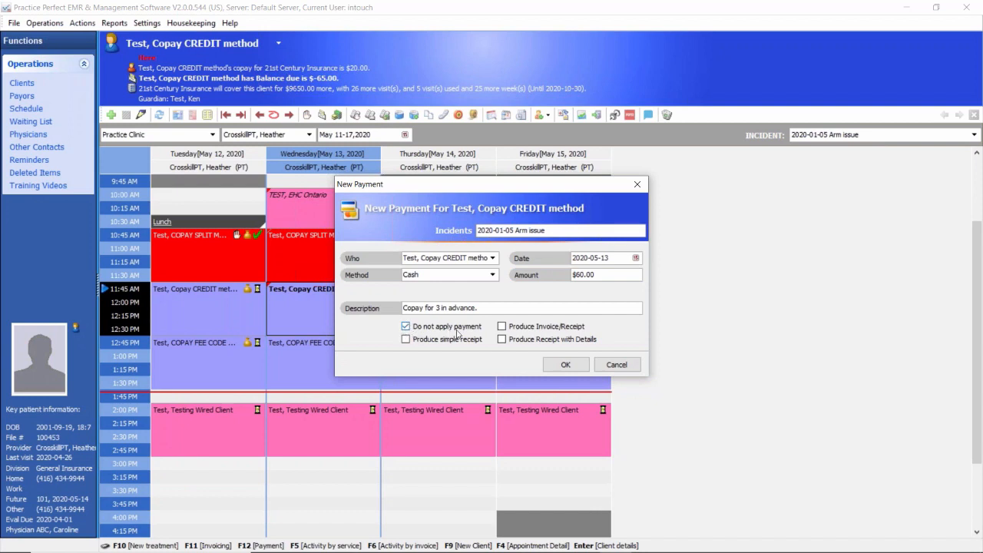
pyautogui.click(409, 341)
pyautogui.click(565, 365)
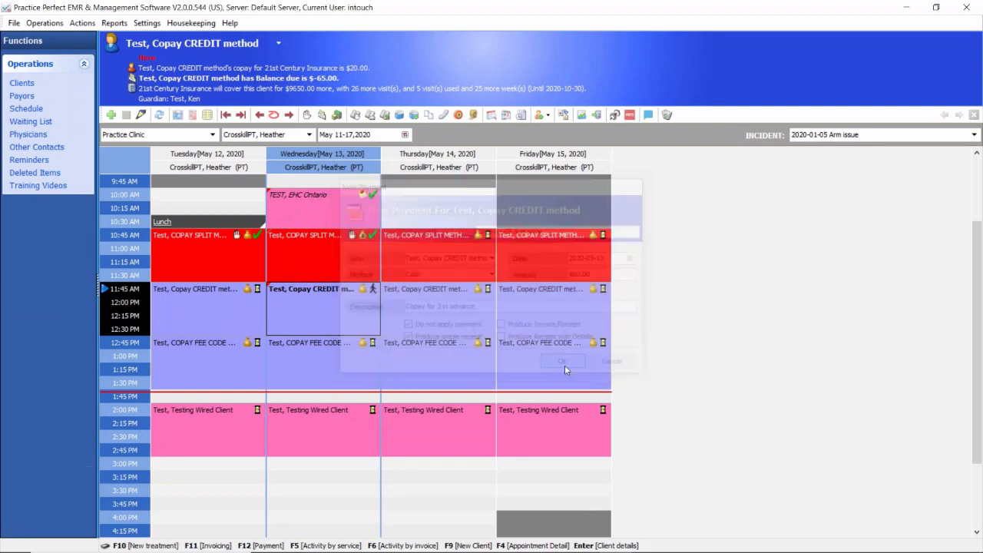
# Step: Preview the copay credit client's payment receipt without printing it, and mark Wednesday's 11:45 AM appointment as Complete
pyautogui.click(572, 417)
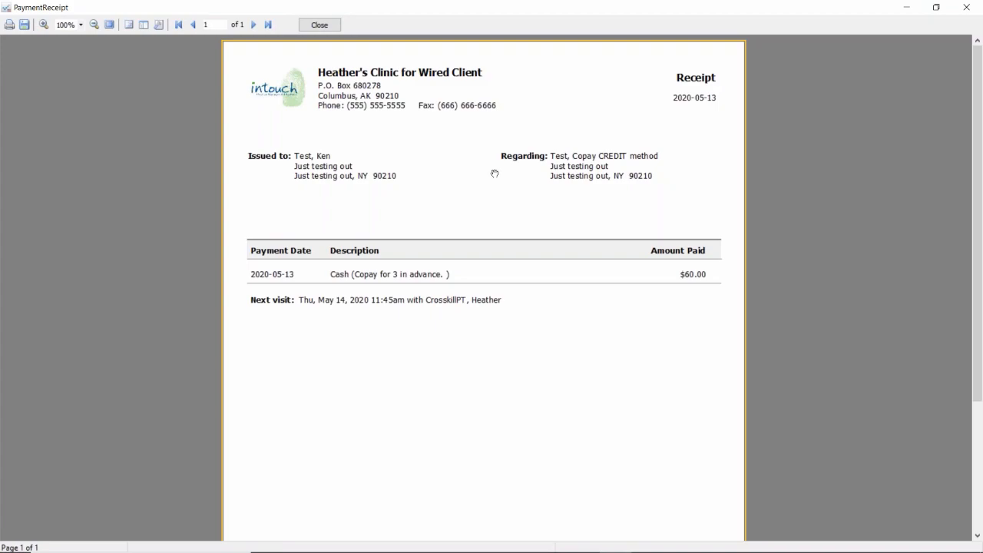
pyautogui.click(327, 25)
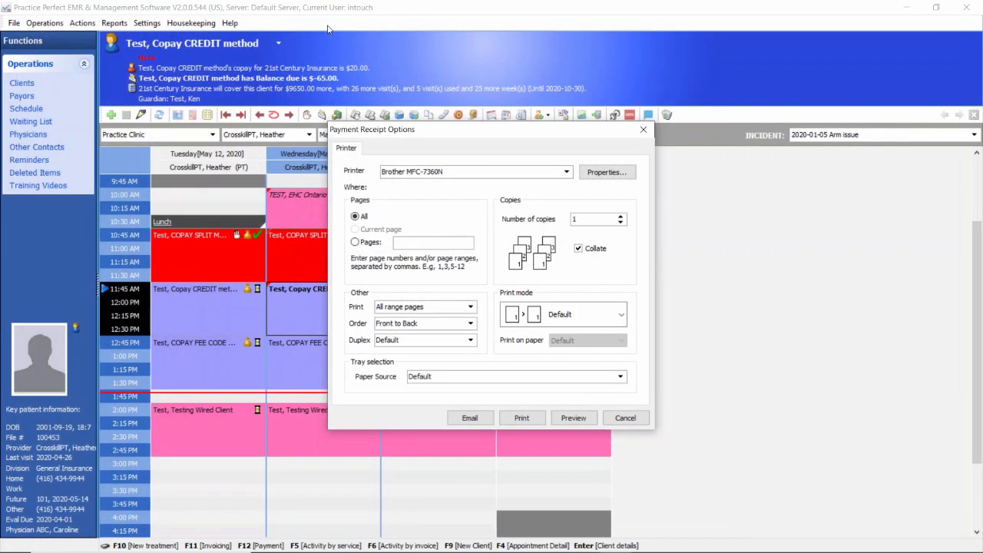
pyautogui.click(627, 418)
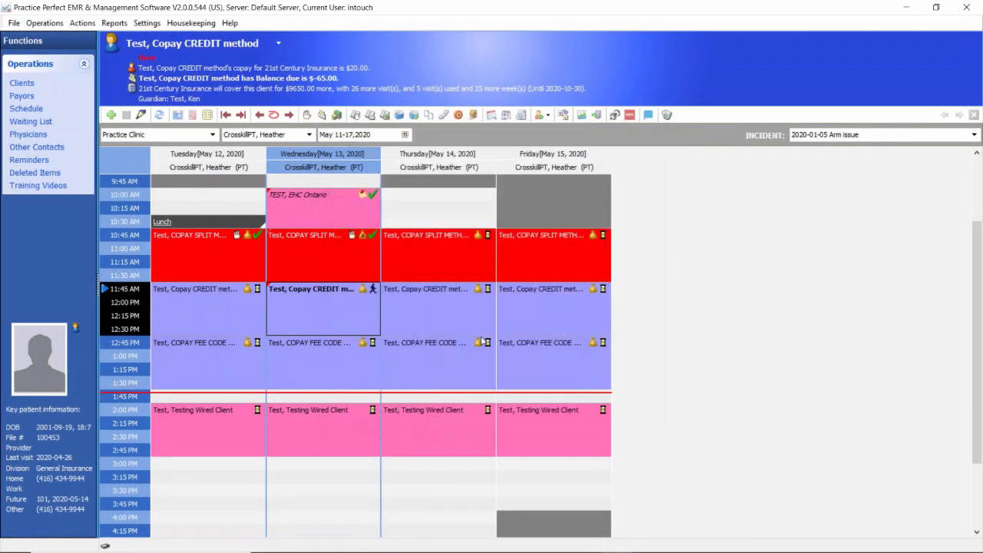
pyautogui.click(372, 289)
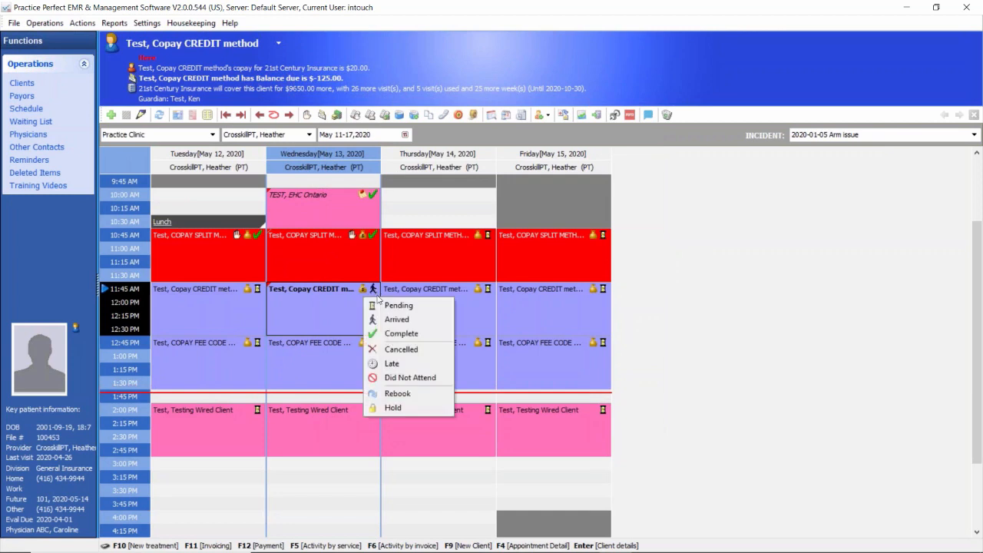
pyautogui.click(390, 334)
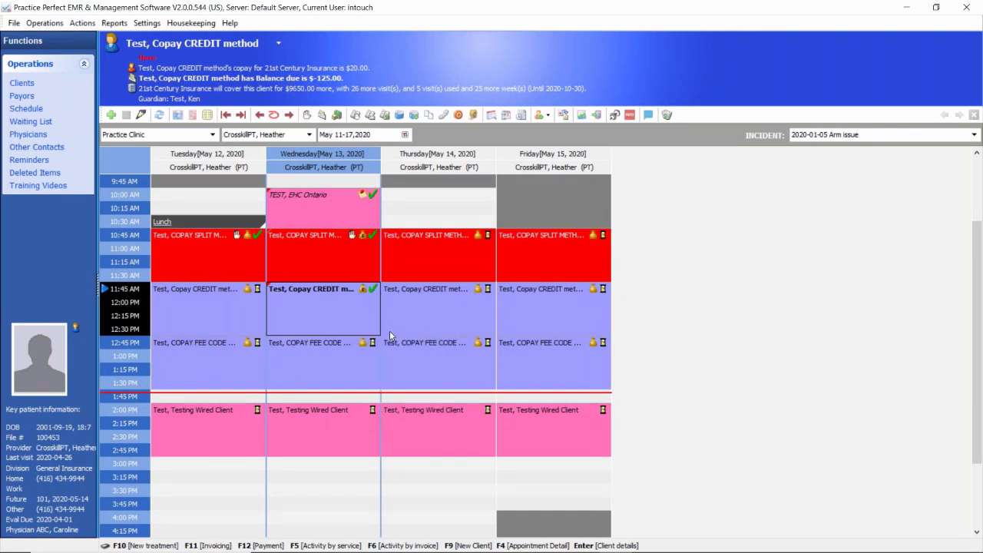
# Step: Select Wednesday's 12:45 PM copay fee code appointment, then find the Co Pay fee code in the fee code list and open its details
pyautogui.click(323, 348)
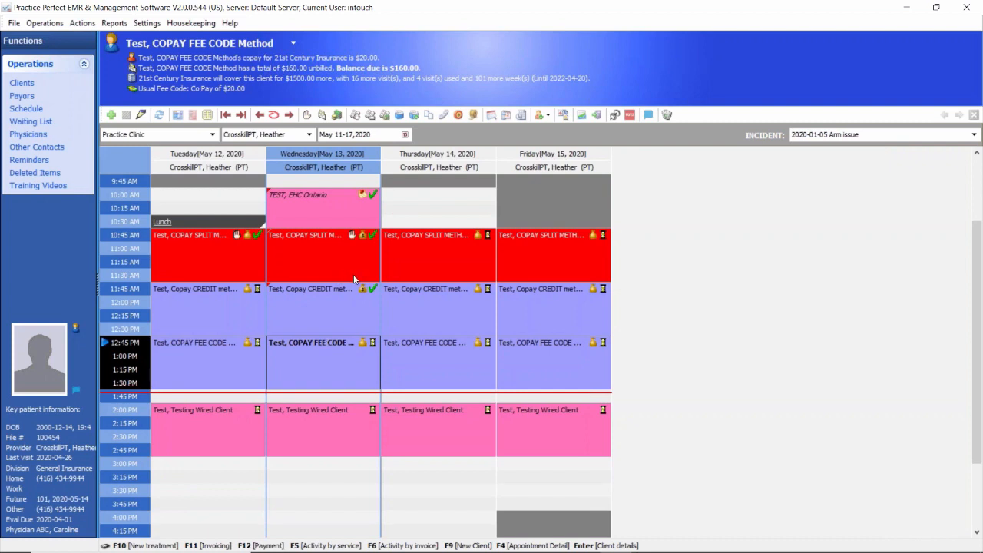
pyautogui.click(204, 25)
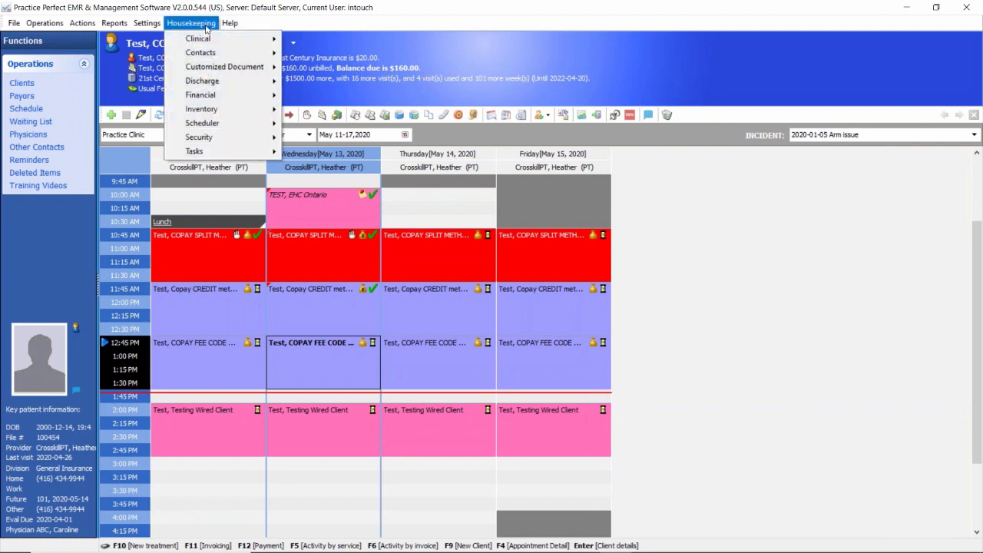
pyautogui.moveTo(209, 98)
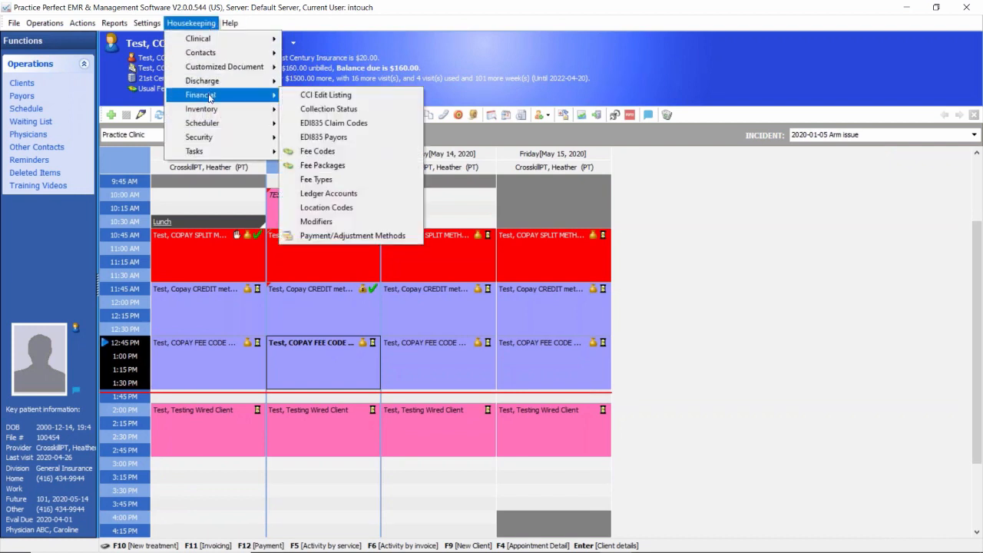
pyautogui.click(329, 152)
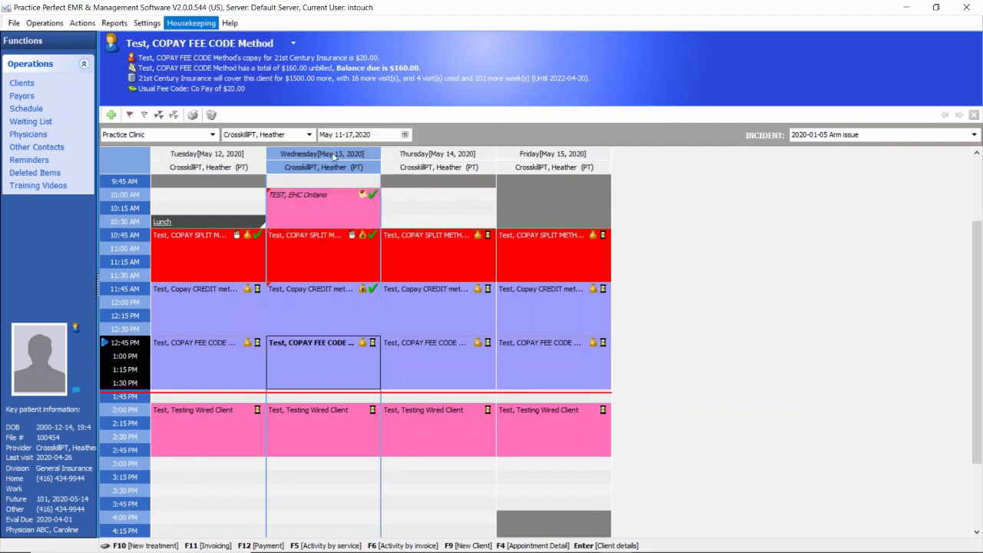
pyautogui.click(132, 169)
pyautogui.write('co')
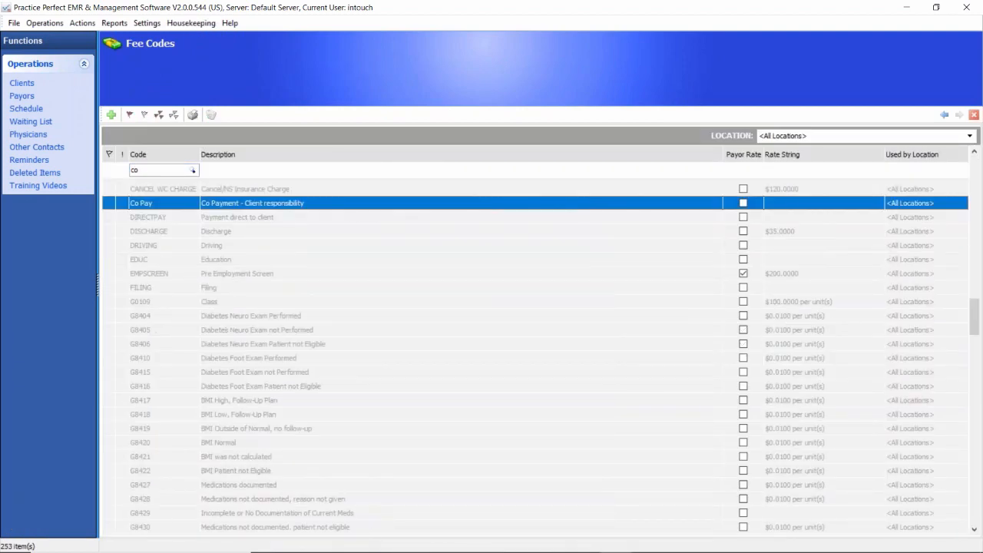
pyautogui.doubleClick(154, 204)
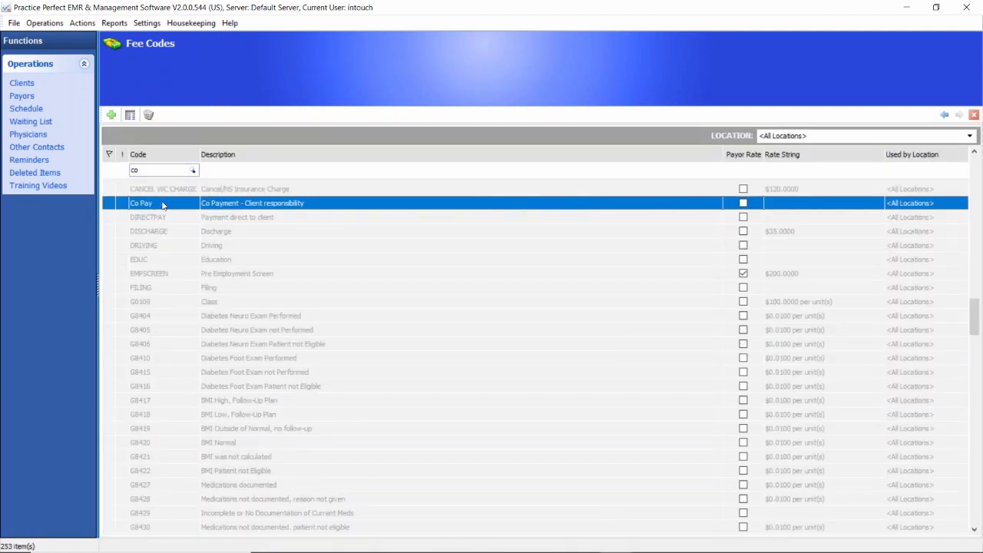
# Step: Review the Co Pay fee's code, description, client-only charge option, default visits and default quantity, and return to the schedule
pyautogui.click(257, 189)
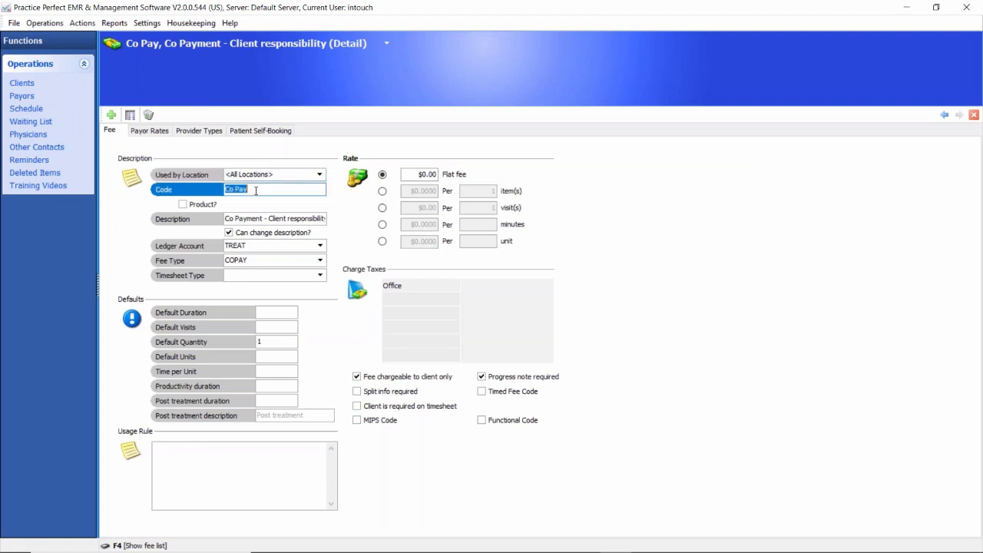
pyautogui.click(262, 218)
pyautogui.click(257, 189)
pyautogui.click(261, 219)
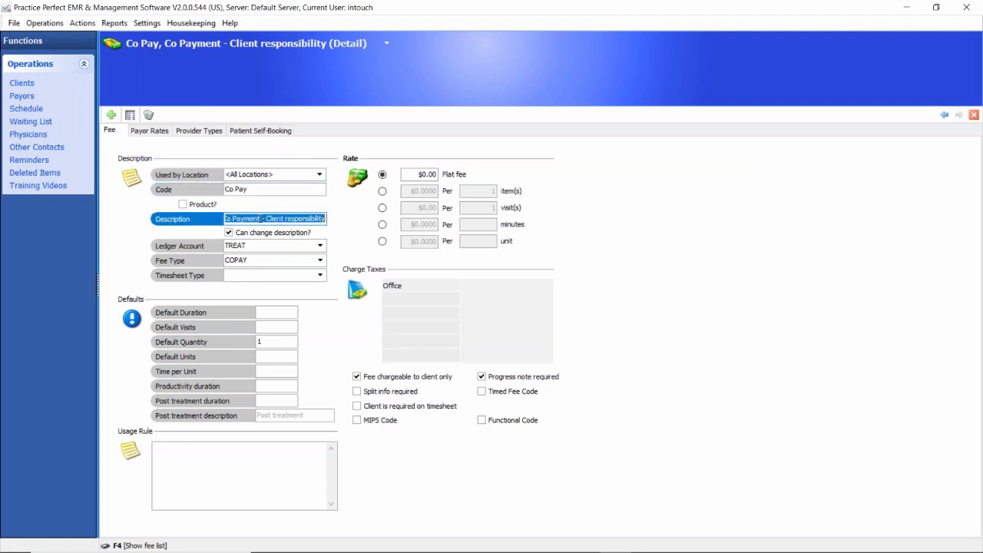
pyautogui.click(356, 377)
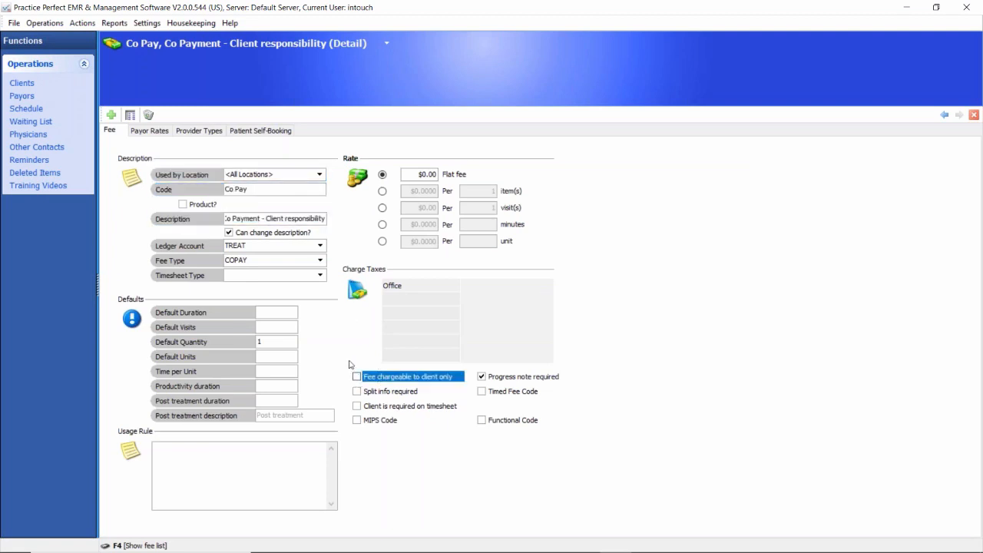
pyautogui.click(357, 379)
pyautogui.click(271, 330)
pyautogui.press('Tab')
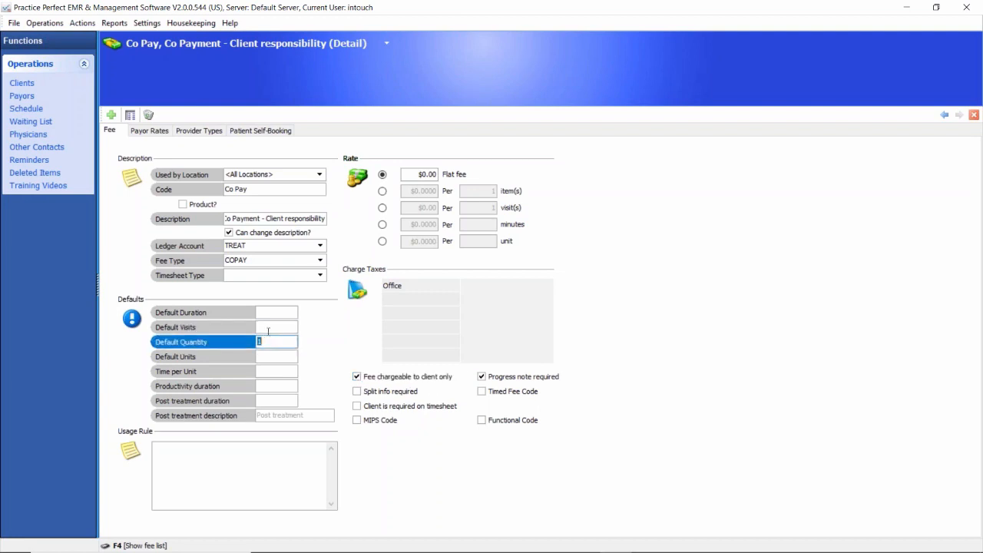
pyautogui.click(268, 331)
pyautogui.click(269, 342)
pyautogui.click(944, 114)
pyautogui.click(944, 114)
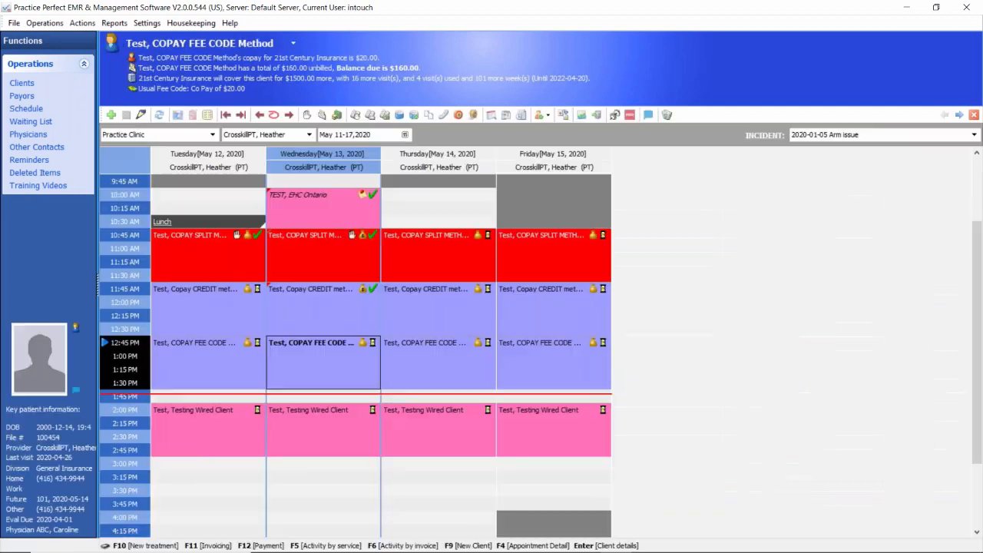
# Step: Mark Wednesday's 12:45 PM copay fee code appointment as Arrived and start a new treatment for the client
pyautogui.click(372, 343)
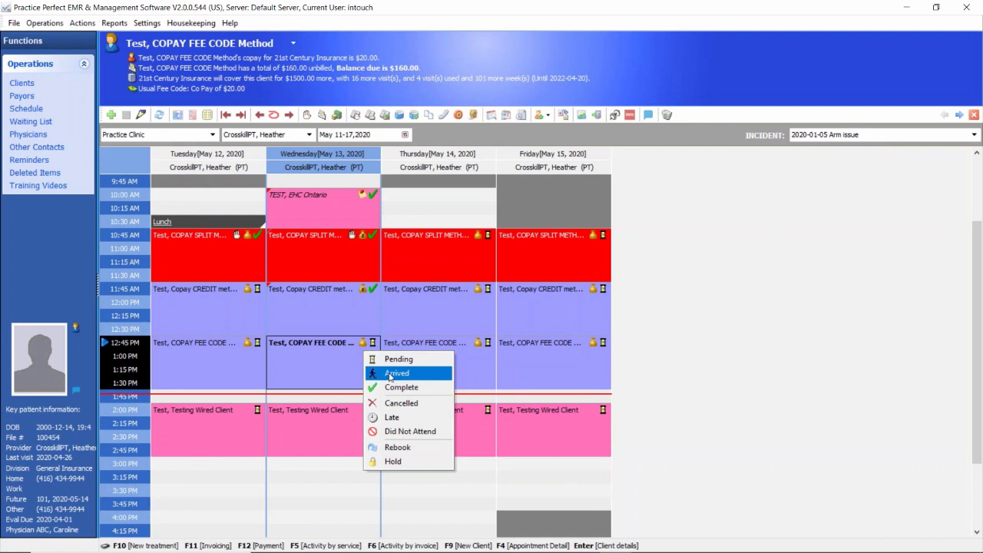
pyautogui.click(389, 374)
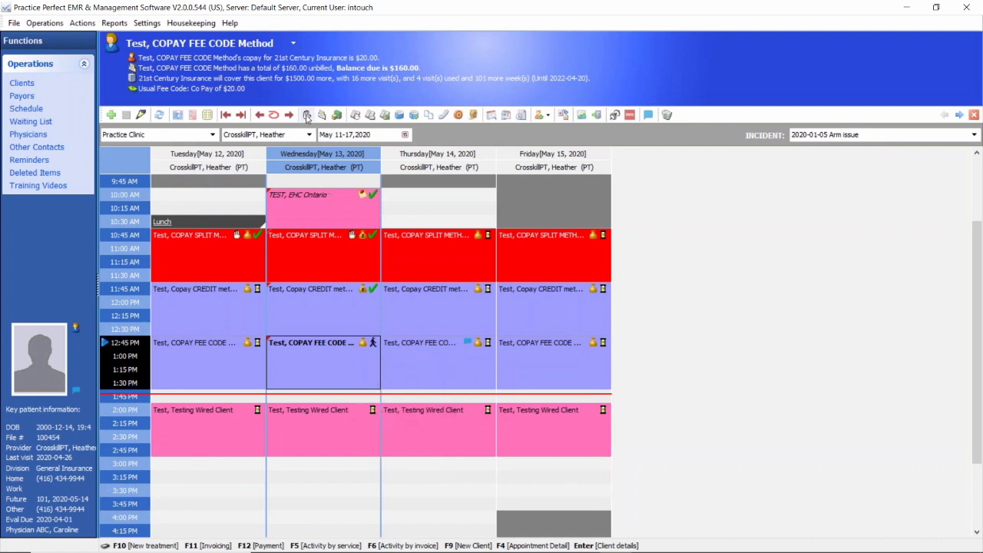
pyautogui.click(306, 116)
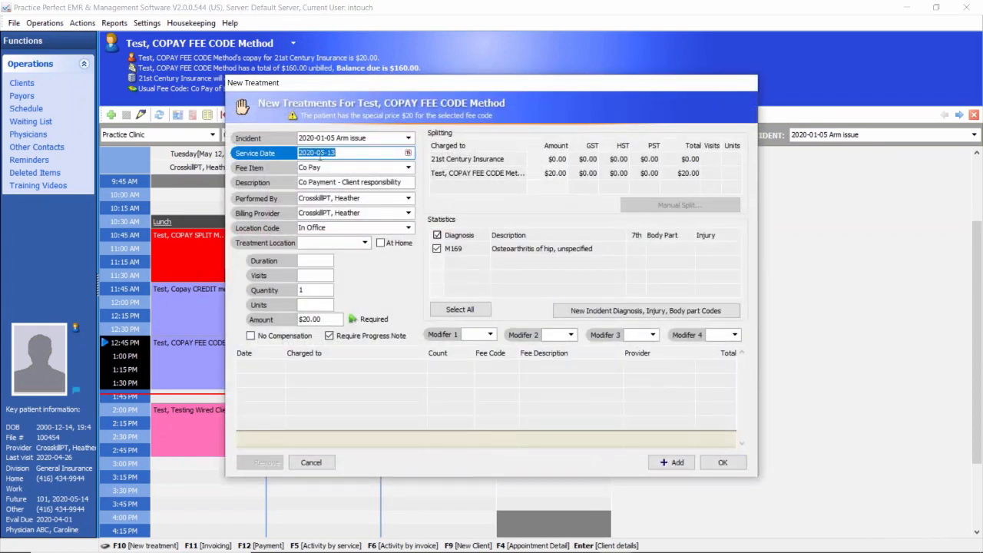
# Step: Review the new treatment's fee item, amount, visits, quantity and the split between 21st Century Insurance and the client
pyautogui.click(326, 166)
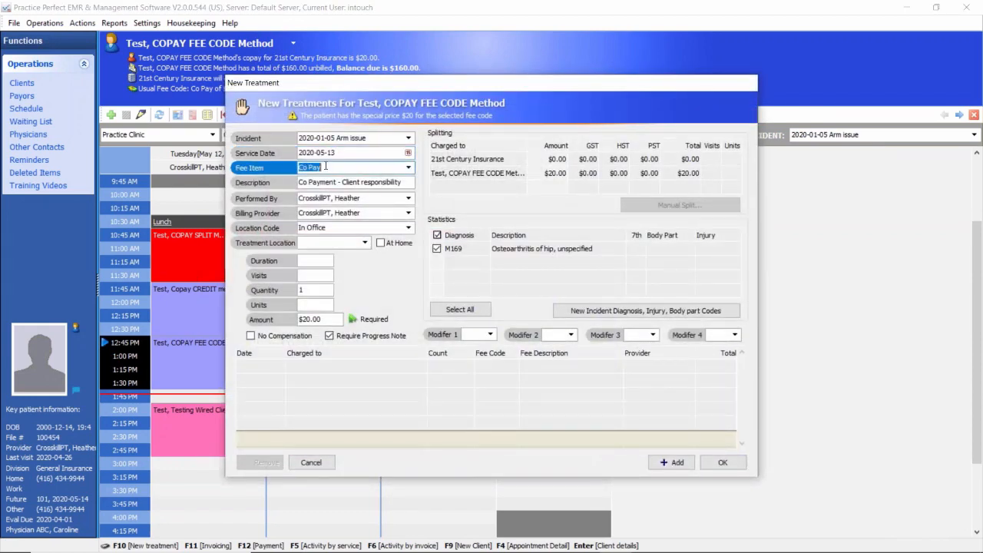
pyautogui.click(324, 320)
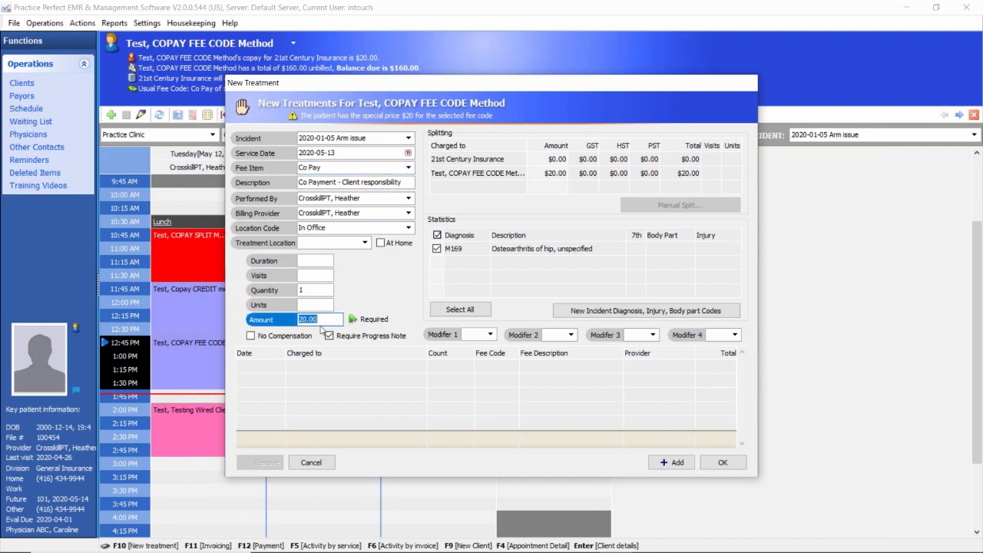
pyautogui.write('30')
pyautogui.click(321, 320)
pyautogui.write('20')
pyautogui.click(328, 292)
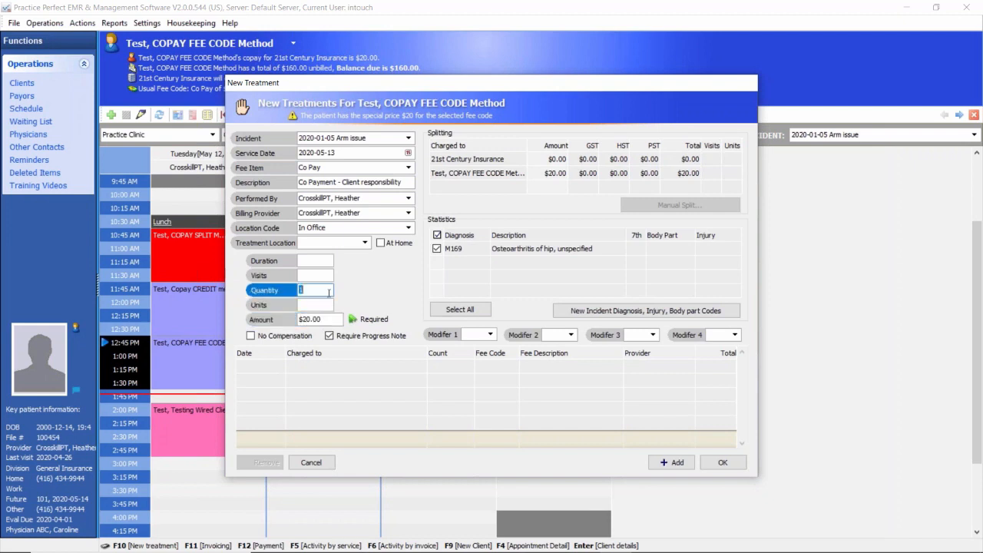
pyautogui.click(317, 275)
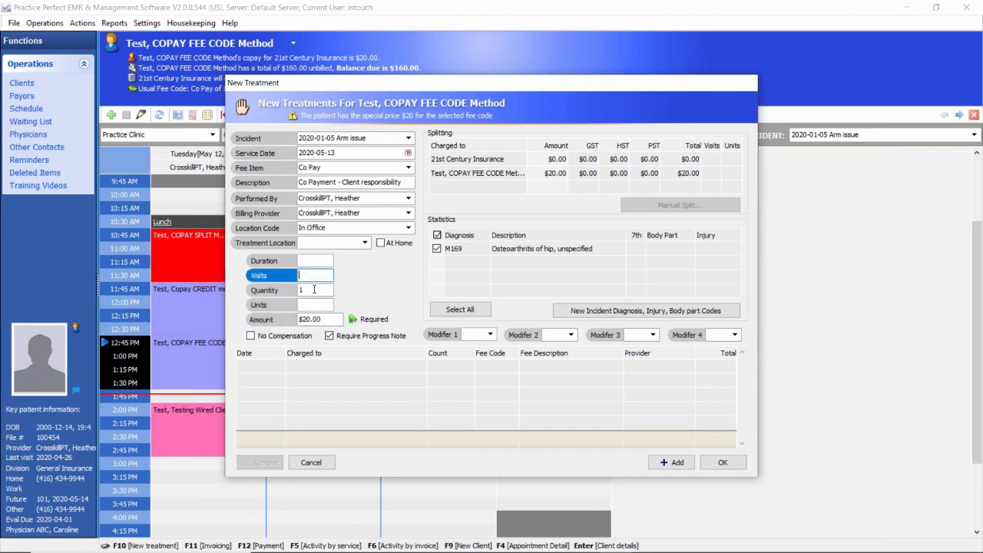
pyautogui.click(323, 289)
pyautogui.click(311, 274)
pyautogui.click(307, 290)
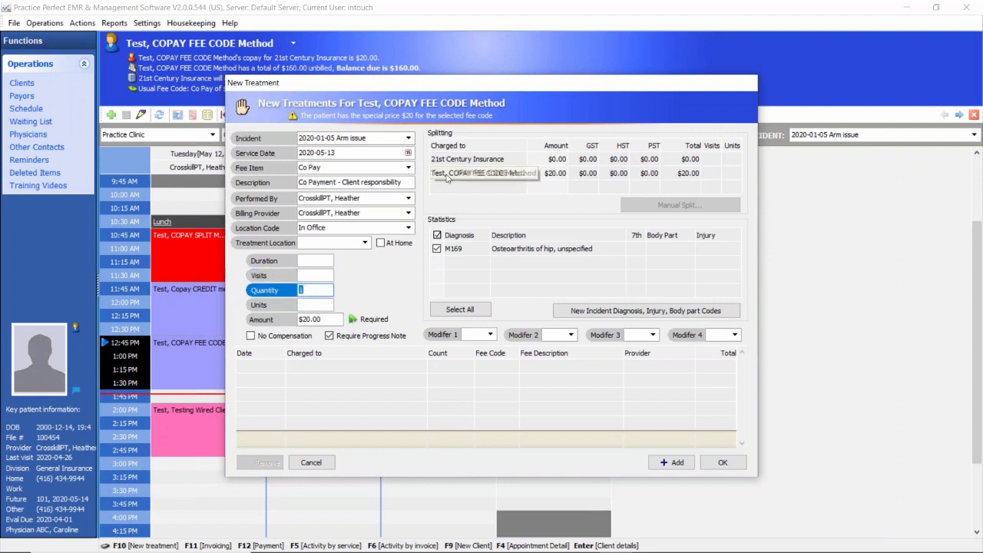
pyautogui.click(500, 160)
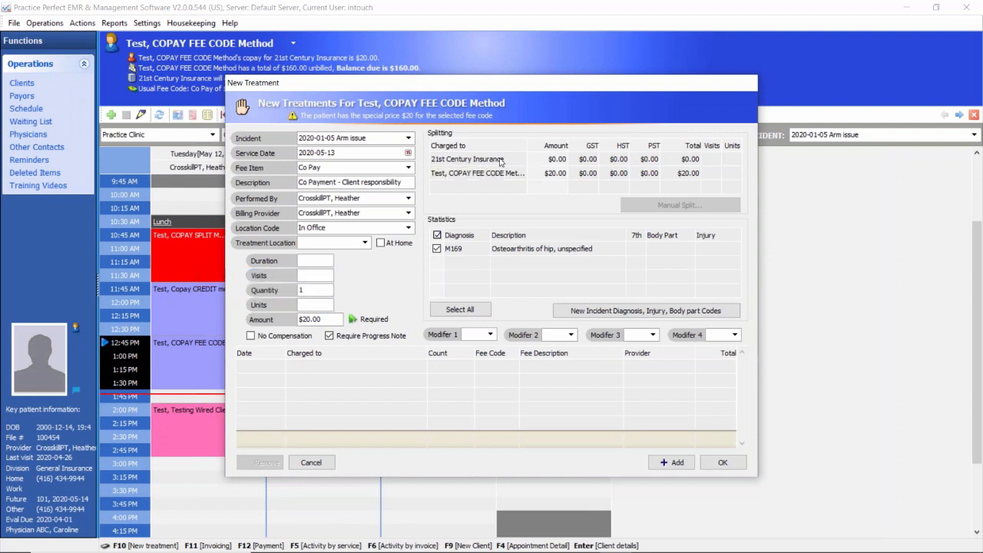
pyautogui.click(542, 173)
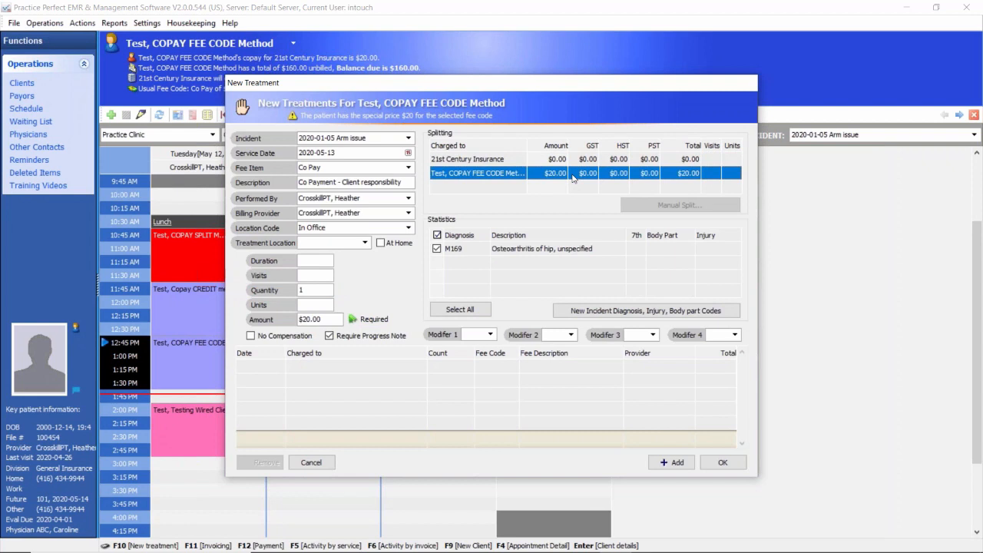
# Step: Add the $20.00 Co Pay charge to the copay fee code client's treatment list and save it
pyautogui.click(672, 463)
pyautogui.click(571, 372)
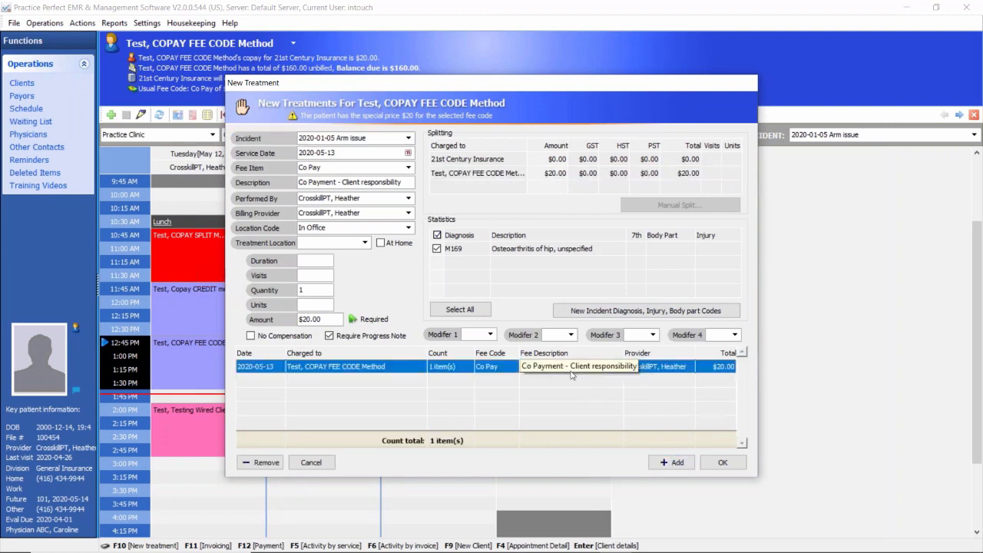
pyautogui.click(723, 463)
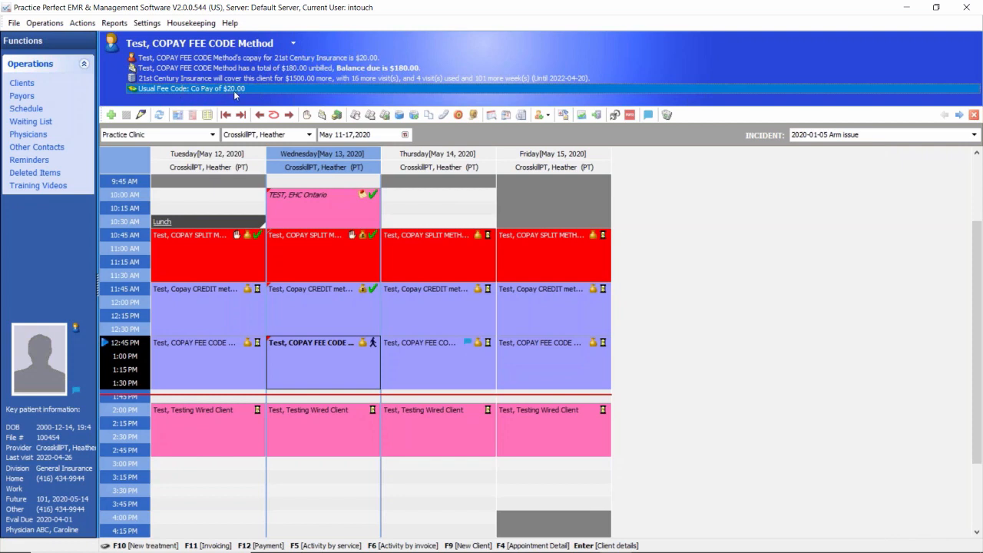
# Step: Examine the scheduler customization's choices for automatically charging a service upon arrival or completion, and leave the settings without saving
pyautogui.click(147, 23)
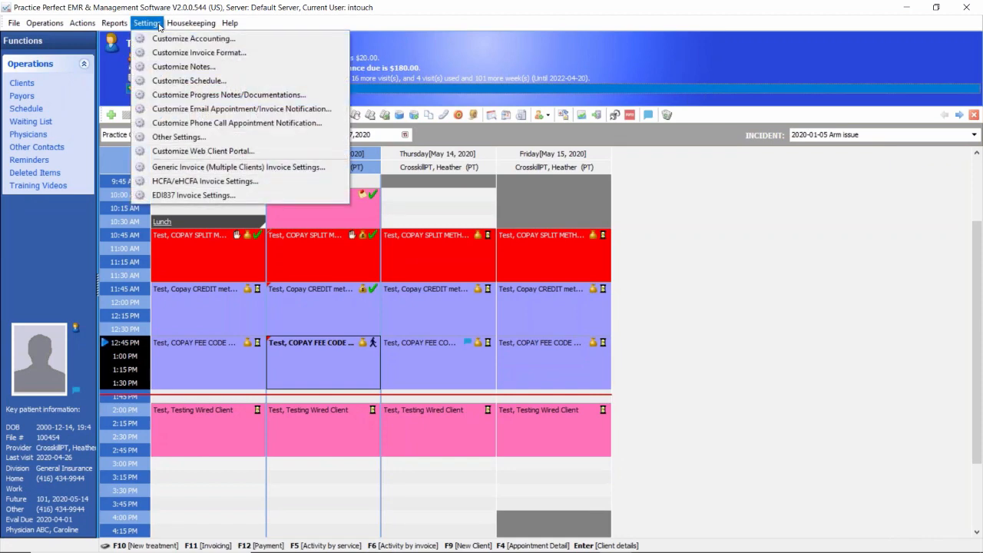
pyautogui.click(174, 81)
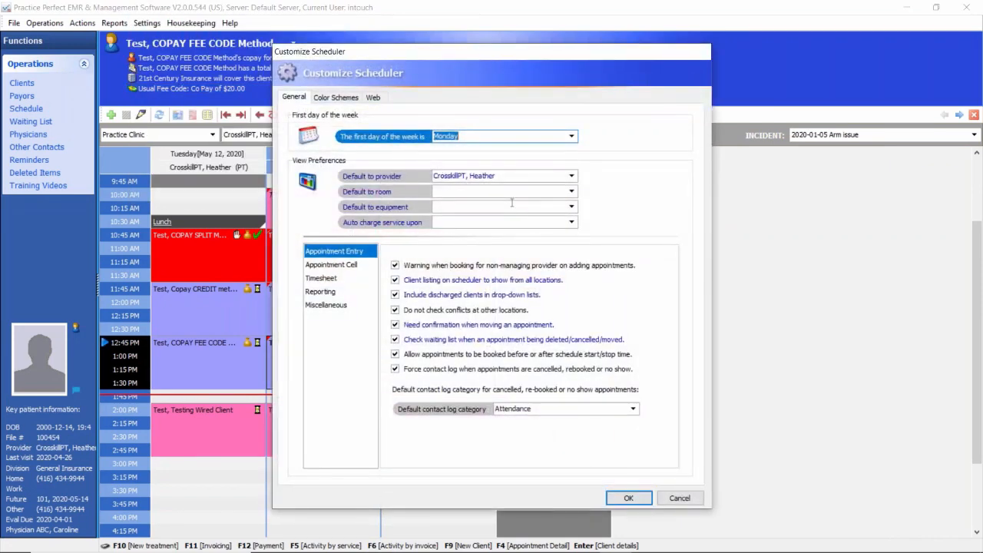
pyautogui.click(571, 222)
pyautogui.click(571, 222)
pyautogui.click(571, 222)
pyautogui.click(571, 222)
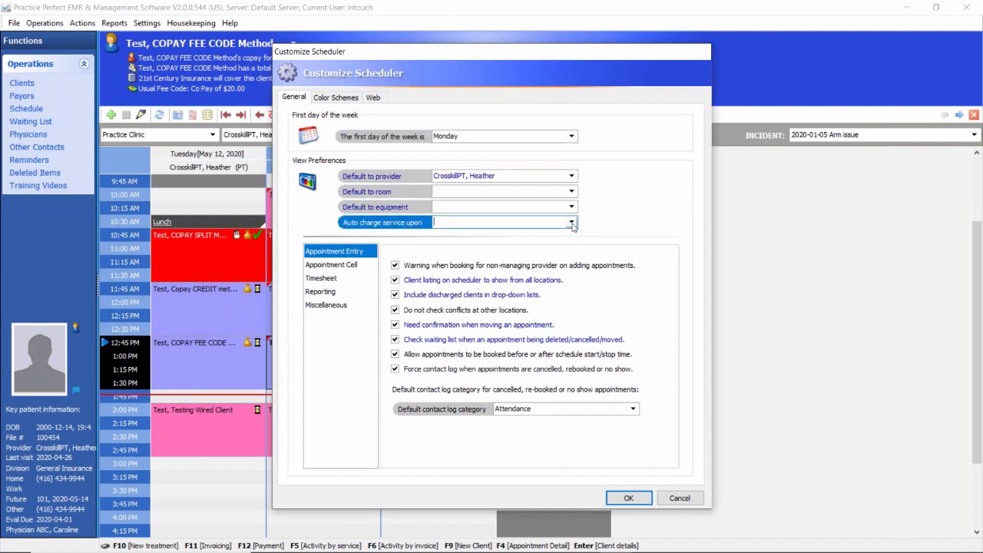
pyautogui.click(572, 222)
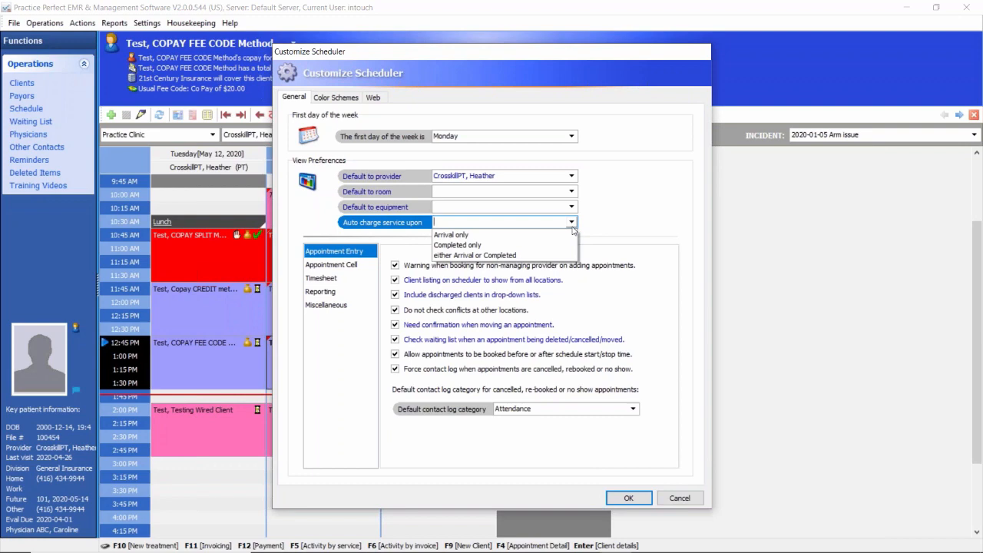
pyautogui.click(678, 498)
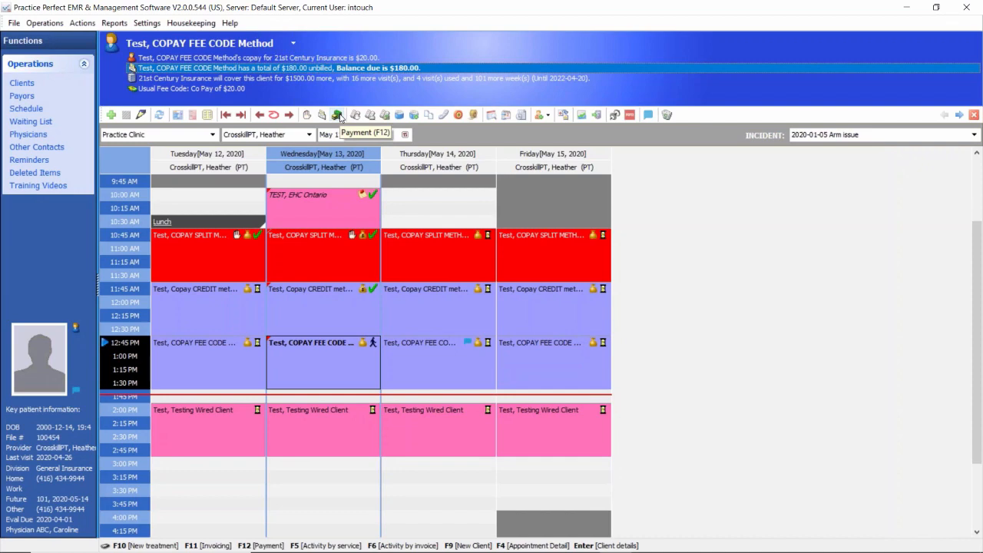
# Step: Record a $180.00 cash payment for the copay fee code client with an invoice/receipt produced
pyautogui.click(338, 115)
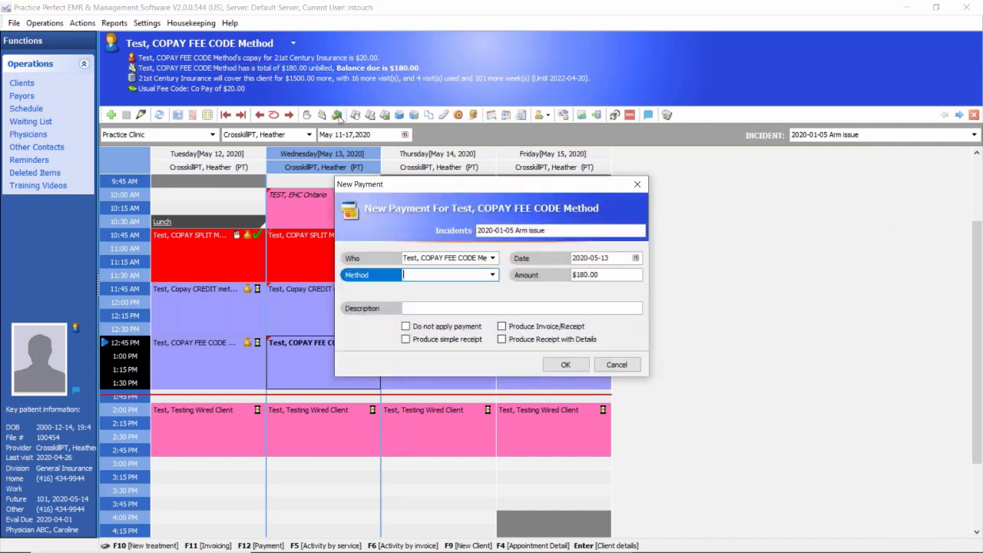
pyautogui.click(492, 274)
pyautogui.click(421, 307)
pyautogui.click(600, 275)
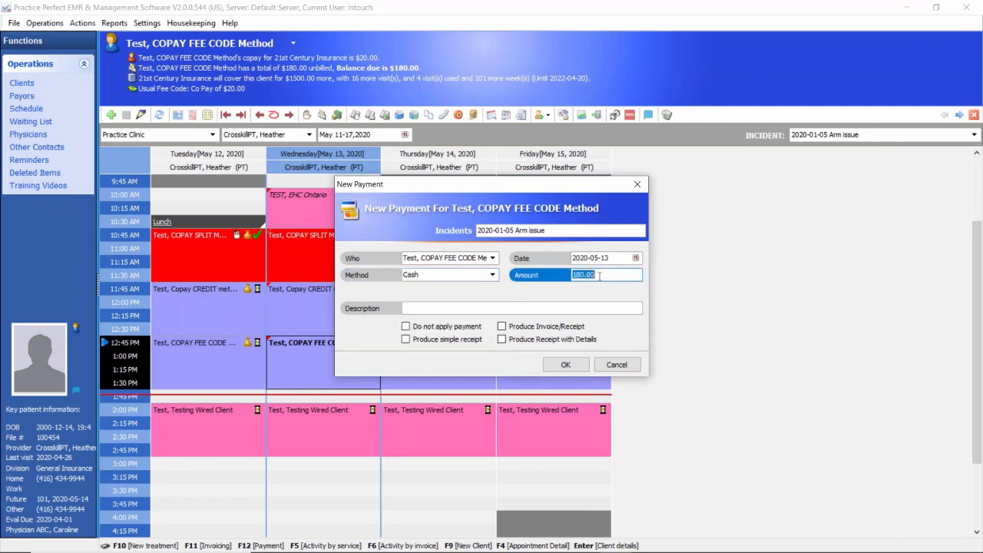
pyautogui.click(502, 327)
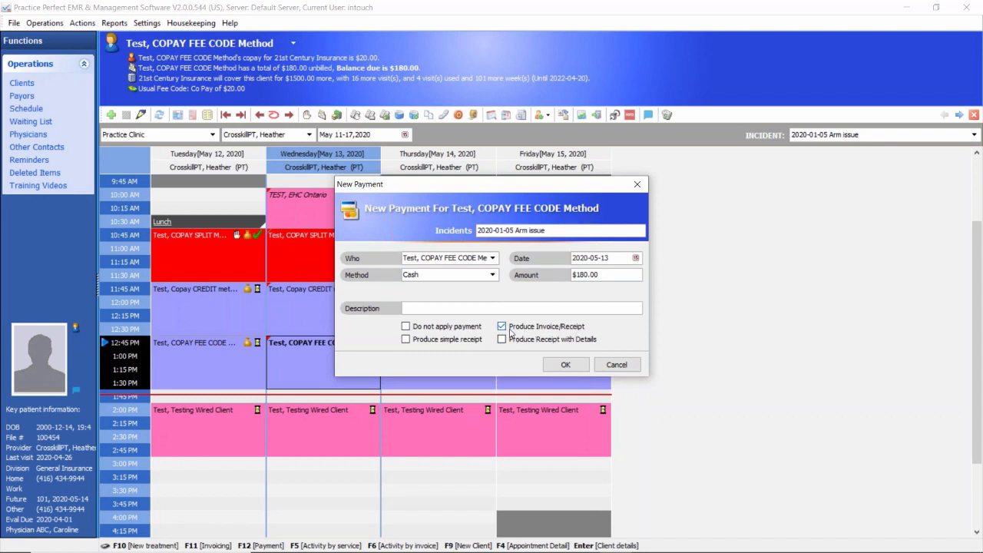
pyautogui.click(565, 364)
# Step: Preview the copay fee code client's invoice receipt through its payment line and post it without printing or emailing
pyautogui.click(573, 418)
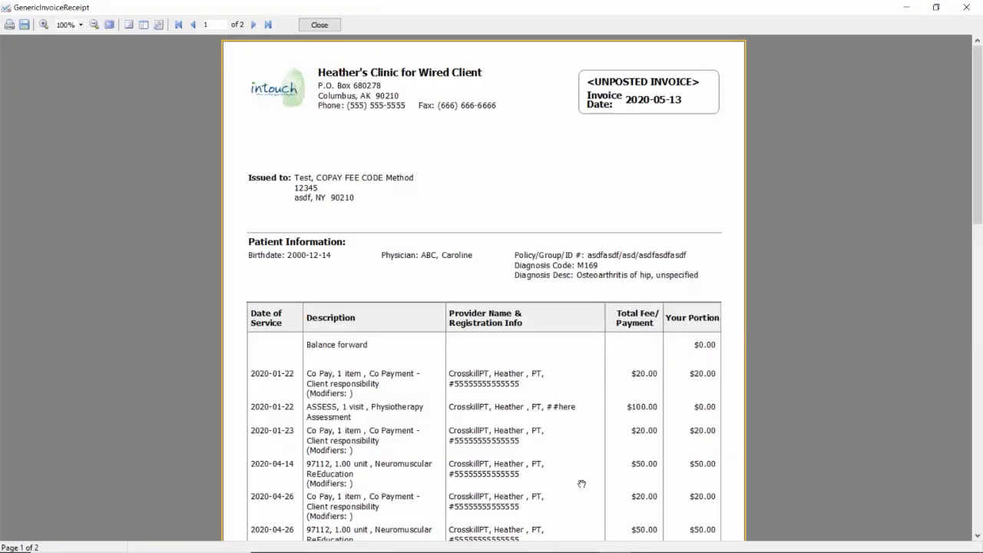
pyautogui.scroll(-3, 717, 487)
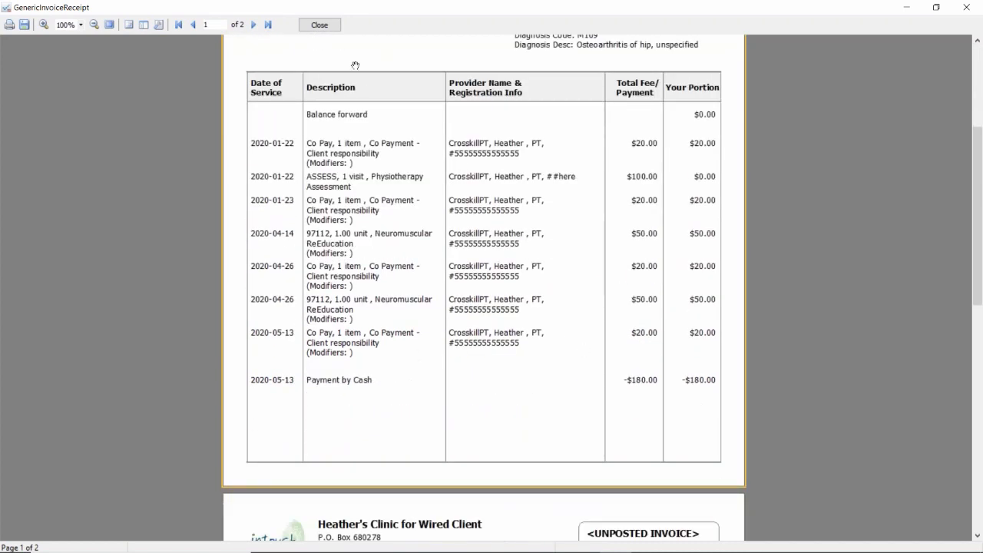
pyautogui.click(320, 25)
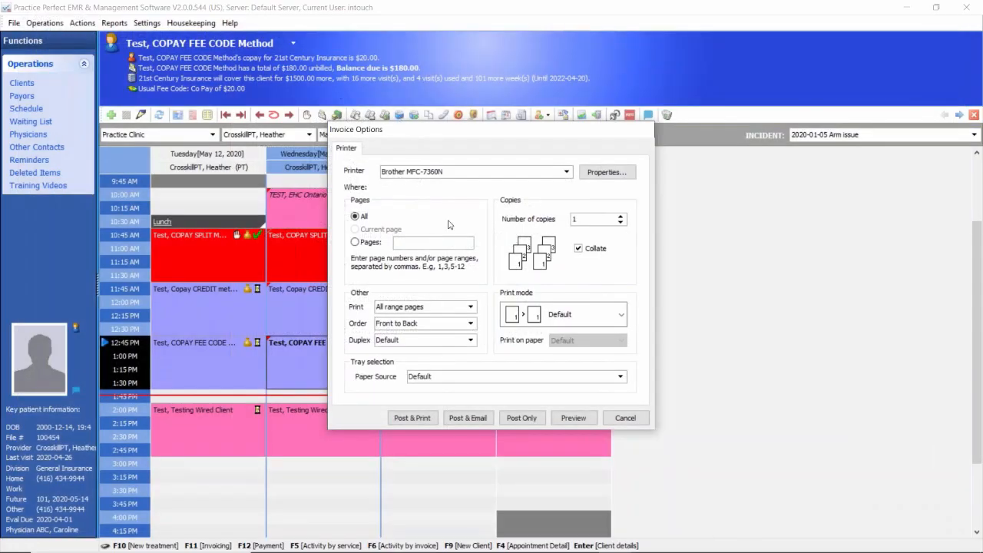
pyautogui.click(514, 418)
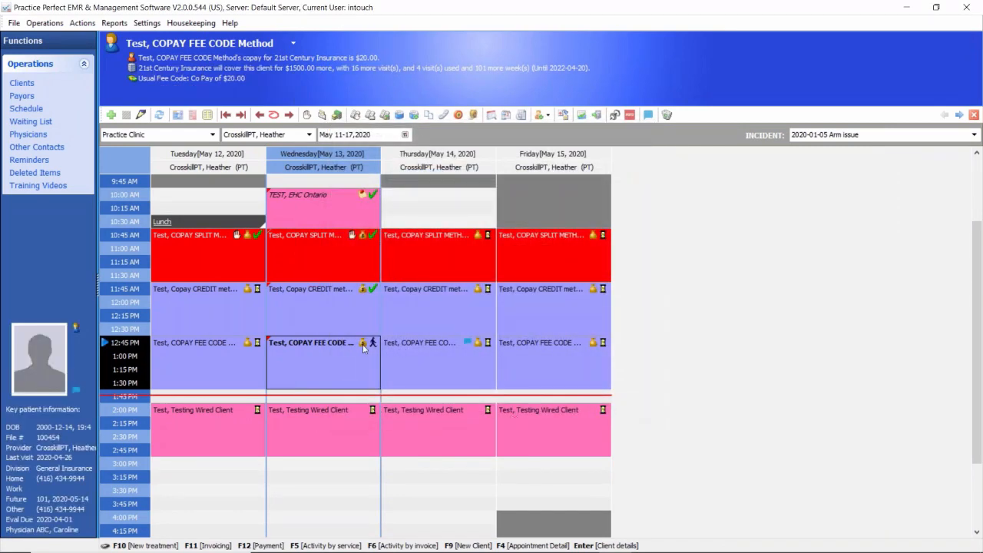
# Step: Mark Wednesday's 12:45 PM copay fee code appointment as Complete
pyautogui.click(371, 344)
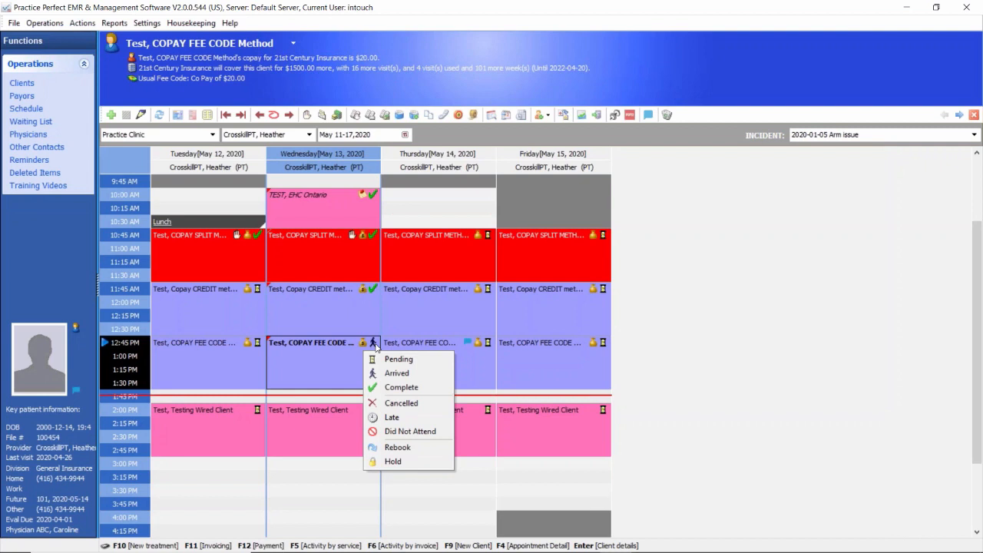
pyautogui.click(388, 387)
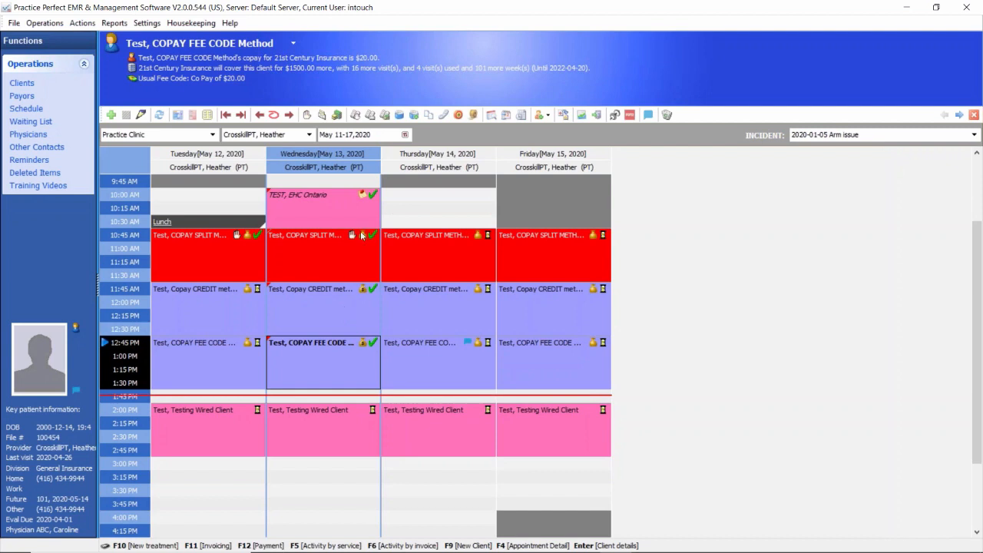
pyautogui.click(457, 253)
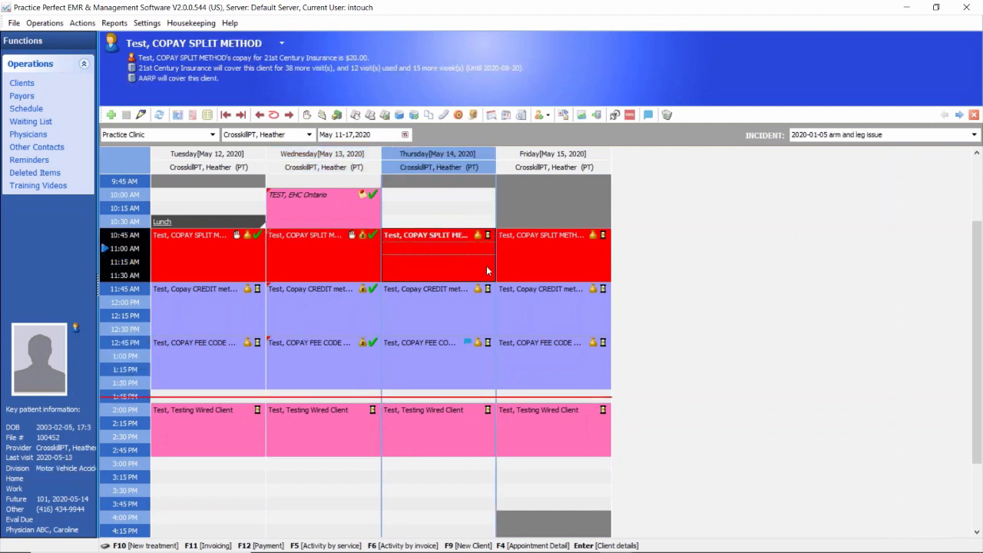
pyautogui.click(235, 306)
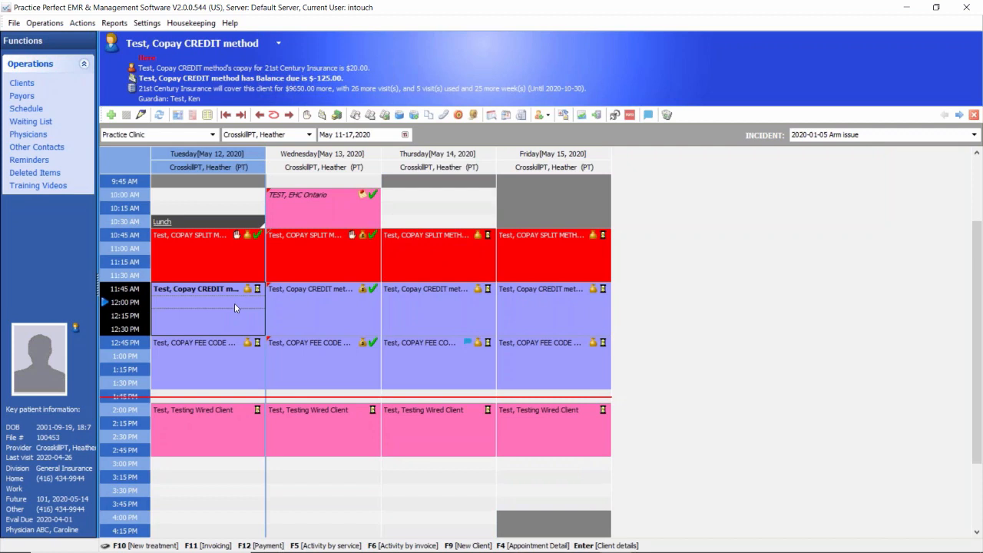
pyautogui.click(259, 290)
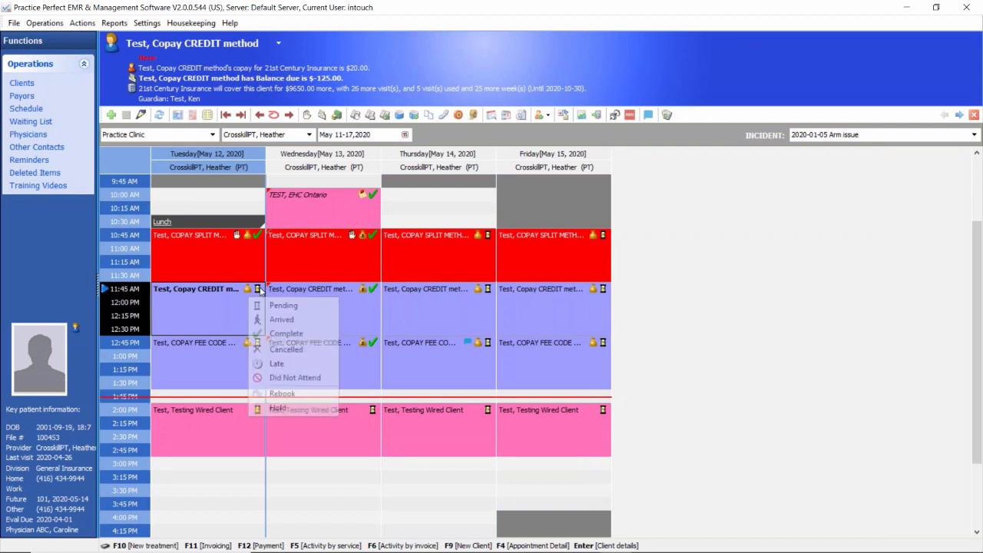
pyautogui.click(260, 320)
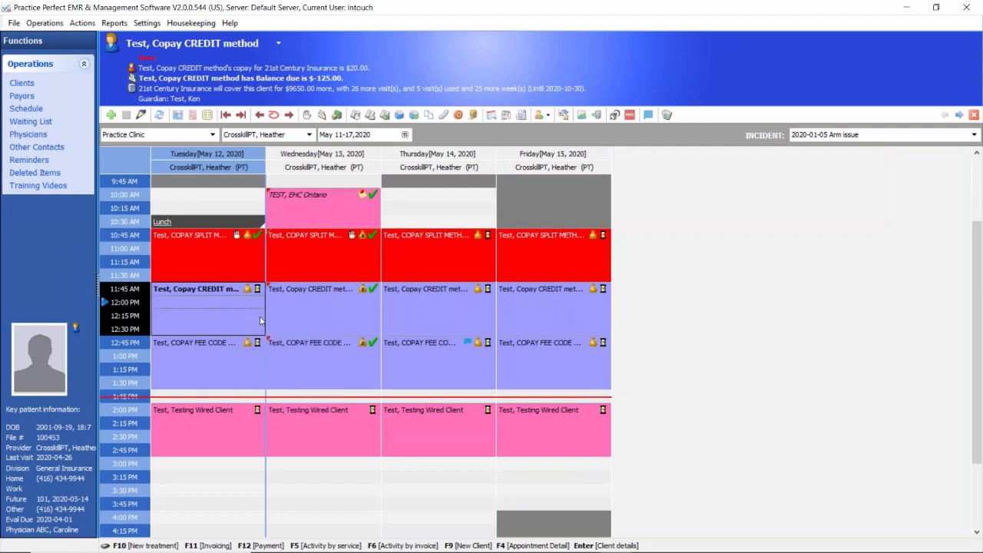
pyautogui.click(238, 357)
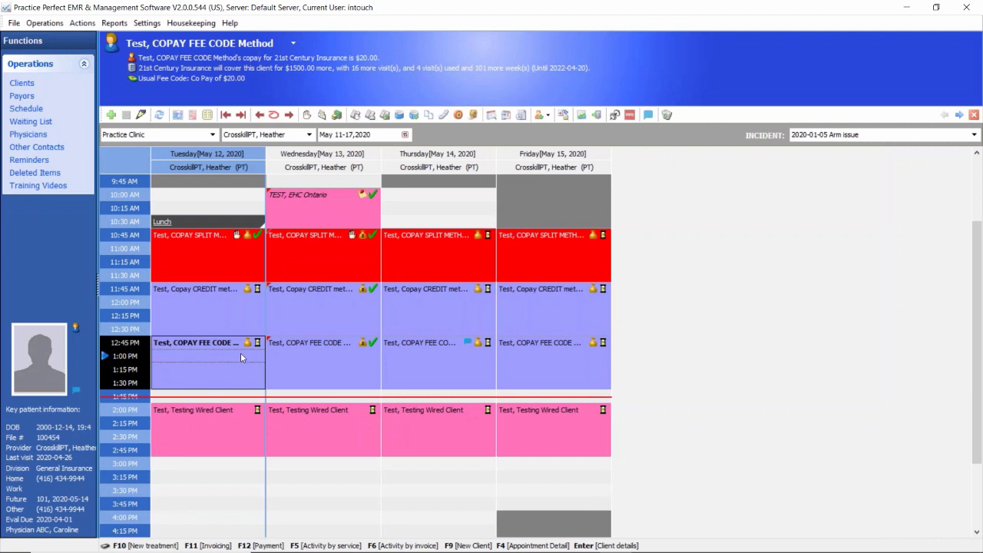
# Step: Set up a Daily Reconciliation Report for the date range 2020-05-10 to 2020-05-12
pyautogui.click(114, 23)
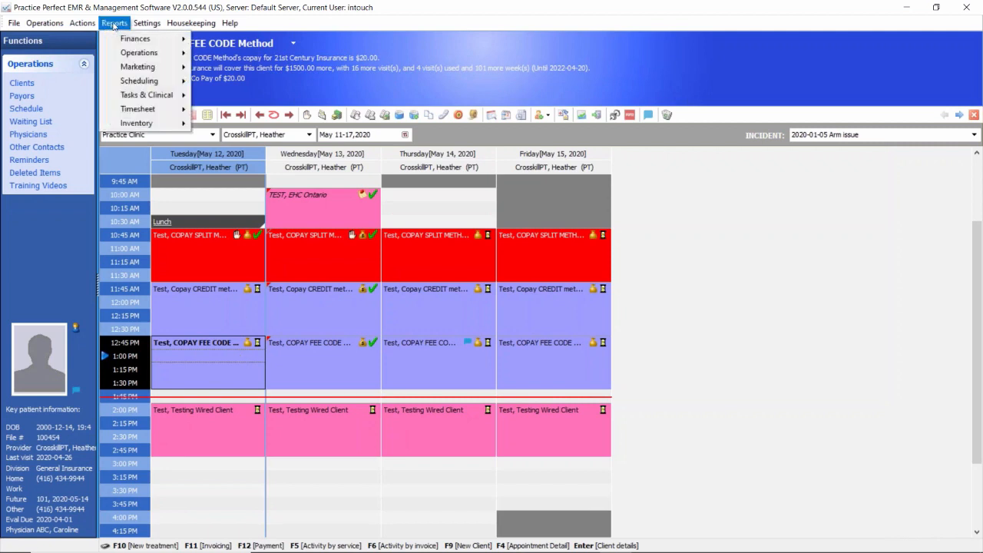
pyautogui.moveTo(112, 53)
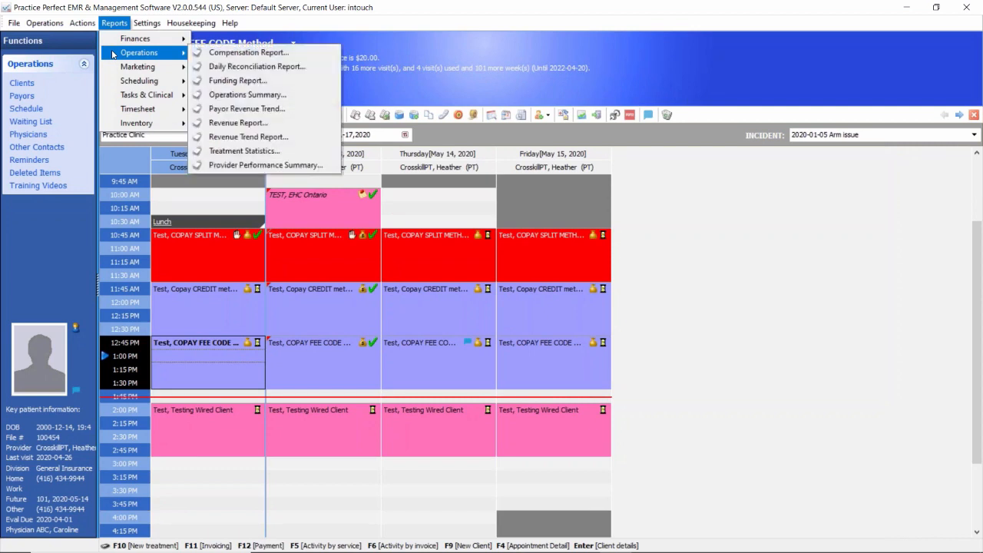
pyautogui.click(256, 66)
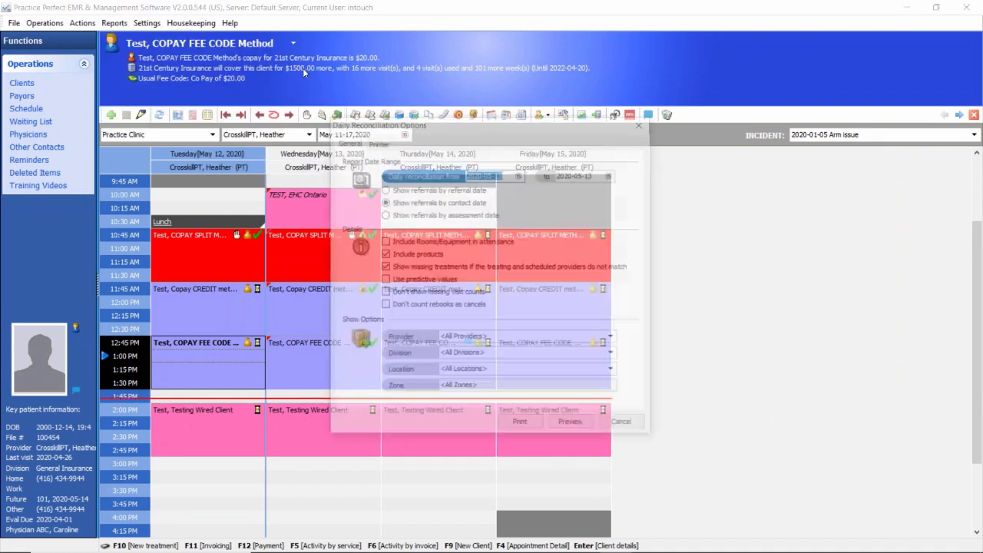
pyautogui.click(521, 176)
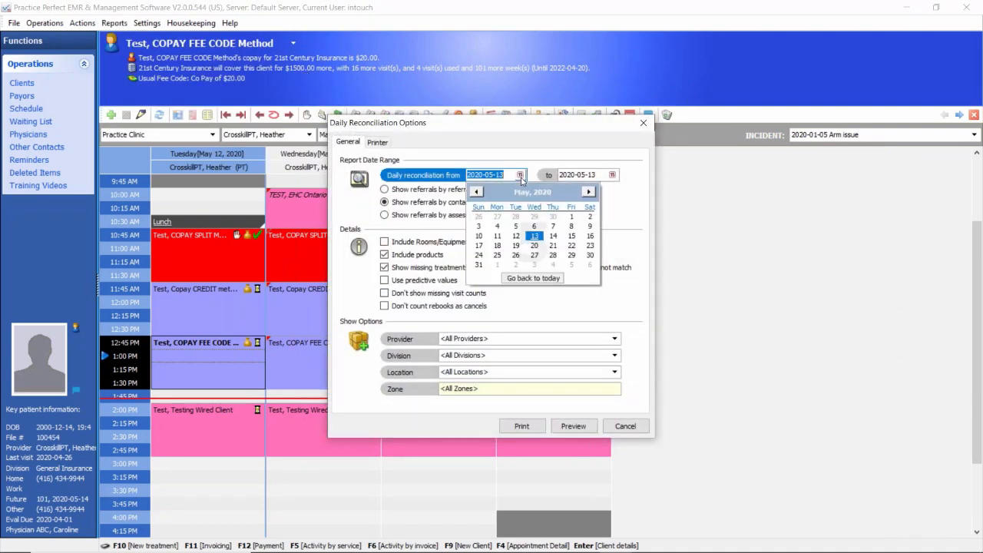
pyautogui.click(478, 238)
pyautogui.click(612, 175)
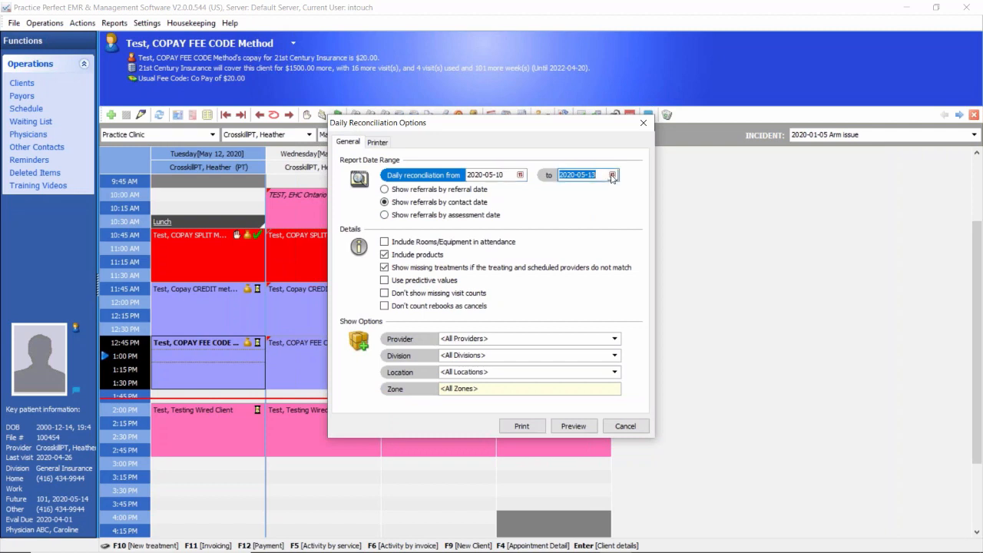
pyautogui.click(600, 230)
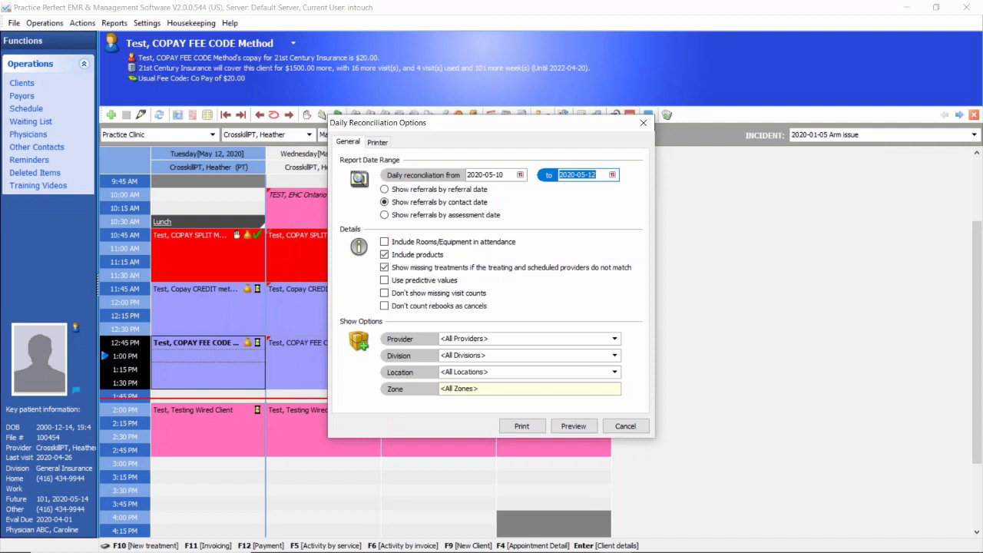
# Step: Limit the reconciliation report to the Practice Clinic location, preview it and return to its options
pyautogui.click(614, 372)
pyautogui.click(617, 374)
pyautogui.click(616, 374)
pyautogui.click(617, 375)
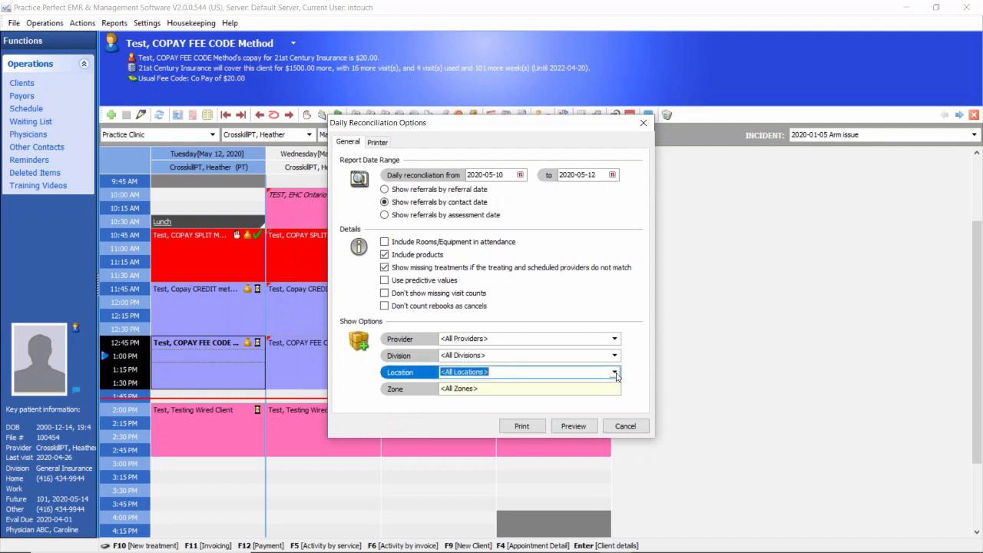
pyautogui.click(616, 375)
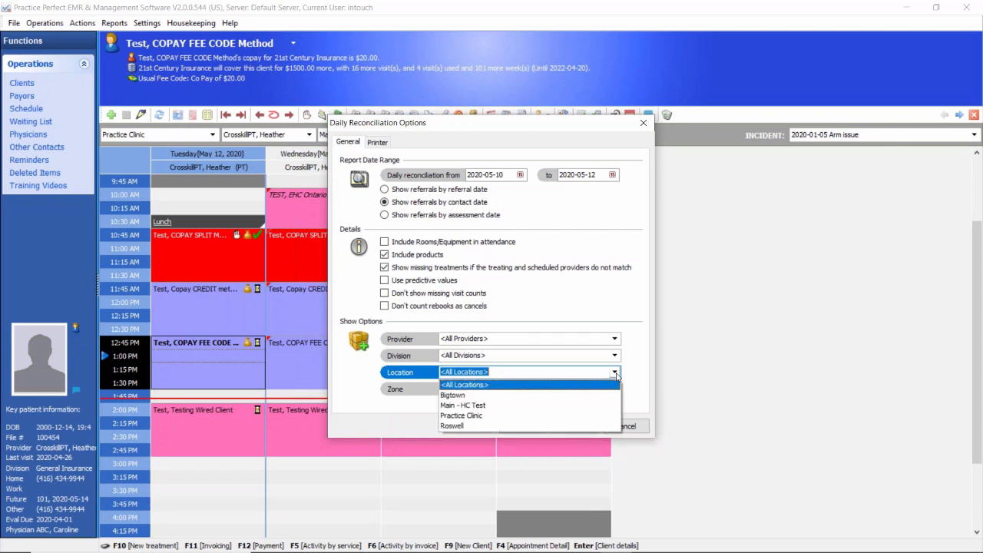
pyautogui.click(499, 374)
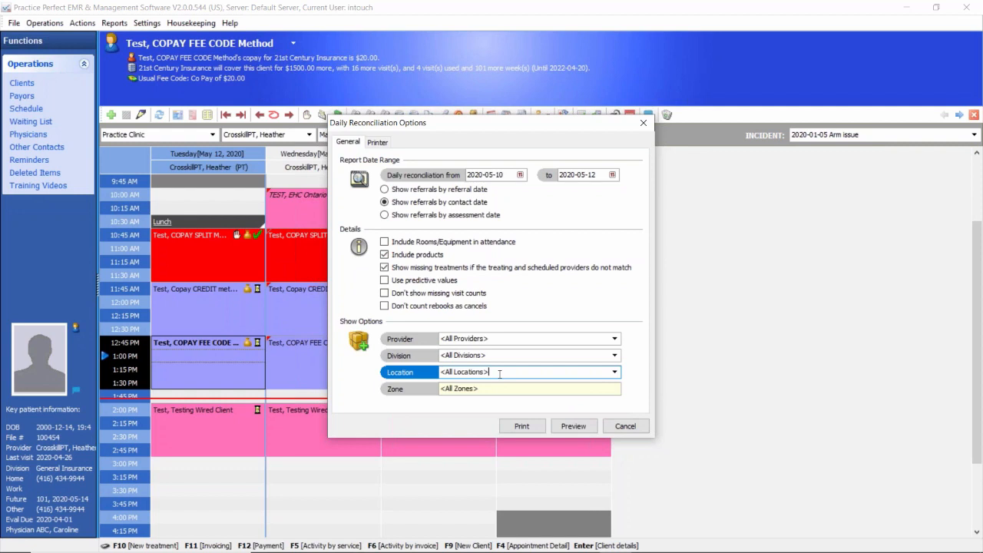
pyautogui.click(615, 373)
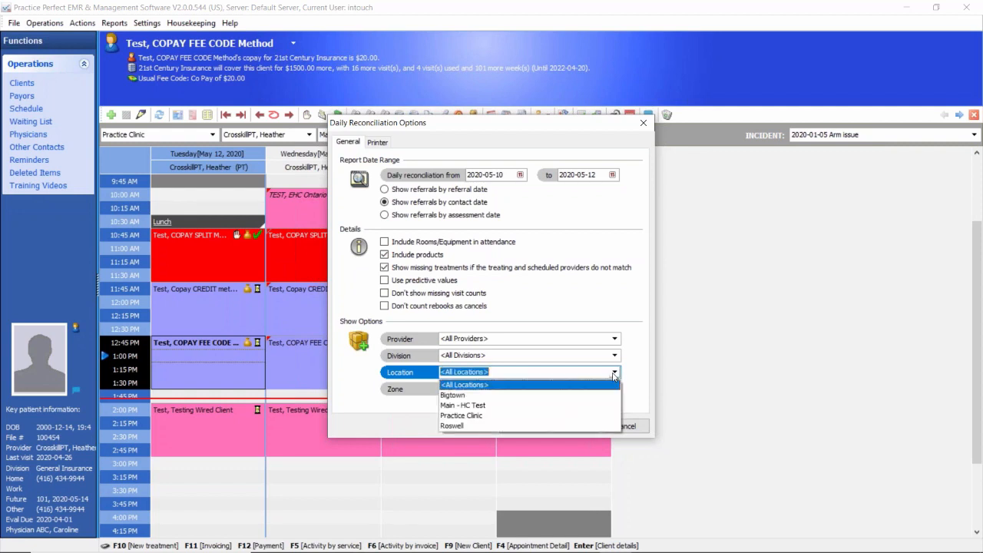
pyautogui.click(473, 417)
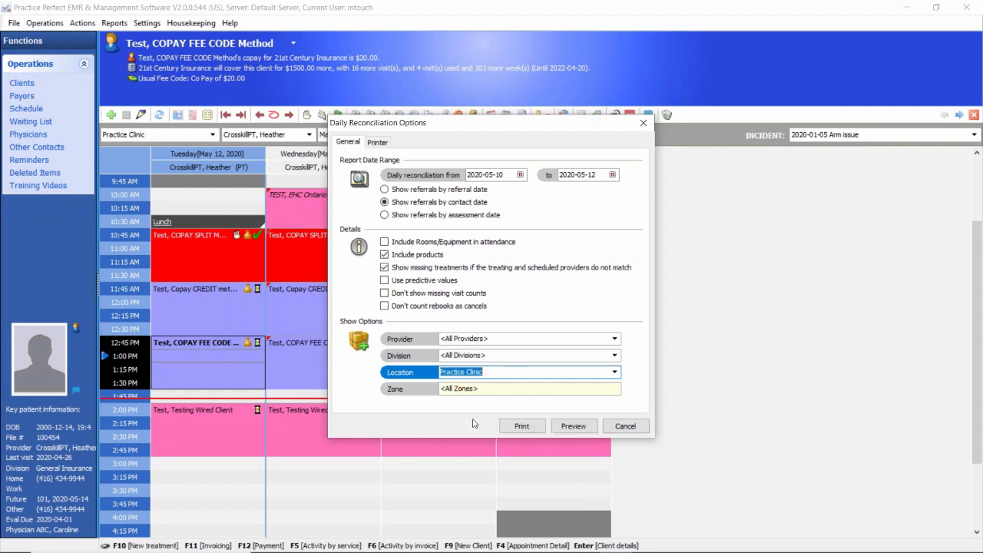
pyautogui.click(573, 426)
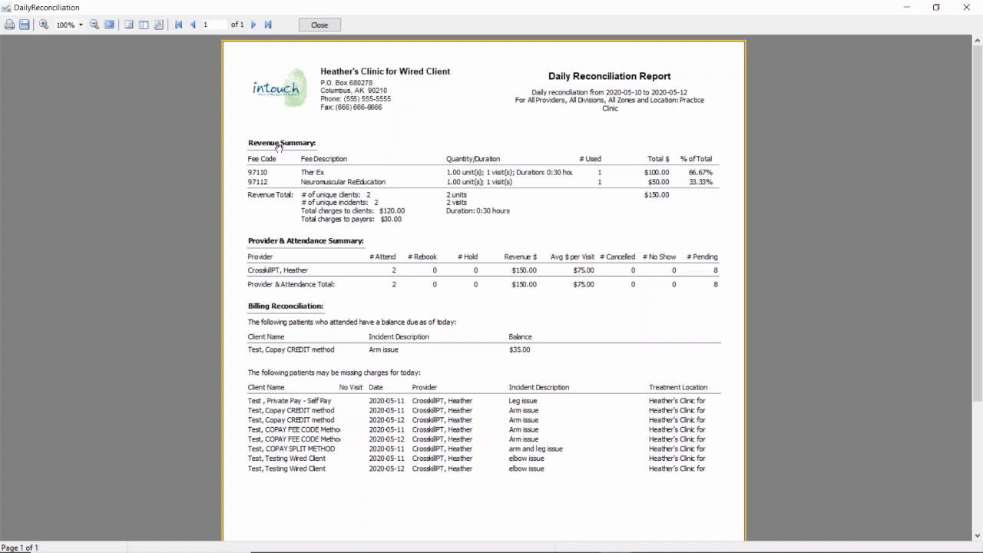
pyautogui.click(319, 24)
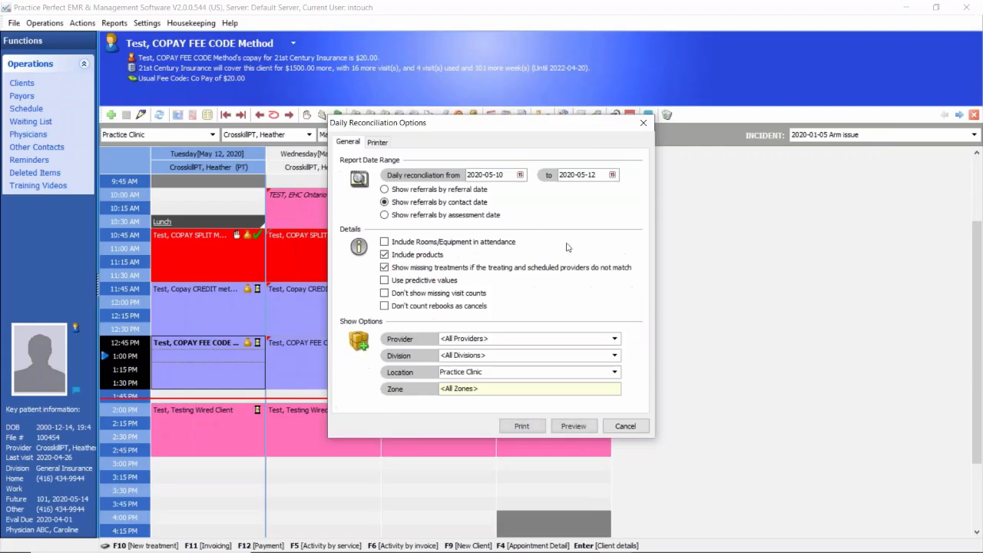
# Step: Set the report's end date to 2020-05-13 and preview it, reviewing the payment summary, billing reconciliation and missing charges
pyautogui.click(611, 175)
pyautogui.click(624, 235)
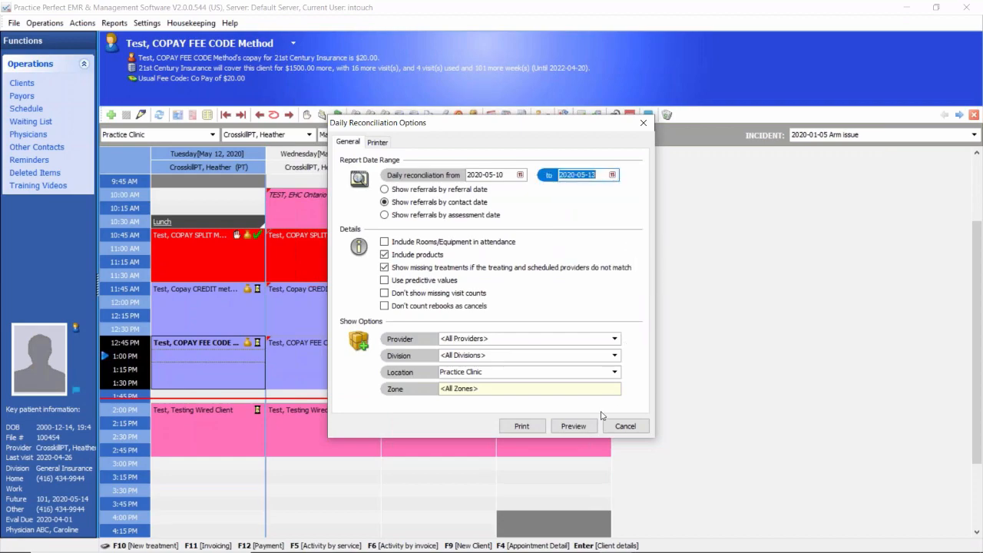
pyautogui.click(574, 427)
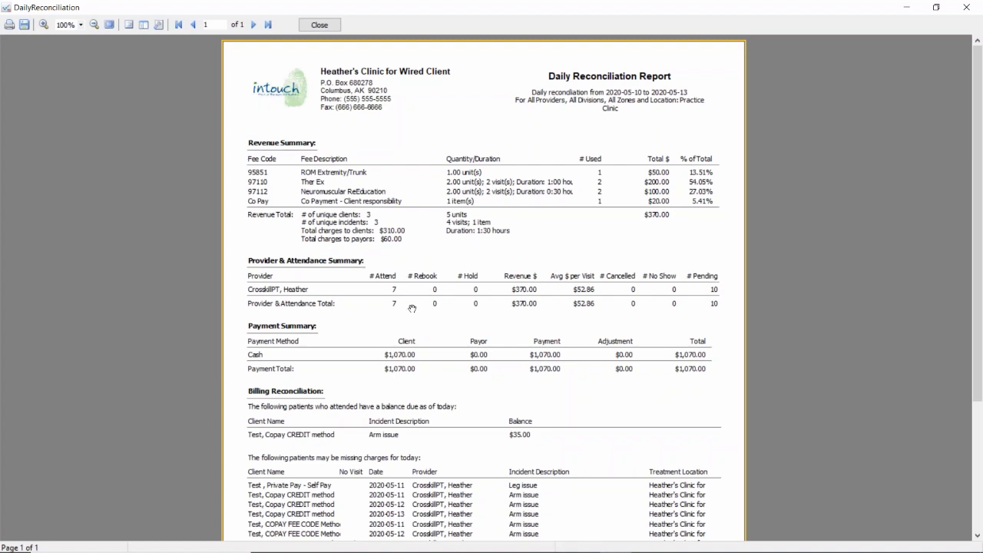
pyautogui.scroll(-2, 413, 311)
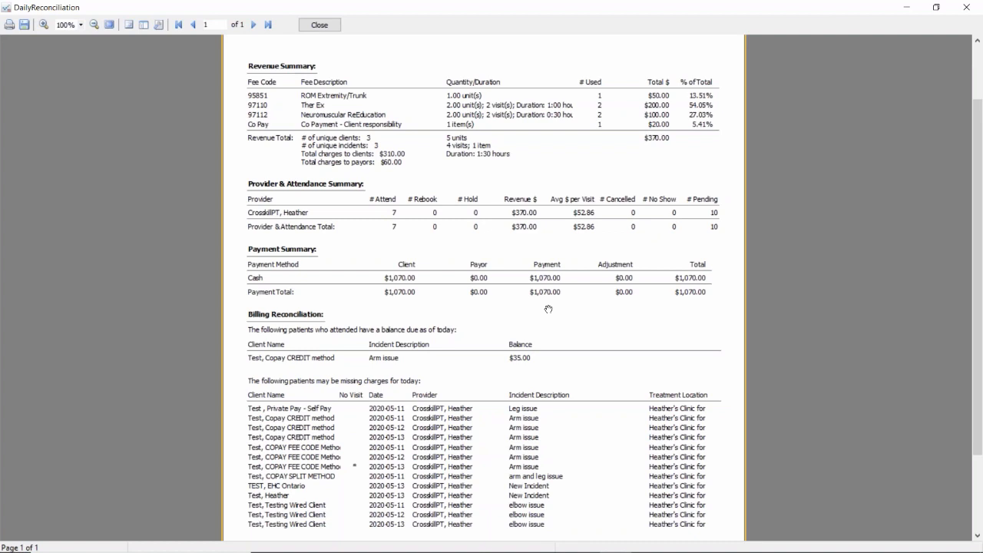
pyautogui.scroll(-3, 550, 338)
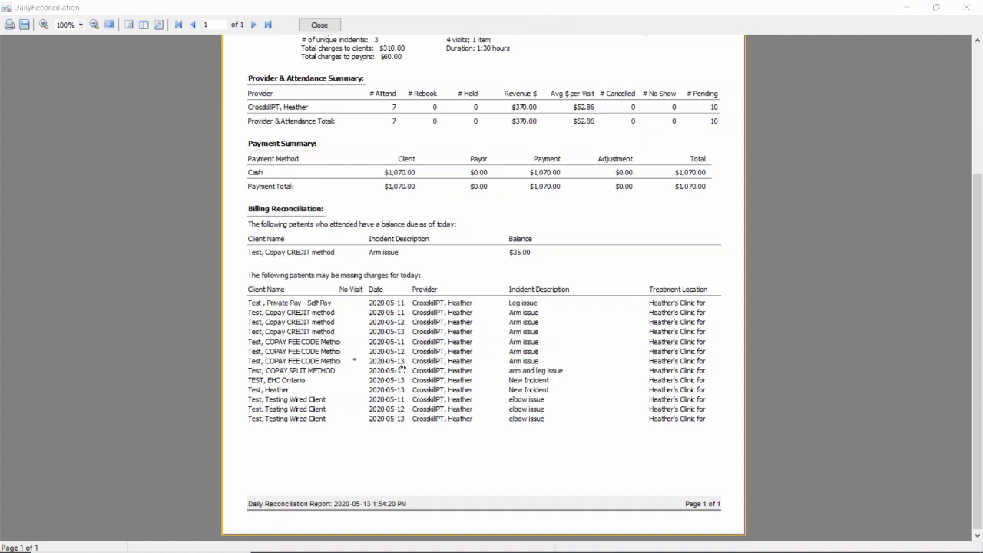
# Step: Close the Daily Reconciliation preview and its options, and select Wednesday's 11:45 AM copay credit appointment
pyautogui.click(356, 365)
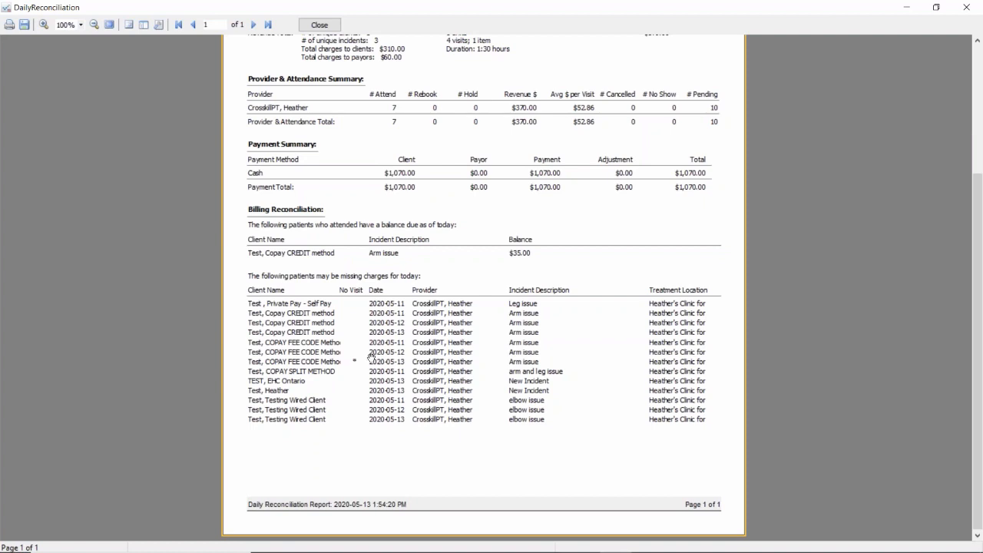
pyautogui.click(326, 24)
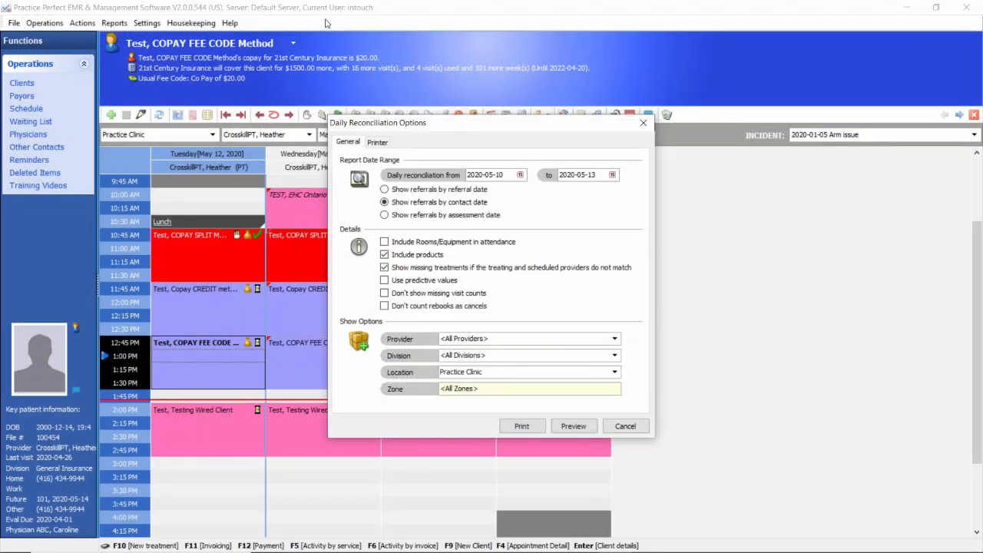
pyautogui.click(649, 121)
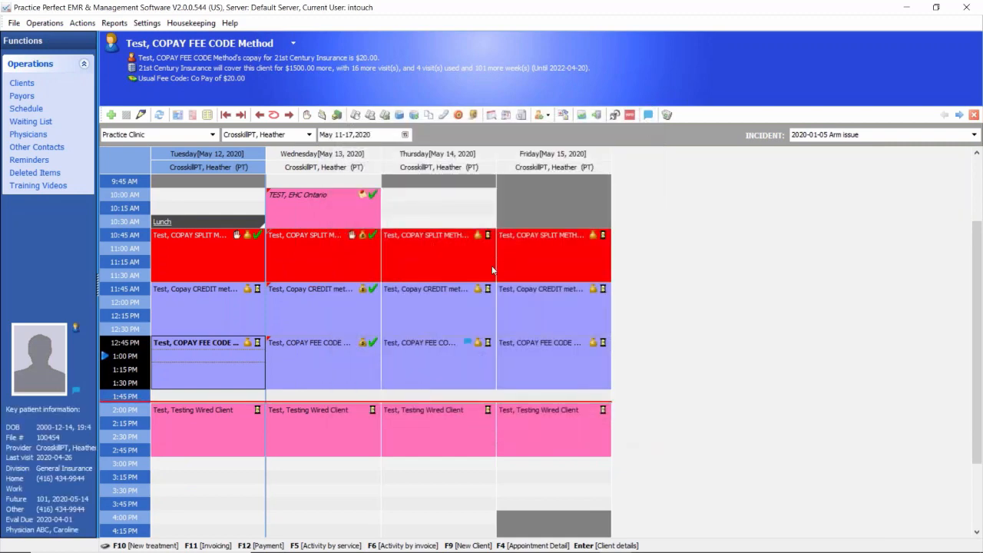
pyautogui.click(356, 310)
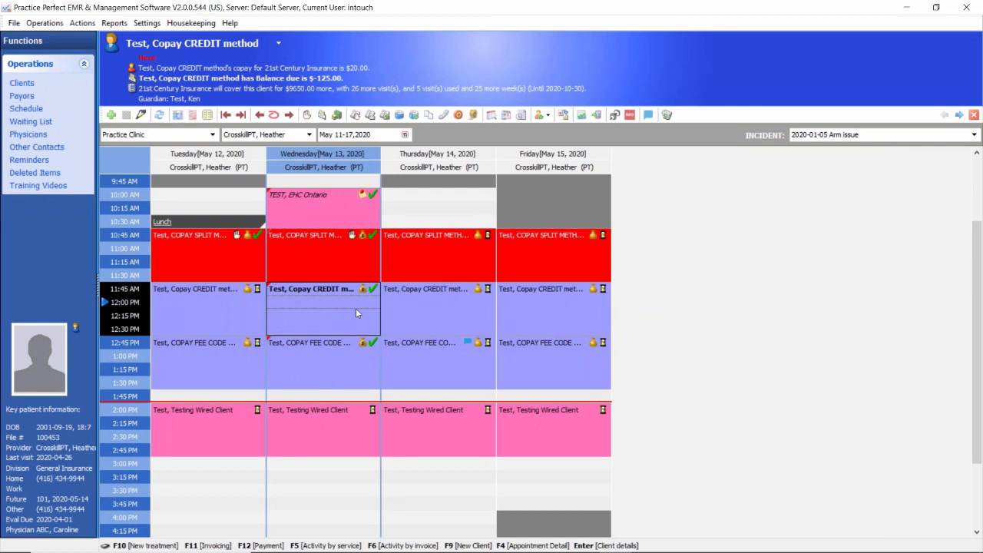
# Step: Set up a Revenue Report starting 2020-05-10 that shows injury-related info
pyautogui.click(116, 23)
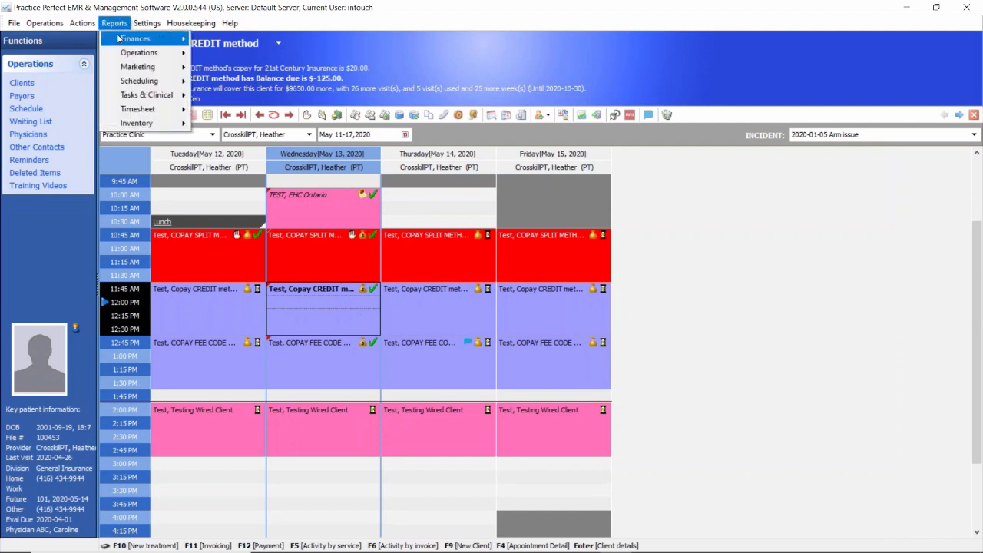
pyautogui.moveTo(121, 54)
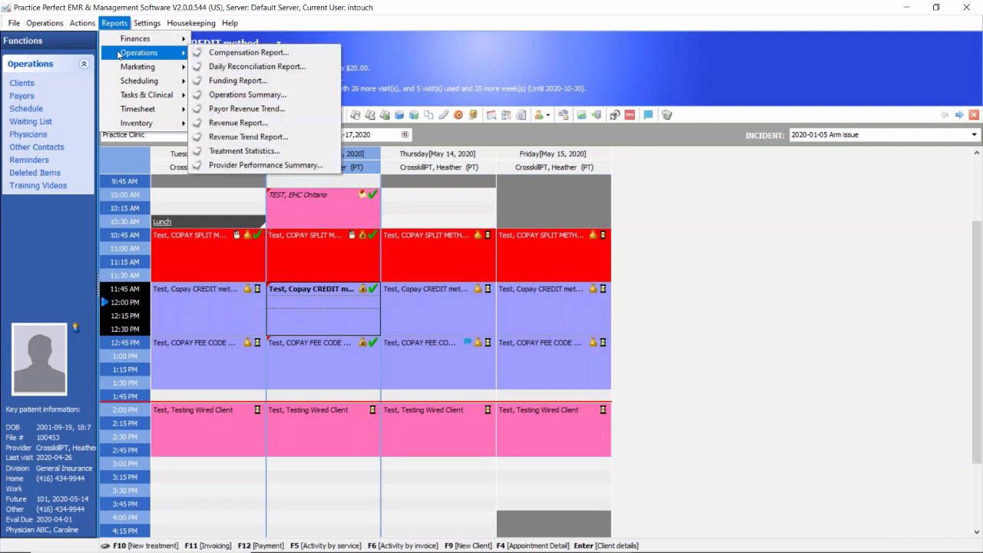
pyautogui.click(262, 124)
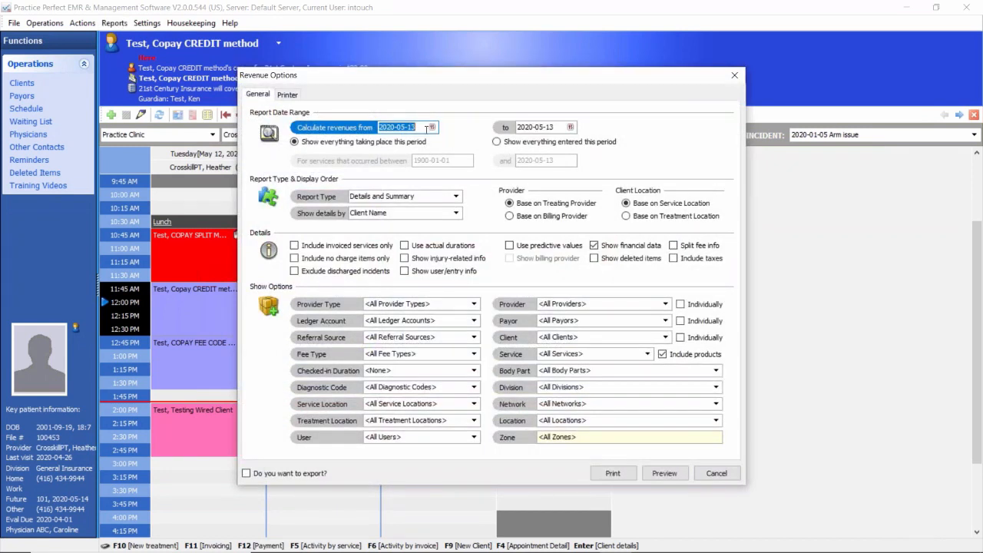
pyautogui.click(432, 128)
pyautogui.click(390, 188)
pyautogui.click(405, 259)
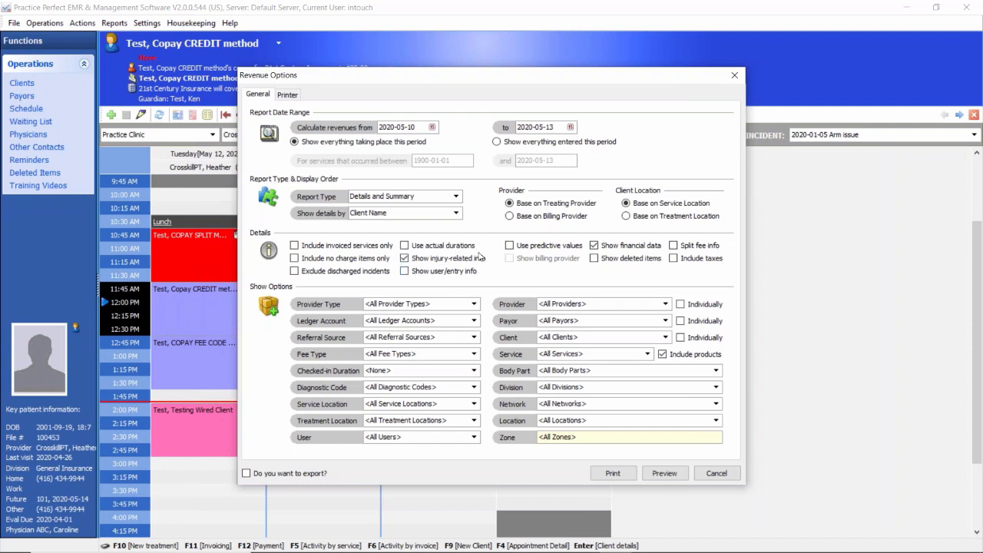
# Step: Limit the Revenue Report to the Practice Clinic location, preview it, and close the report and its options
pyautogui.click(716, 420)
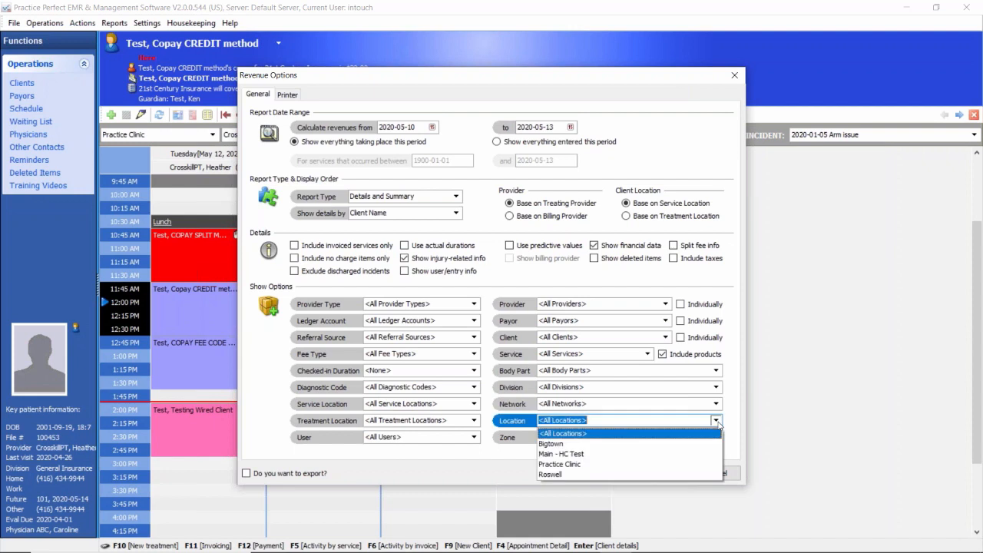
pyautogui.click(556, 465)
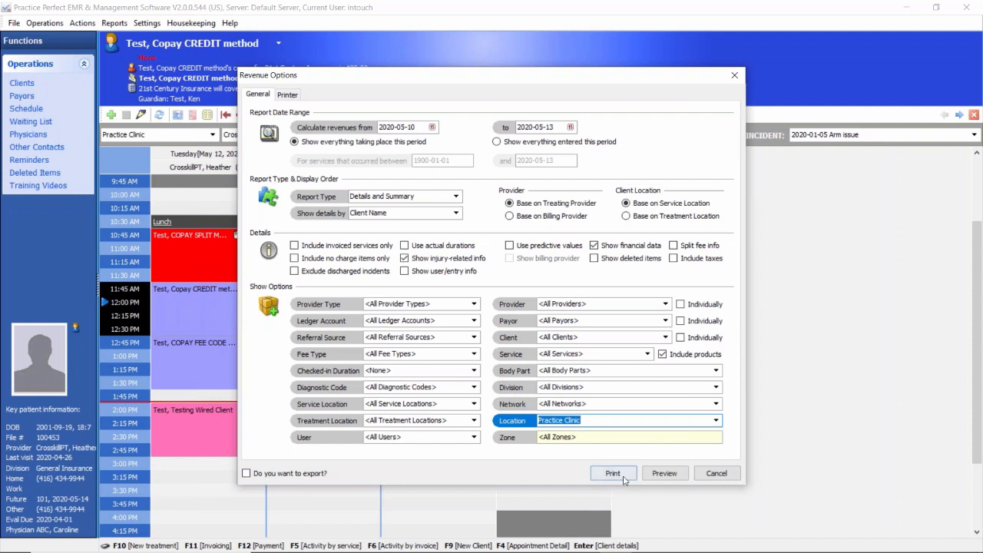
pyautogui.click(664, 473)
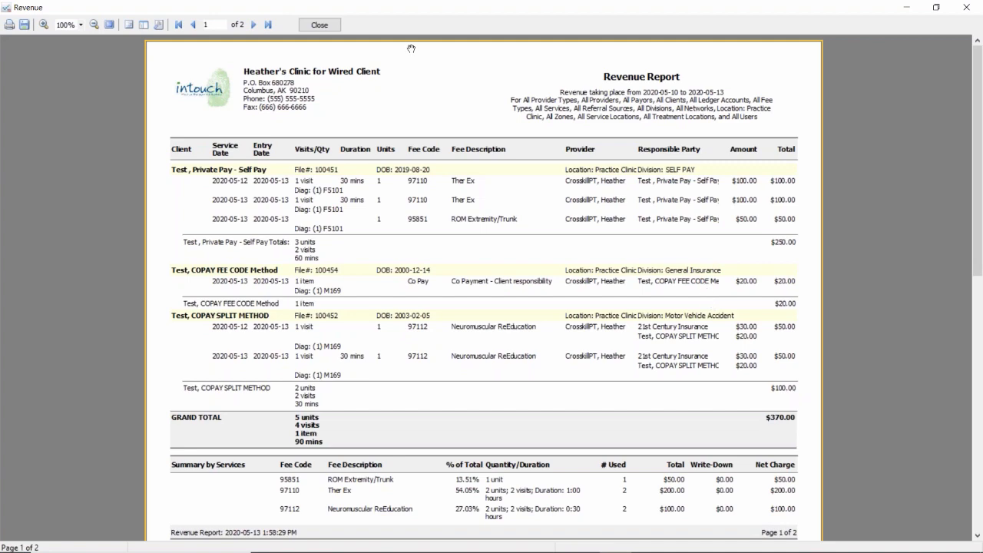
pyautogui.click(323, 25)
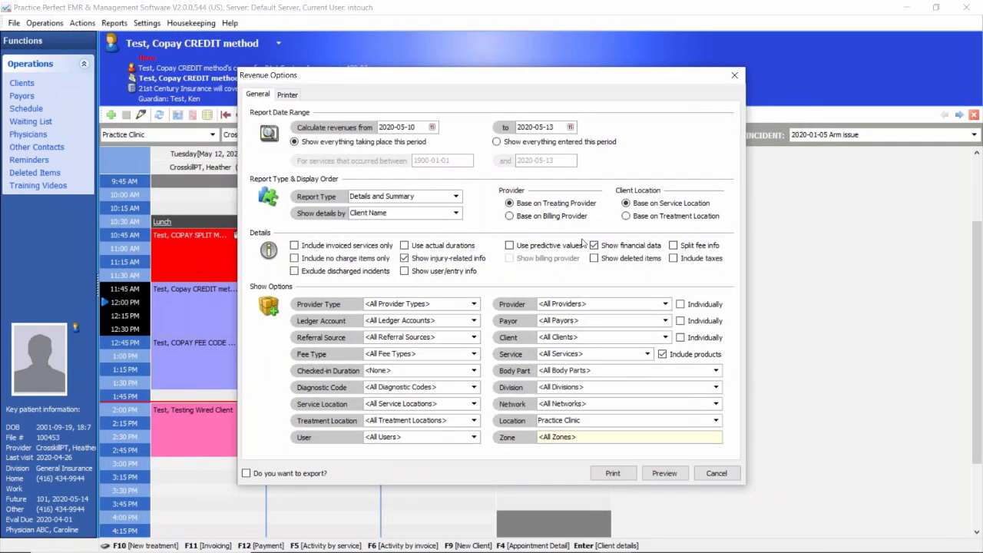
pyautogui.click(734, 77)
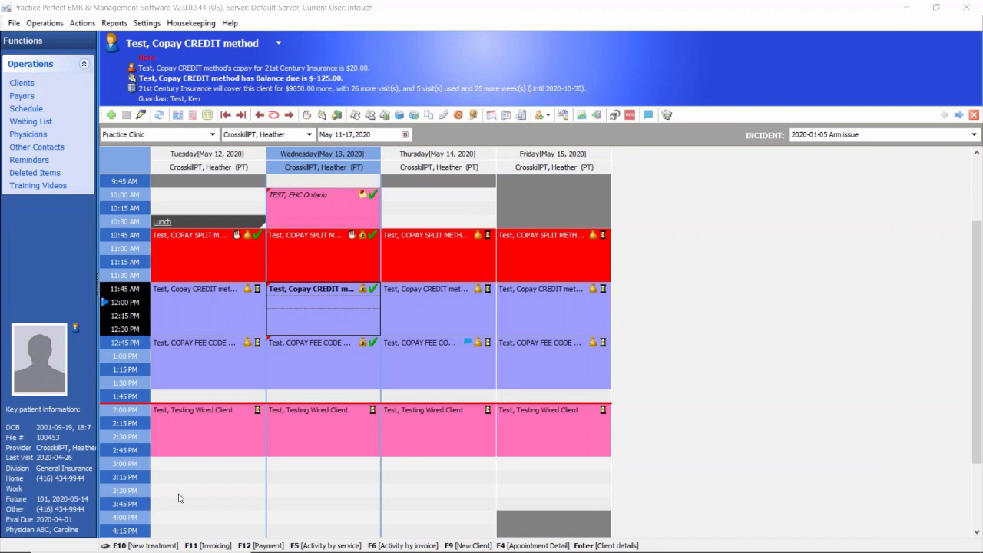
# Step: Open the incident statistics of the client booked in Tuesday's 12:45 PM copay fee code appointment
pyautogui.click(200, 359)
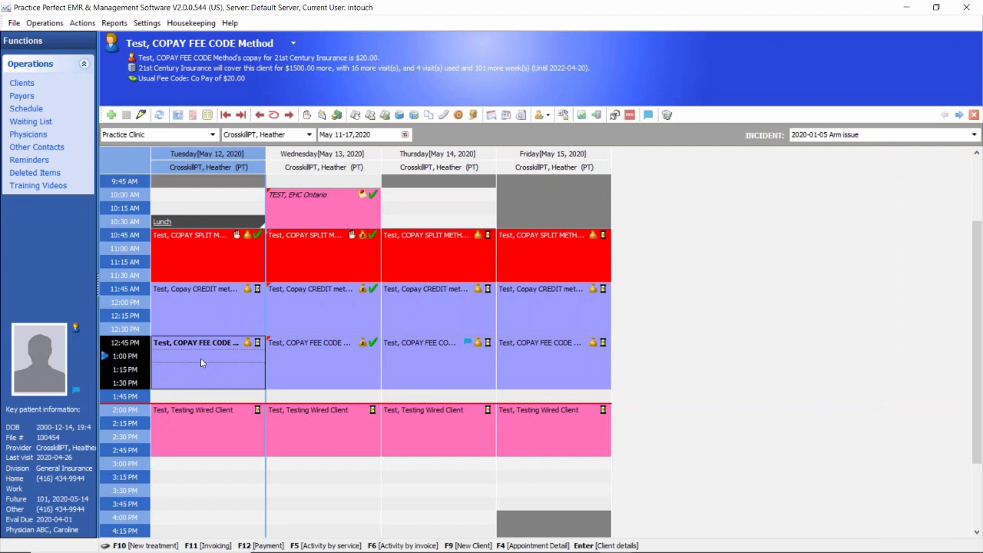
pyautogui.doubleClick(201, 358)
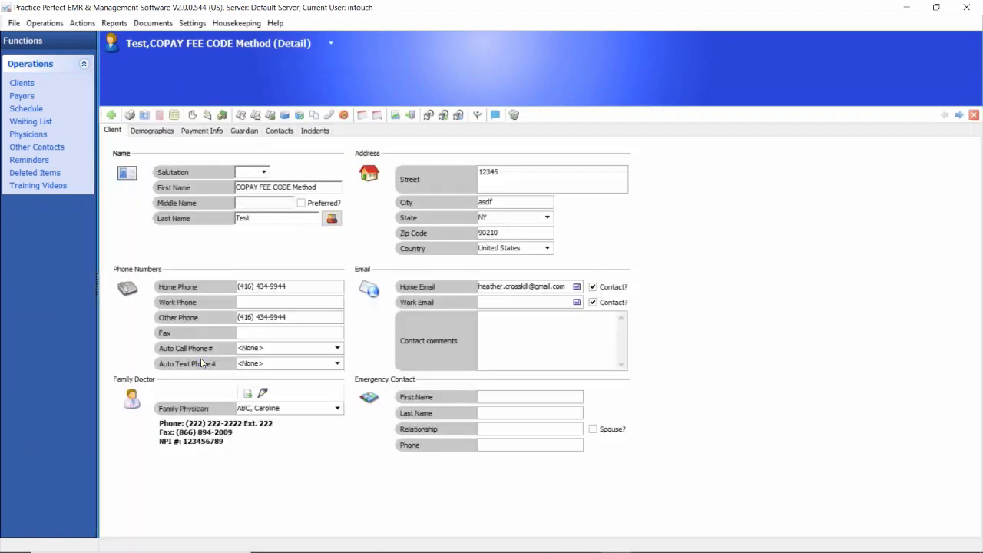
pyautogui.click(308, 132)
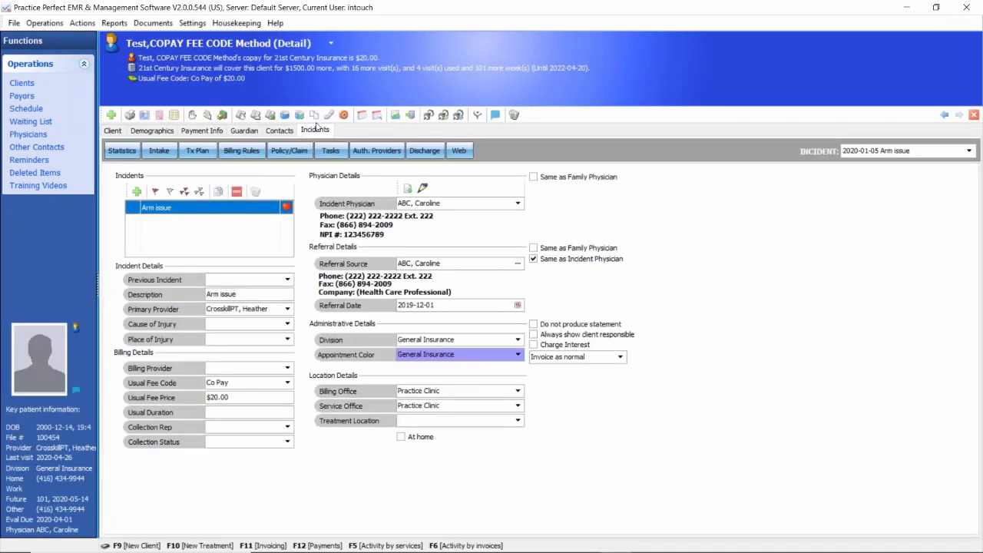
pyautogui.click(121, 150)
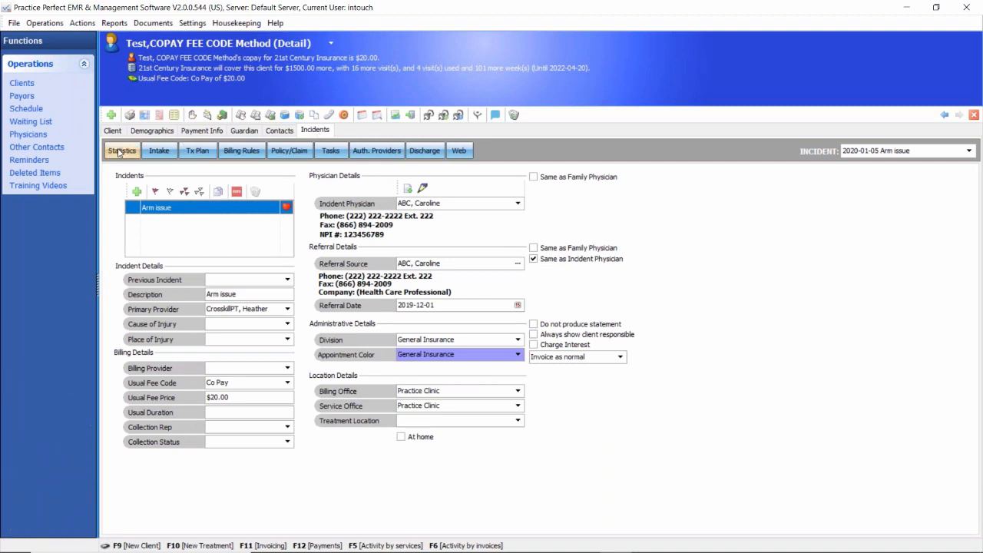
# Step: Examine the Arm issue incident's Next Eval Due Date and Assessment Date, along with the client's insurance coverage alert
pyautogui.click(282, 286)
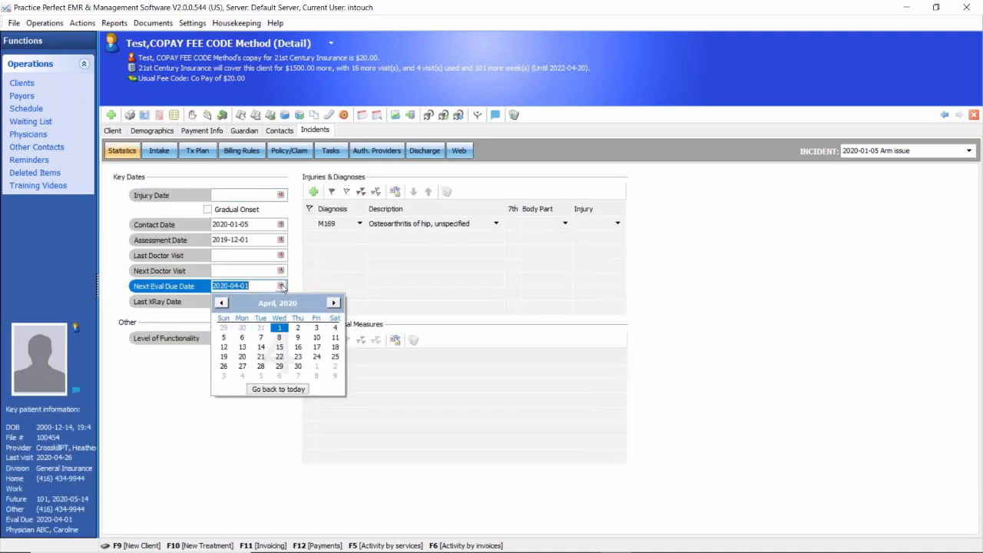
pyautogui.click(281, 287)
pyautogui.click(281, 286)
pyautogui.click(281, 286)
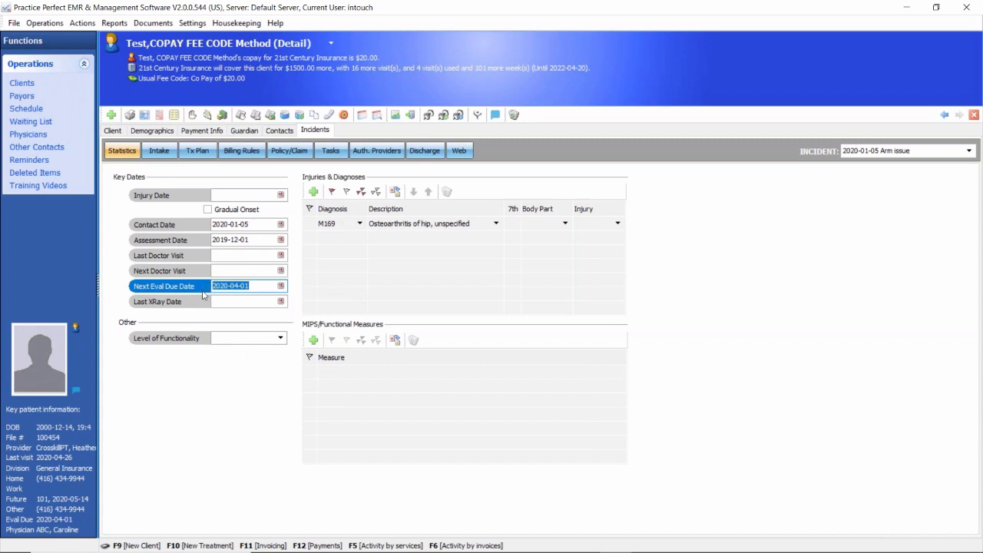
pyautogui.click(242, 68)
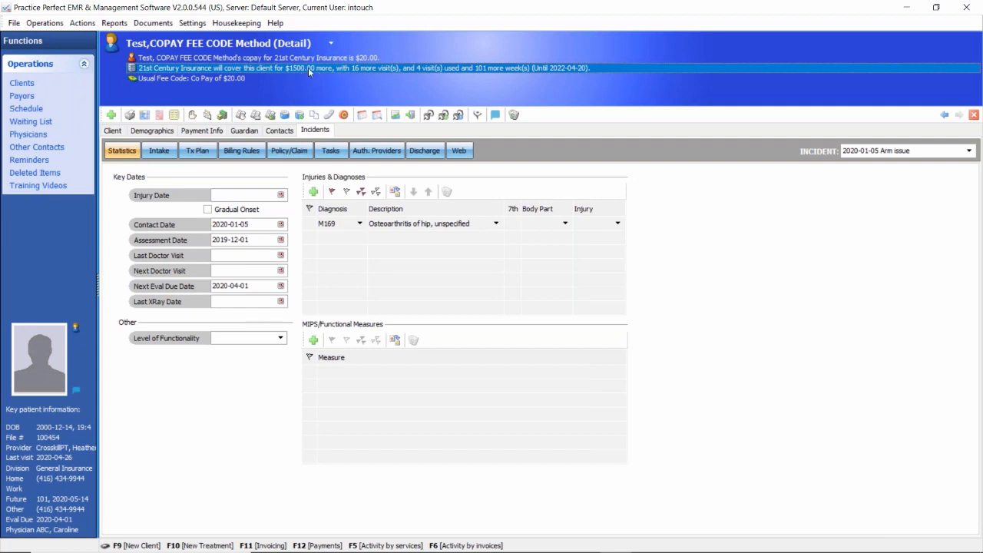
pyautogui.click(255, 240)
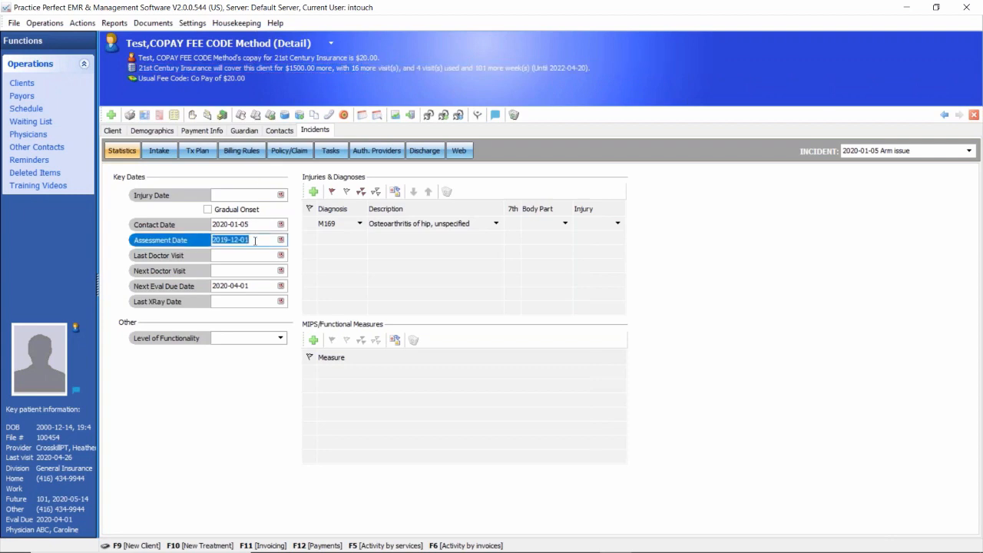
pyautogui.click(247, 287)
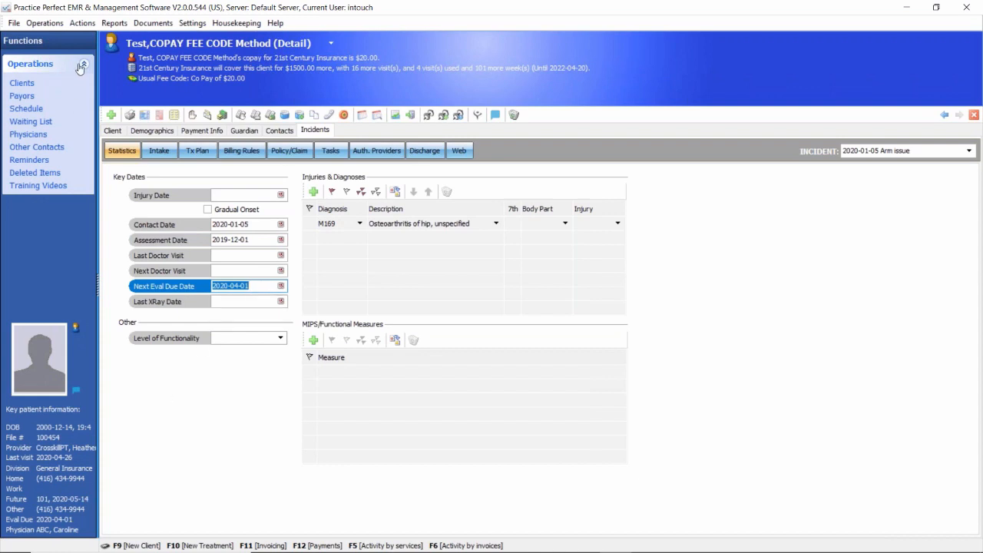
# Step: Set up a Physician and Evaluation Tracking report for 2020-05-13 to 2020-06-01 and cancel it without running it
pyautogui.click(112, 23)
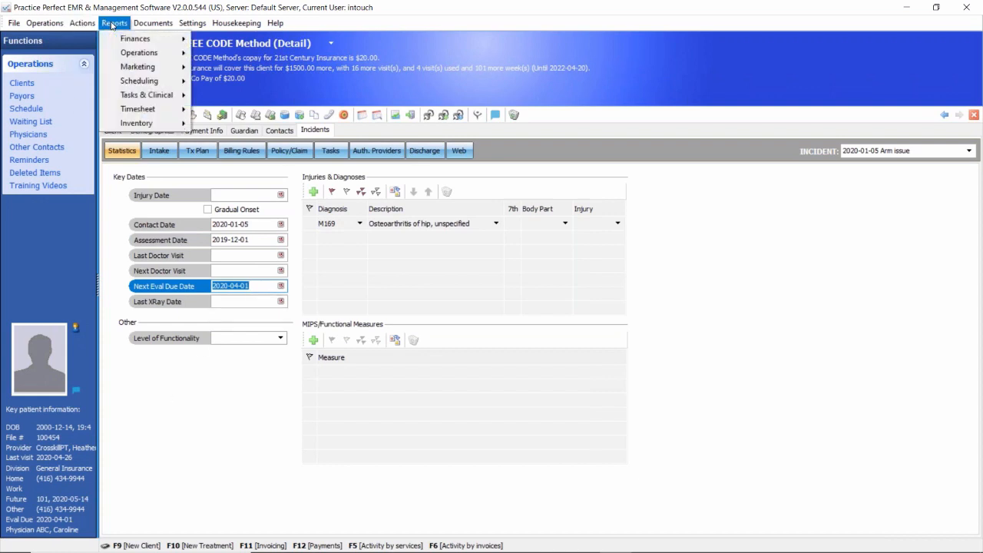
pyautogui.moveTo(132, 96)
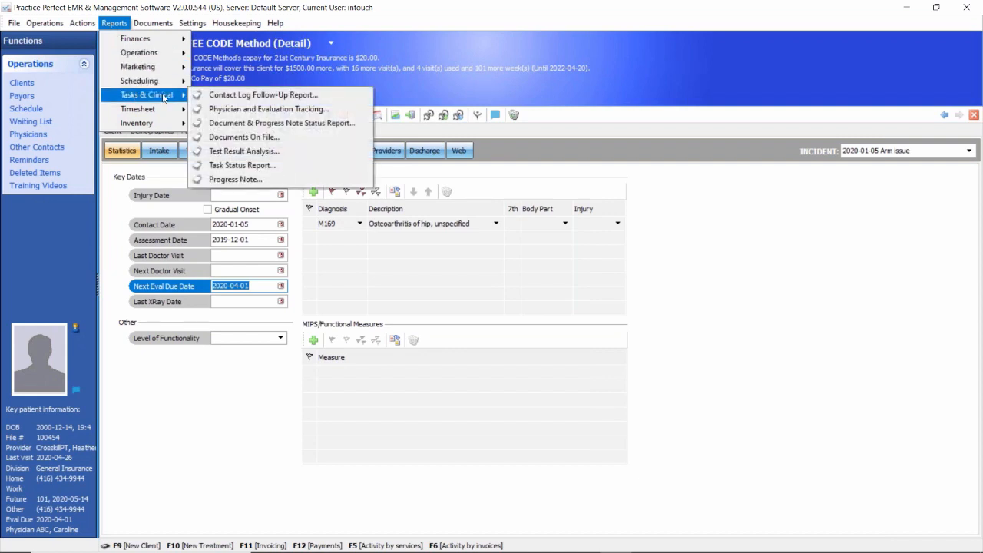
pyautogui.click(308, 112)
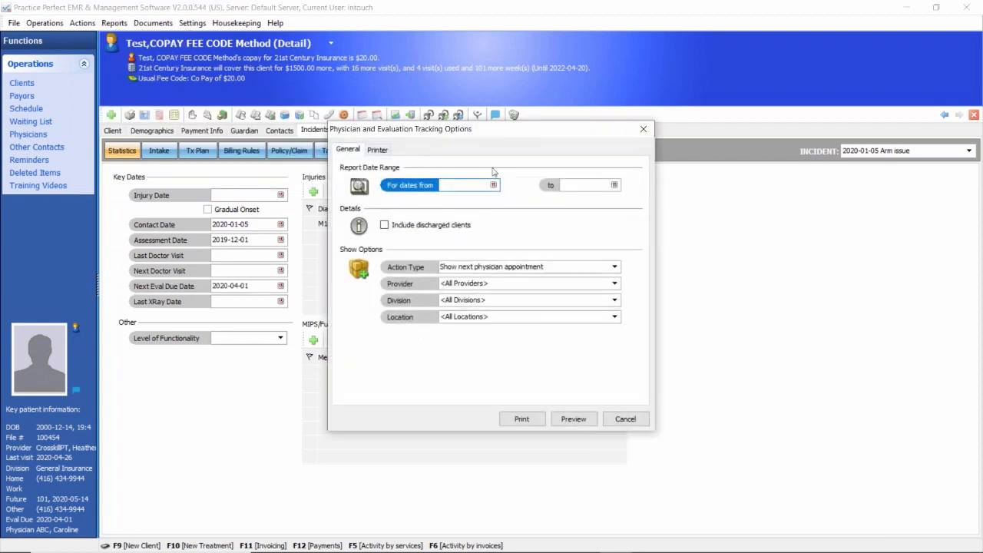
pyautogui.click(494, 185)
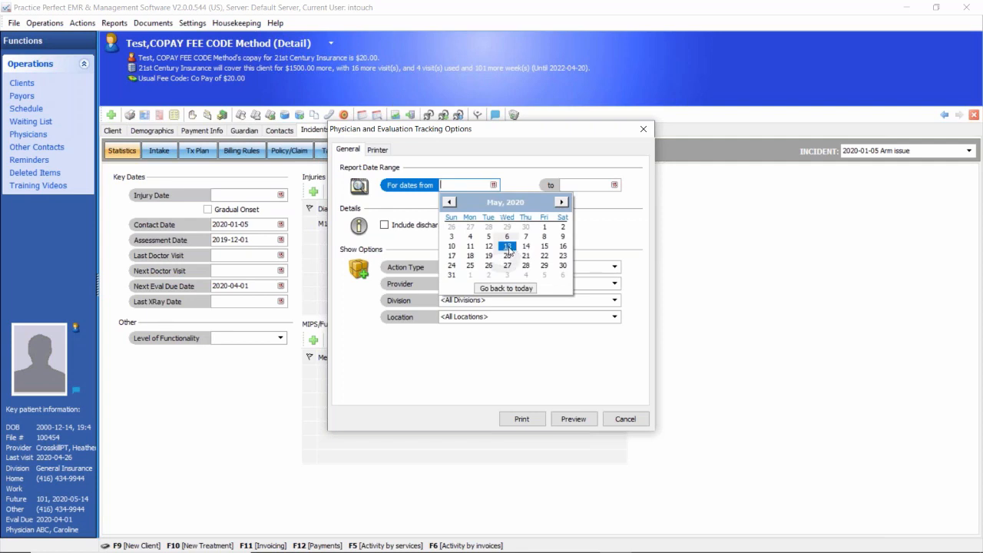
pyautogui.click(507, 246)
pyautogui.click(614, 185)
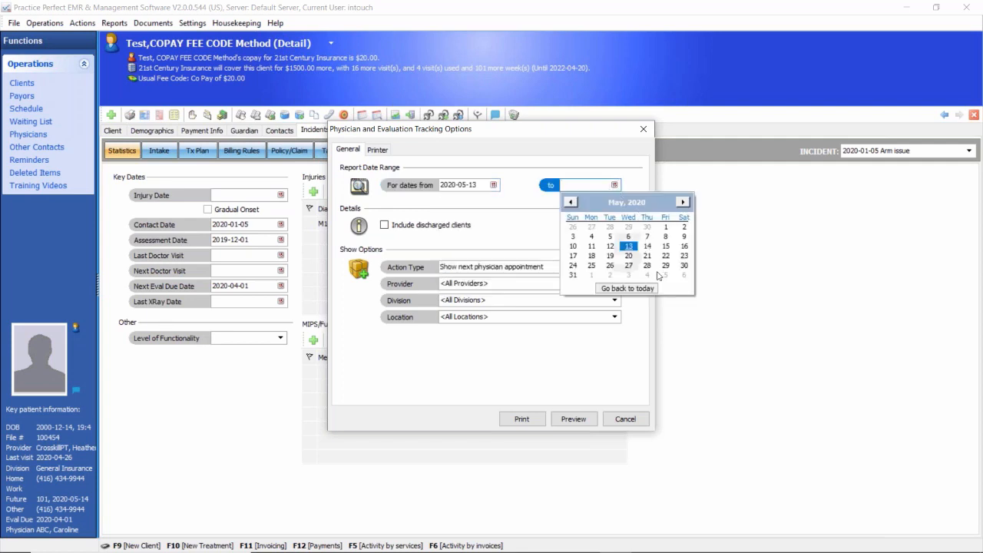
pyautogui.click(593, 276)
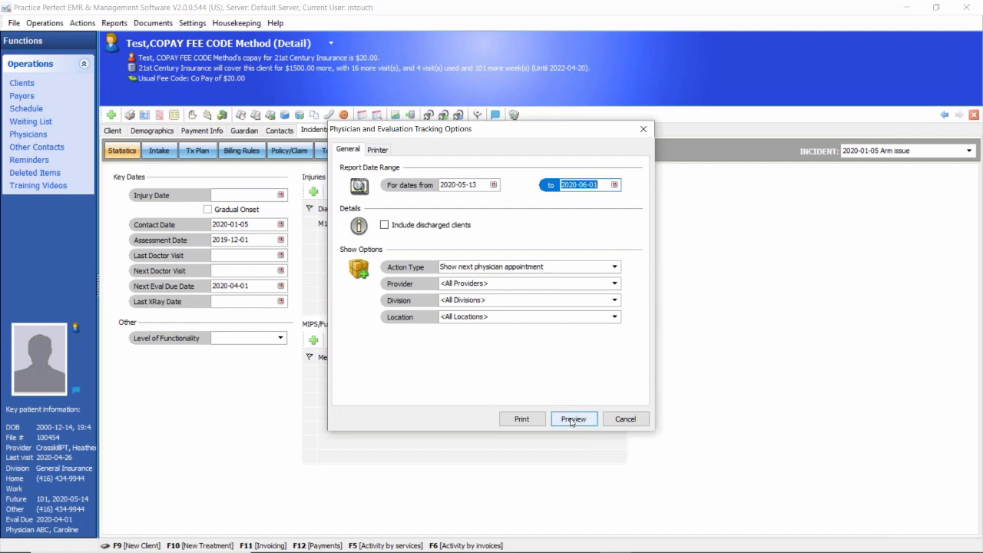
pyautogui.click(625, 418)
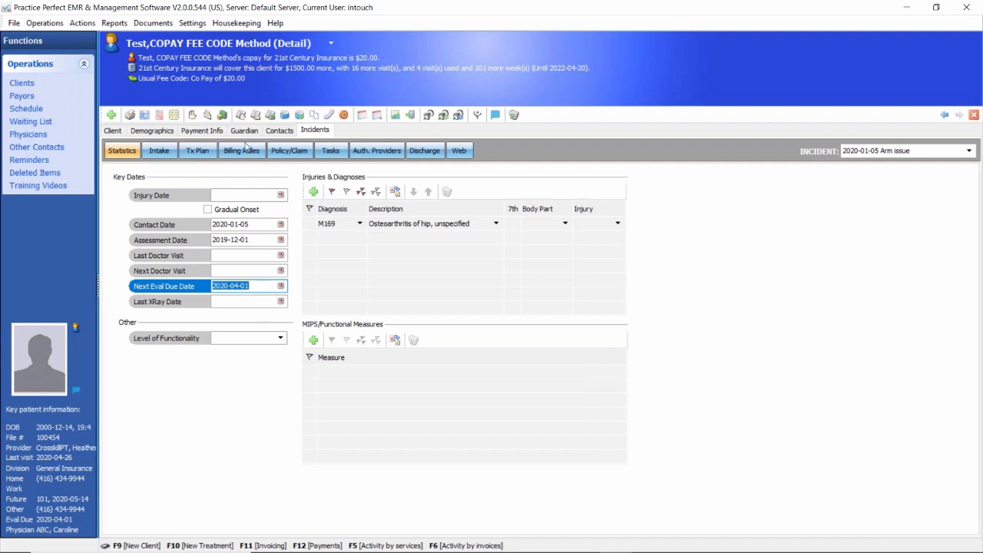
# Step: Open the incident's billing rules and compare the 21st Century Insurance visit limit with the coverage alert
pyautogui.click(241, 151)
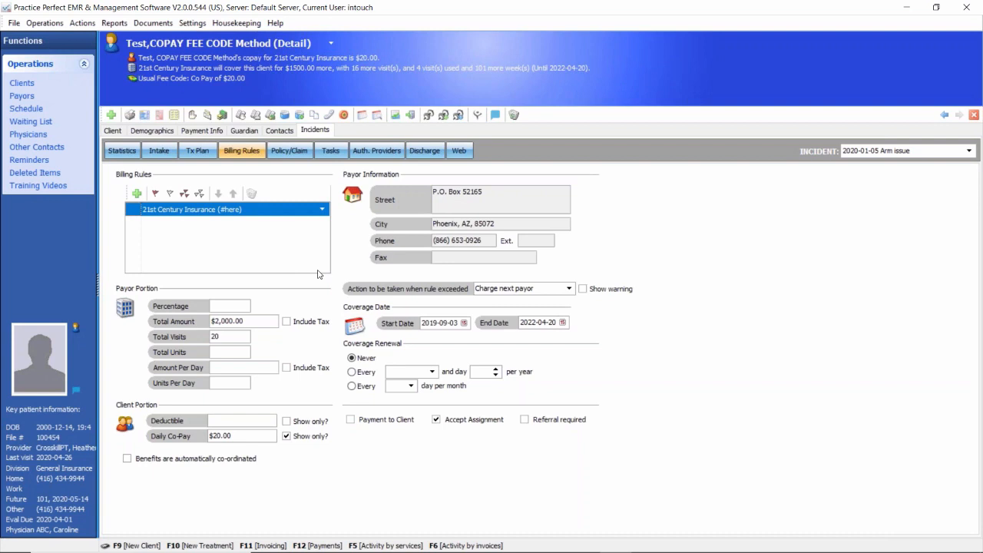
pyautogui.click(228, 337)
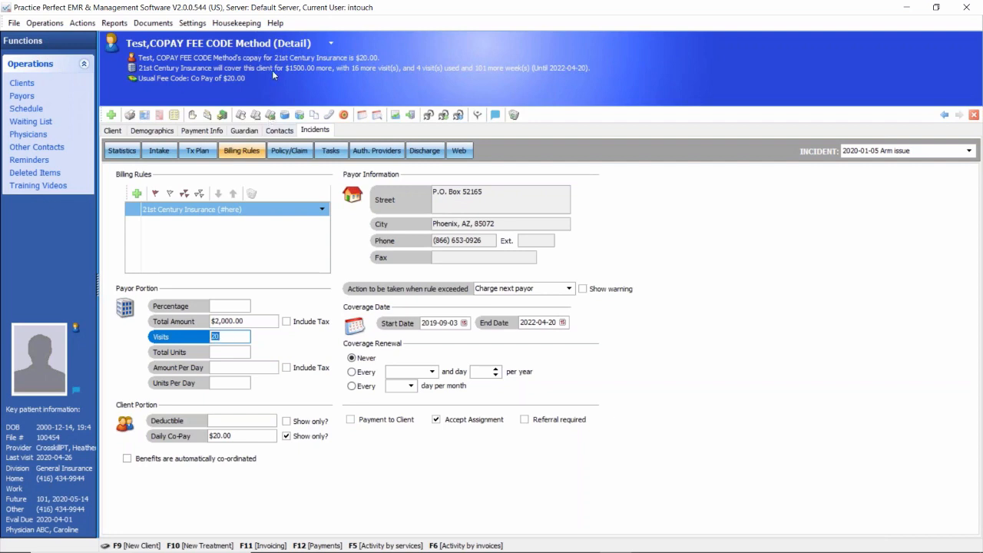
pyautogui.click(343, 69)
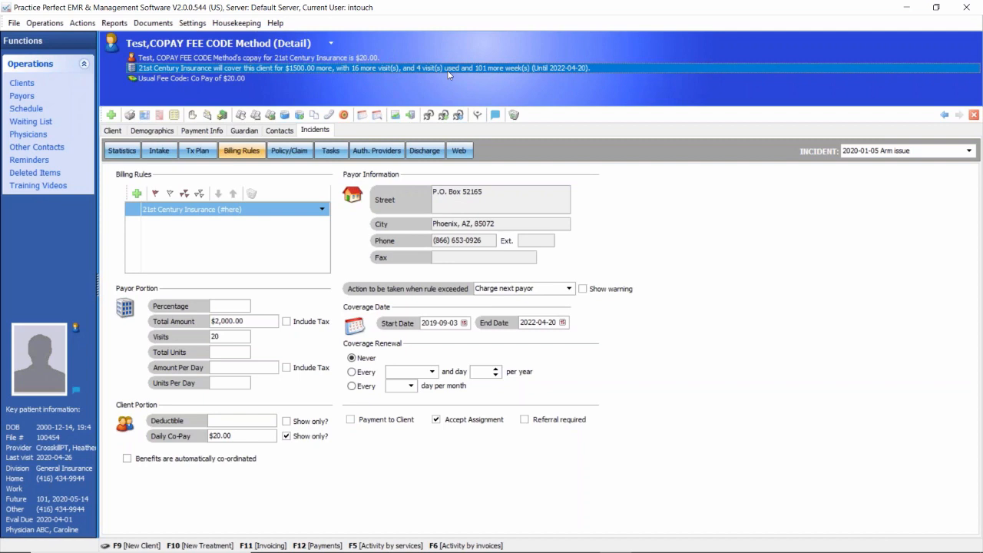
# Step: Set the 21st Century Insurance billing rule to continue charging this payor when exceeded, and enable its warning
pyautogui.click(569, 291)
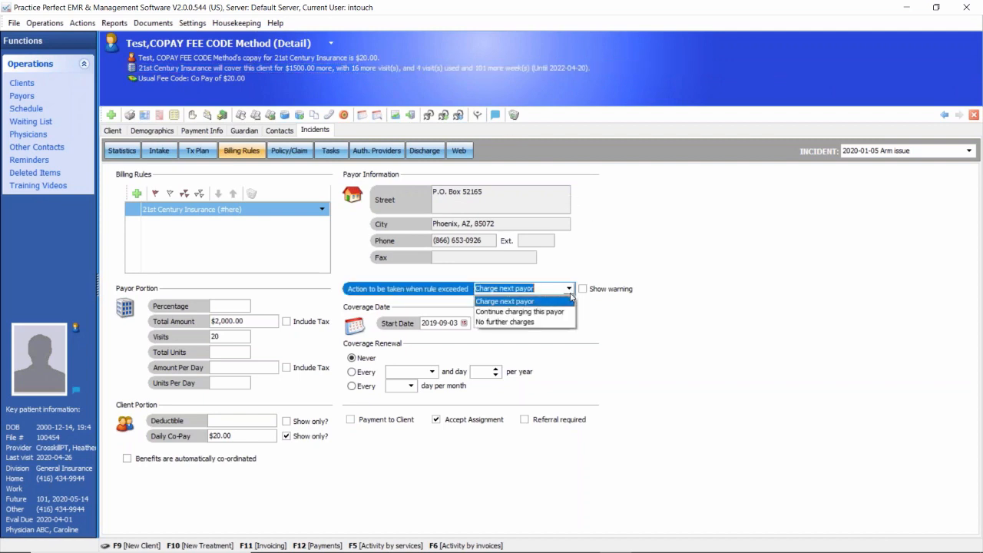
pyautogui.click(526, 312)
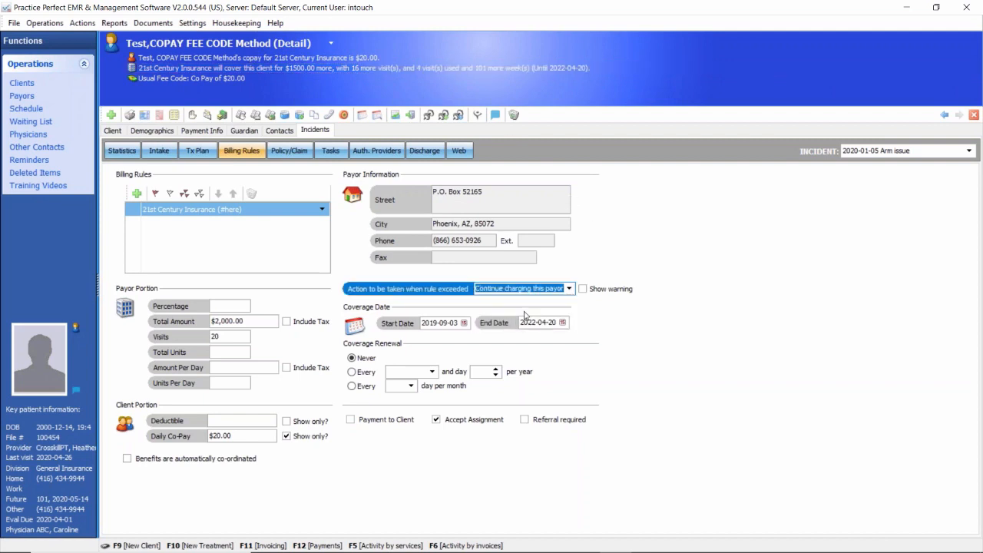
pyautogui.click(582, 290)
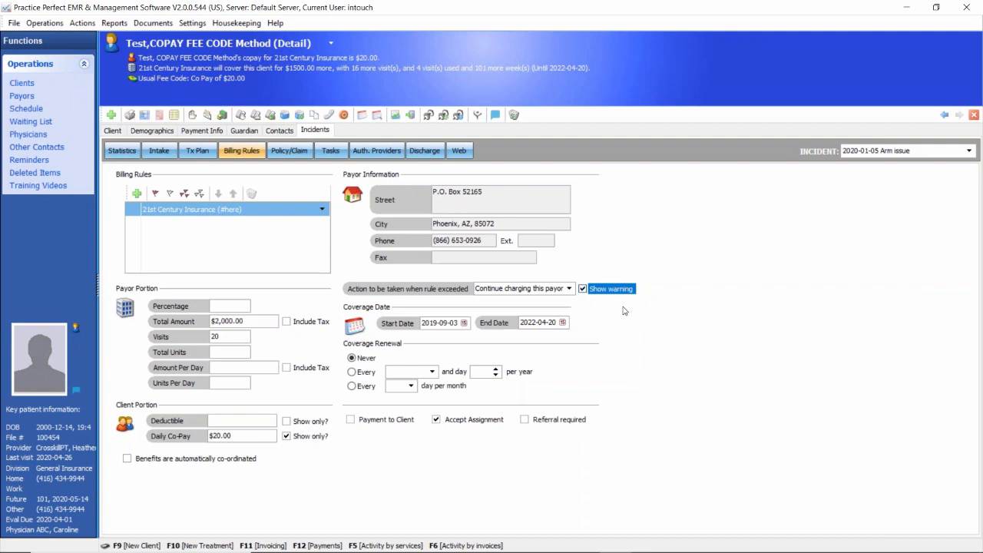
# Step: Review the Arm issue incident's Next Eval Due Date together with the Visits limit in the 21st Century Insurance billing rule
pyautogui.click(228, 338)
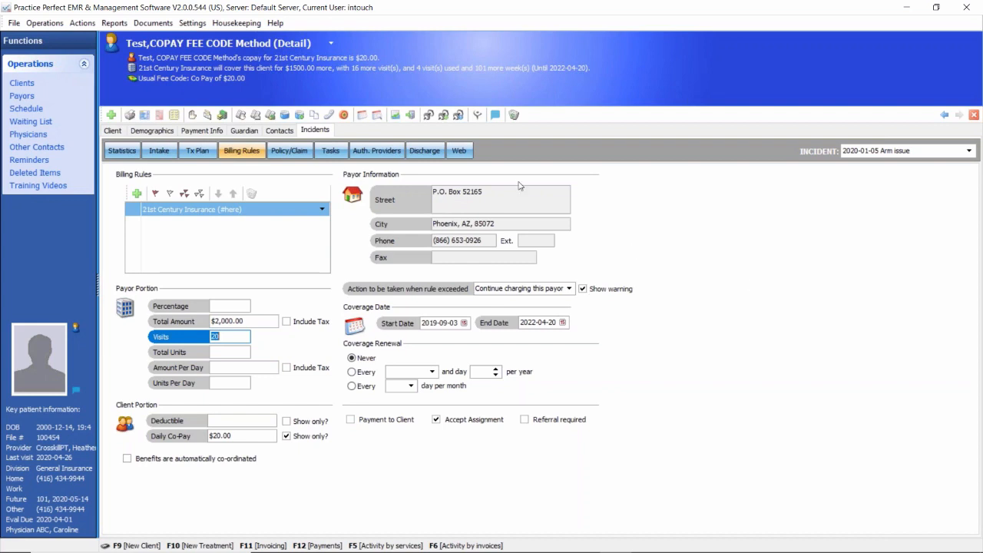
pyautogui.click(315, 131)
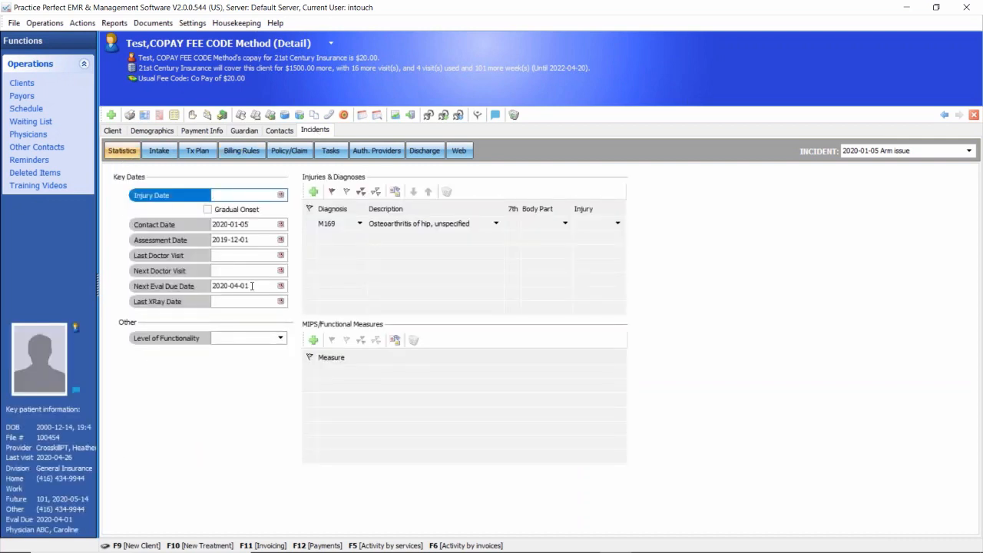
pyautogui.click(252, 286)
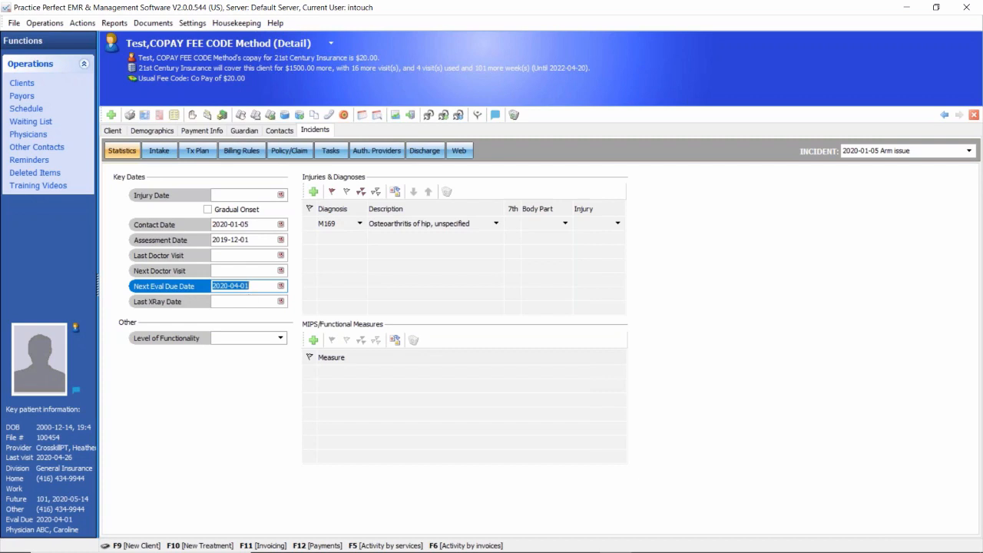
pyautogui.doubleClick(282, 287)
pyautogui.click(241, 150)
pyautogui.click(226, 343)
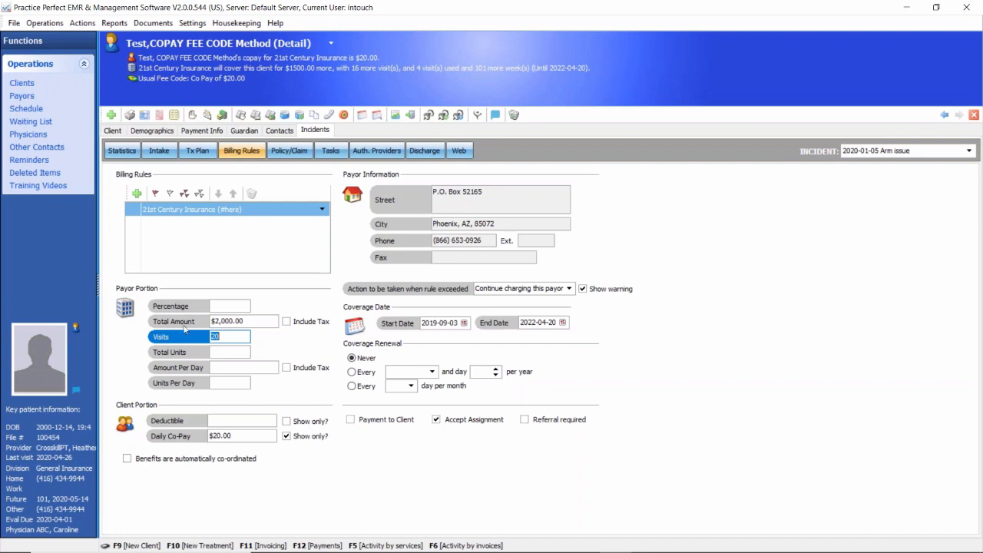
# Step: Open the Revenue report options, examine the Show injury-related info setting, and cancel without running the report
pyautogui.click(116, 24)
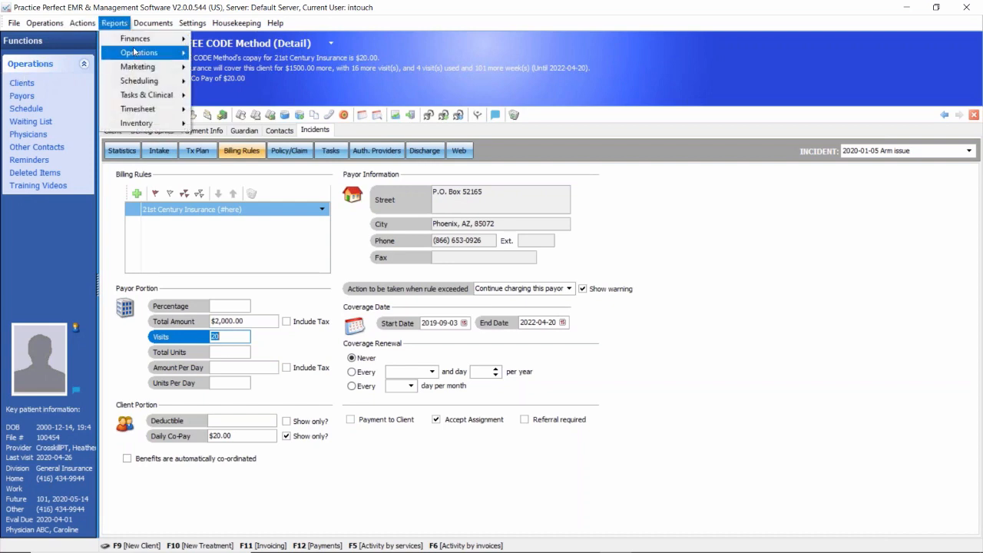
pyautogui.moveTo(138, 52)
pyautogui.click(238, 124)
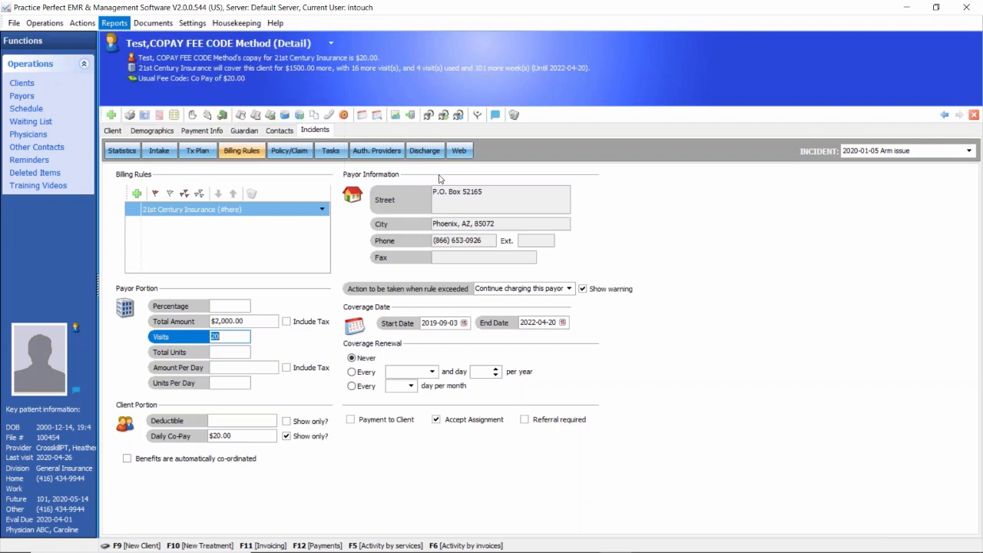
pyautogui.click(560, 10)
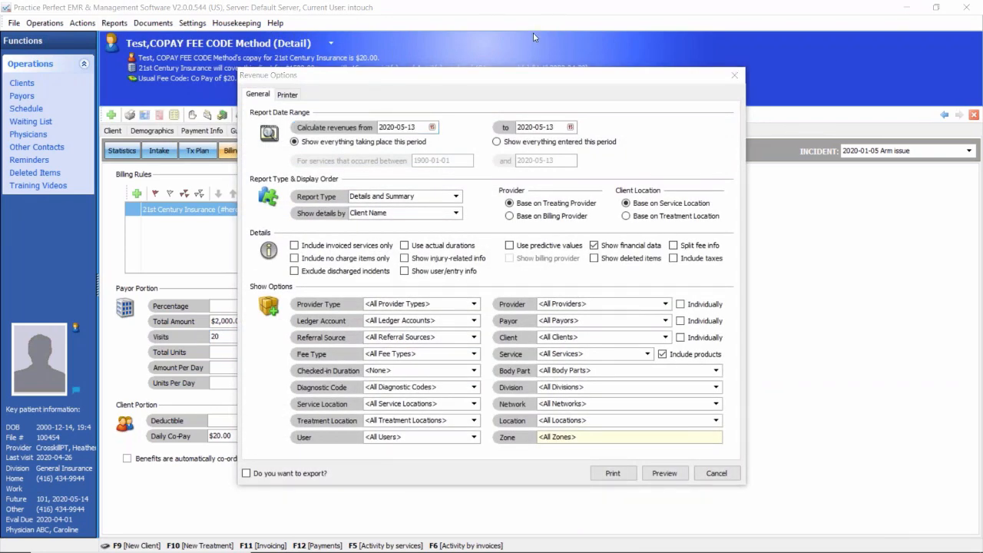
pyautogui.moveTo(488, 248)
pyautogui.mouseDown()
pyautogui.moveTo(381, 252)
pyautogui.moveTo(453, 269)
pyautogui.moveTo(498, 257)
pyautogui.moveTo(483, 245)
pyautogui.mouseUp()
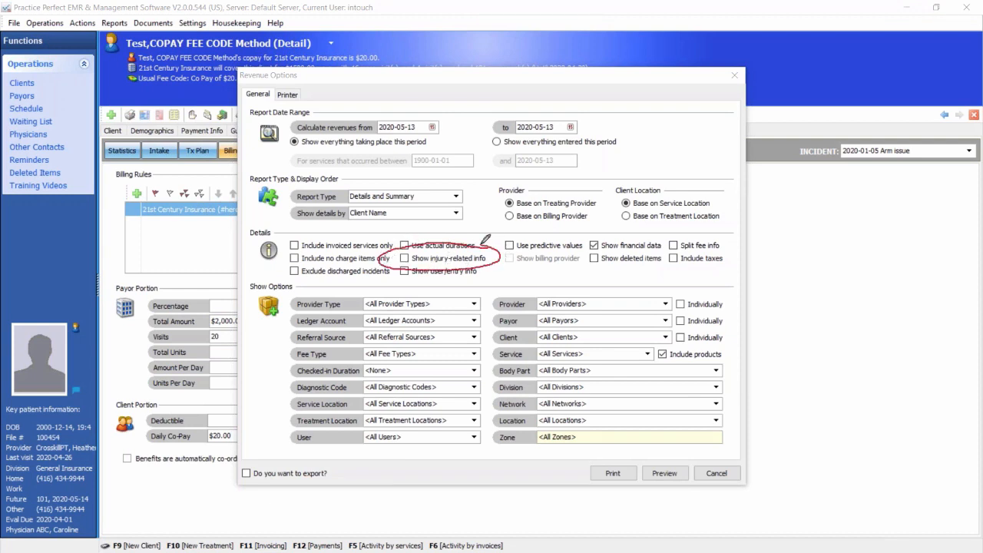
pyautogui.moveTo(405, 261); pyautogui.dragTo(435, 221)
pyautogui.click(556, 80)
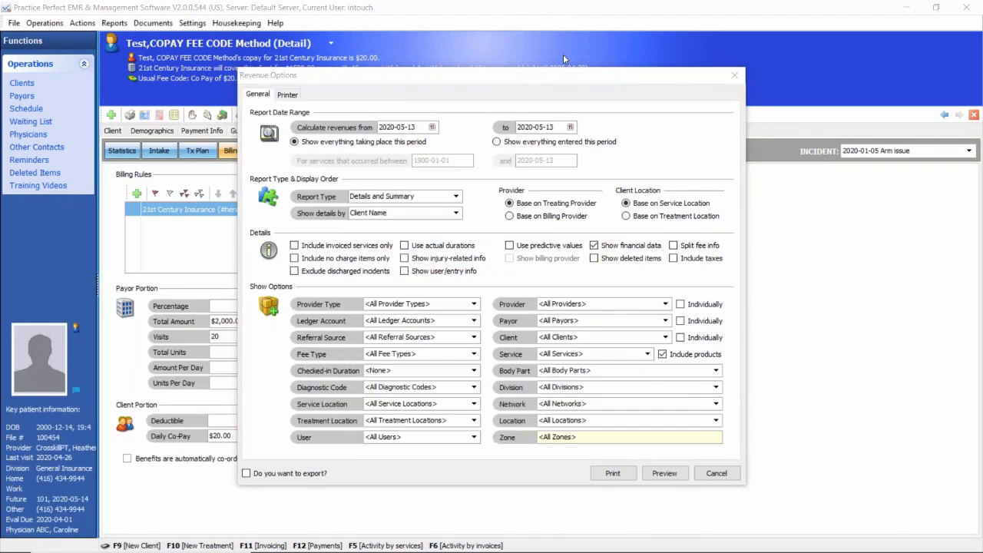
pyautogui.click(714, 473)
# Step: Look through the Diagnostic Codes list from the ICD9 entries to the ICD10 code M9722X, and return to the client's billing rules
pyautogui.click(237, 23)
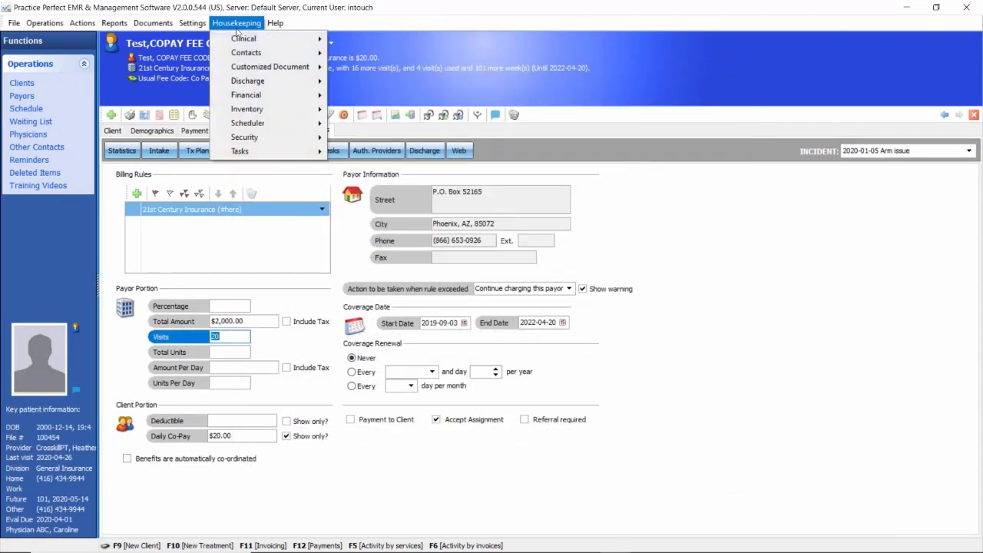
pyautogui.moveTo(247, 40)
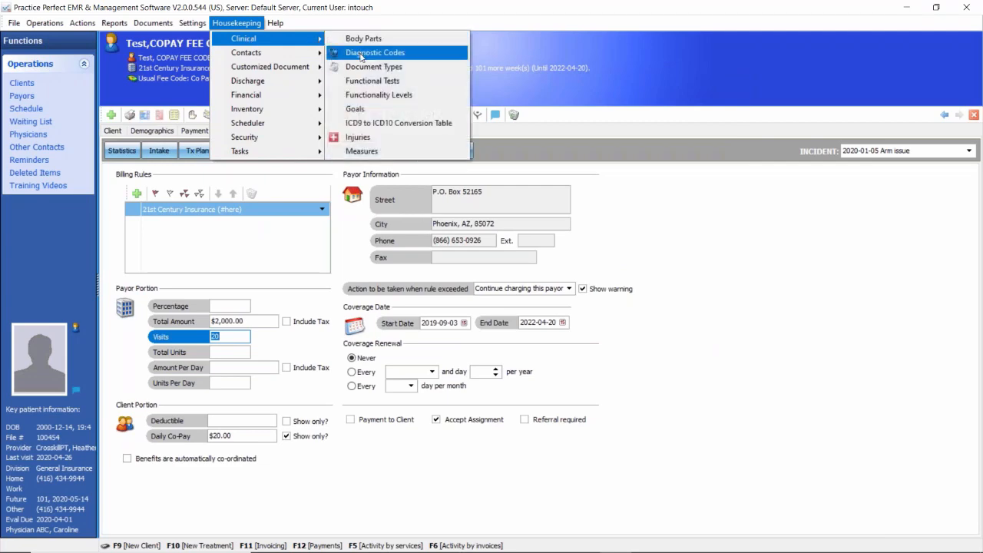
pyautogui.click(359, 52)
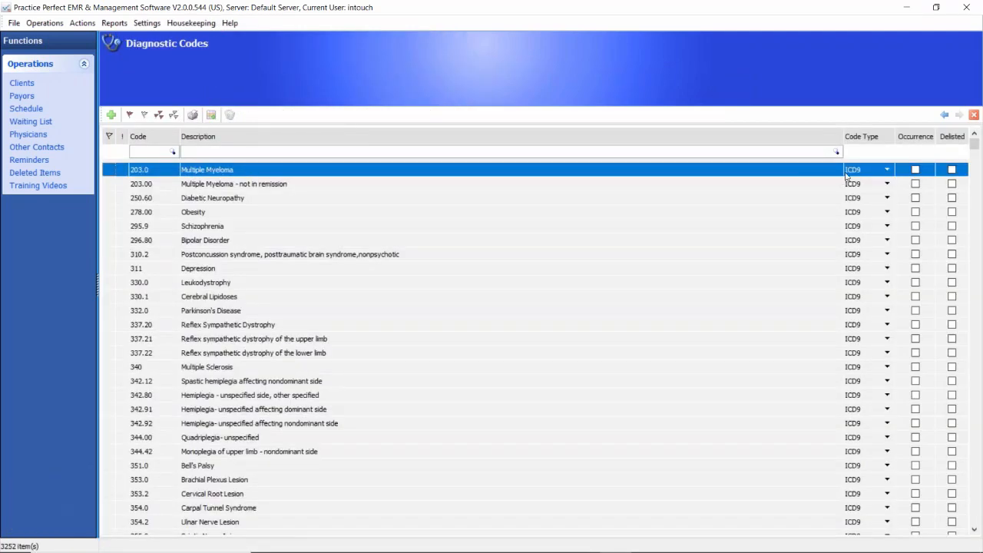
pyautogui.moveTo(978, 148); pyautogui.dragTo(537, 292)
pyautogui.click(138, 283)
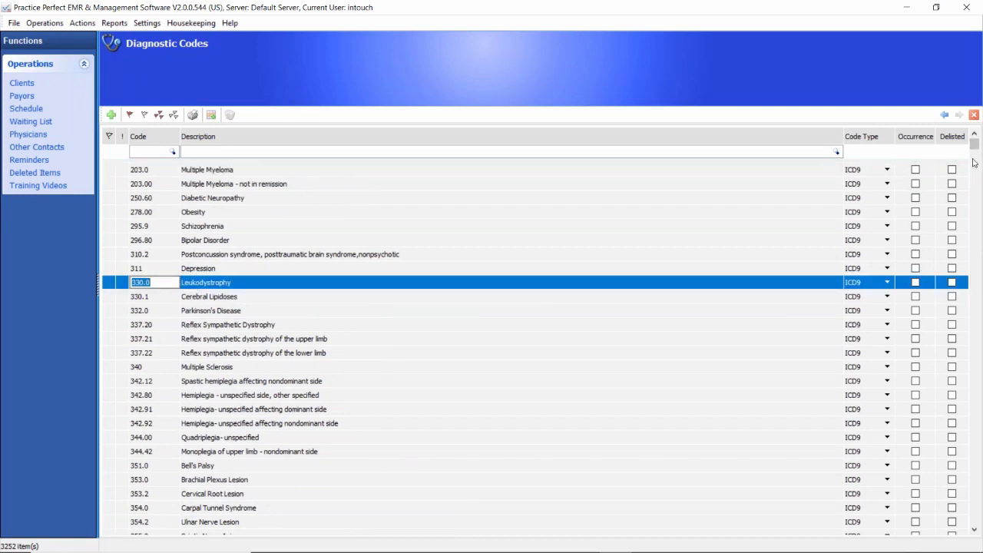
pyautogui.moveTo(974, 147); pyautogui.dragTo(979, 386)
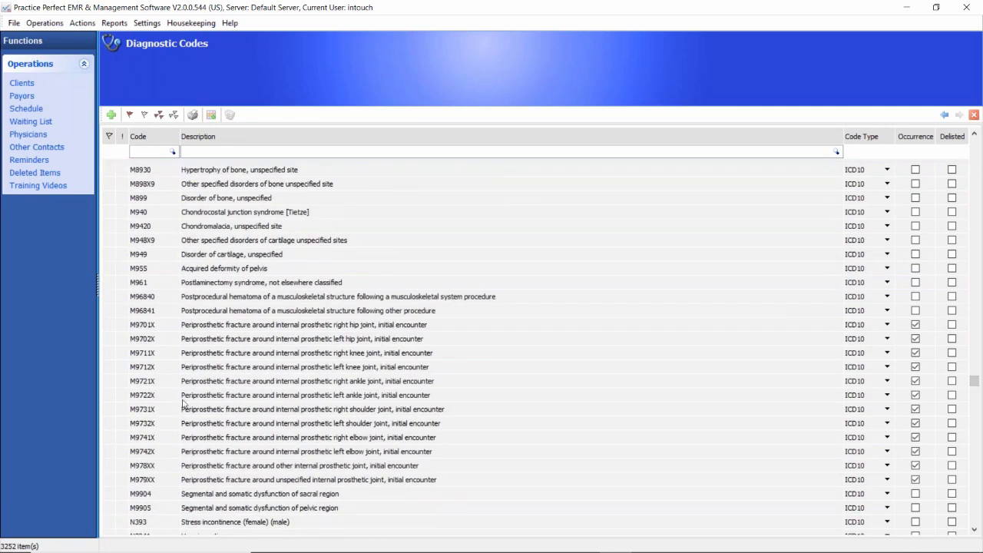
pyautogui.click(158, 396)
pyautogui.click(157, 396)
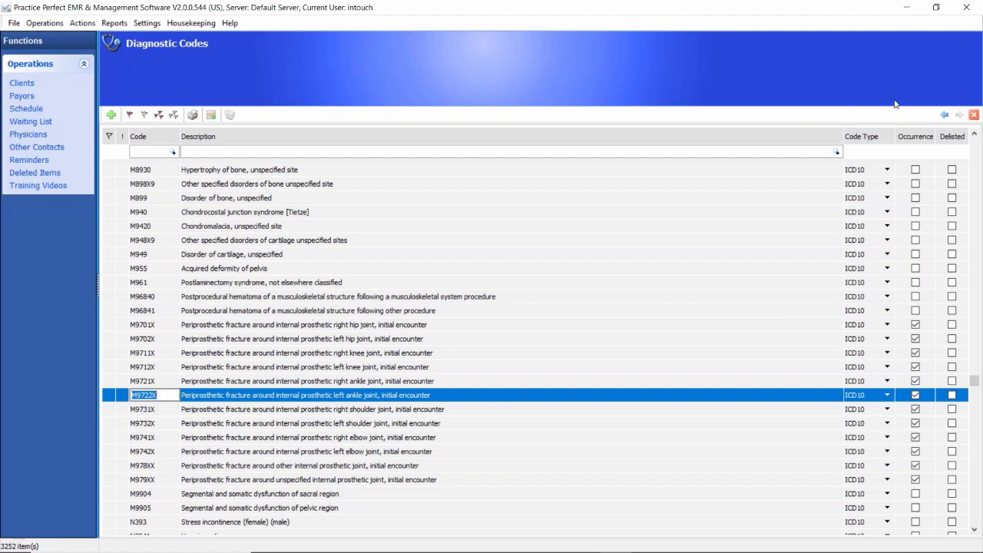
pyautogui.click(945, 115)
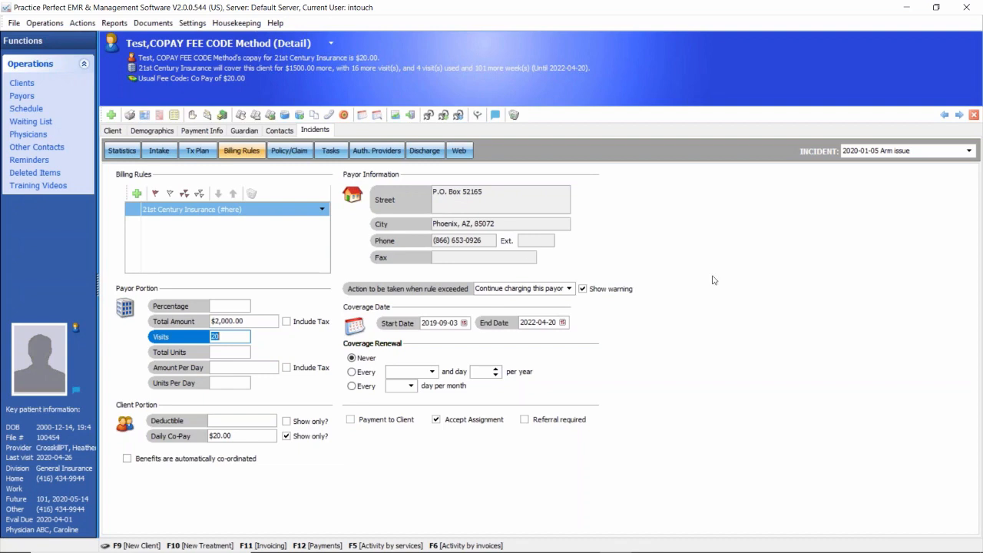
# Step: Open the Practice Perfect University learning center in the browser from the program's About information and switch it to the USA version
pyautogui.click(275, 25)
pyautogui.click(275, 24)
pyautogui.click(276, 25)
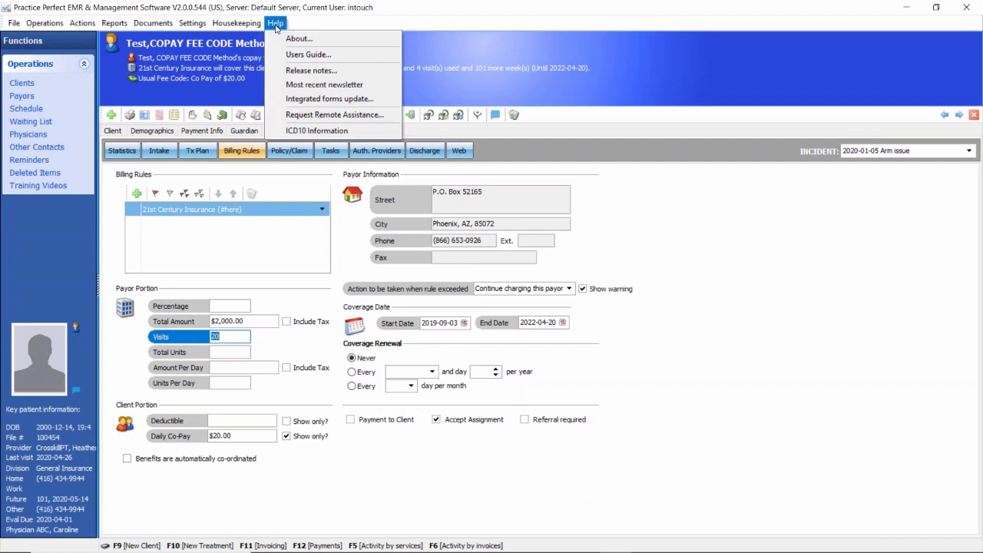
pyautogui.click(293, 40)
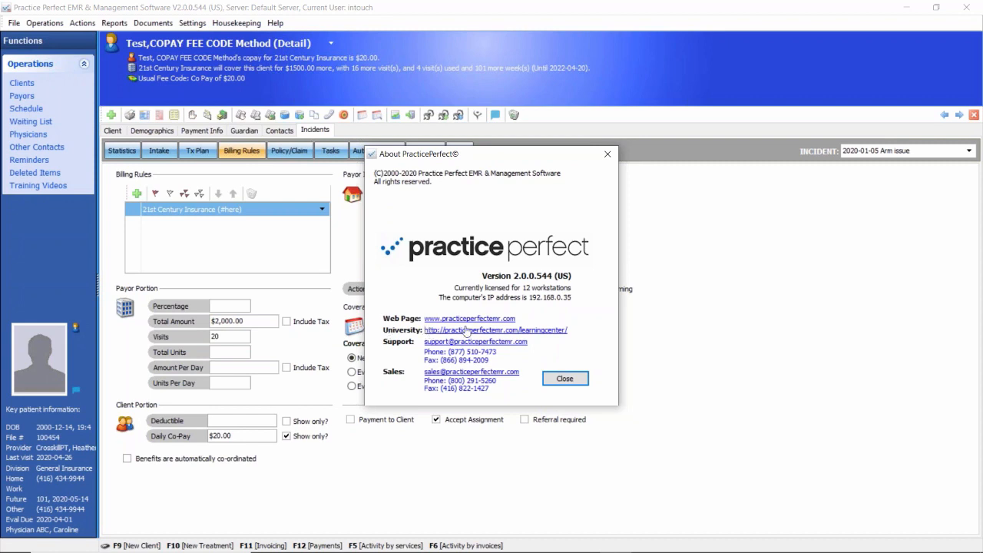
pyautogui.click(530, 332)
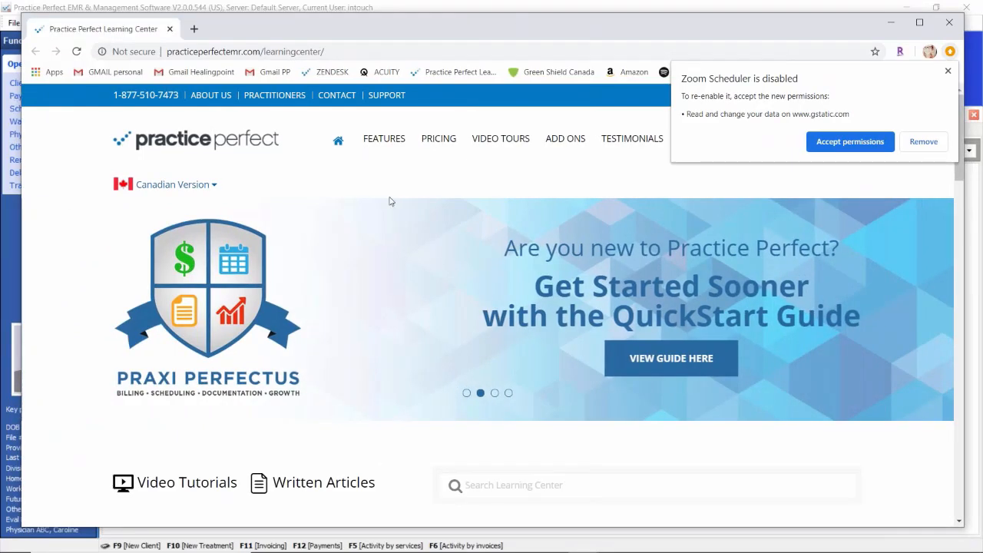
pyautogui.moveTo(182, 196)
pyautogui.click(161, 215)
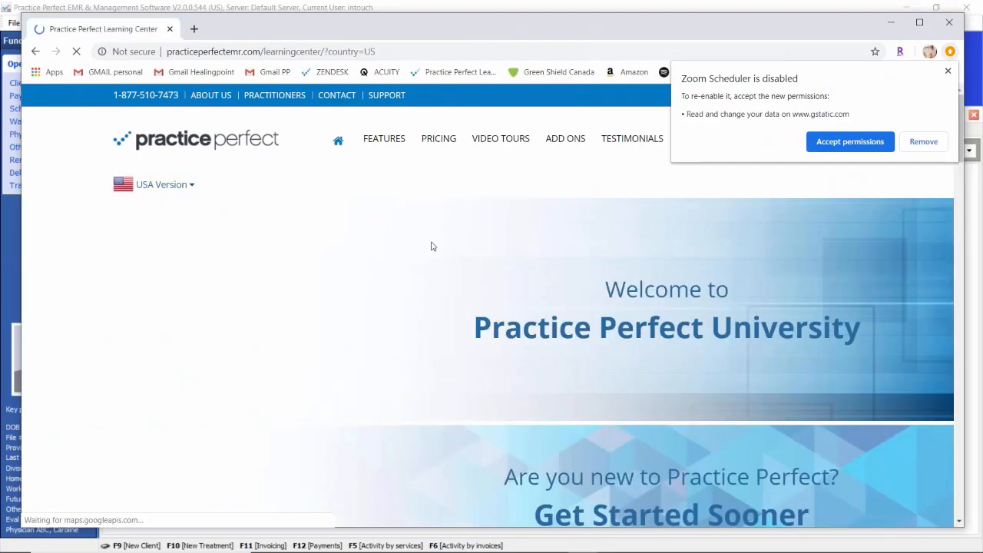
# Step: Look through the learning center's video tutorials and written articles, from the QuickStart Guide to the webinars and company newsletters
pyautogui.scroll(-3, 589, 421)
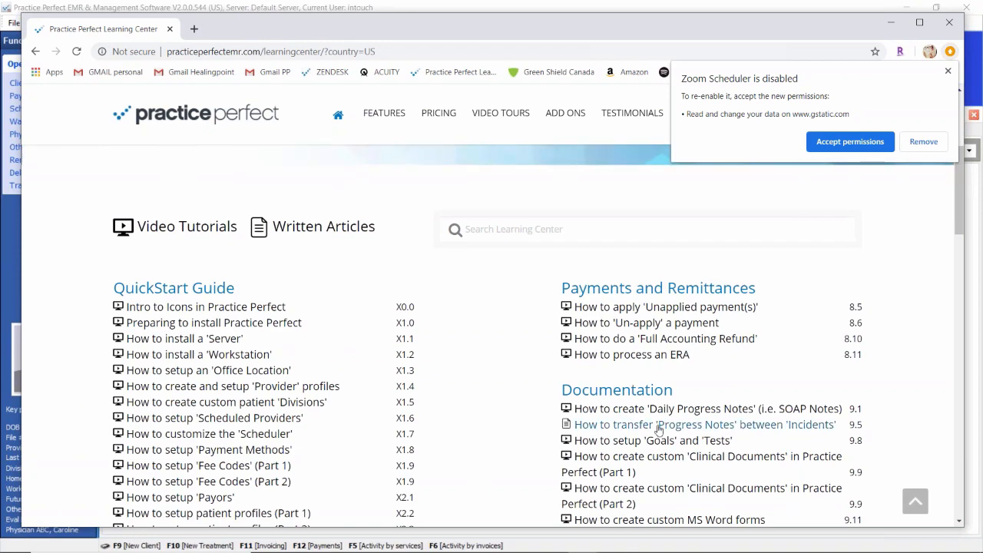
pyautogui.scroll(-1, 660, 422)
pyautogui.scroll(-1, 716, 393)
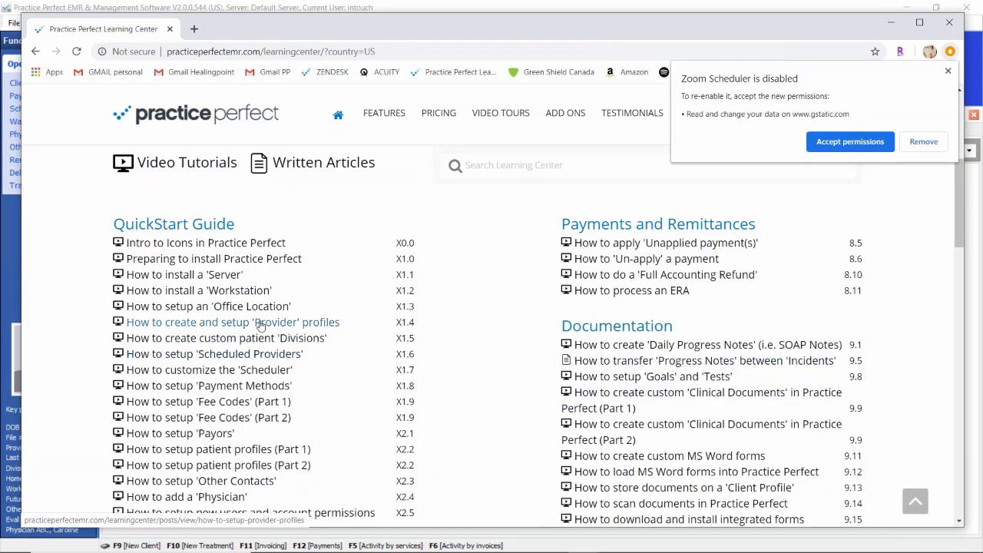
pyautogui.scroll(-1, 580, 401)
pyautogui.scroll(-1, 580, 401)
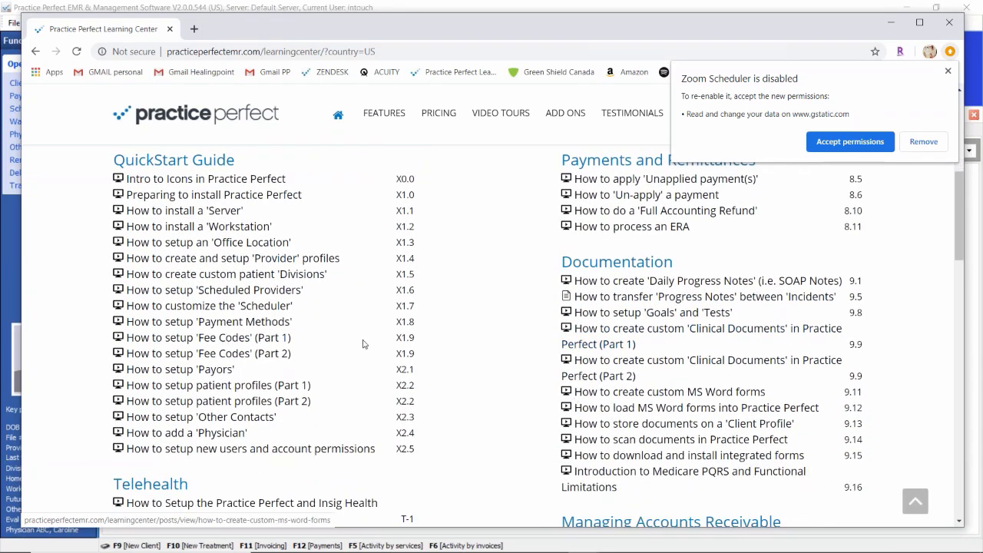
pyautogui.scroll(-4, 566, 423)
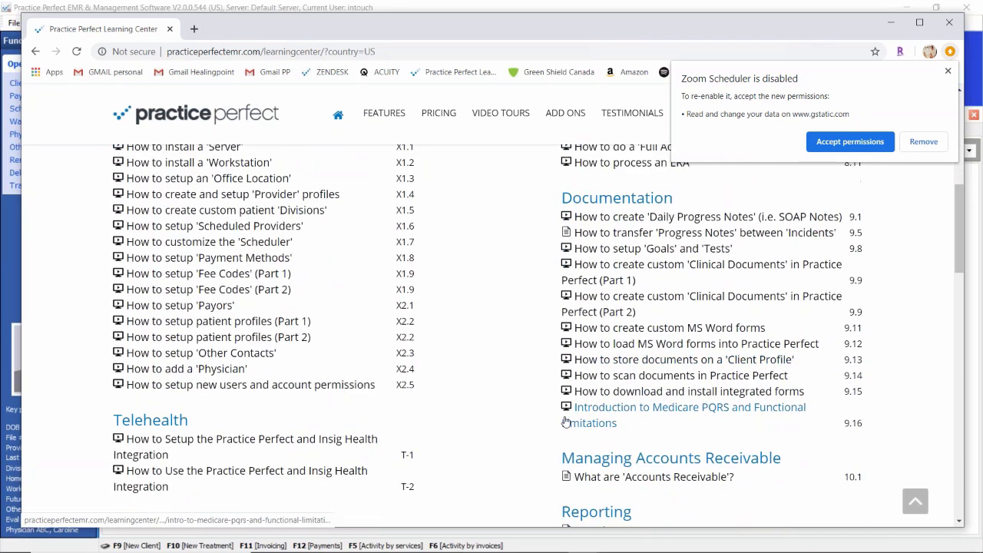
pyautogui.scroll(-4, 615, 274)
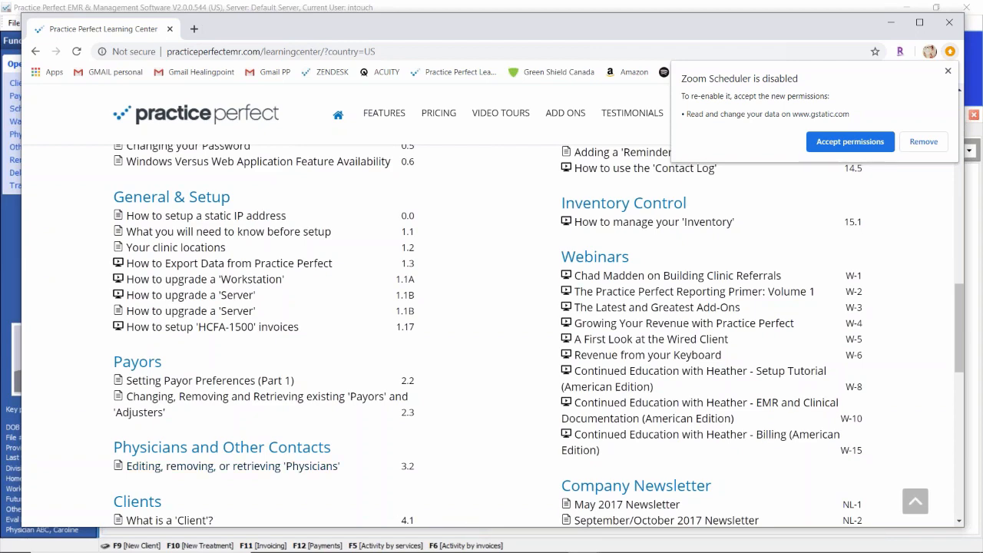
# Step: Switch back to Practice Perfect, close the About information, and open it again to show the learning center and support contacts
pyautogui.click(11, 263)
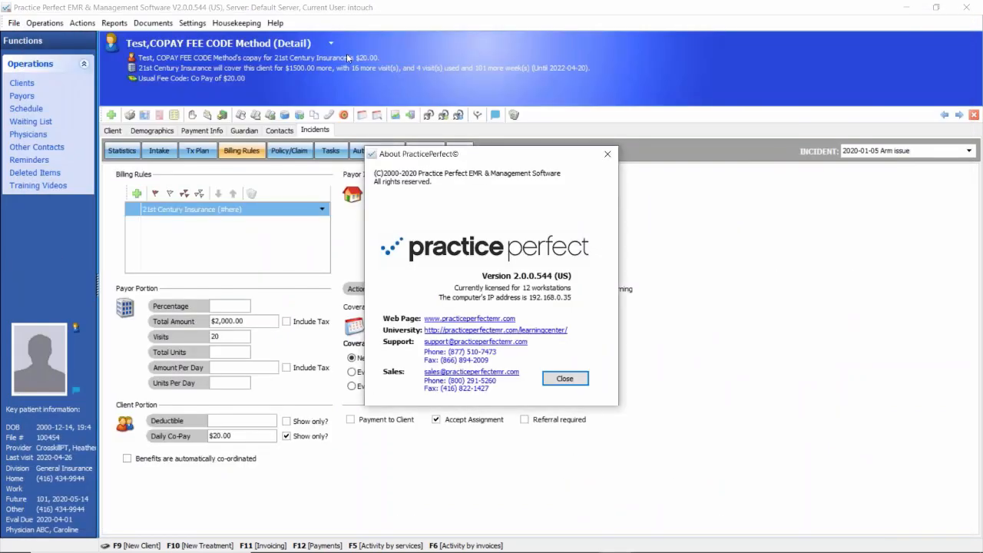
pyautogui.click(607, 153)
pyautogui.click(275, 23)
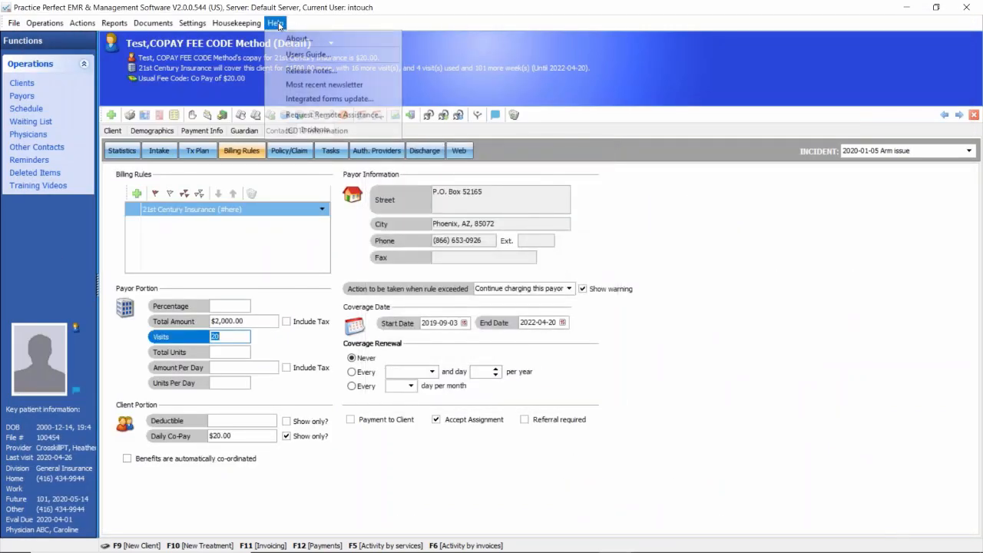
pyautogui.click(293, 39)
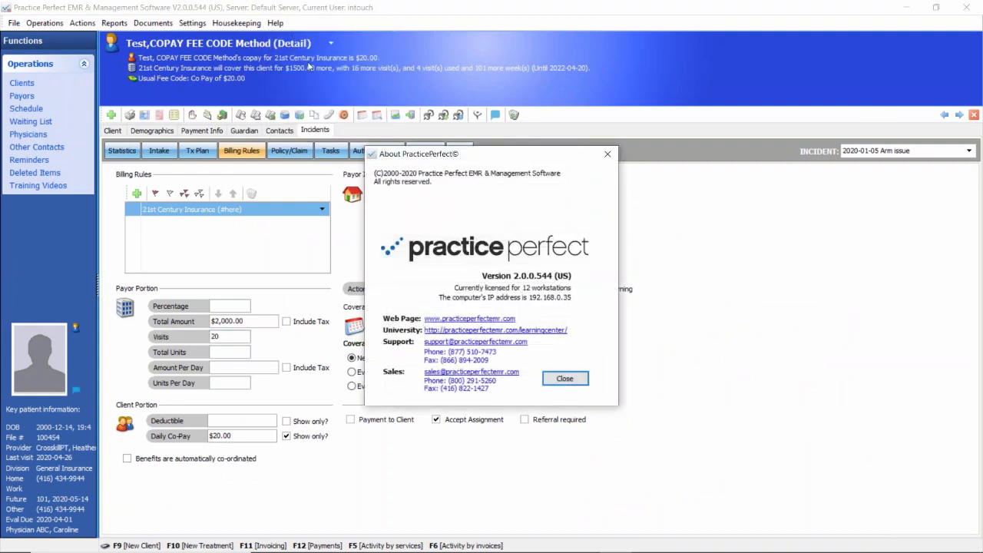